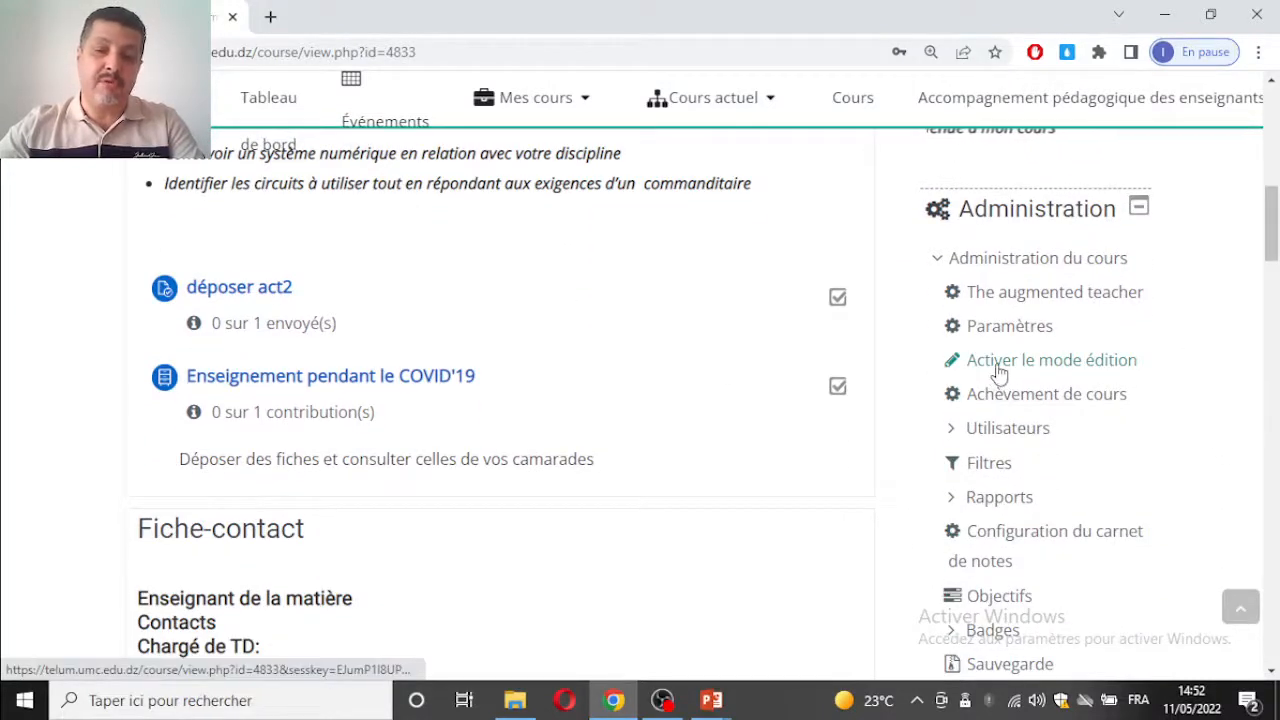
Step: Turn on the course's editing mode and start adding an Atelier activity to the Chapitre3 section
{"action": "left_click", "coordinate": [1006, 362]}
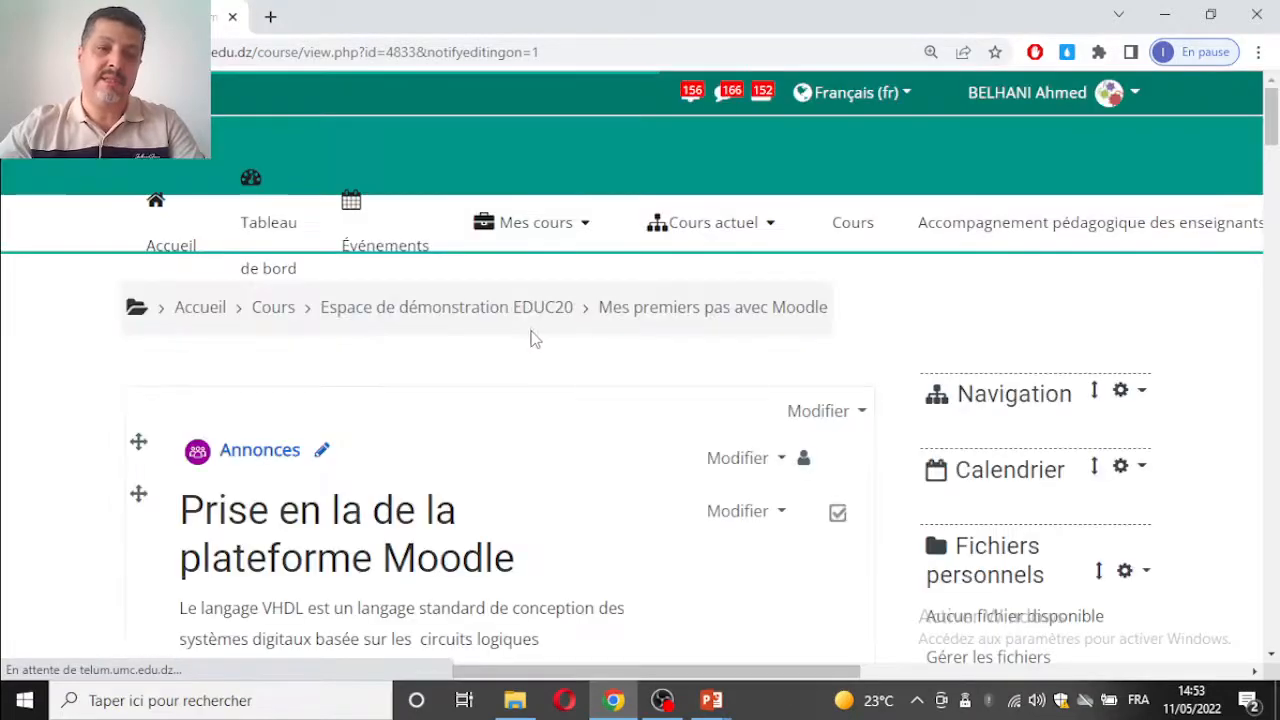
{"action": "scroll", "coordinate": [533, 340], "scroll_direction": "down", "scroll_amount": 12}
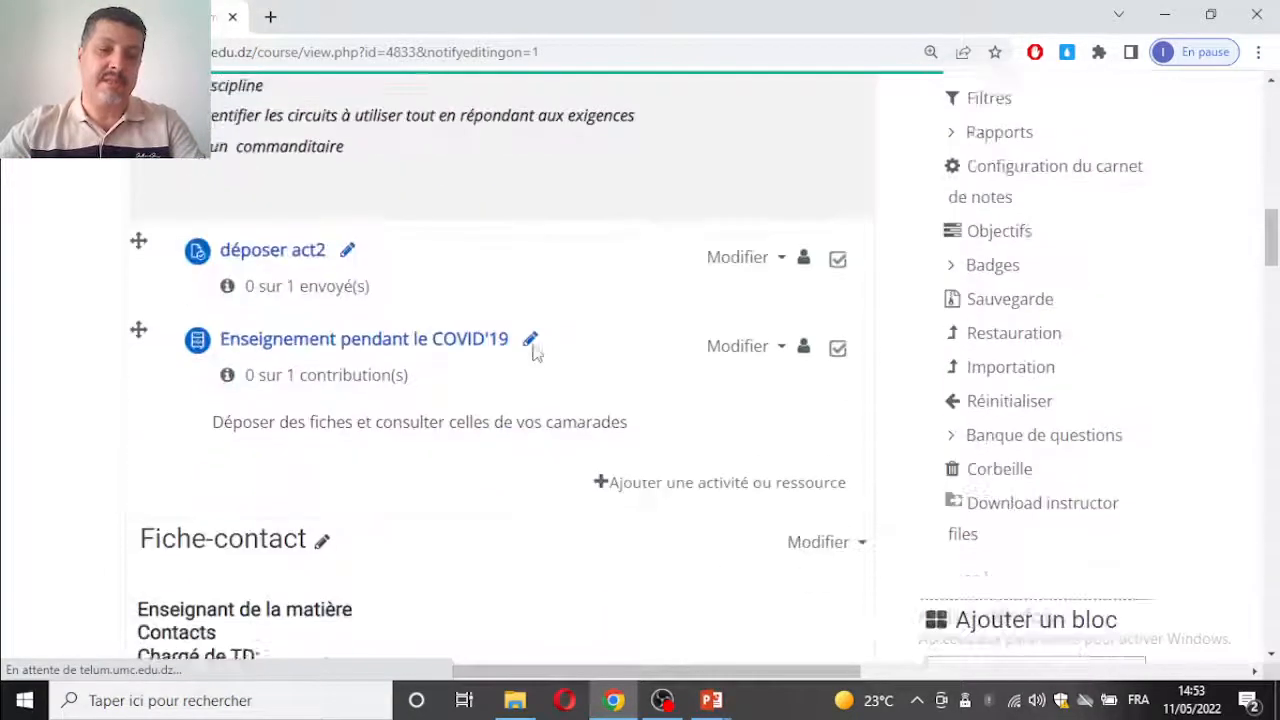
{"action": "scroll", "coordinate": [535, 355], "scroll_direction": "down", "scroll_amount": 10}
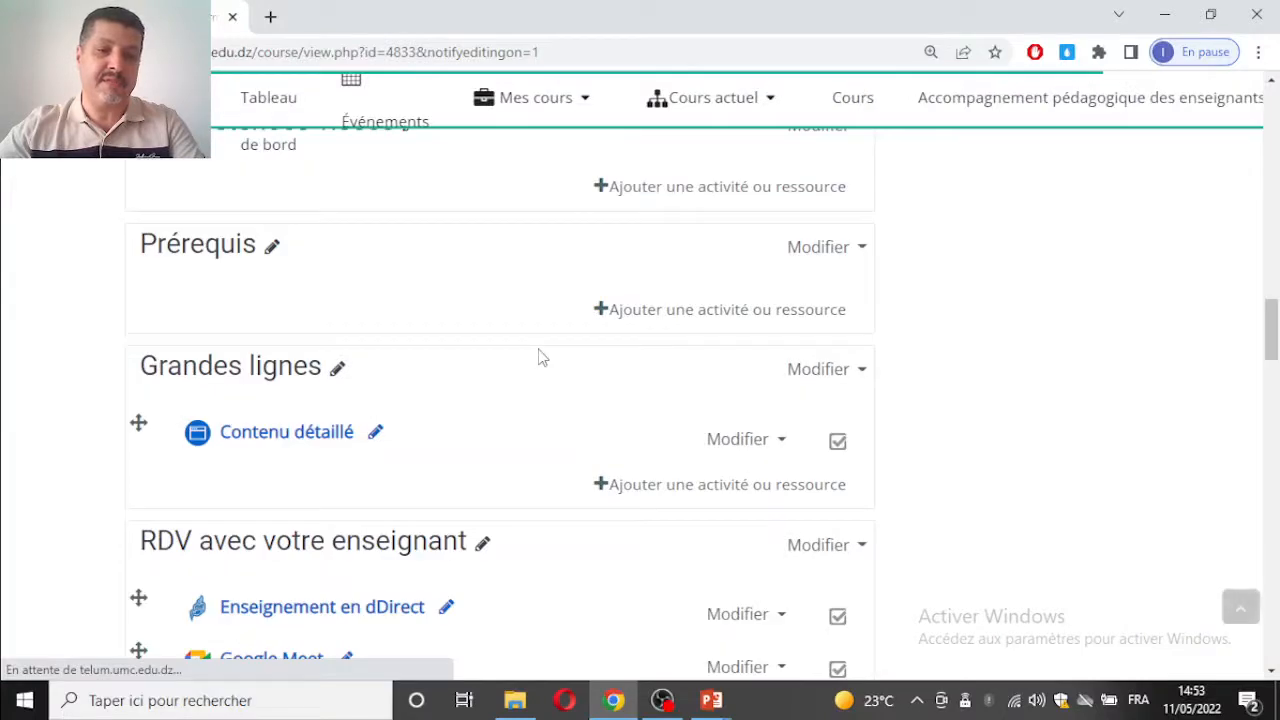
{"action": "scroll", "coordinate": [541, 357], "scroll_direction": "down", "scroll_amount": 10}
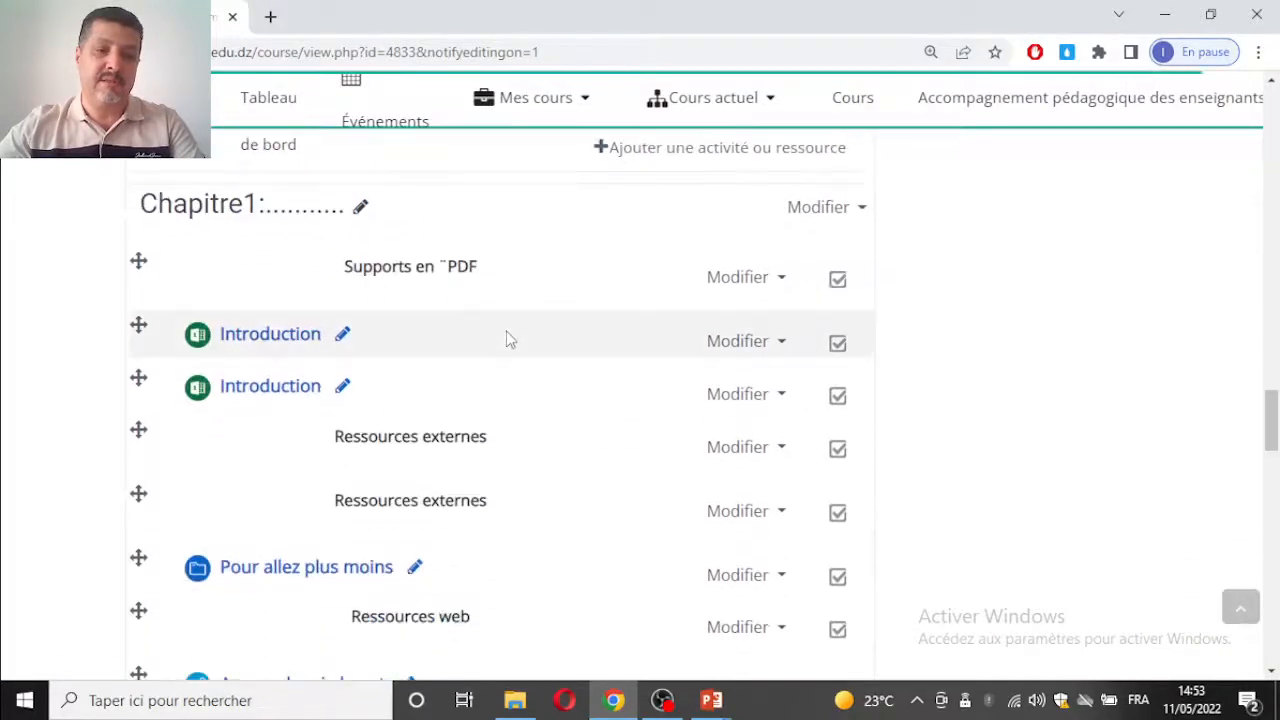
{"action": "scroll", "coordinate": [507, 340], "scroll_direction": "down", "scroll_amount": 4}
{"action": "scroll", "coordinate": [509, 338], "scroll_direction": "down", "scroll_amount": 12}
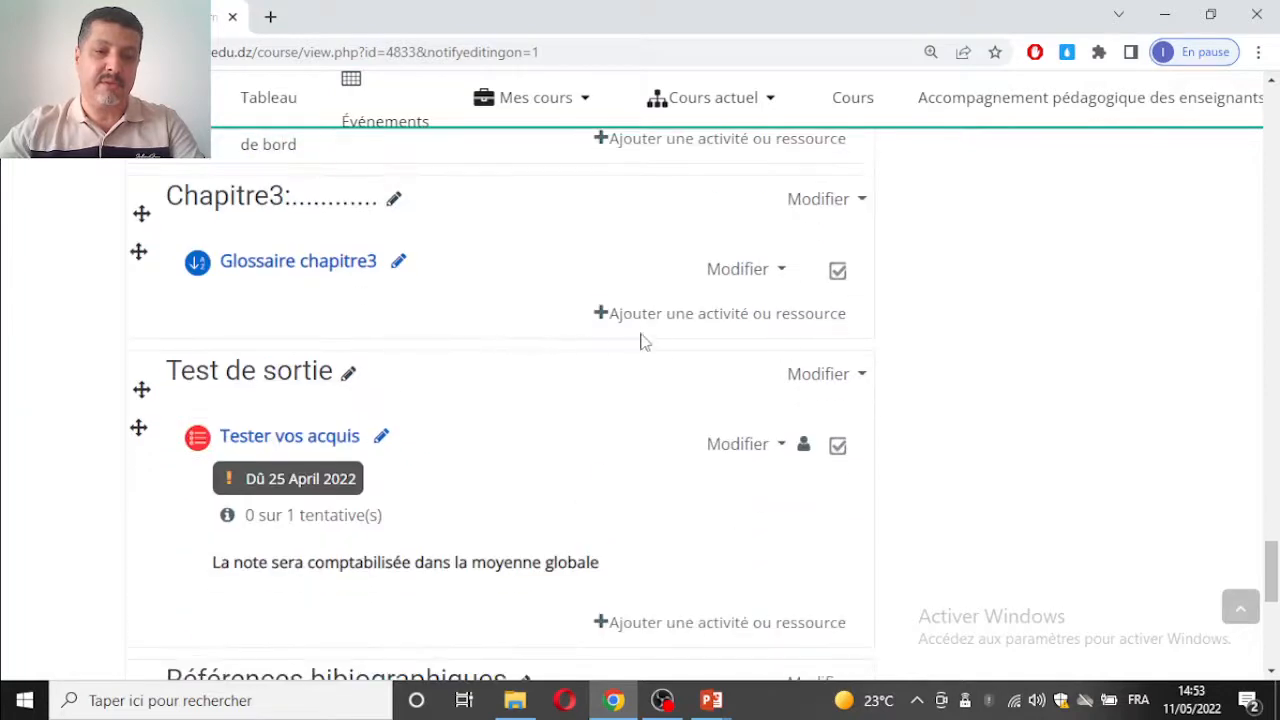
{"action": "left_click", "coordinate": [654, 327]}
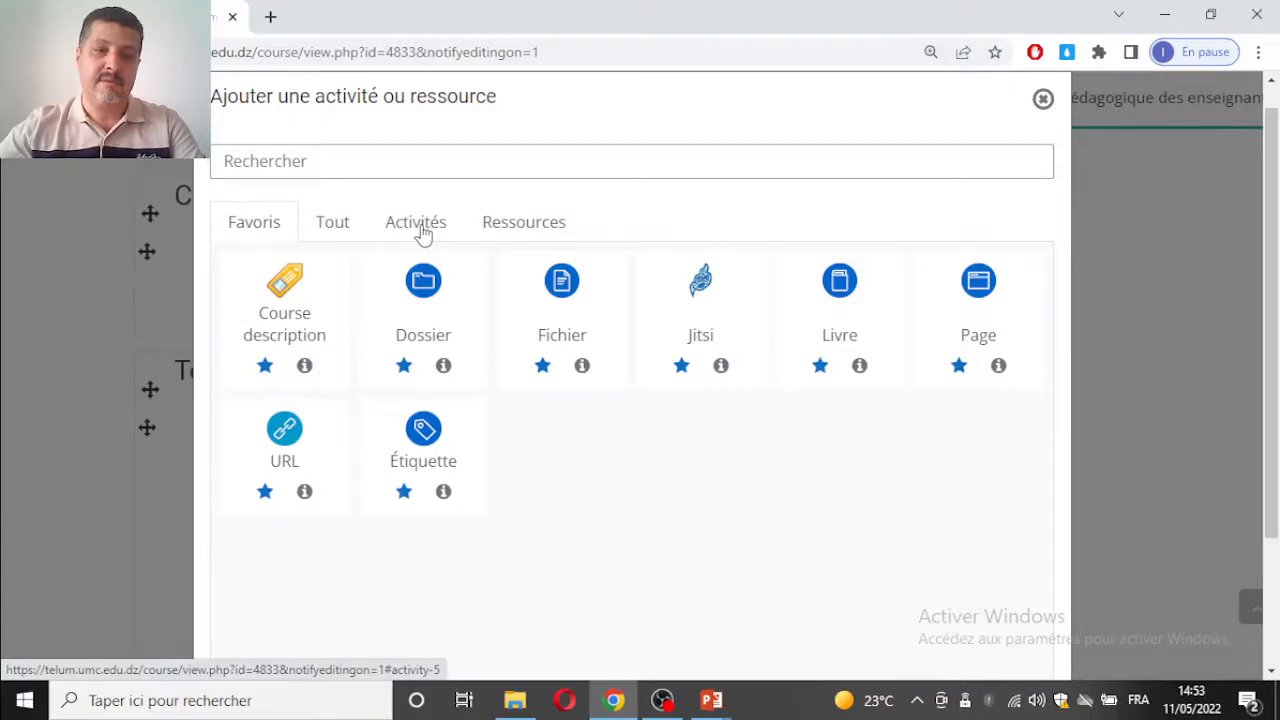
{"action": "left_click", "coordinate": [424, 230]}
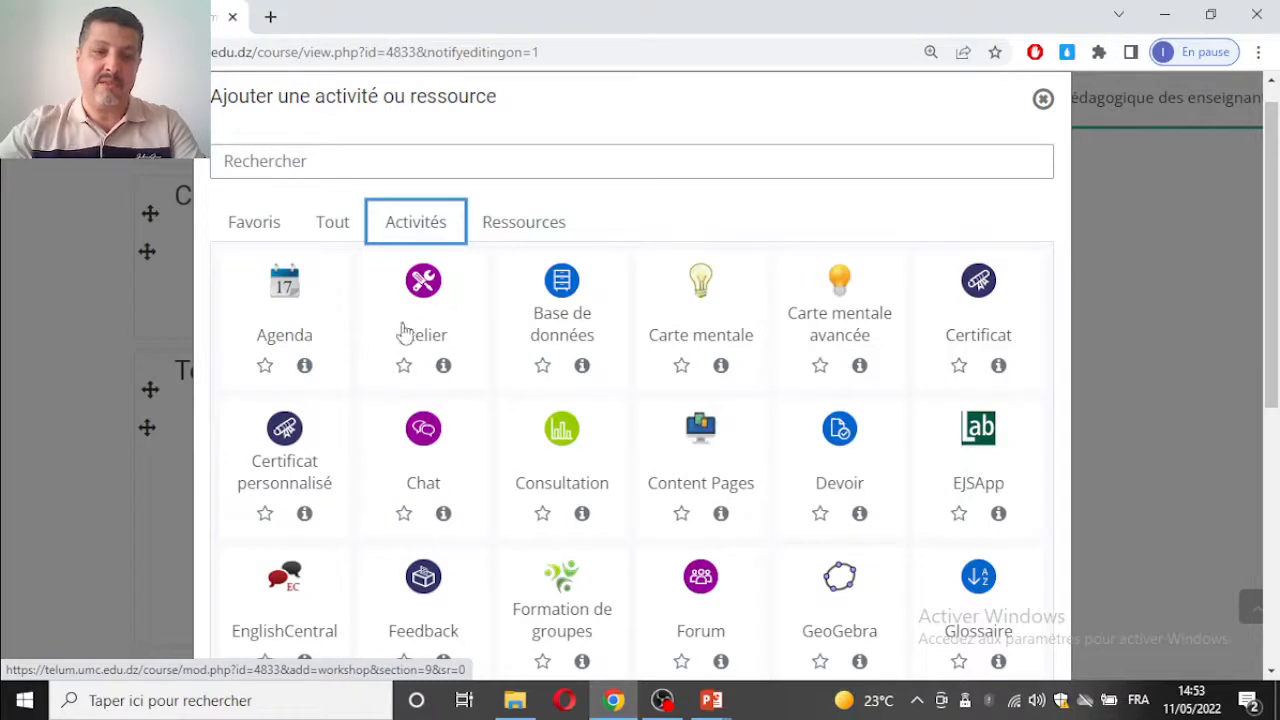
{"action": "left_click", "coordinate": [428, 308]}
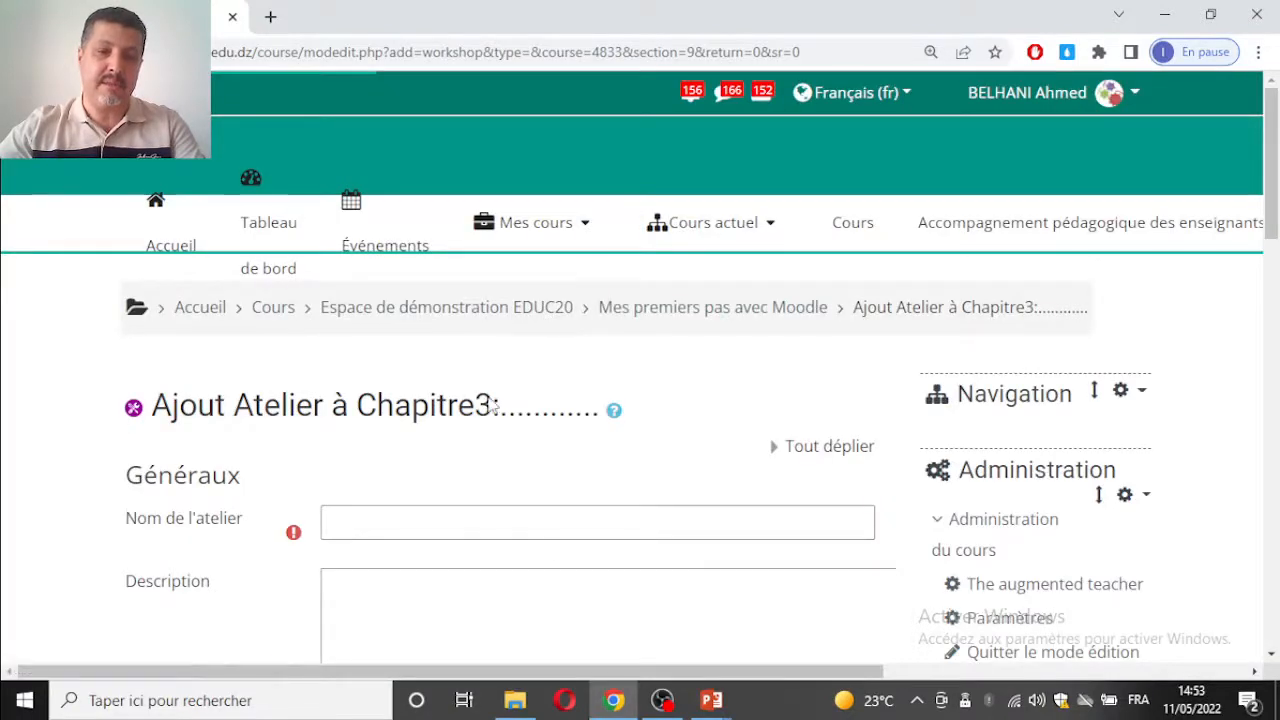
Step: Name the workshop "J'apprends par l'évaluation"
{"action": "left_click", "coordinate": [521, 532]}
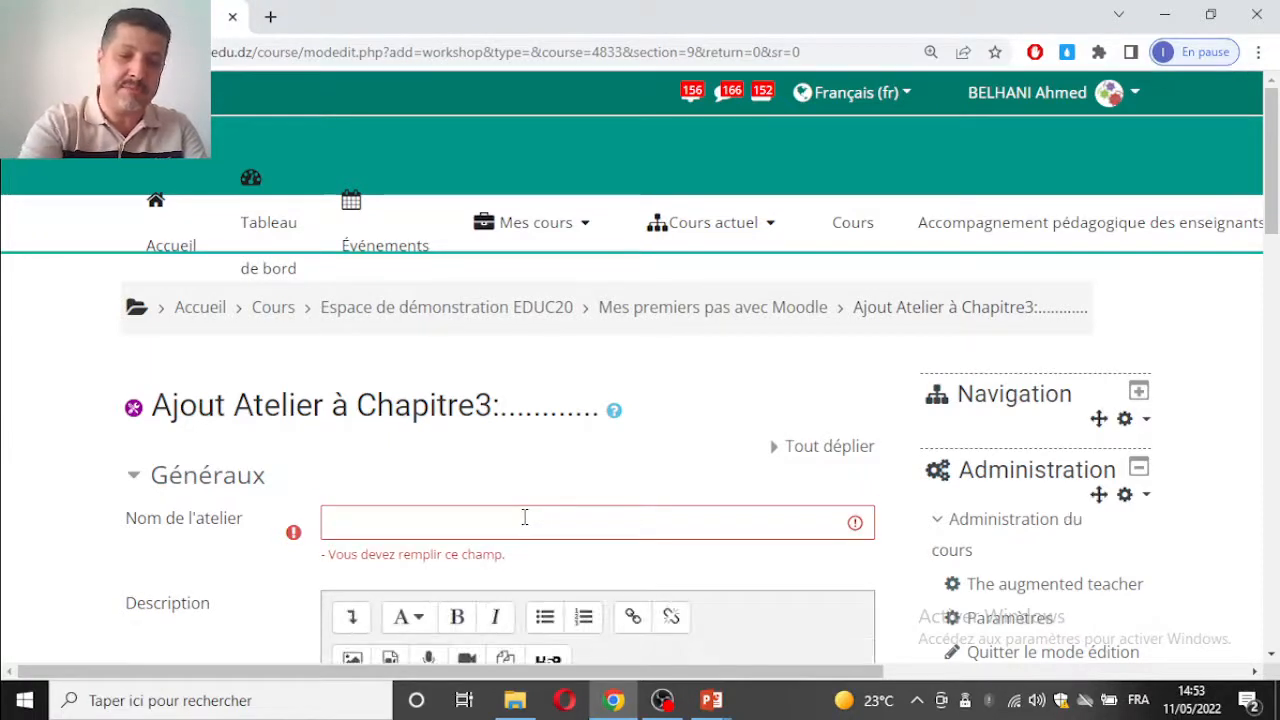
{"action": "left_click", "coordinate": [524, 517]}
{"action": "type", "text": "J'apprends par l'"}
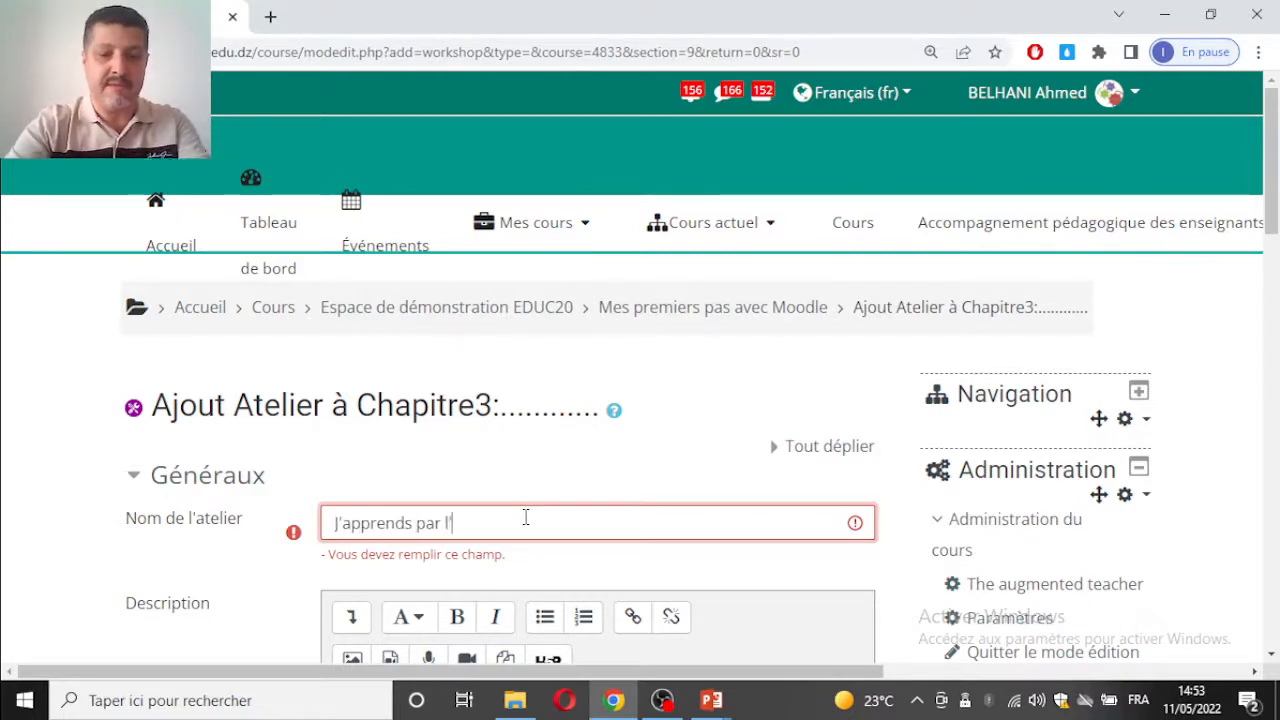
{"action": "type", "text": "évaluation"}
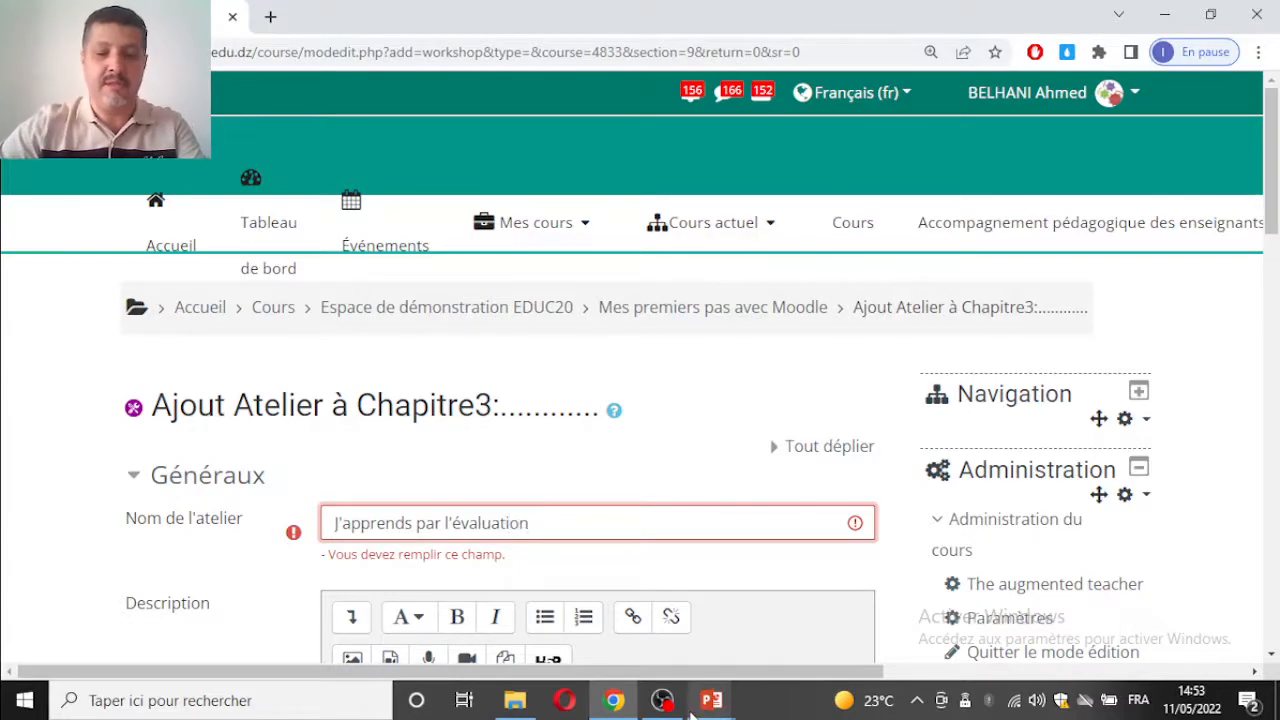
Step: Enter the description "Vous allez travailler en deux étapes: Remise et évaluation" and have it displayed on the course page
{"action": "scroll", "coordinate": [511, 420], "scroll_direction": "down", "scroll_amount": 3}
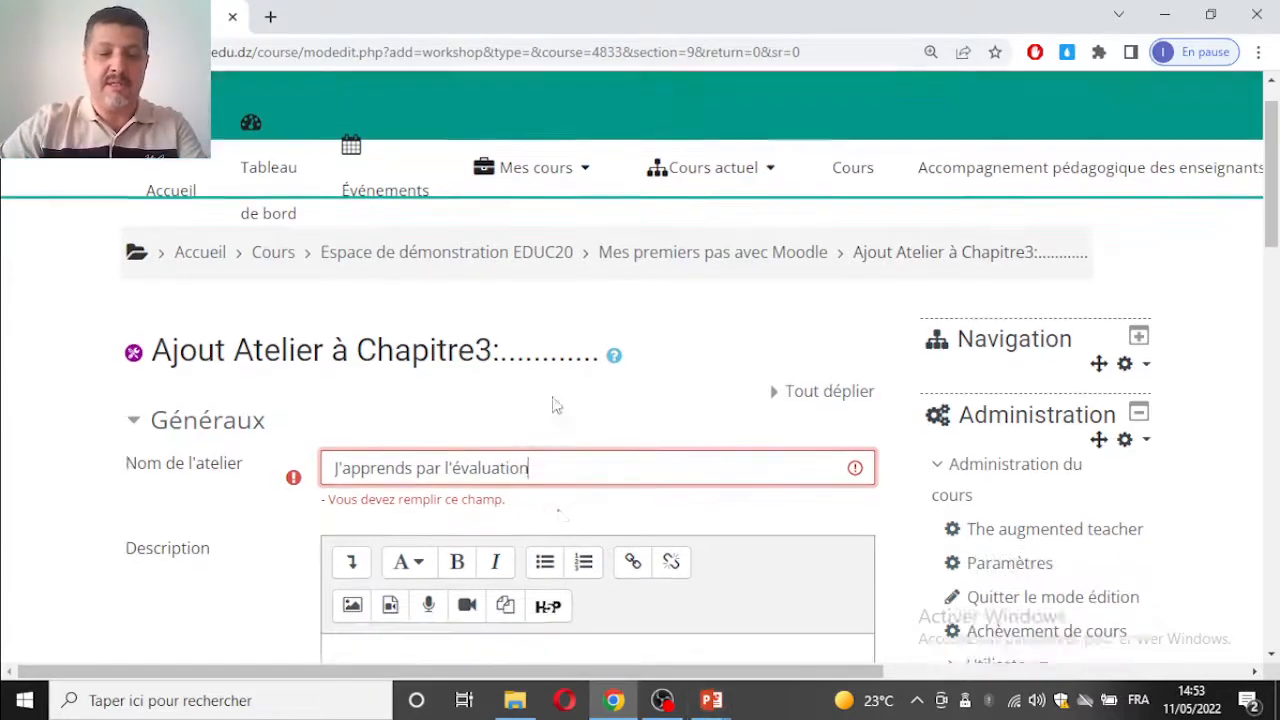
{"action": "left_click", "coordinate": [511, 376]}
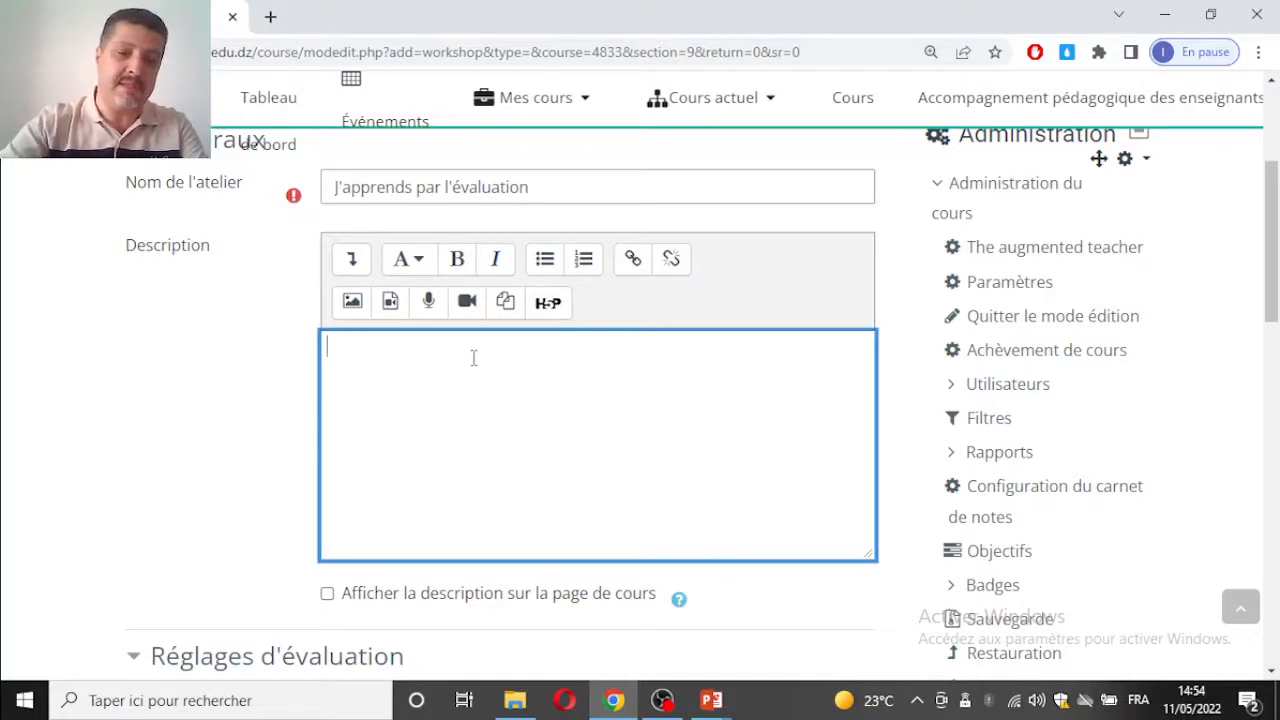
{"action": "type", "text": "us allez"}
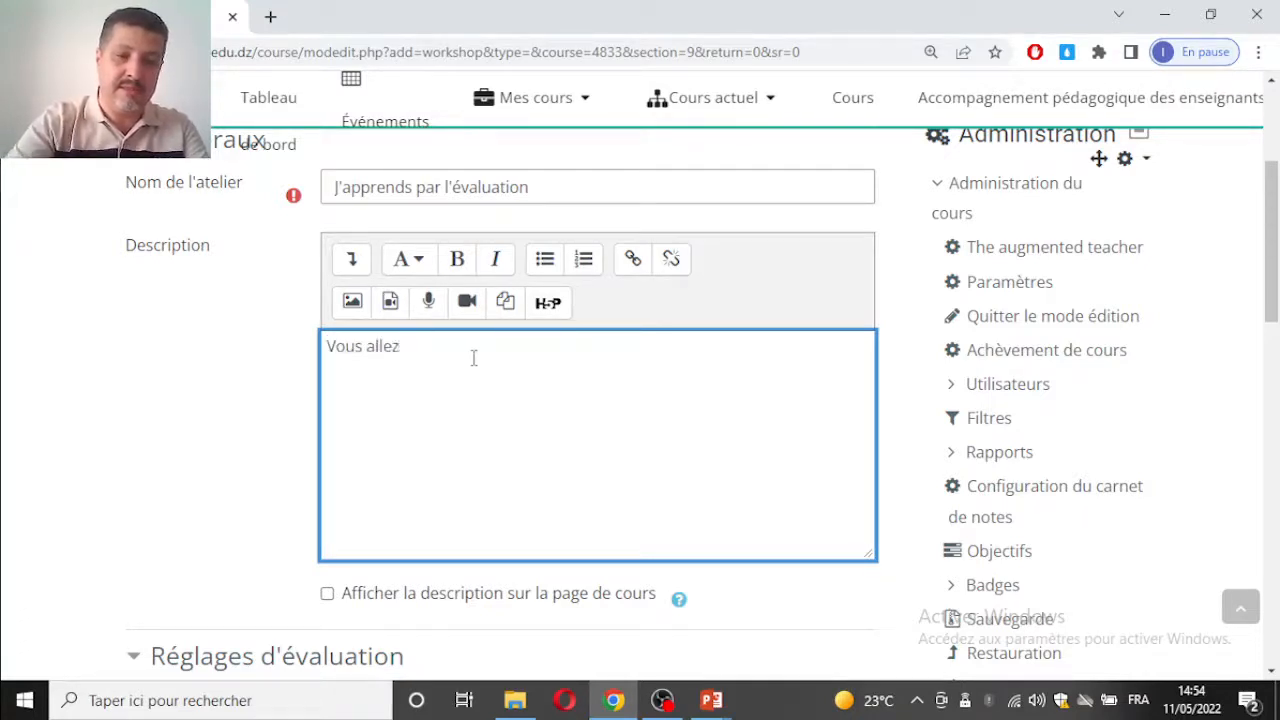
{"action": "type", "text": " trav"}
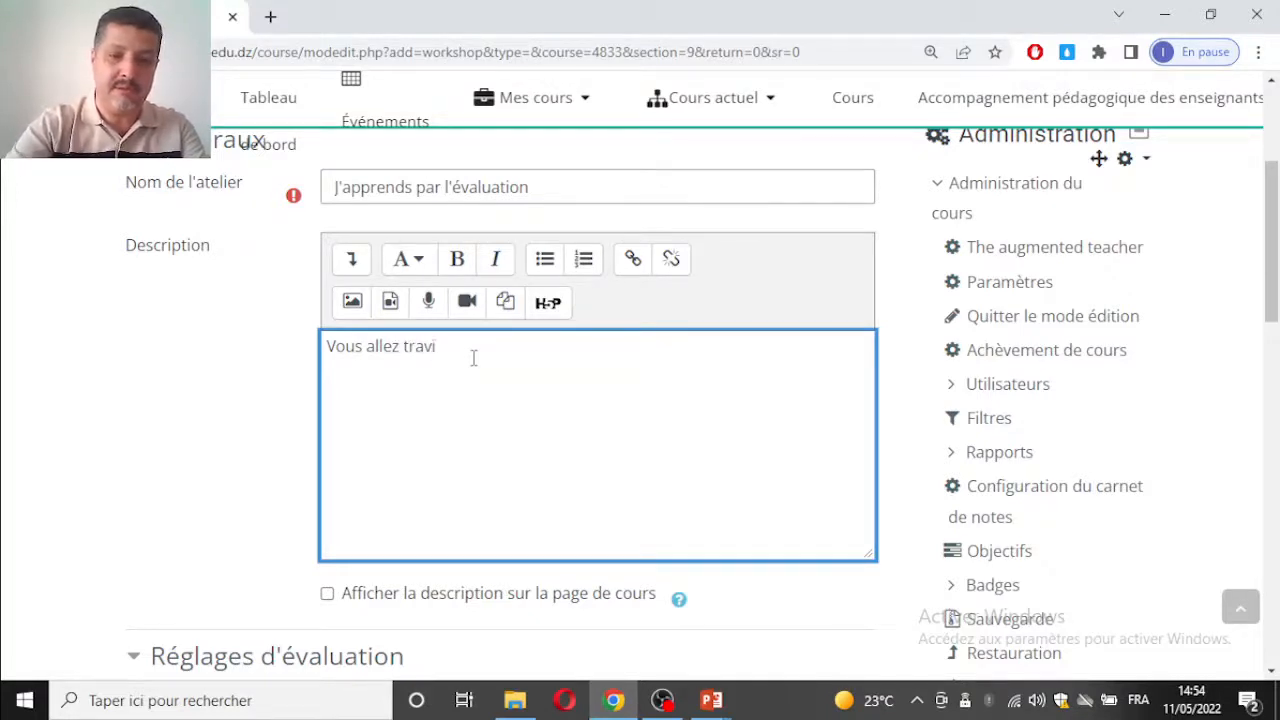
{"action": "type", "text": "ailler en deux étapes:"}
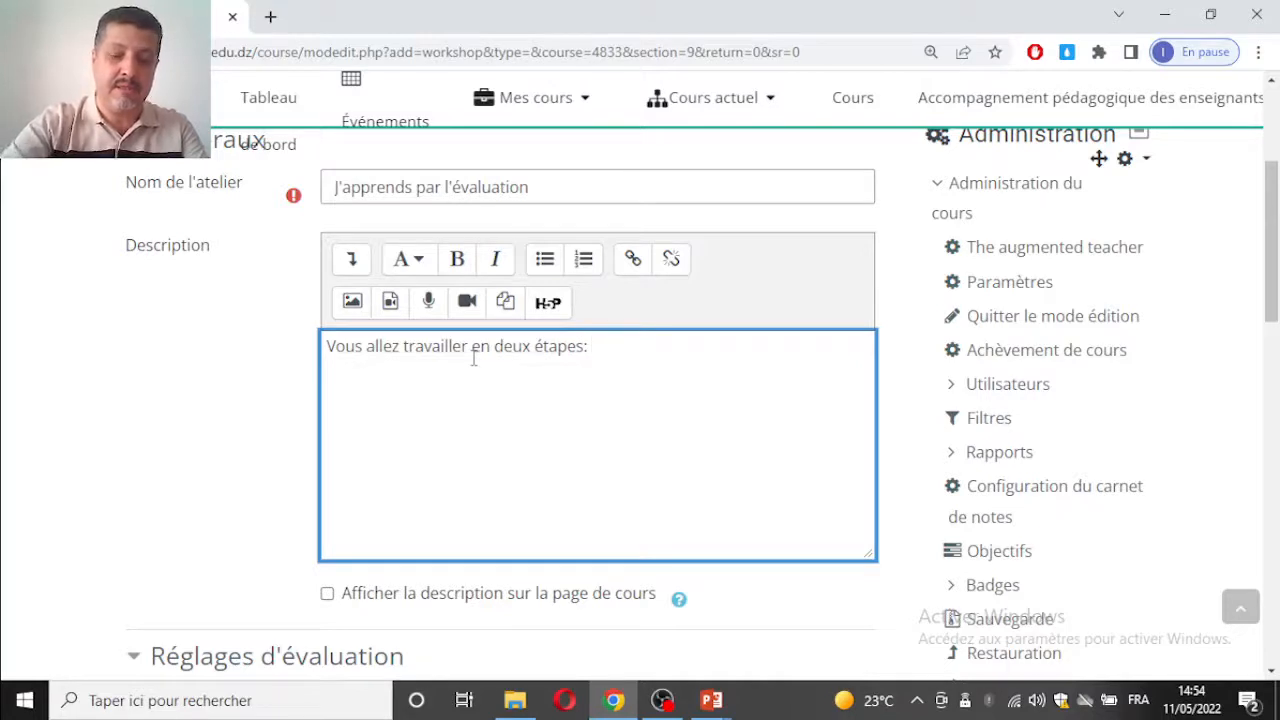
{"action": "type", "text": " Remise et éva"}
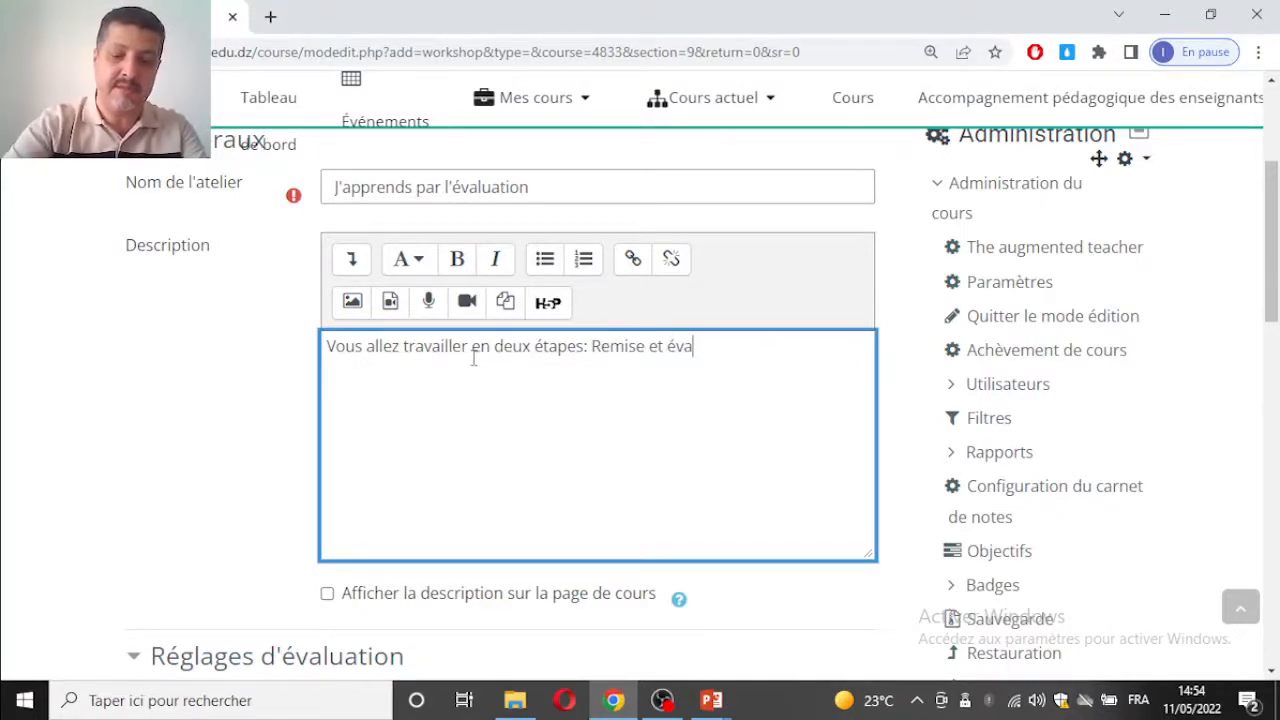
{"action": "type", "text": "luation"}
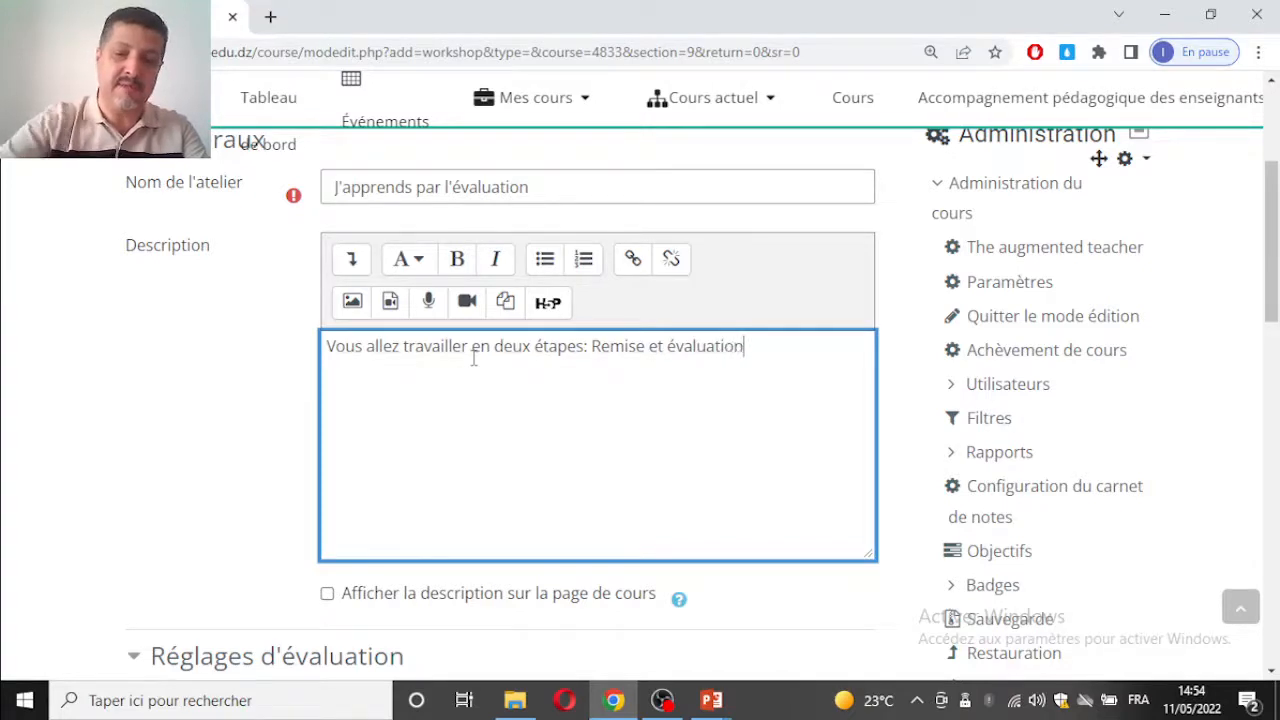
{"action": "scroll", "coordinate": [561, 380], "scroll_direction": "down", "scroll_amount": 4}
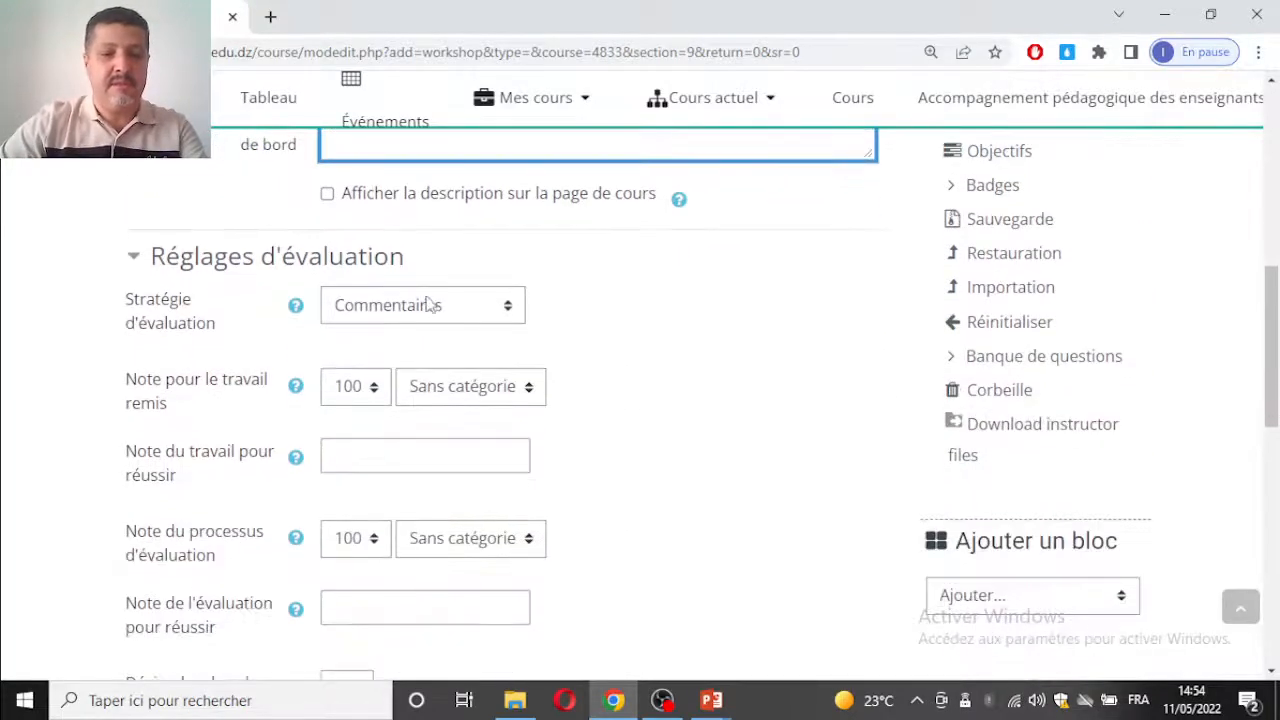
{"action": "left_click", "coordinate": [327, 194]}
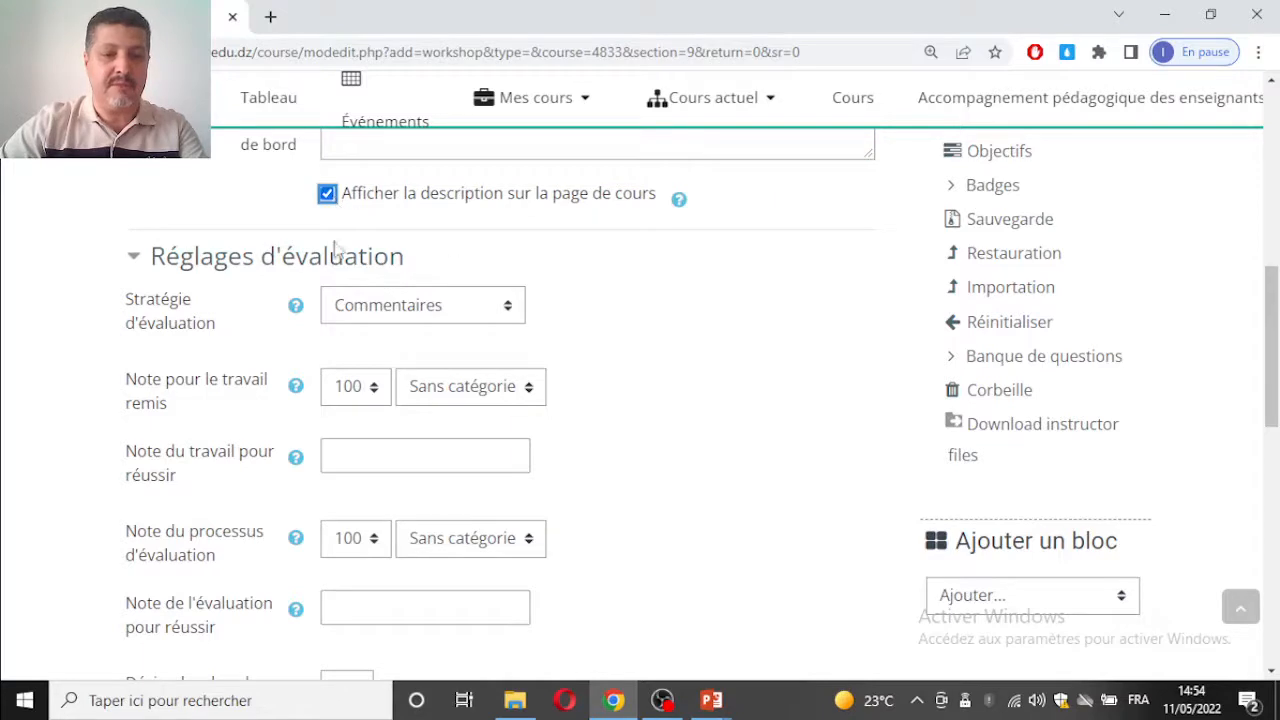
Step: Choose Commentaires as the workshop's evaluation strategy
{"action": "scroll", "coordinate": [400, 296], "scroll_direction": "down", "scroll_amount": 1}
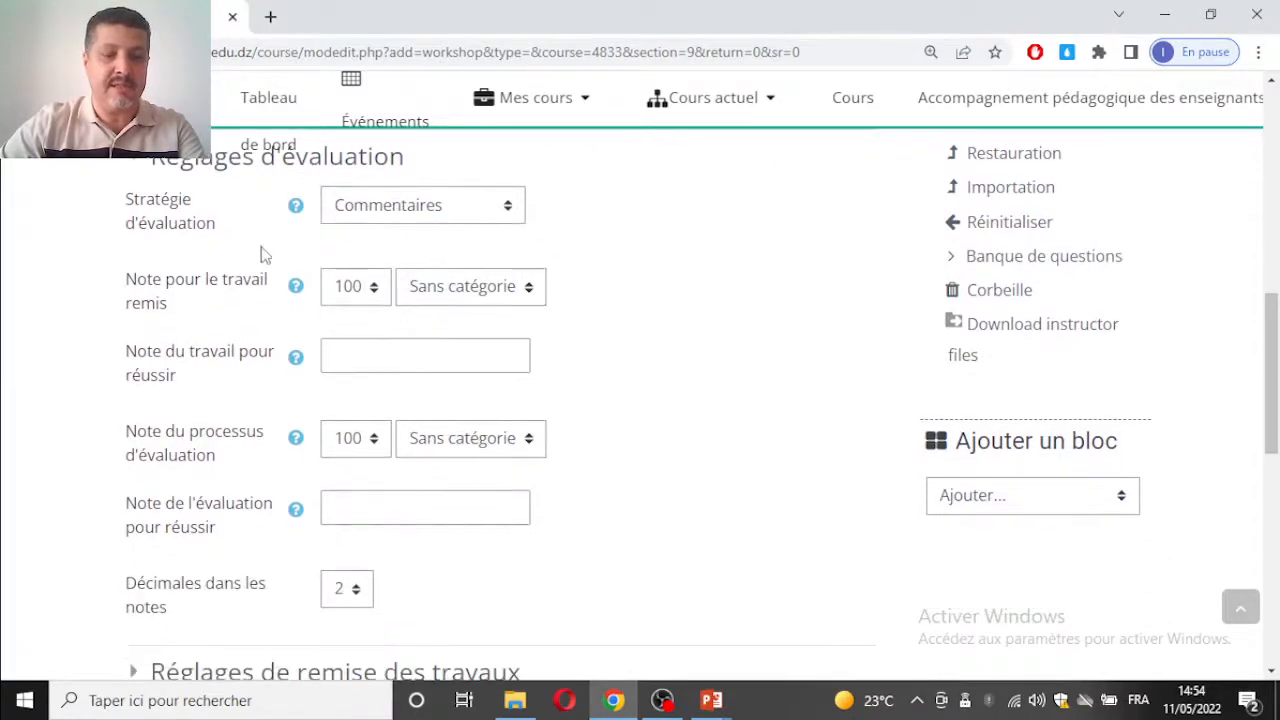
{"action": "left_click", "coordinate": [376, 210]}
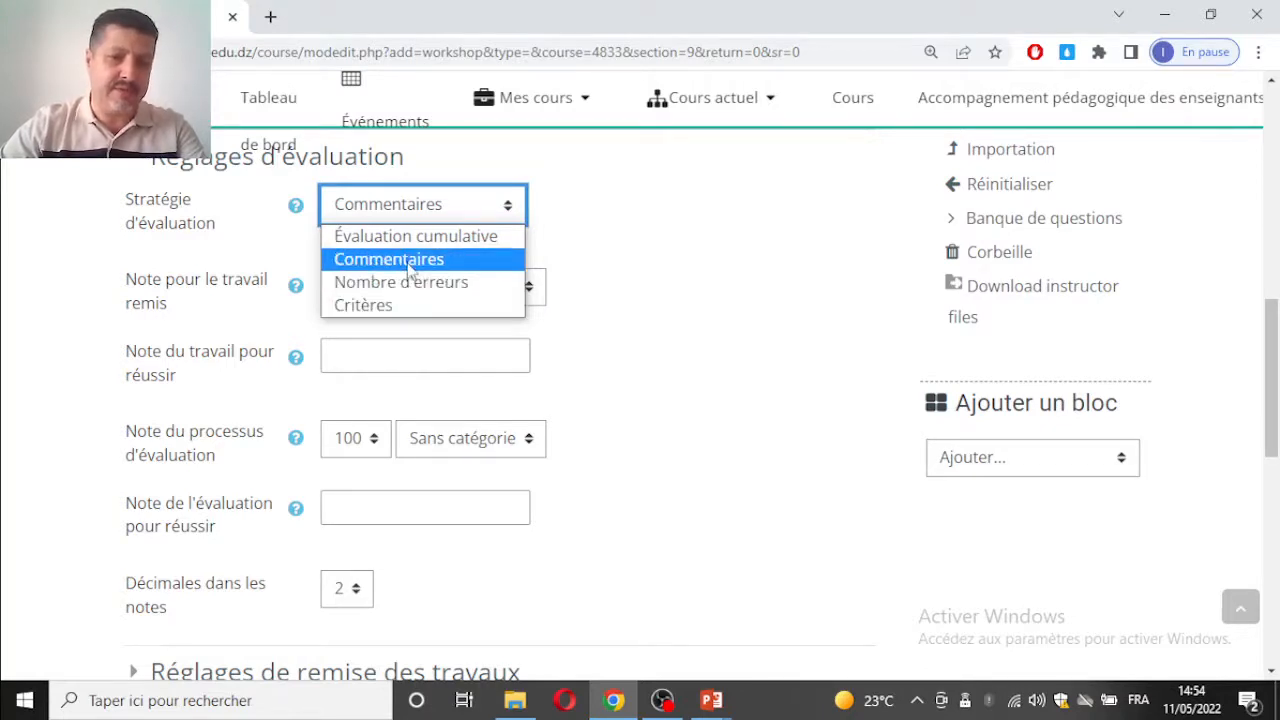
{"action": "left_click", "coordinate": [408, 262]}
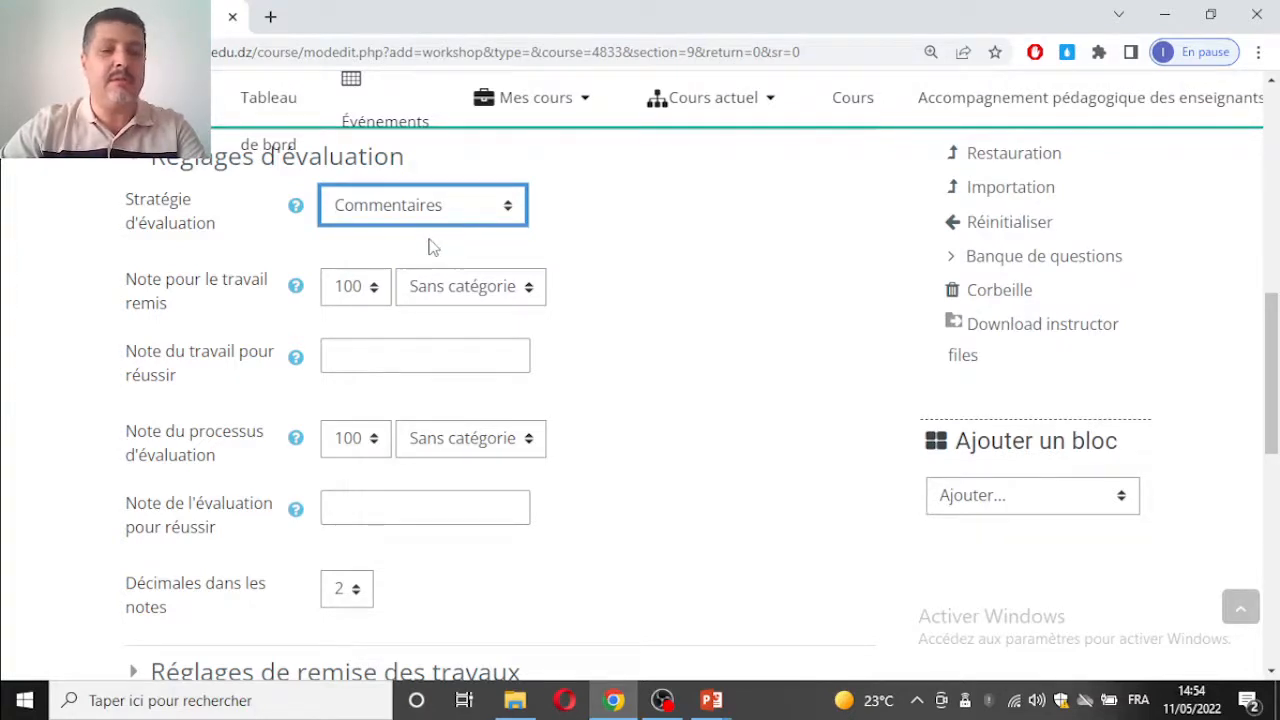
Step: Set the passing grades for both the submitted work and the assessment to 50
{"action": "scroll", "coordinate": [430, 246], "scroll_direction": "down", "scroll_amount": 1}
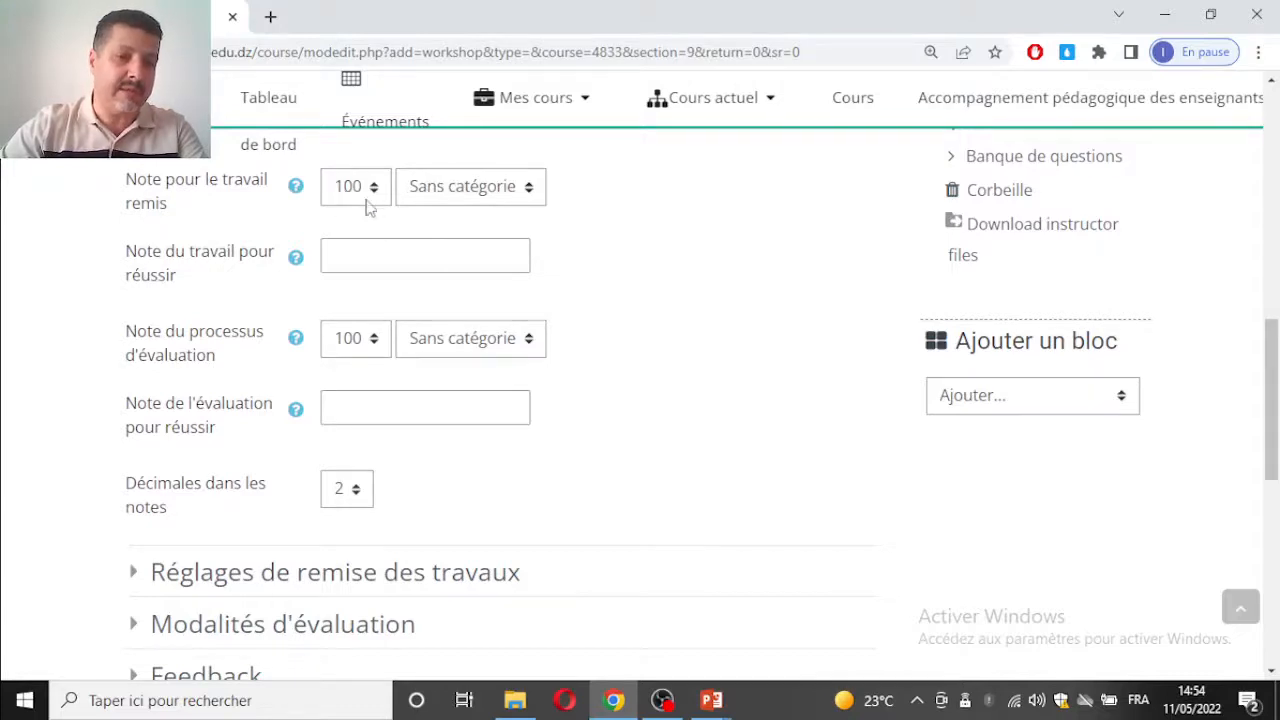
{"action": "left_click", "coordinate": [363, 253]}
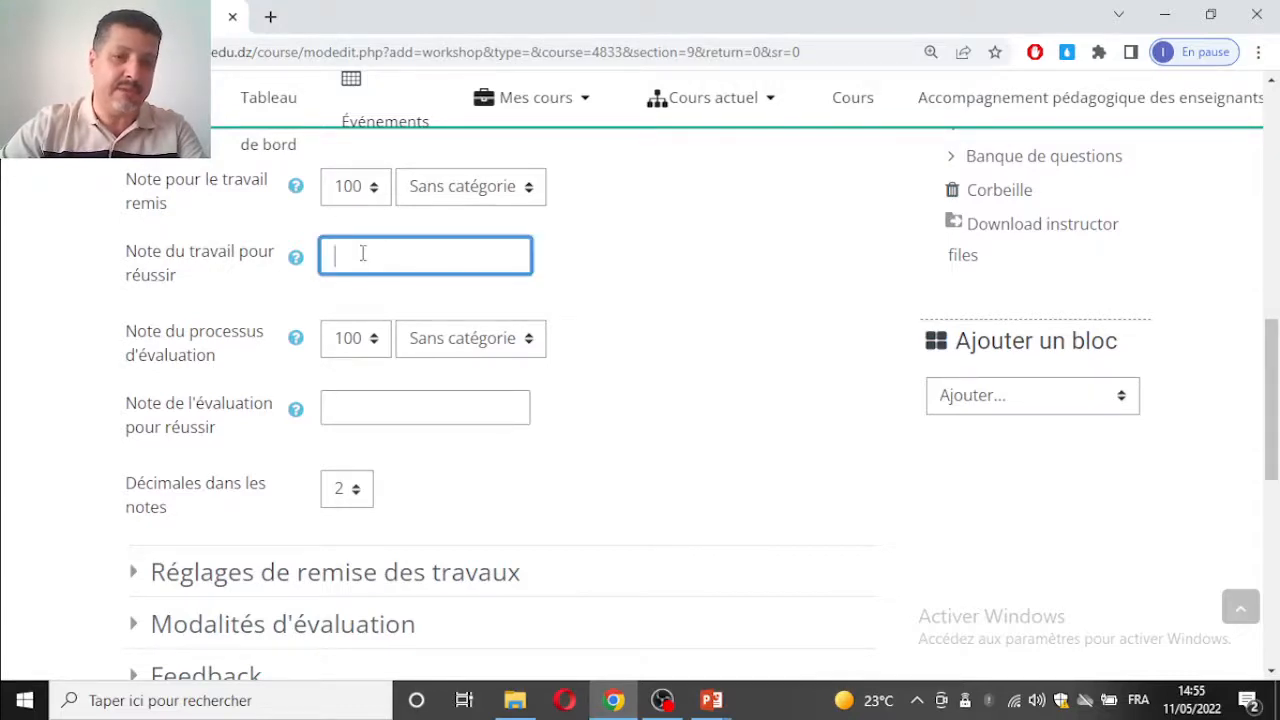
{"action": "type", "text": "50"}
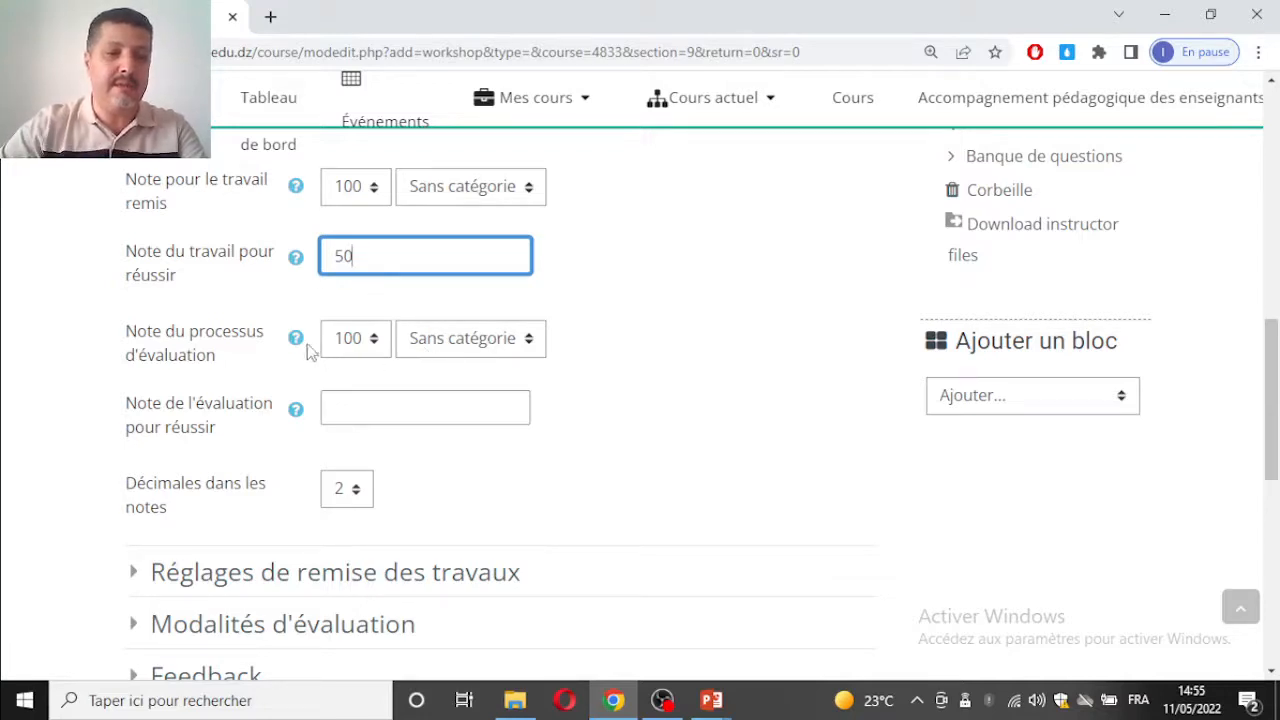
{"action": "left_click", "coordinate": [348, 350]}
{"action": "left_click", "coordinate": [347, 350]}
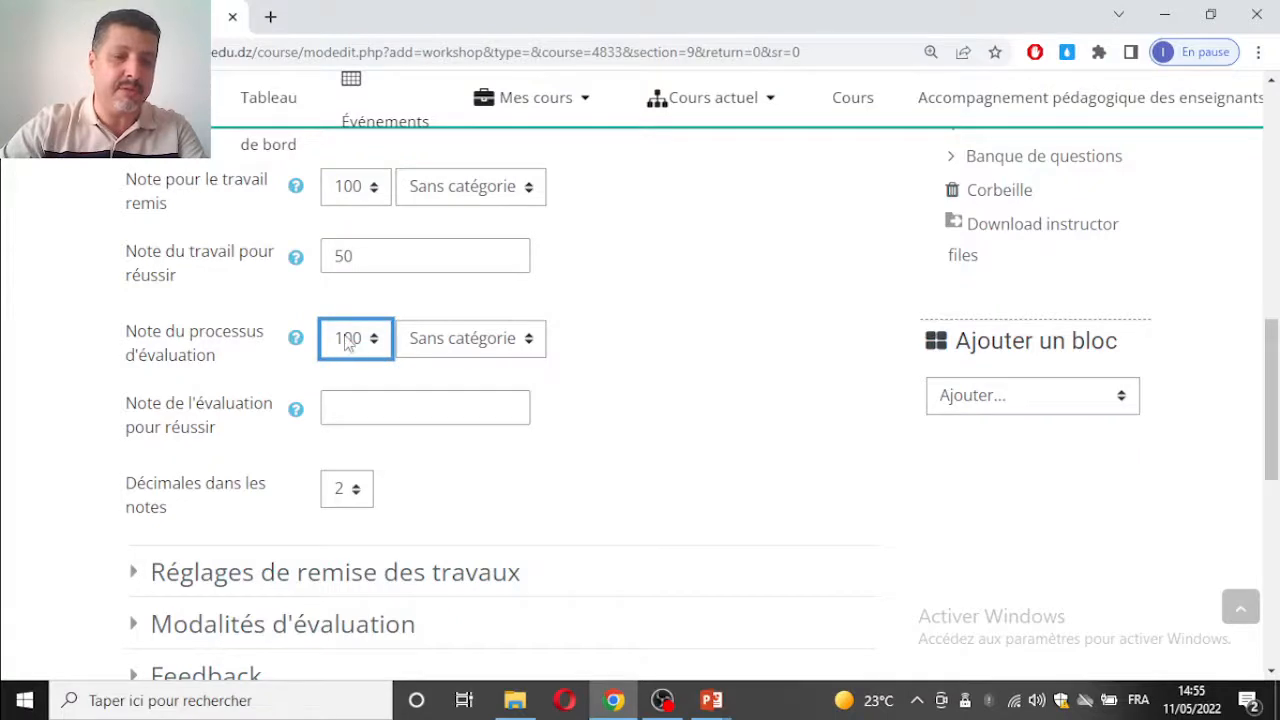
{"action": "left_click", "coordinate": [376, 404]}
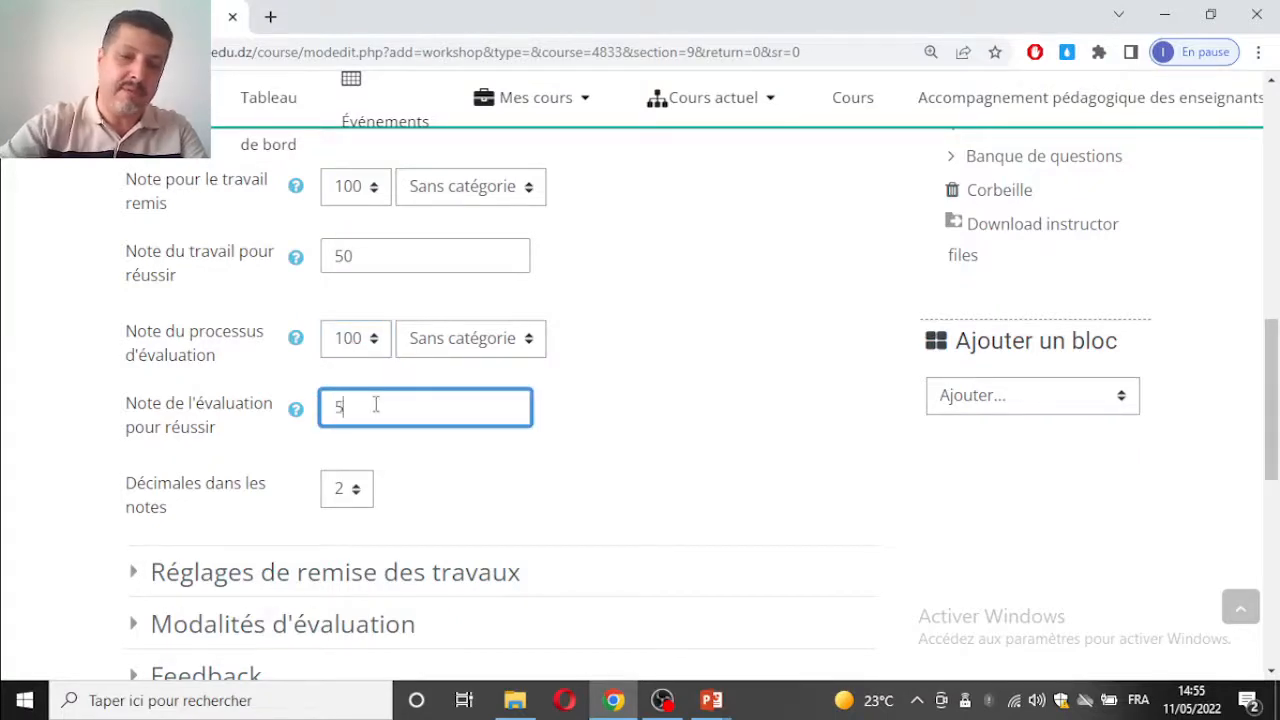
{"action": "scroll", "coordinate": [570, 363], "scroll_direction": "down", "scroll_amount": 1}
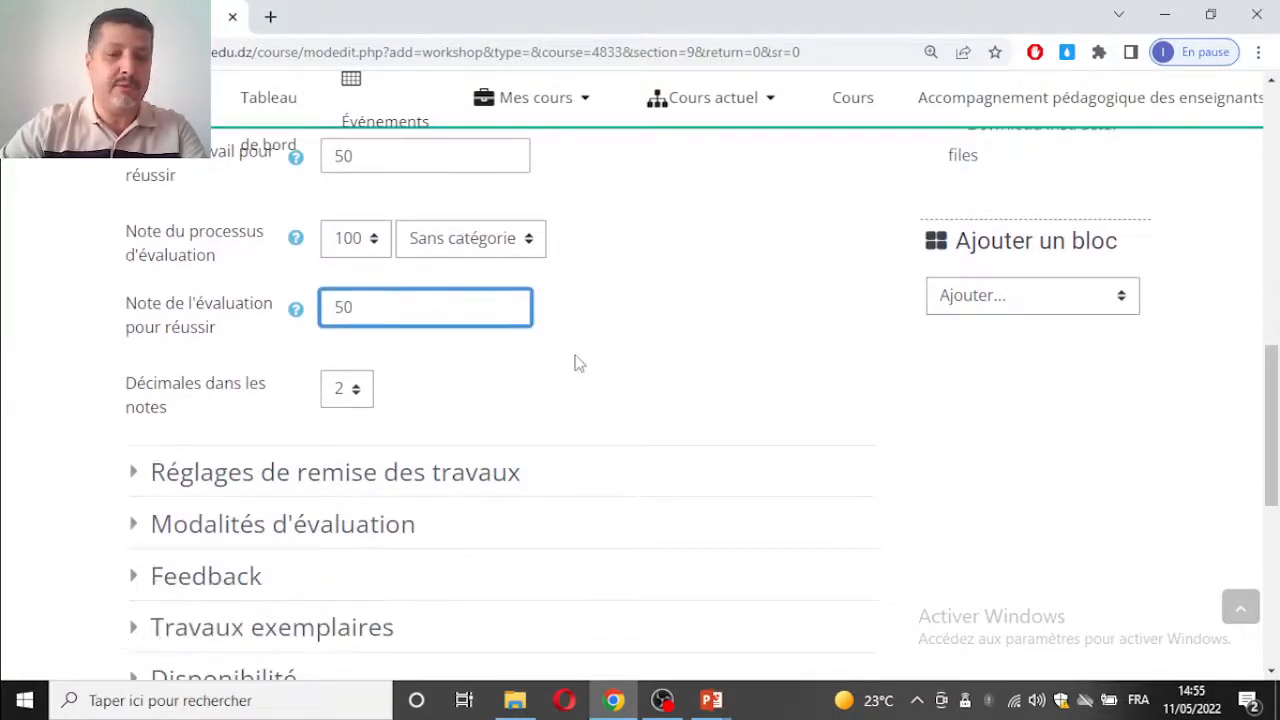
{"action": "scroll", "coordinate": [323, 203], "scroll_direction": "up", "scroll_amount": 1}
{"action": "left_click", "coordinate": [377, 254]}
{"action": "double_click", "coordinate": [403, 416]}
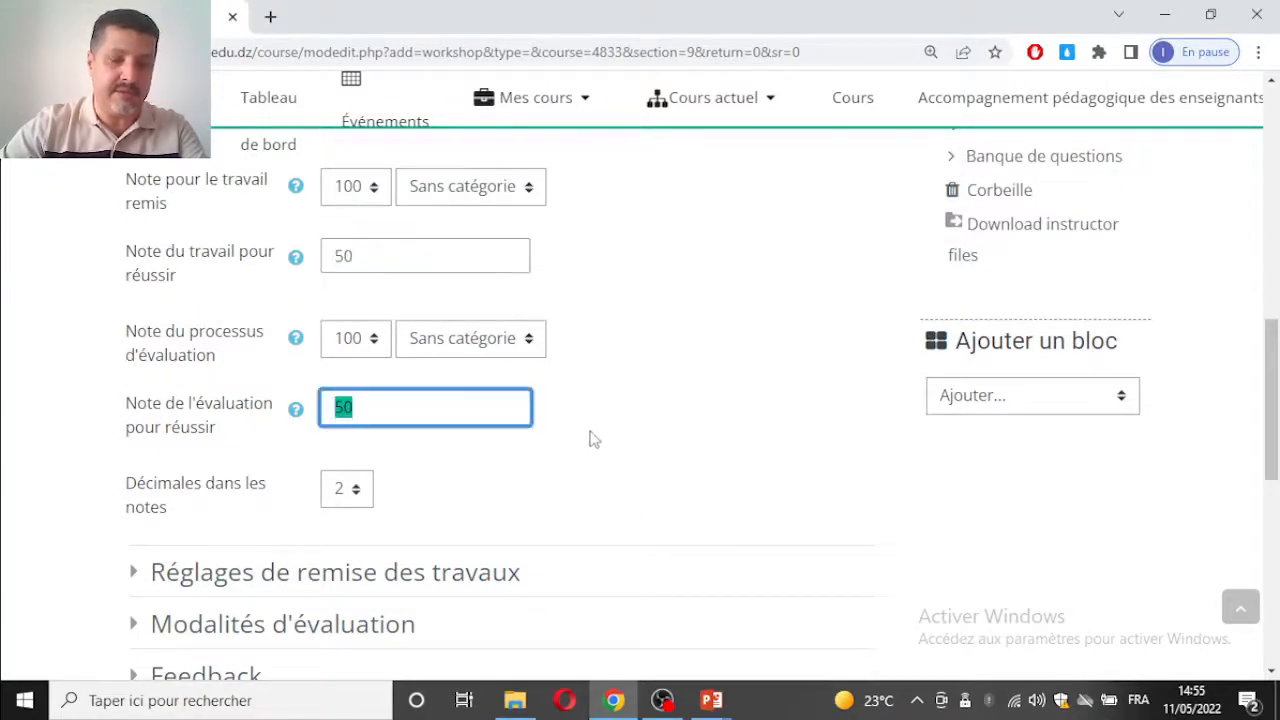
Step: Enter the submission instructions "Après avoir remis le travail, accéder une deuxième fois à l'espace pour évaluer le travail attribué"
{"action": "scroll", "coordinate": [594, 434], "scroll_direction": "down", "scroll_amount": 2}
{"action": "scroll", "coordinate": [580, 345], "scroll_direction": "down", "scroll_amount": 1}
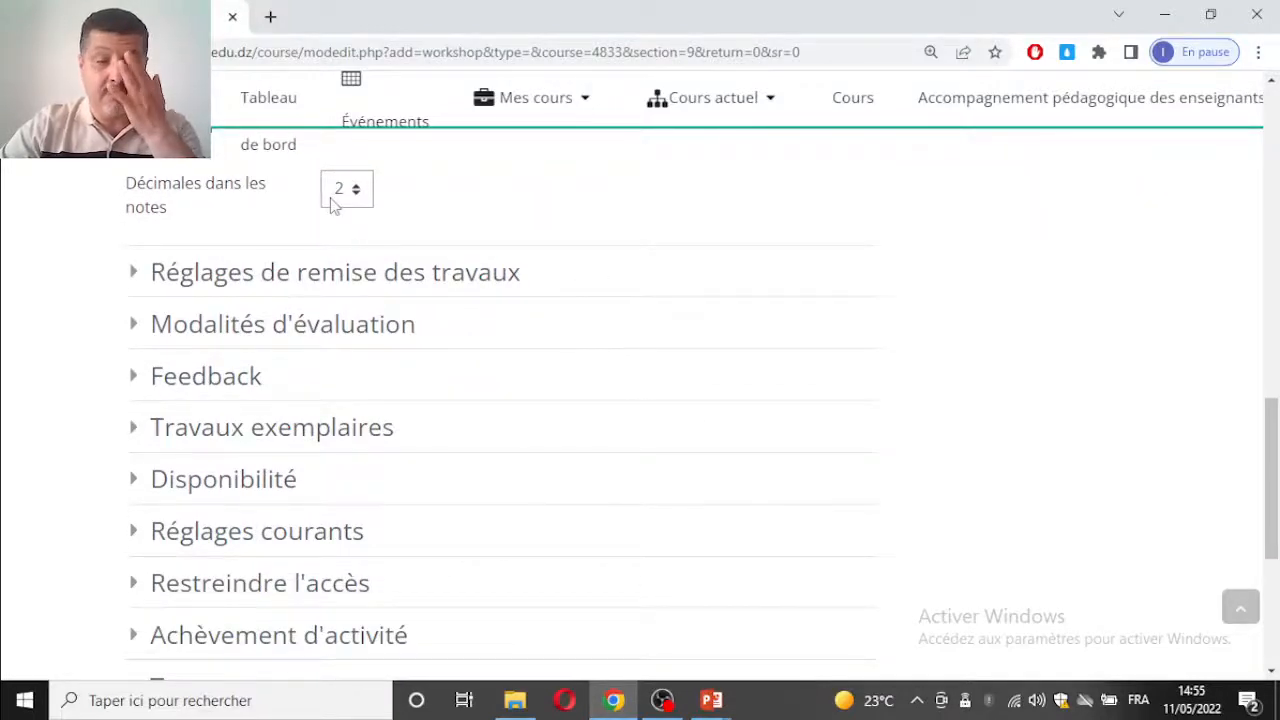
{"action": "left_click", "coordinate": [330, 276]}
{"action": "scroll", "coordinate": [565, 278], "scroll_direction": "down", "scroll_amount": 2}
{"action": "scroll", "coordinate": [463, 257], "scroll_direction": "up", "scroll_amount": 1}
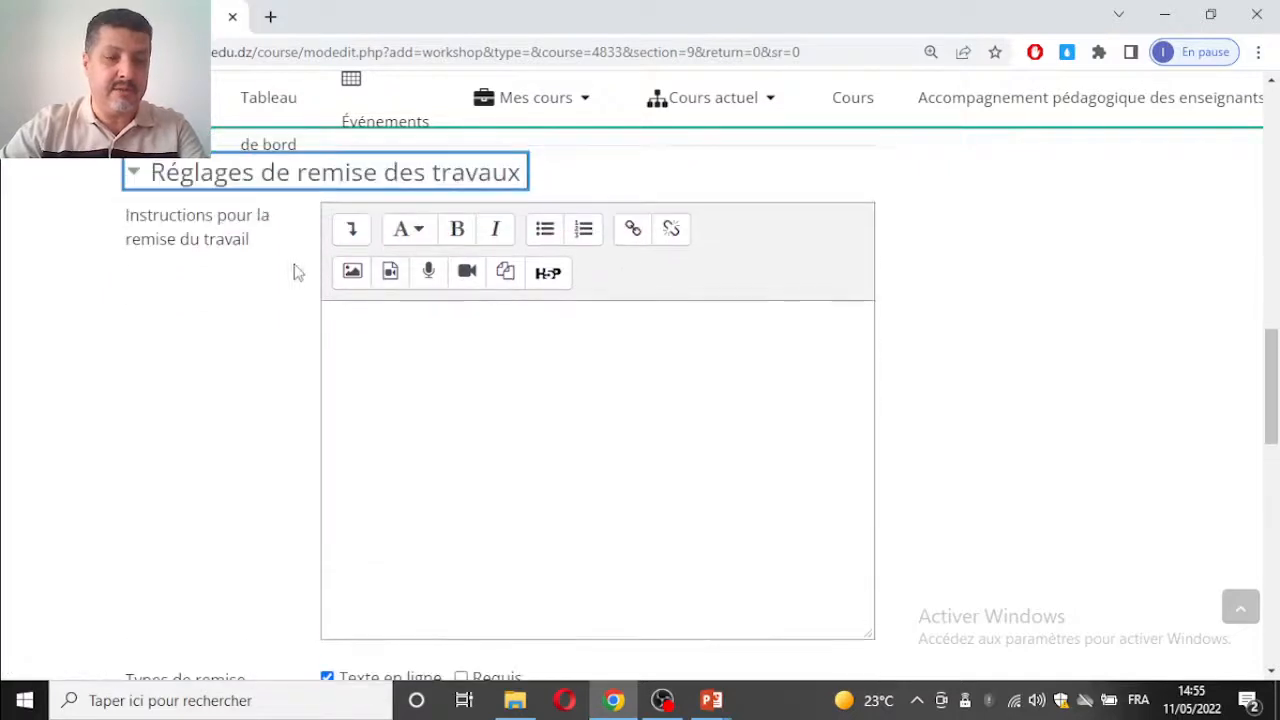
{"action": "left_click", "coordinate": [437, 347]}
{"action": "type", "text": "Après avoir"}
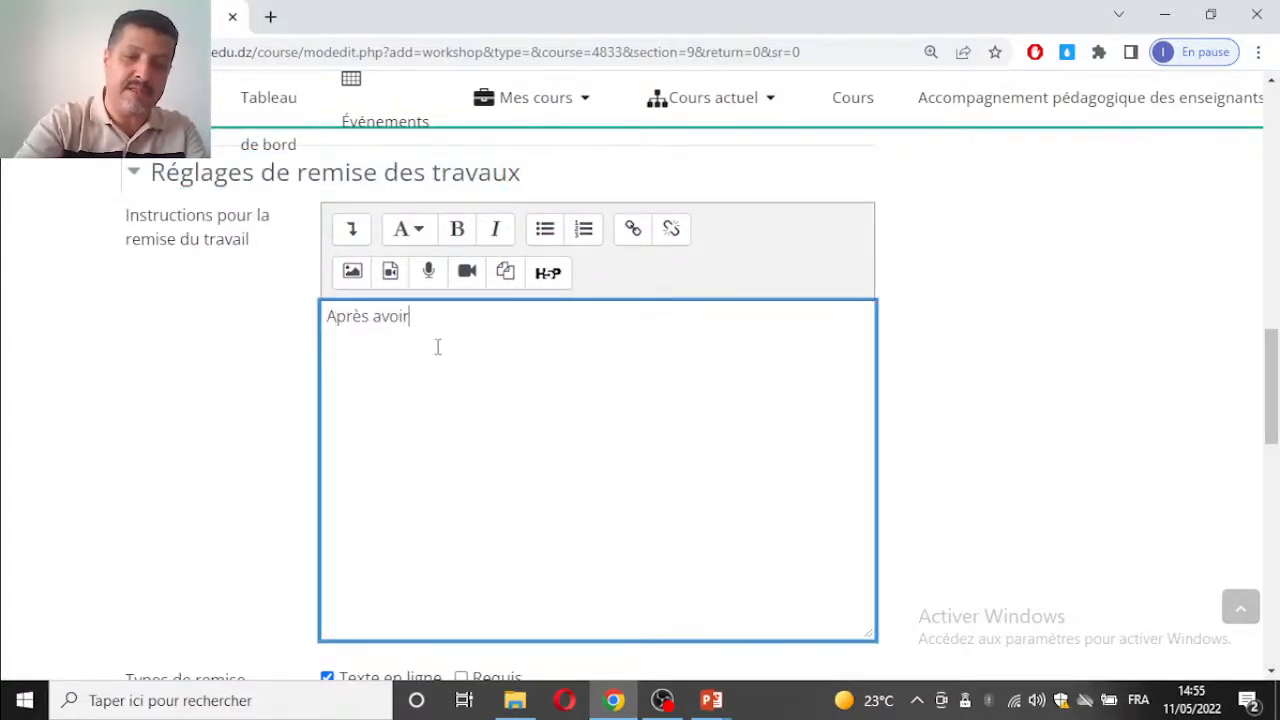
{"action": "type", "text": " remis le"}
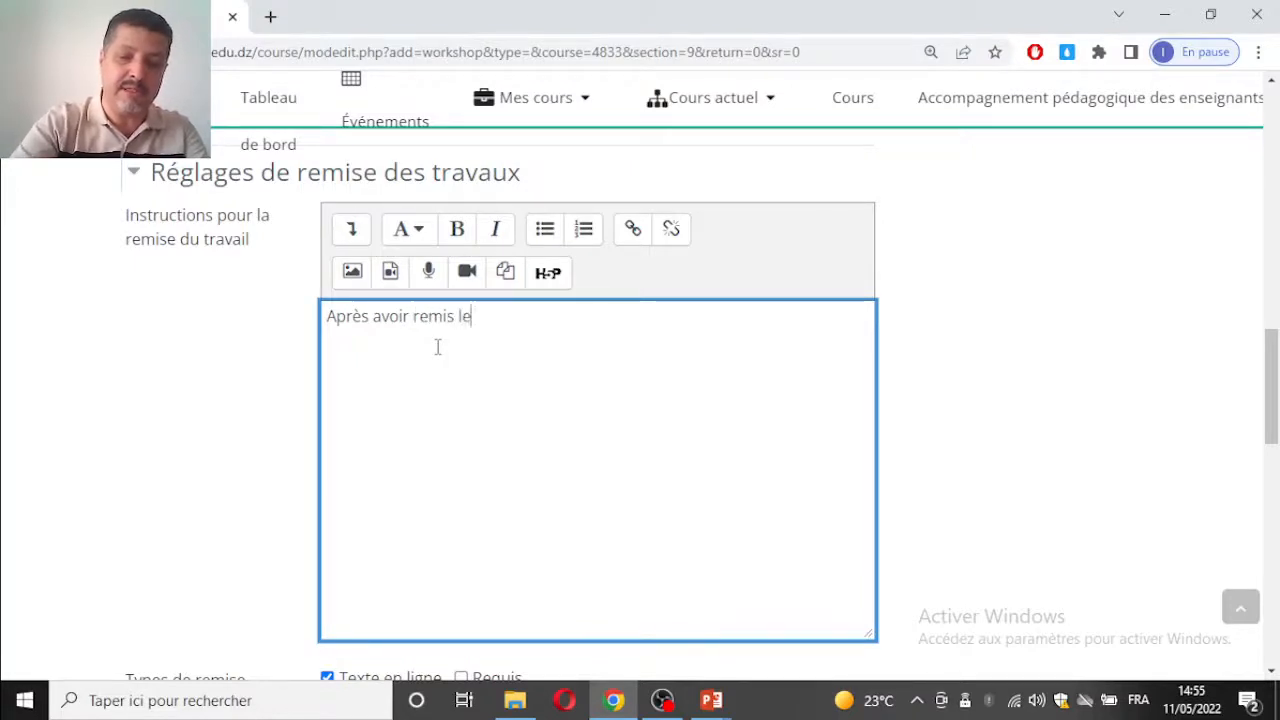
{"action": "type", "text": " travail"}
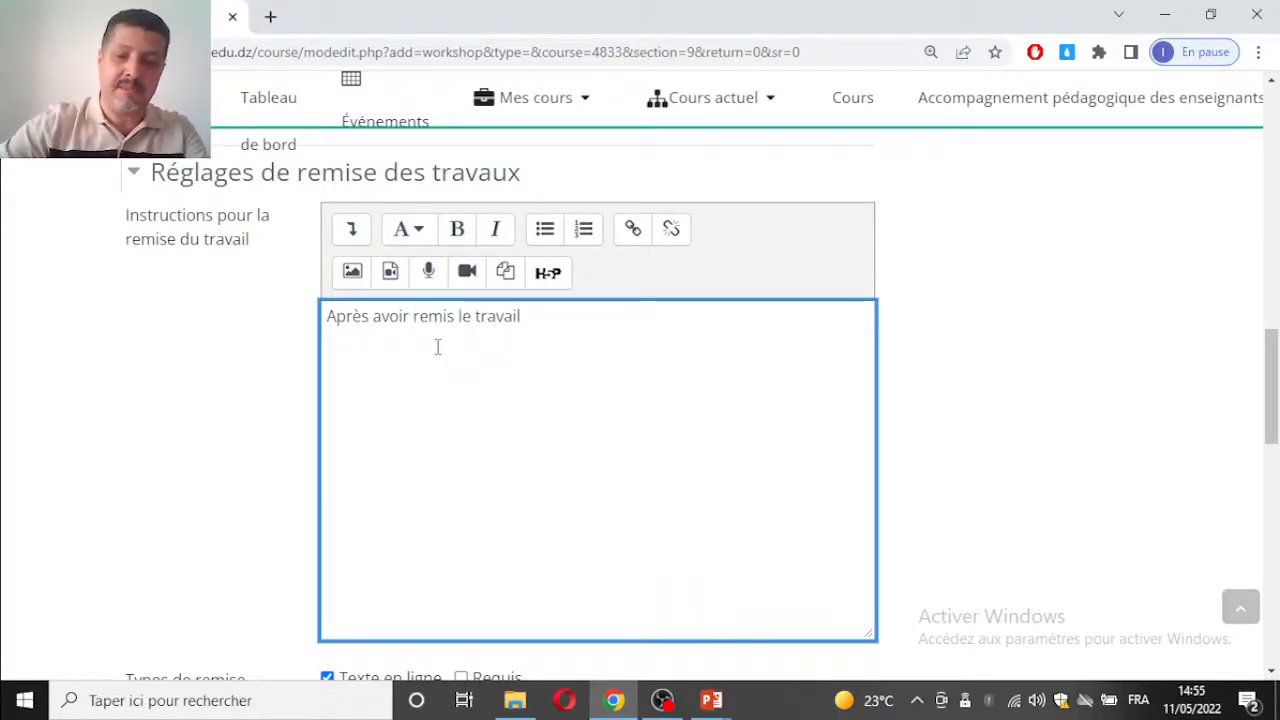
{"action": "type", "text": ", "}
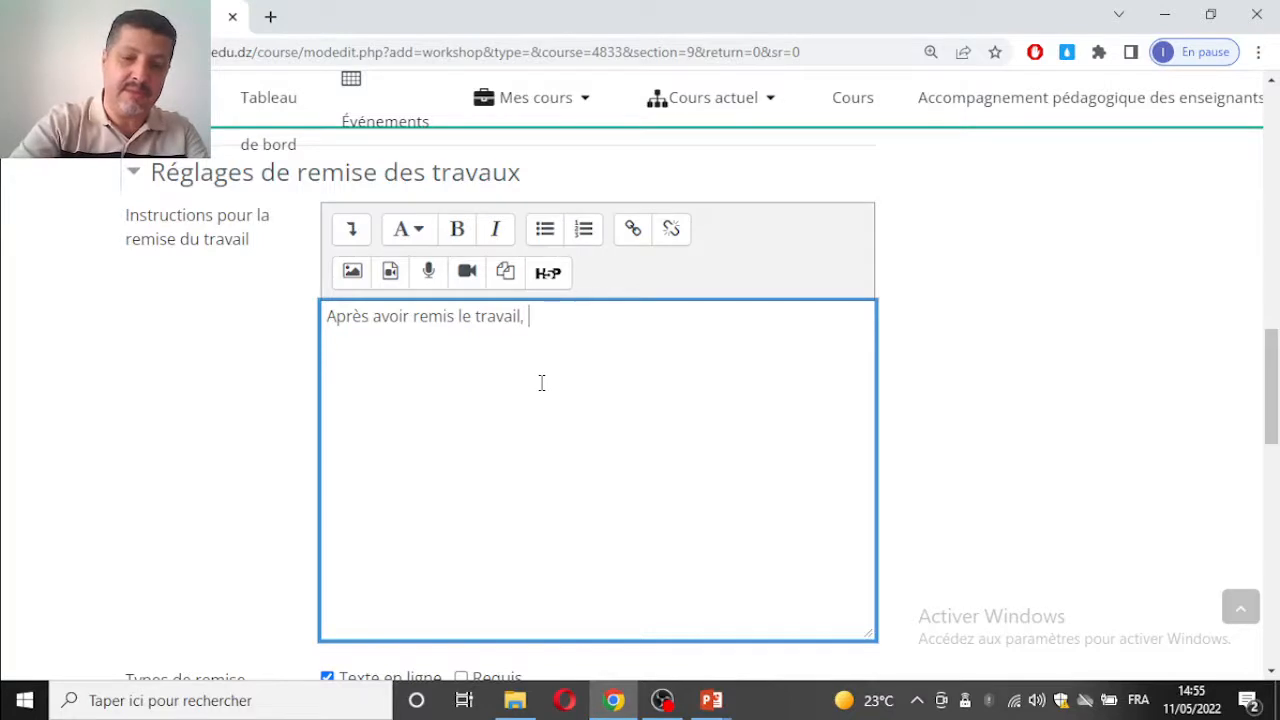
{"action": "type", "text": "accéder un"}
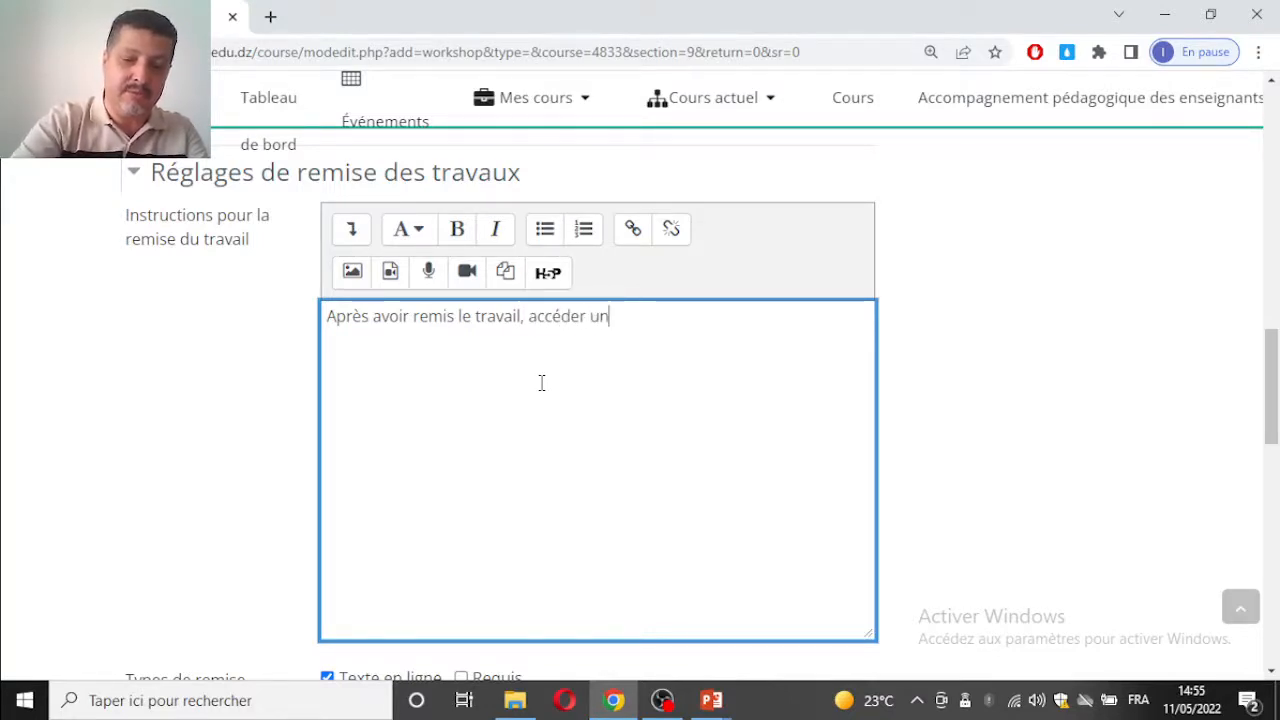
{"action": "type", "text": "e deuxiè"}
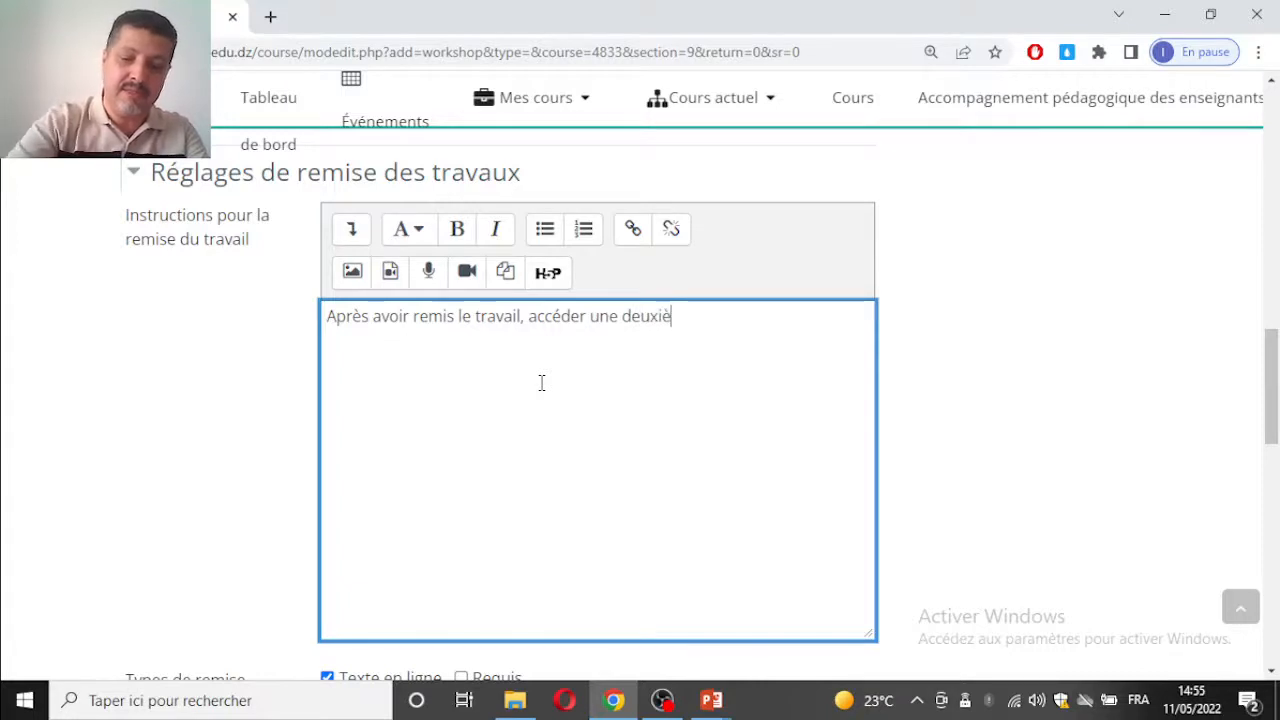
{"action": "type", "text": "me fois à l'esâce"}
{"action": "key", "text": "BackSpace"}
{"action": "key", "text": "BackSpace"}
{"action": "key", "text": "BackSpace"}
{"action": "key", "text": "BackSpace"}
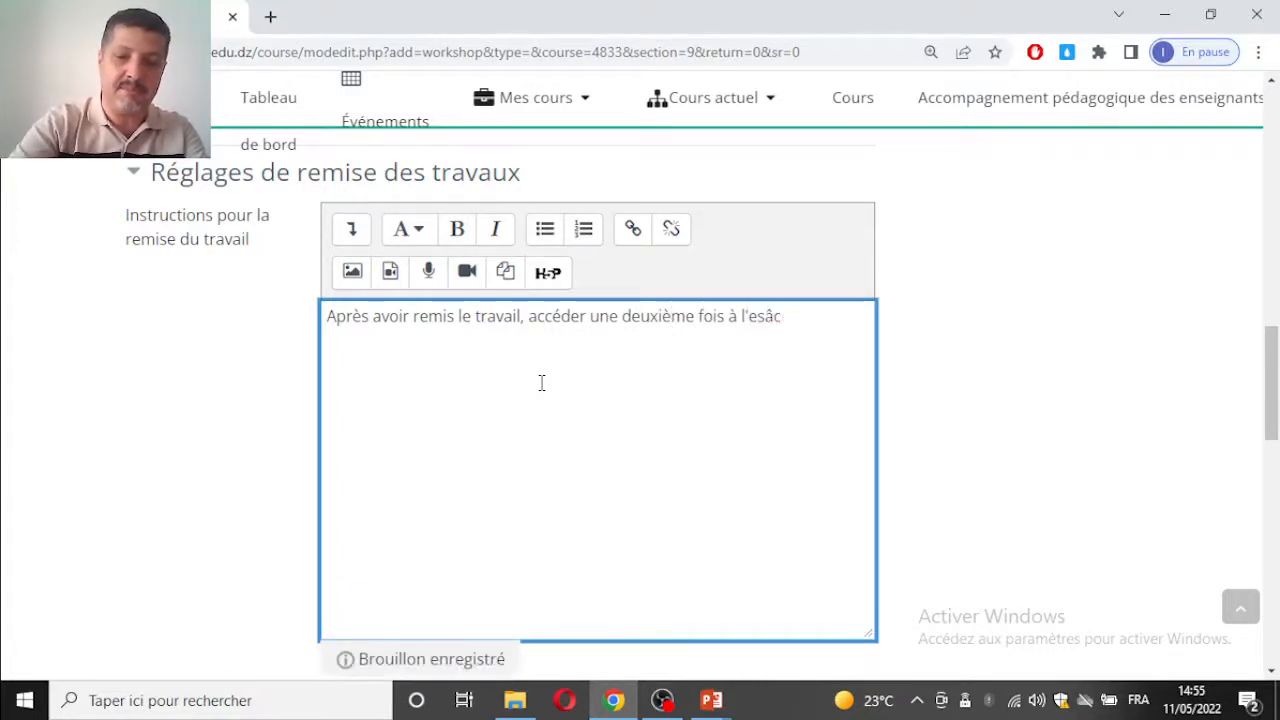
{"action": "type", "text": "pace po"}
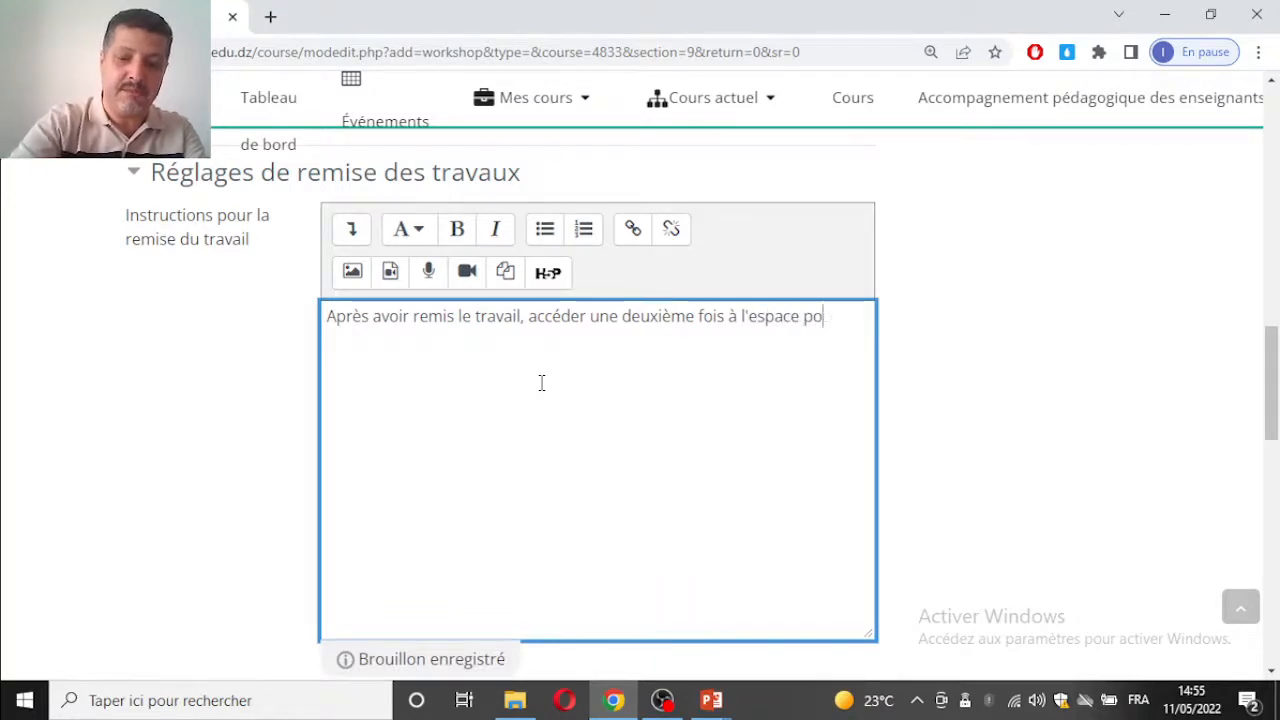
{"action": "type", "text": "ur évaluer "}
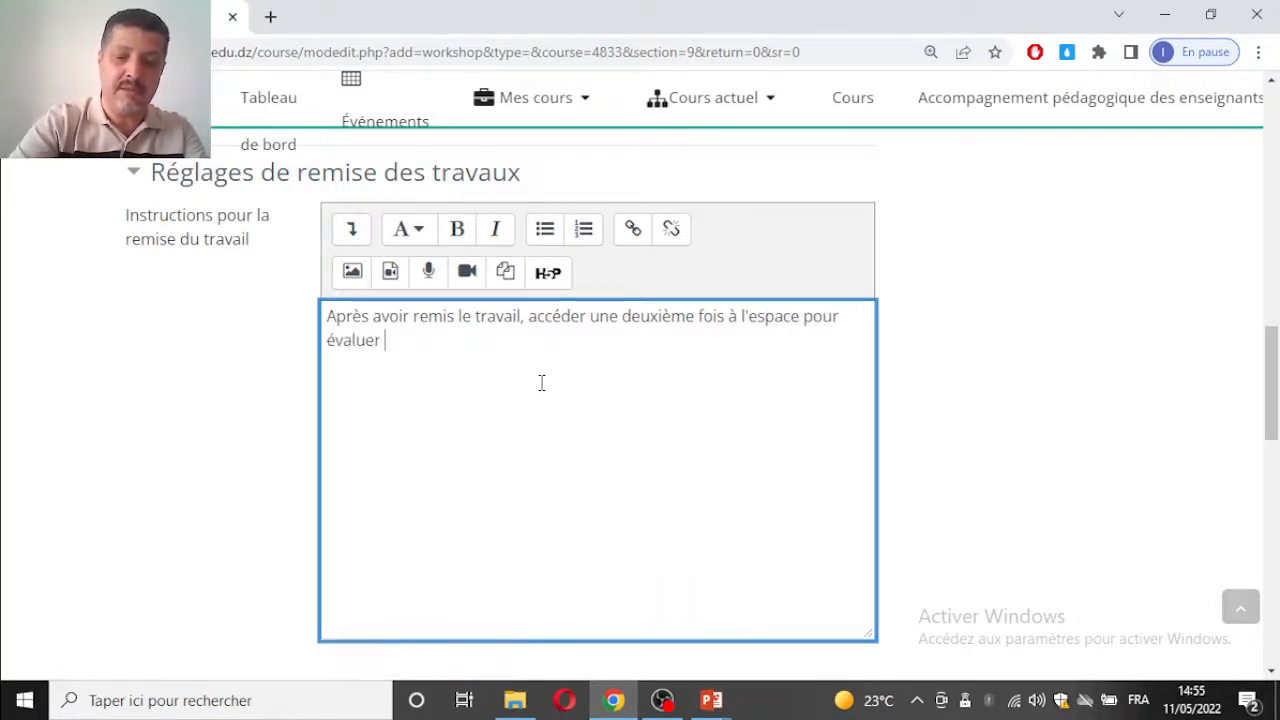
{"action": "type", "text": "le travaill"}
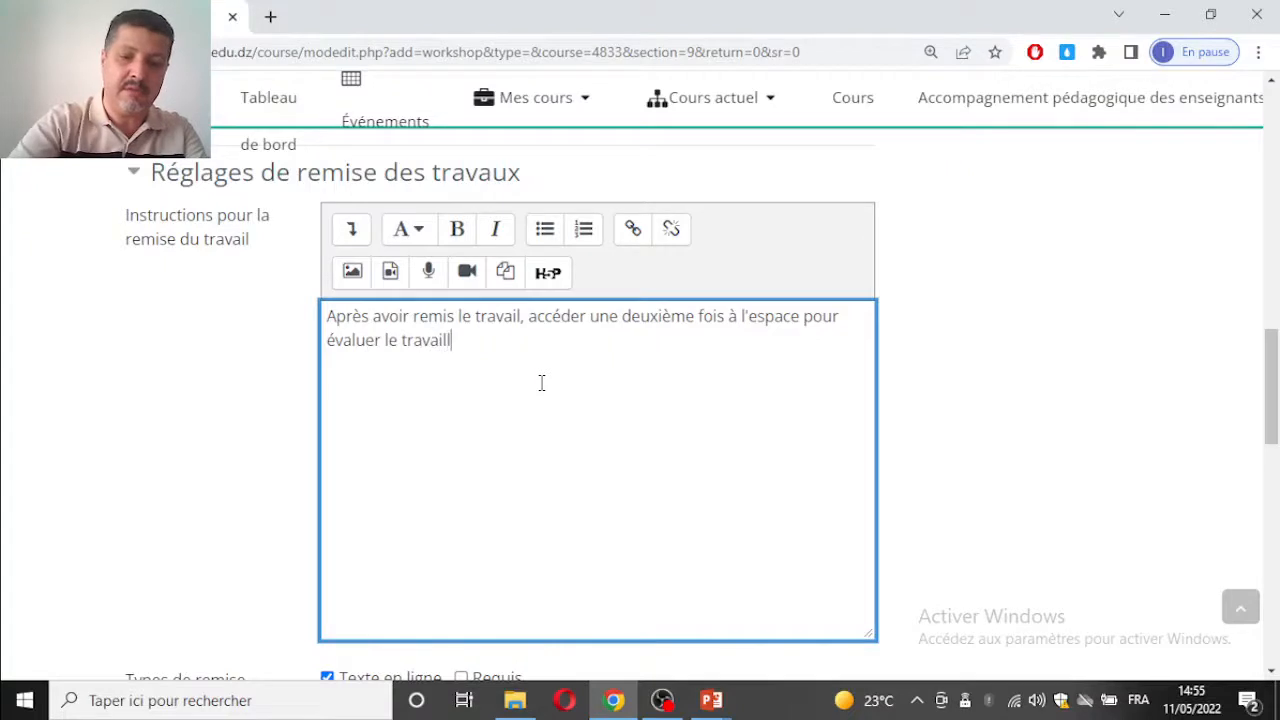
{"action": "type", "text": "attribué"}
Step: Disable Texte en ligne as a submission type, leaving Fichier joint as the required form of submission
{"action": "scroll", "coordinate": [541, 383], "scroll_direction": "down", "scroll_amount": 3}
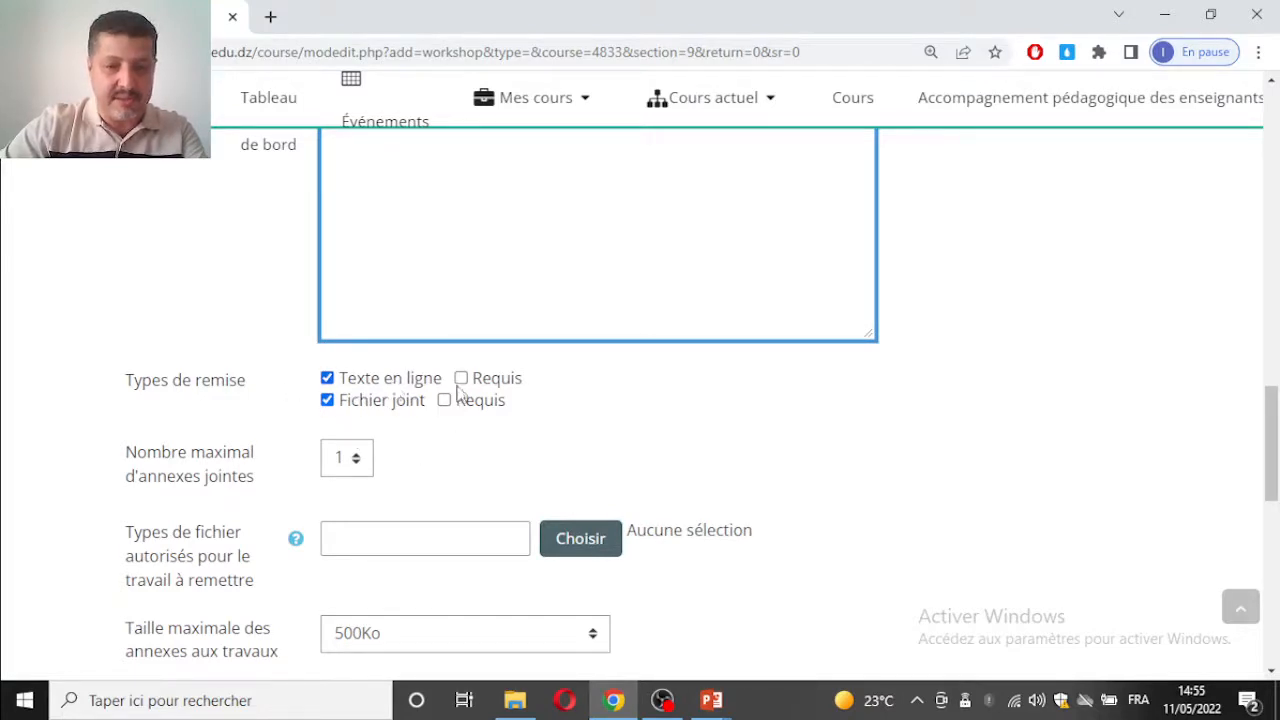
{"action": "left_click", "coordinate": [327, 378]}
Step: Restrict the allowed submission file types to document files, including Document Word 2007, and Fichiers feuille de calcul, and save the selection
{"action": "scroll", "coordinate": [408, 417], "scroll_direction": "down", "scroll_amount": 2}
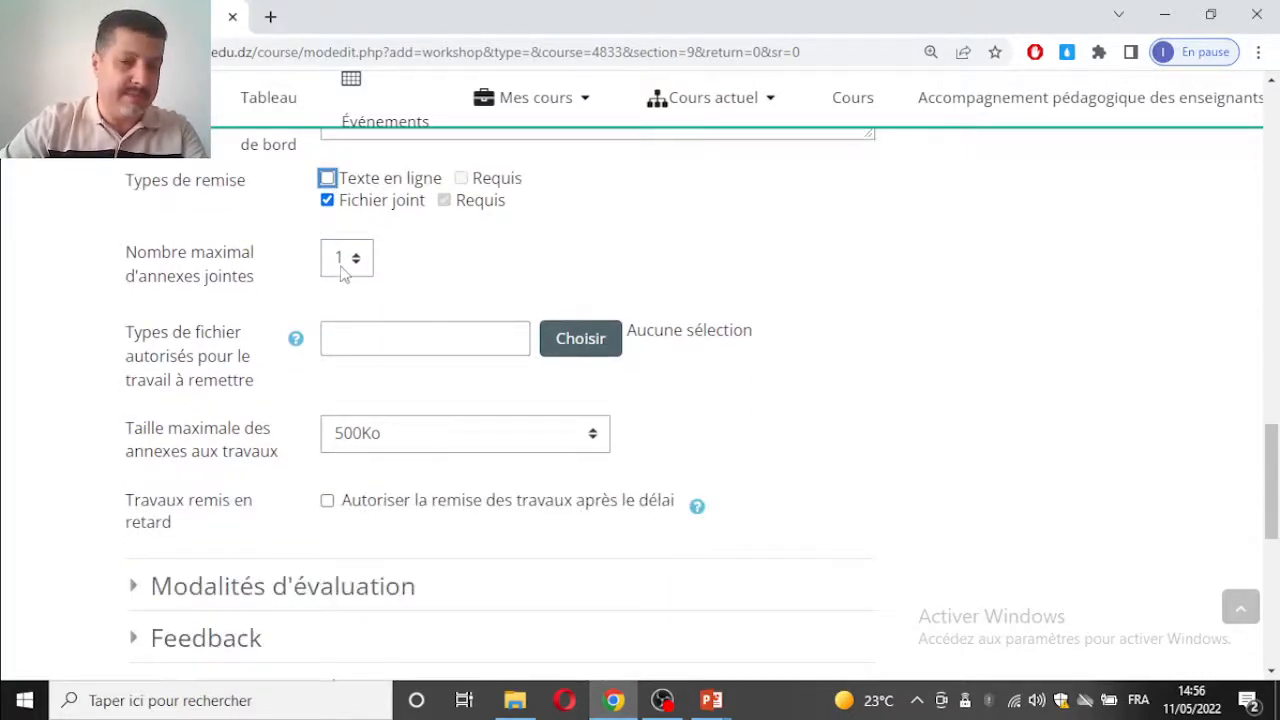
{"action": "left_click", "coordinate": [562, 350]}
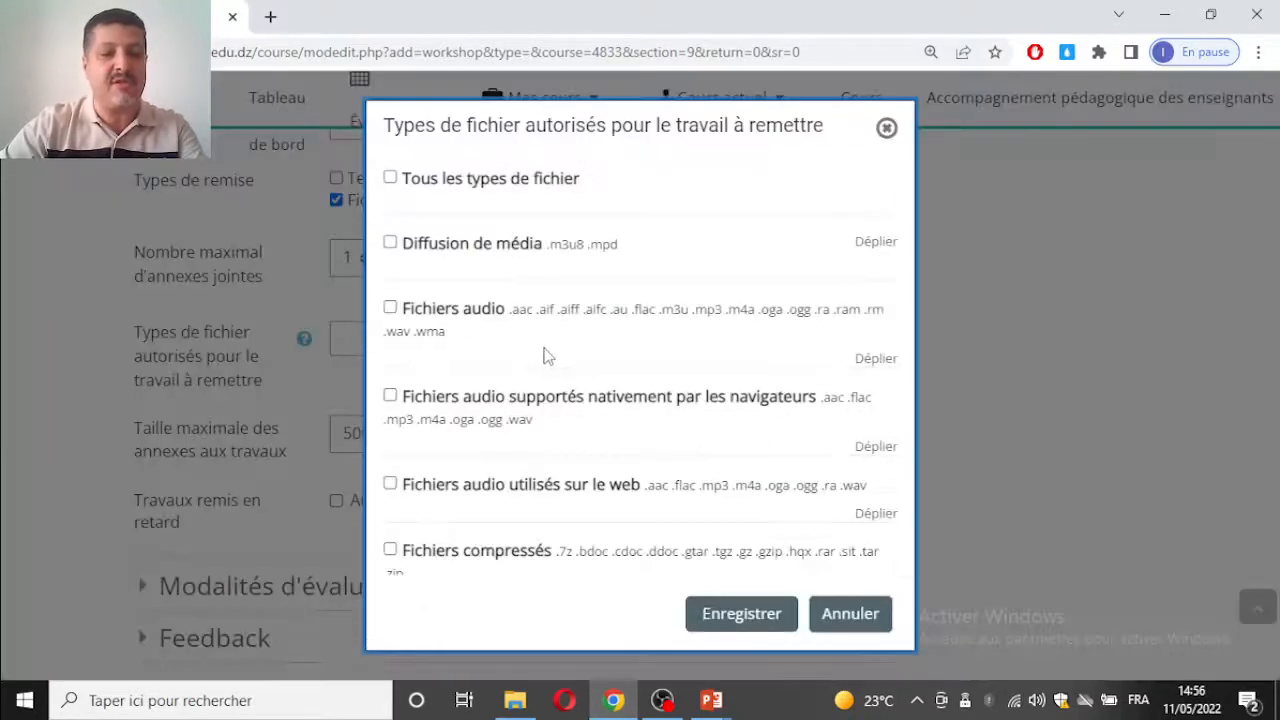
{"action": "scroll", "coordinate": [490, 268], "scroll_direction": "down", "scroll_amount": 5}
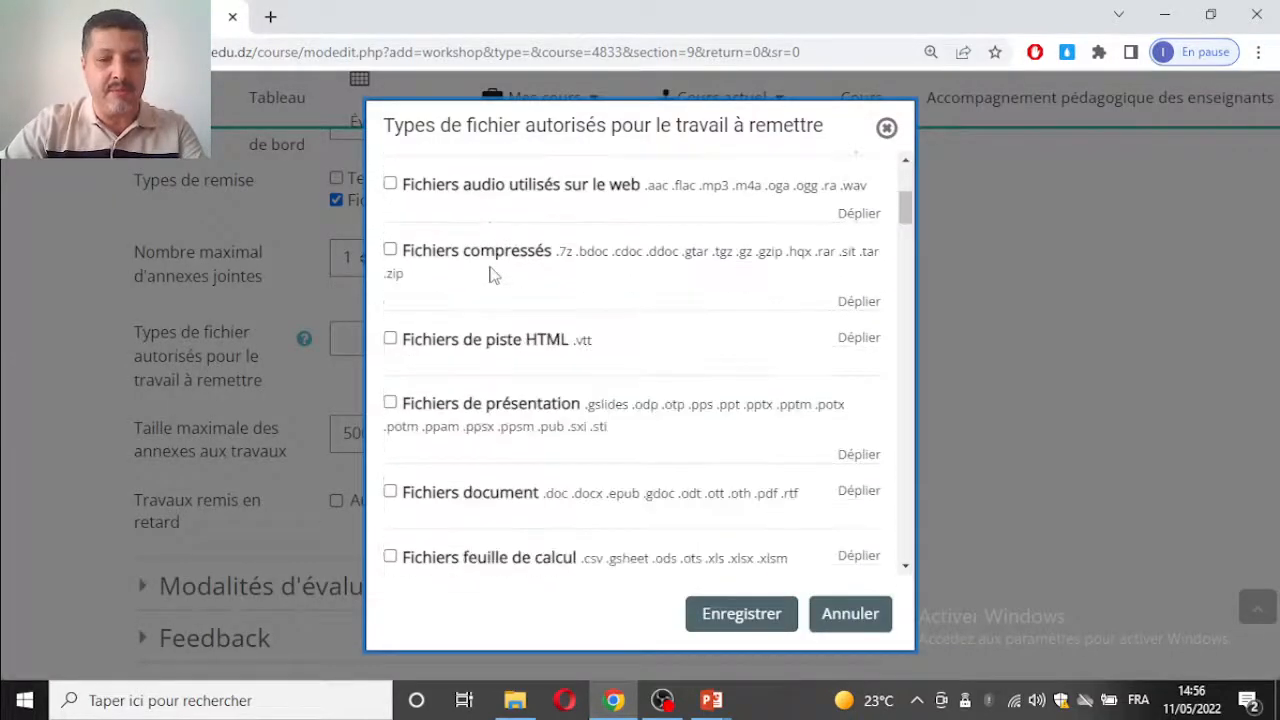
{"action": "left_click", "coordinate": [390, 357]}
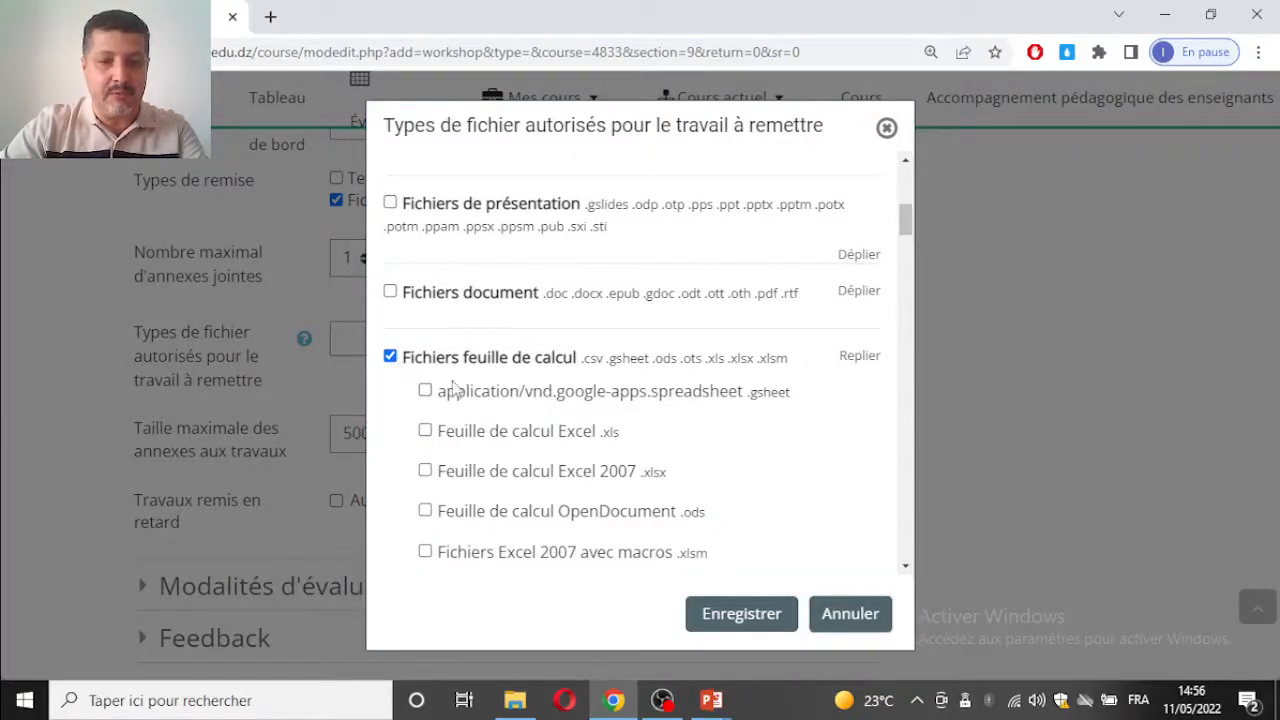
{"action": "left_click", "coordinate": [390, 292]}
{"action": "left_click", "coordinate": [424, 368]}
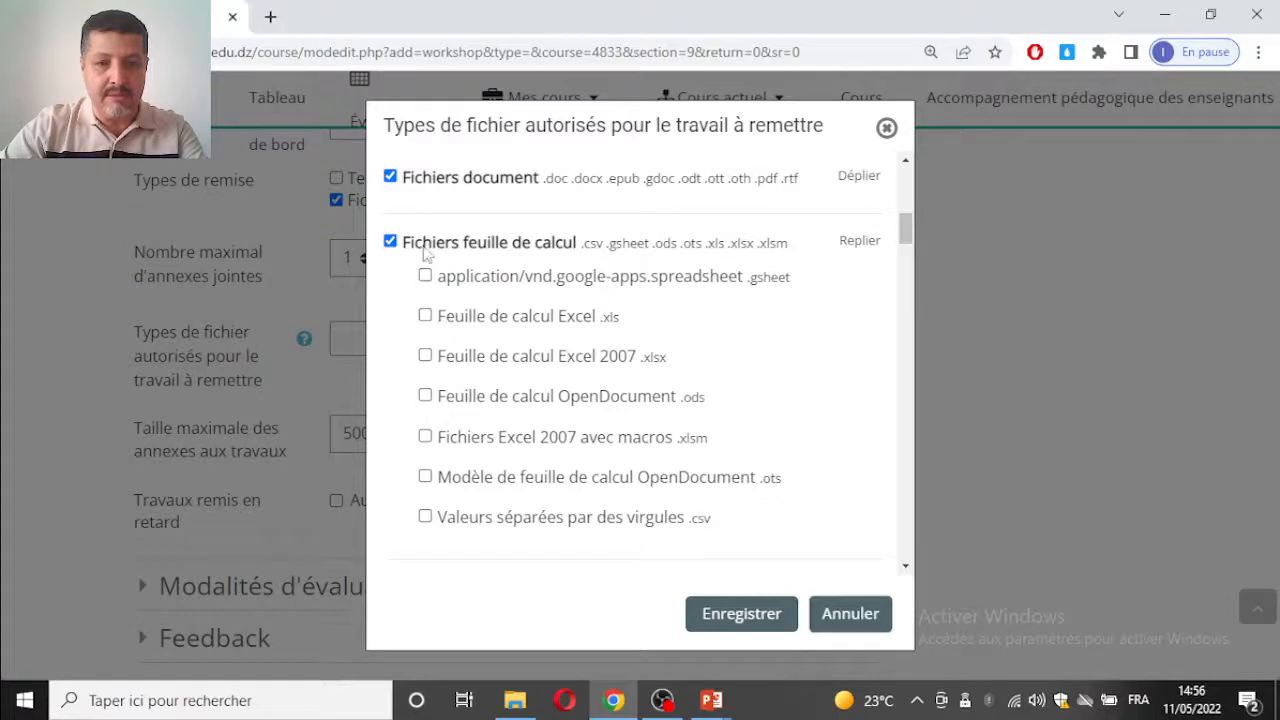
{"action": "left_click", "coordinate": [442, 183]}
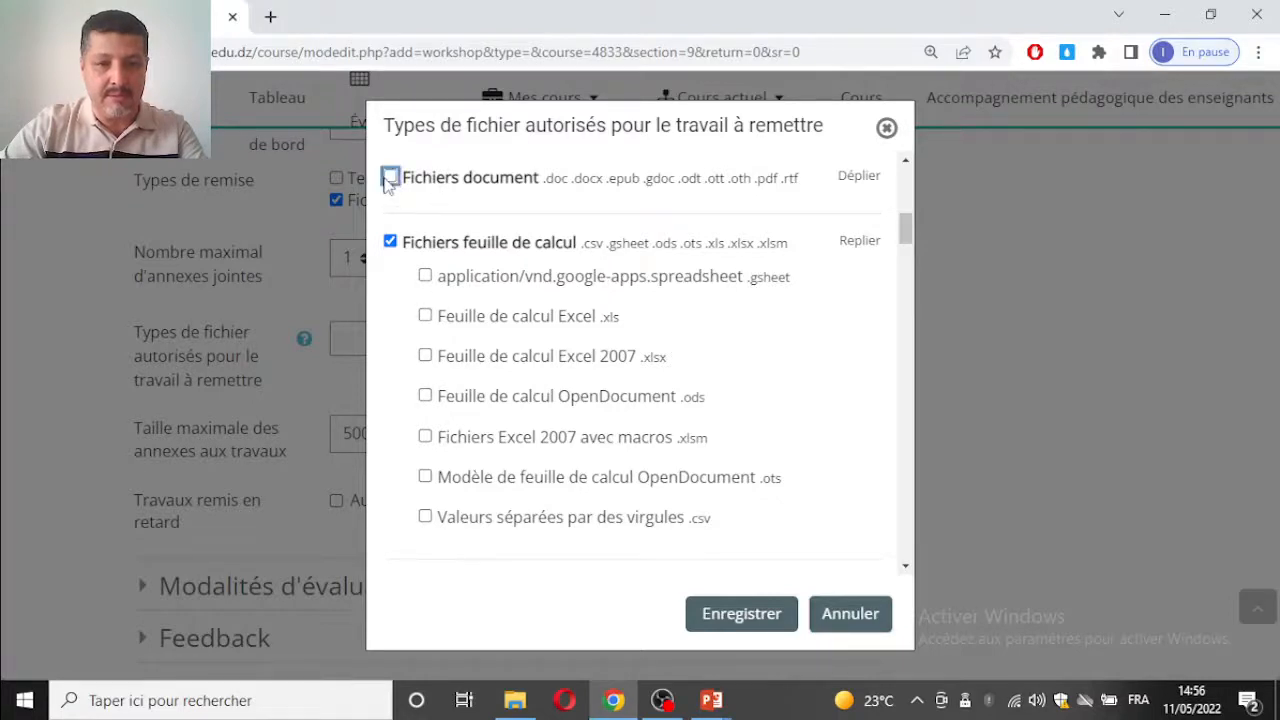
{"action": "left_click", "coordinate": [390, 177]}
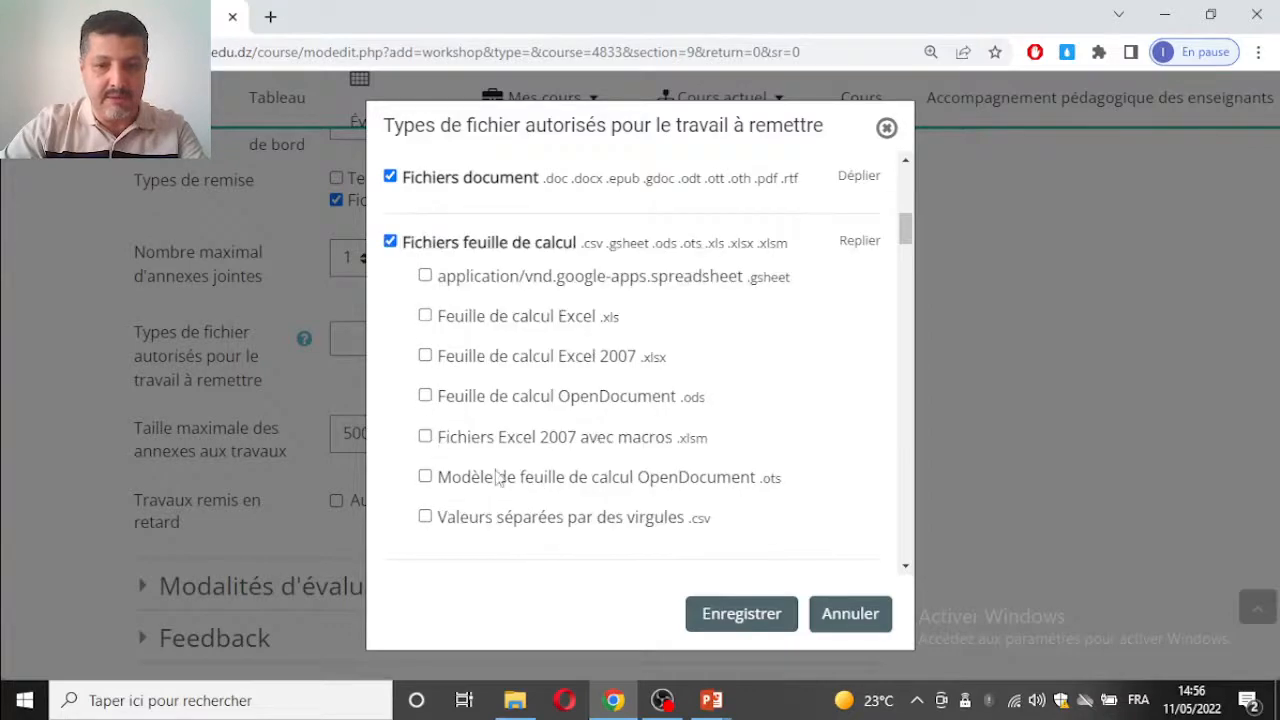
{"action": "left_click", "coordinate": [733, 614]}
Step: Set the maximum size of submission attachments to 2Mo
{"action": "scroll", "coordinate": [737, 466], "scroll_direction": "down", "scroll_amount": 3}
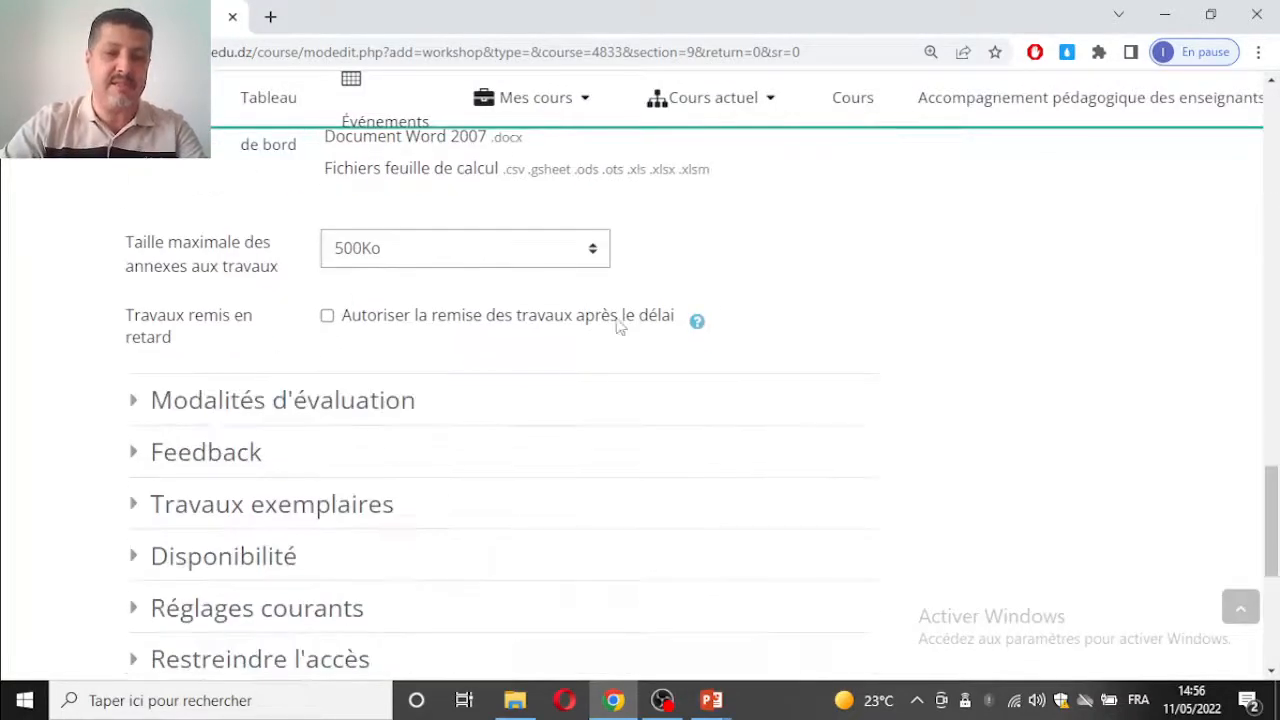
{"action": "left_click", "coordinate": [420, 252]}
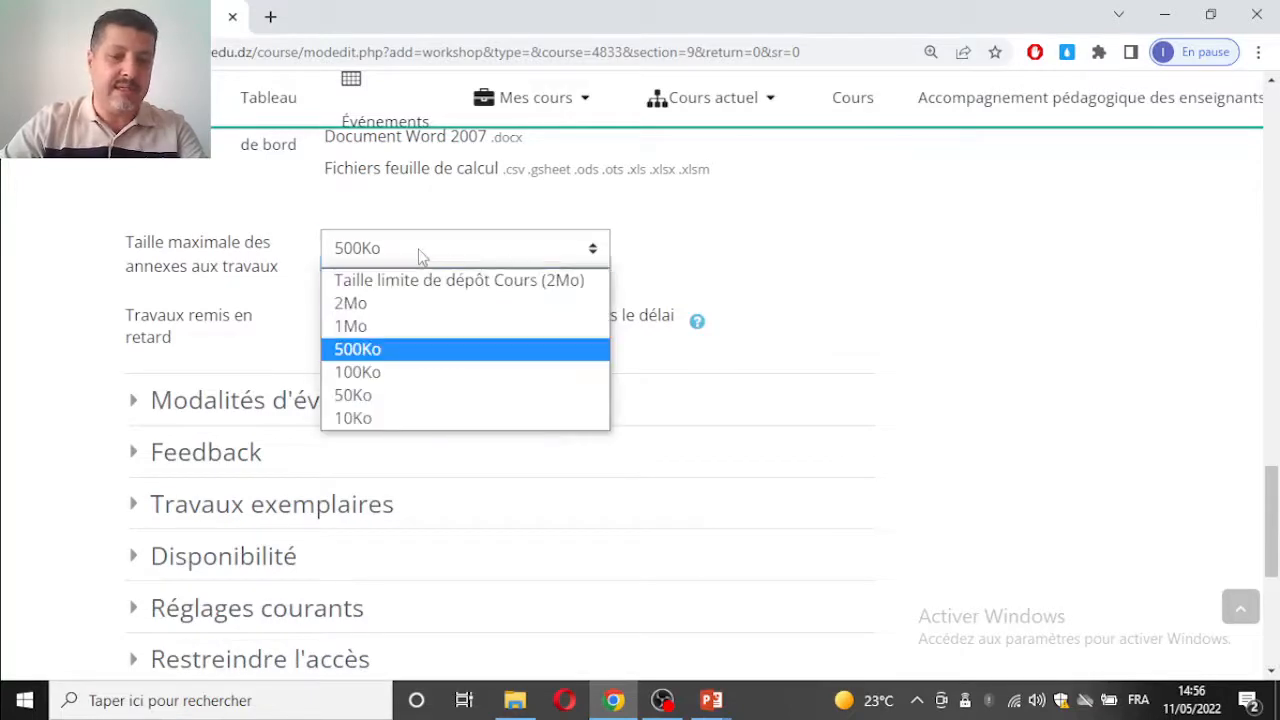
{"action": "left_click", "coordinate": [417, 304]}
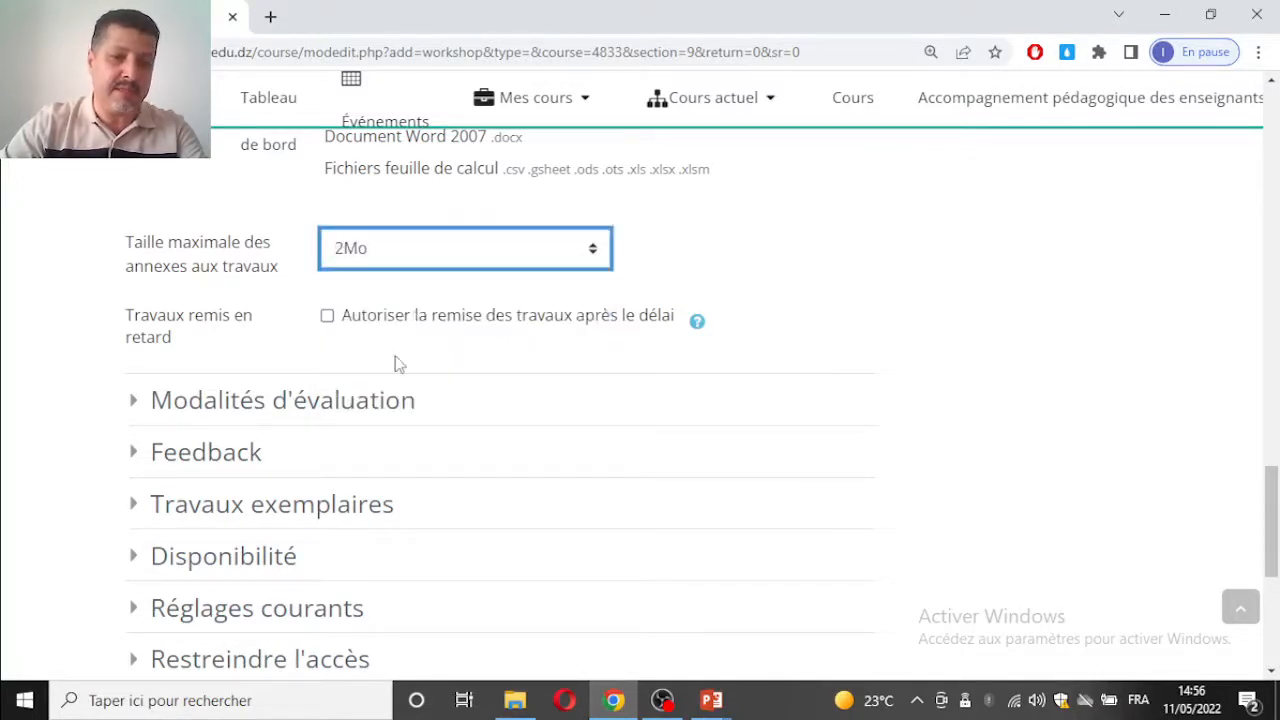
{"action": "left_click", "coordinate": [327, 317]}
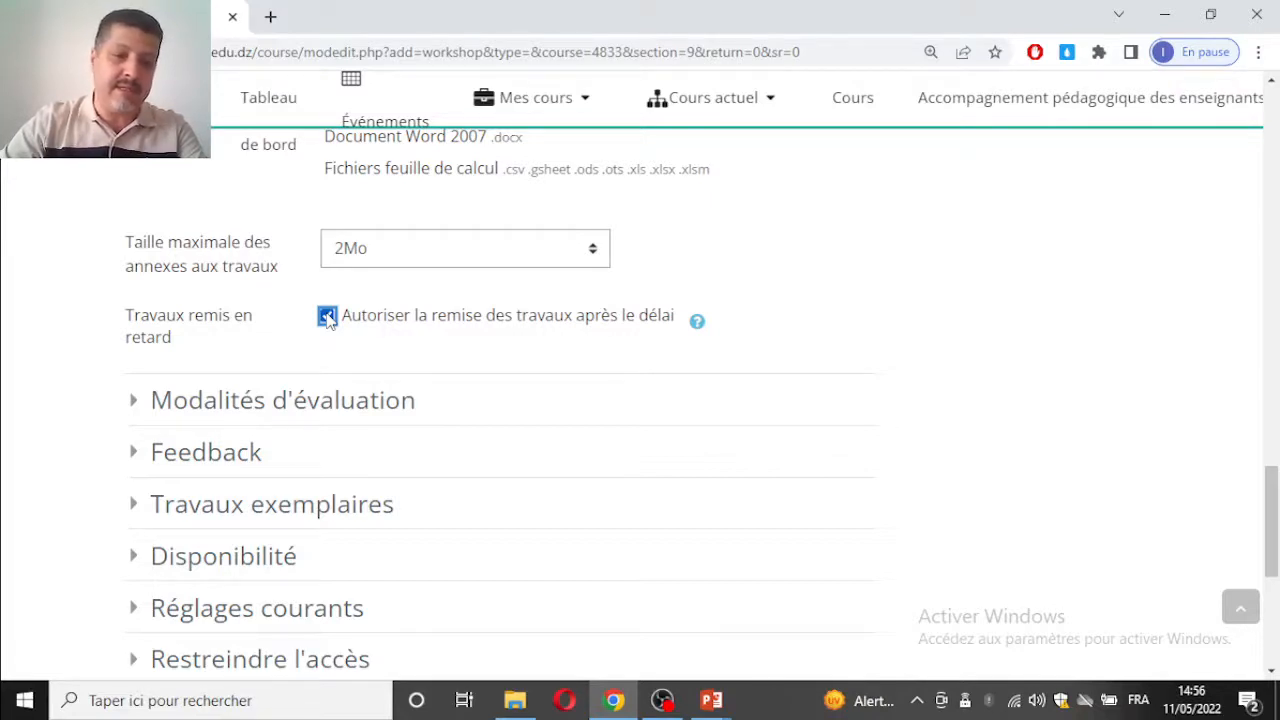
{"action": "left_click", "coordinate": [327, 317]}
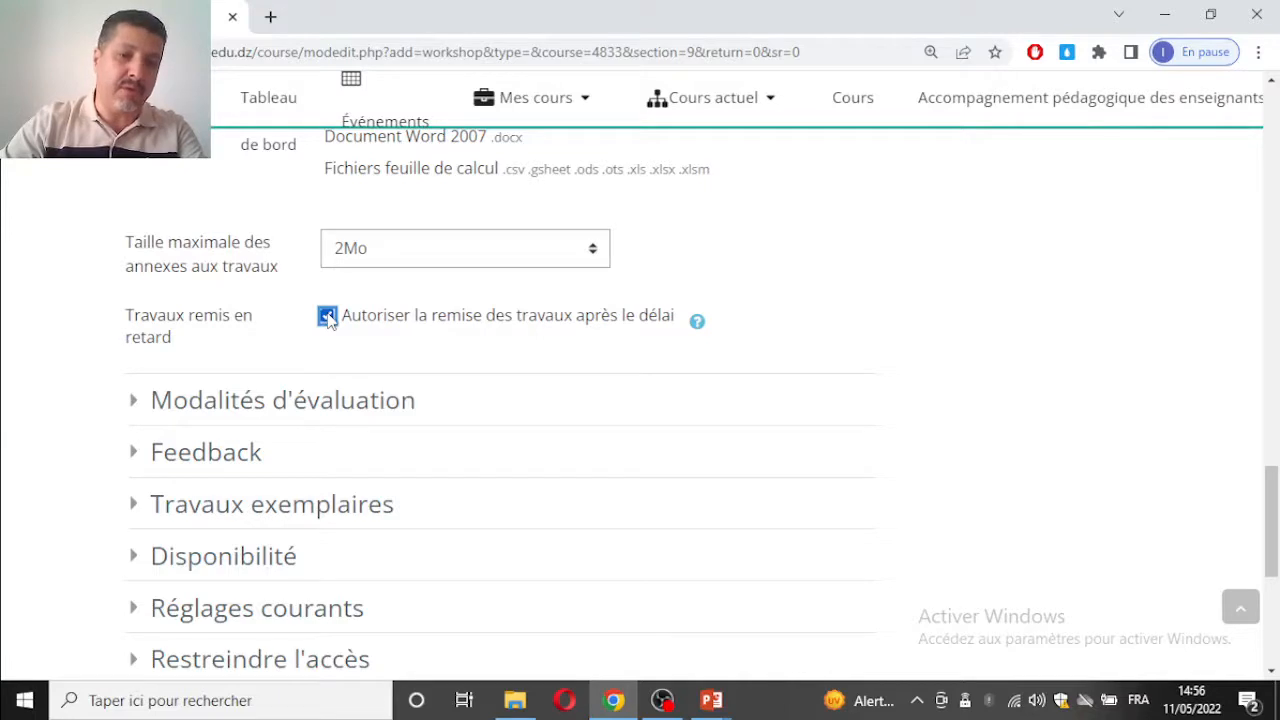
{"action": "left_click", "coordinate": [327, 317]}
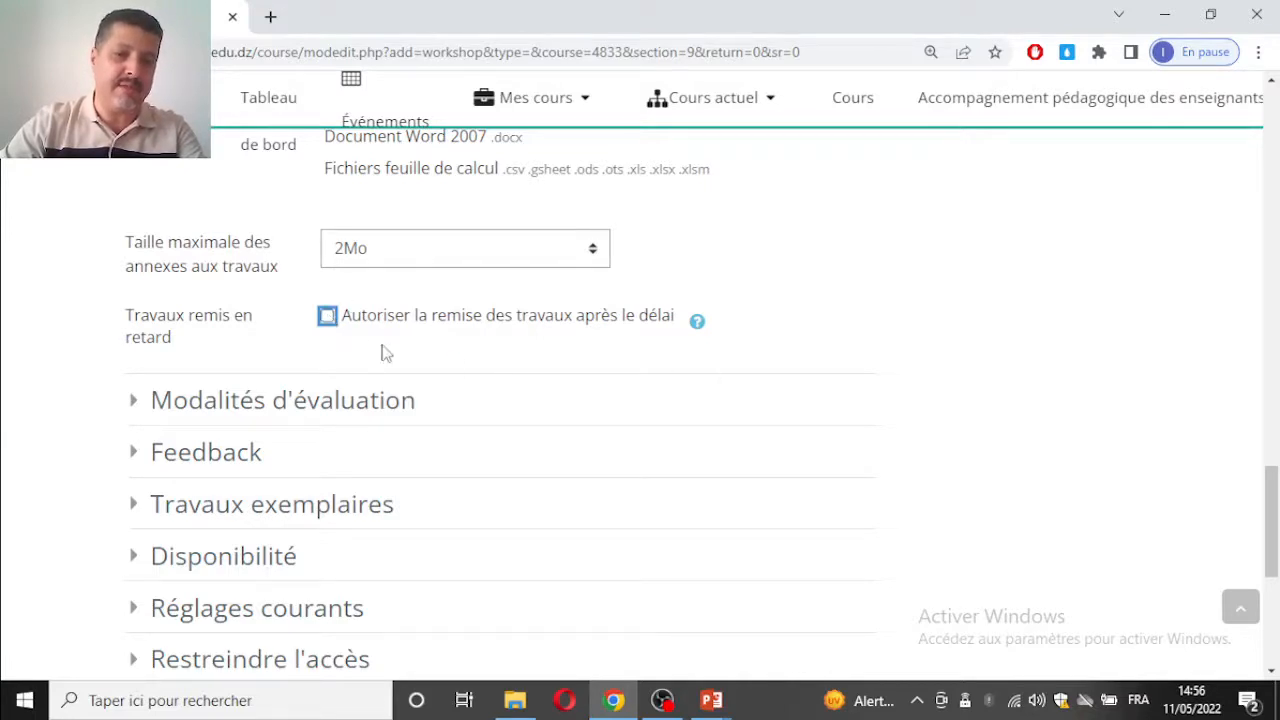
Step: Enter "Evaluer selon les aspects proposés" as the assessment instructions under Modalités d'évaluation
{"action": "scroll", "coordinate": [475, 348], "scroll_direction": "down", "scroll_amount": 1}
{"action": "left_click", "coordinate": [229, 297]}
{"action": "scroll", "coordinate": [609, 323], "scroll_direction": "down", "scroll_amount": 2}
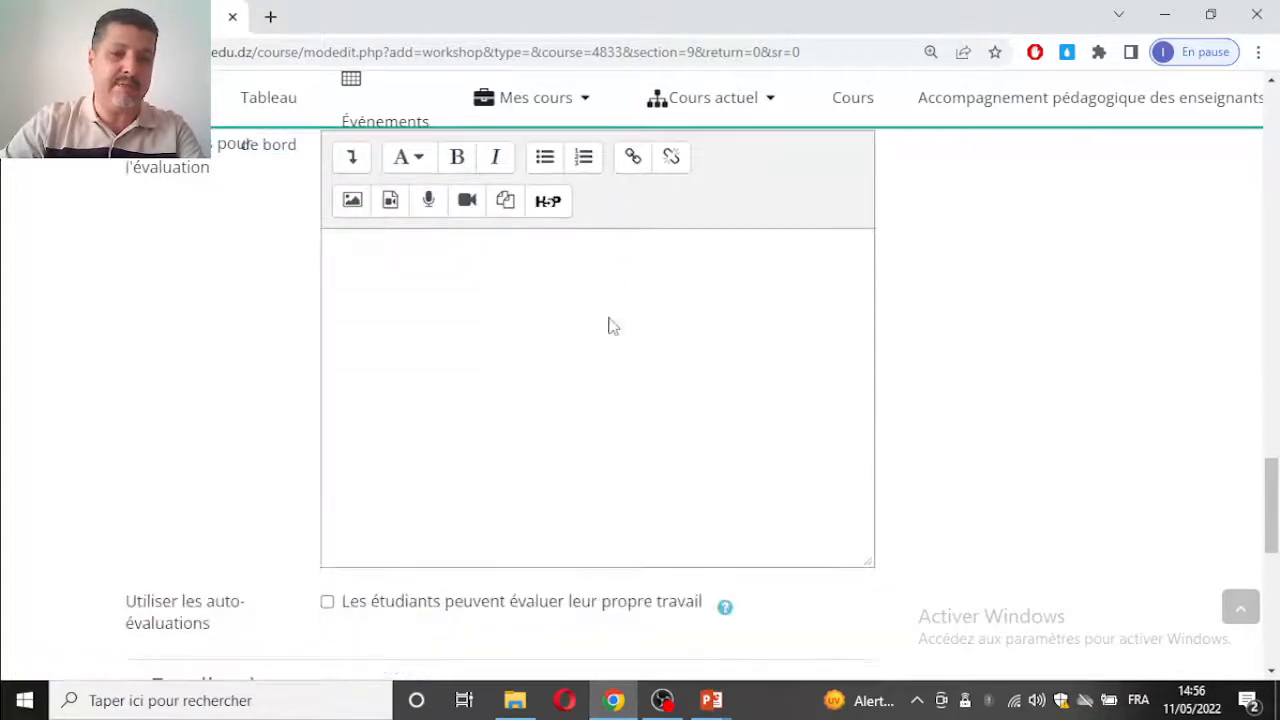
{"action": "left_click", "coordinate": [461, 286]}
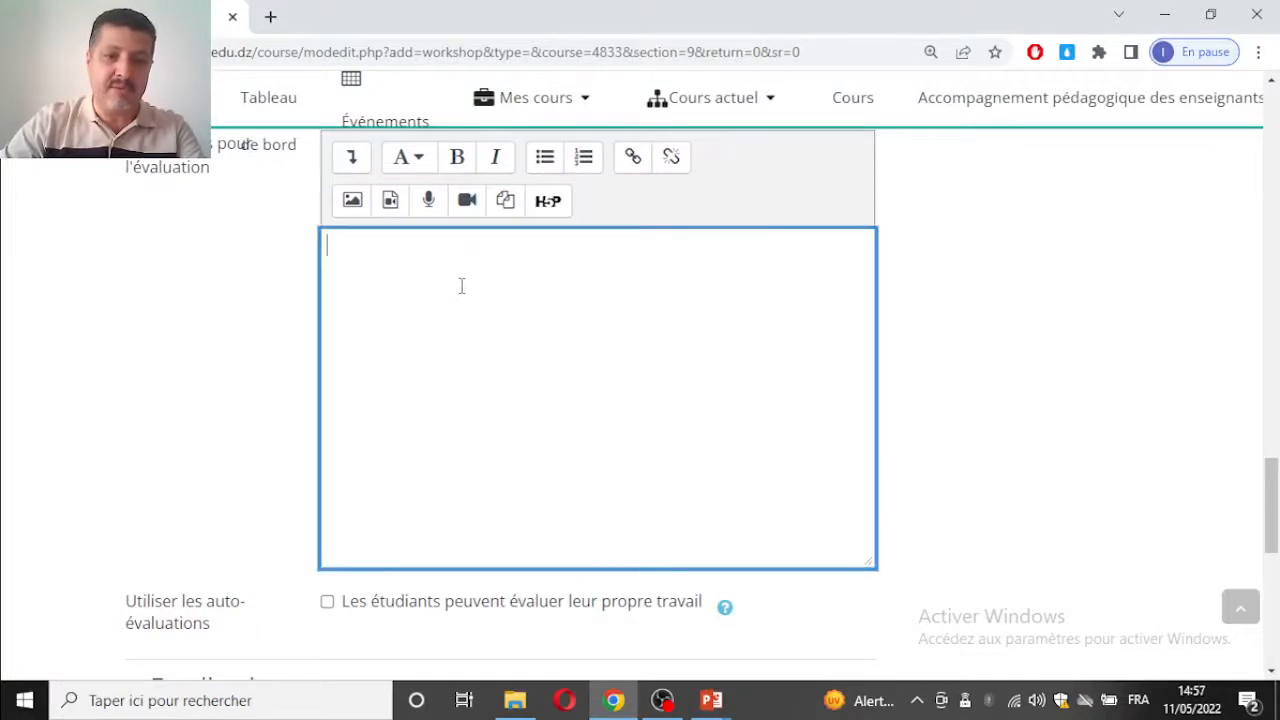
{"action": "type", "text": "Suivre"}
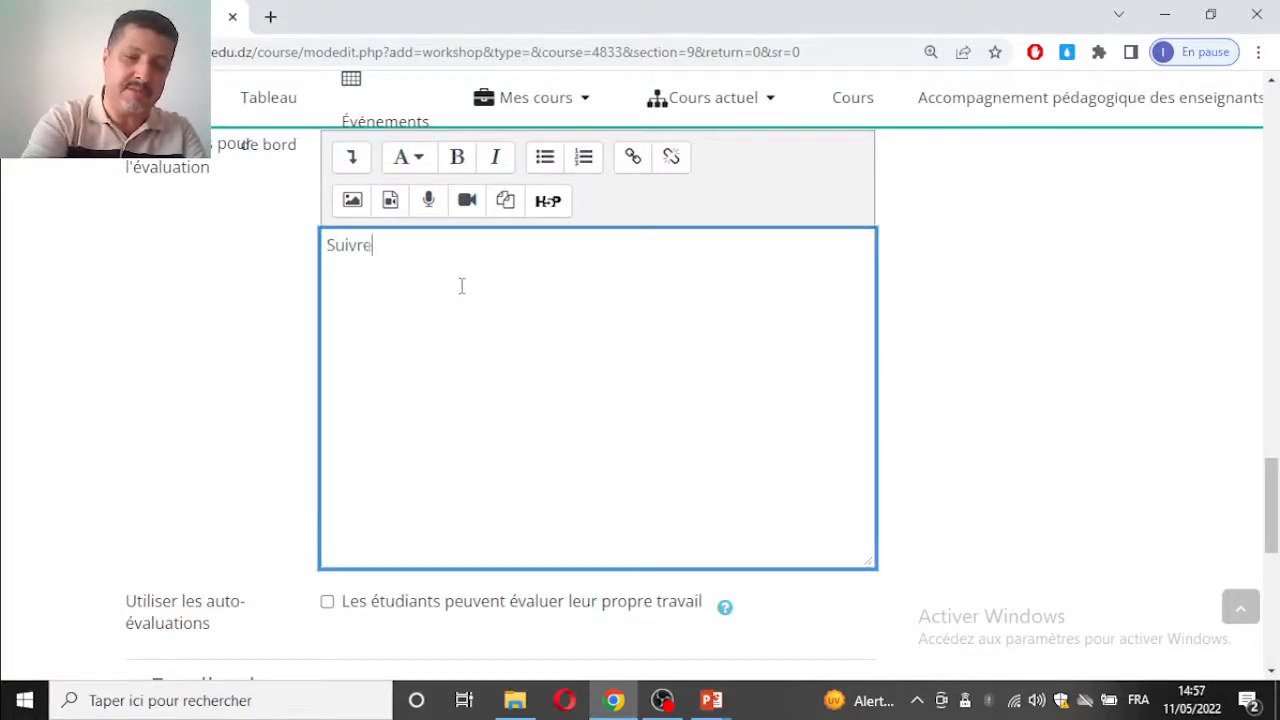
{"action": "key", "text": "BackSpace"}
{"action": "key", "text": "BackSpace"}
{"action": "key", "text": "BackSpace"}
{"action": "key", "text": "BackSpace"}
{"action": "key", "text": "BackSpace"}
{"action": "key", "text": "BackSpace"}
{"action": "key", "text": "BackSpace"}
{"action": "type", "text": "Evaluer sel"}
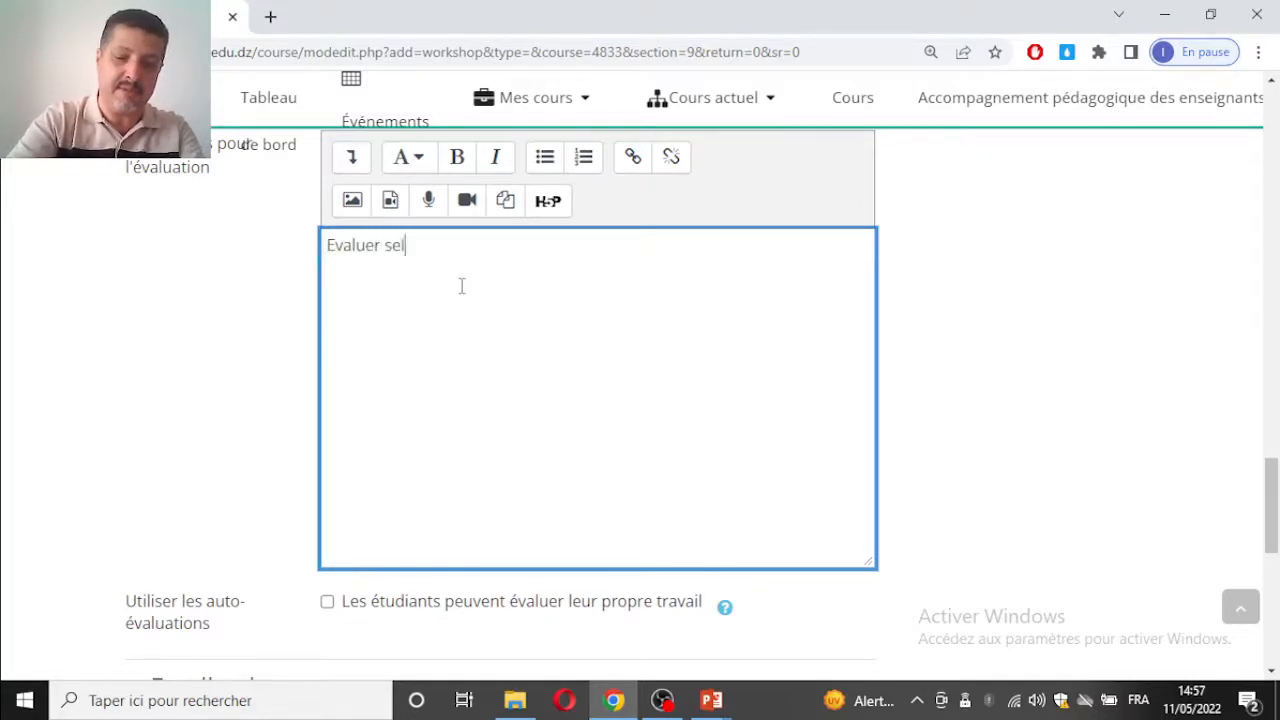
{"action": "type", "text": "on les as^p"}
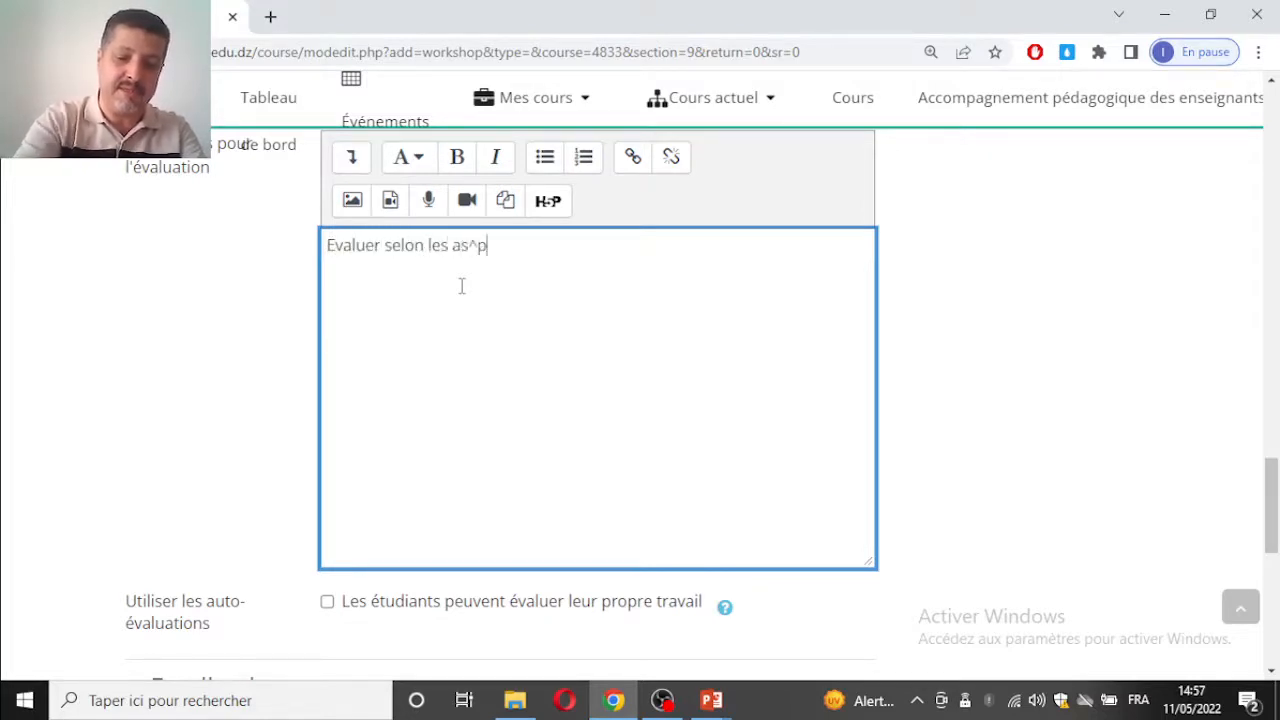
{"action": "key", "text": "BackSpace"}
{"action": "key", "text": "BackSpace"}
{"action": "type", "text": "pects"}
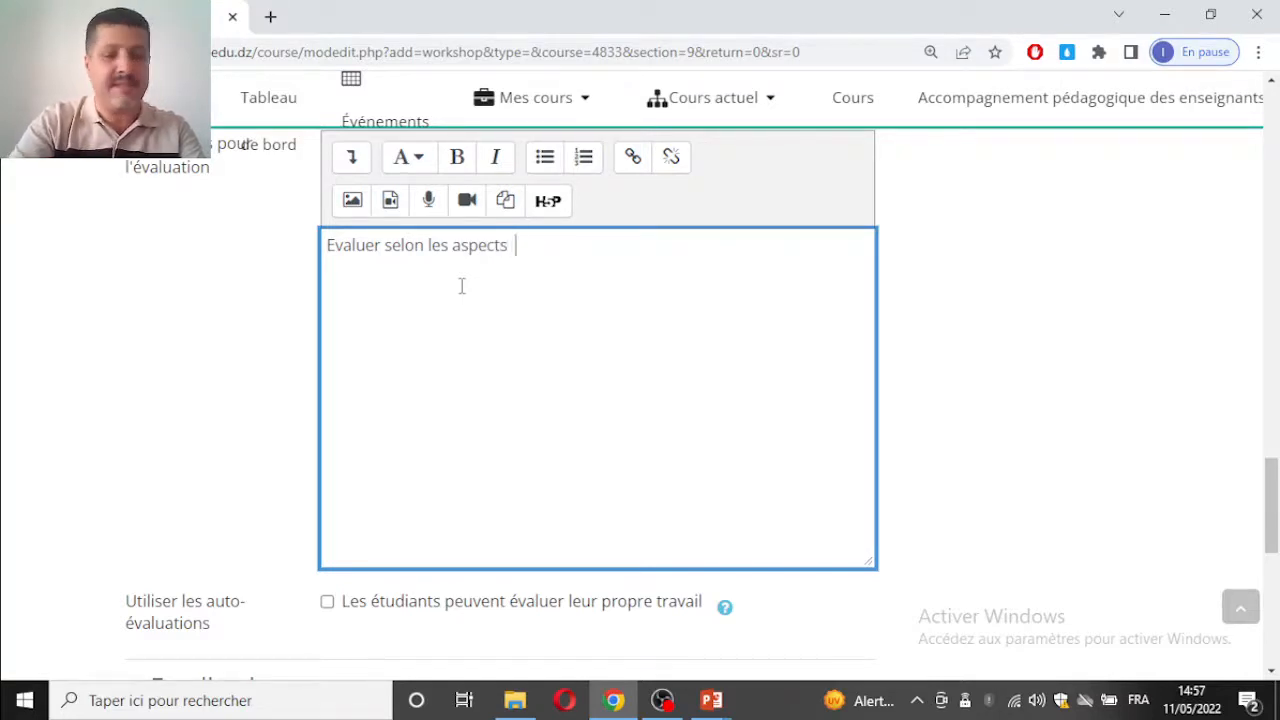
{"action": "type", "text": "  prop"}
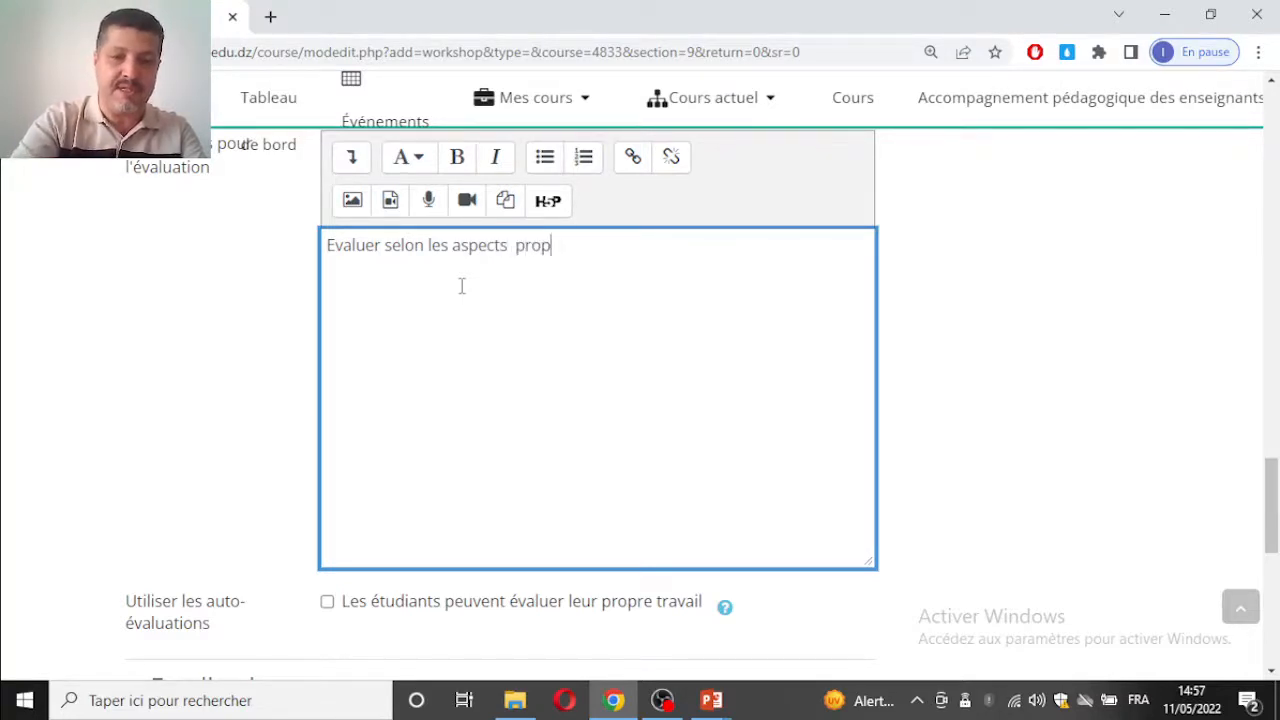
{"action": "type", "text": "osés"}
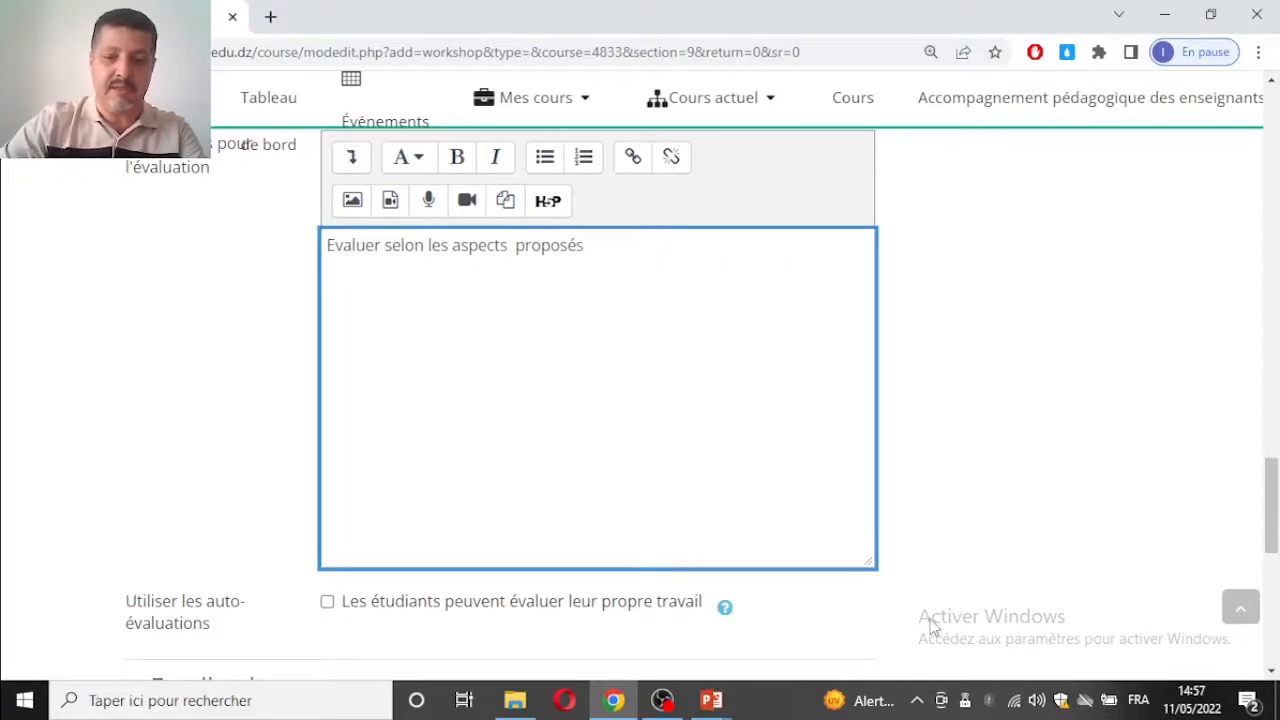
{"action": "type", "text": "09"}
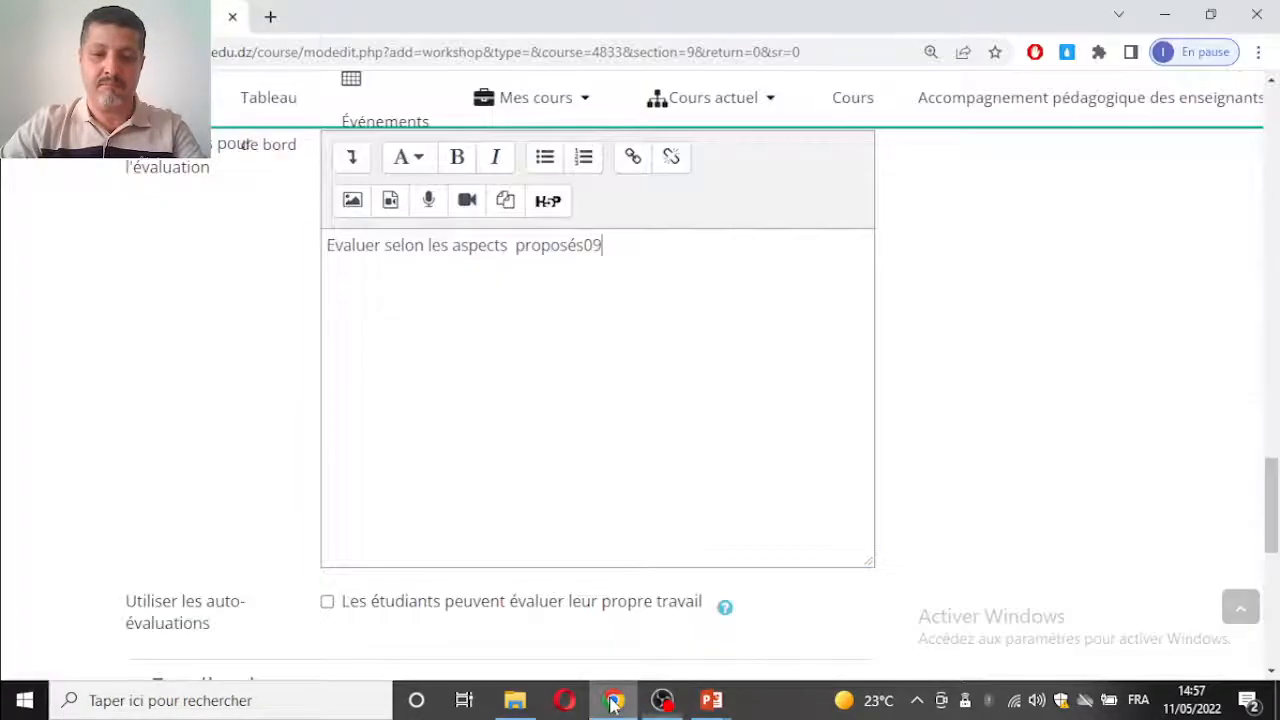
Step: Under Disponibilité, enable the start and end dates for Remise des travaux and set the end day to 12 May 2022
{"action": "scroll", "coordinate": [526, 340], "scroll_direction": "down", "scroll_amount": 3}
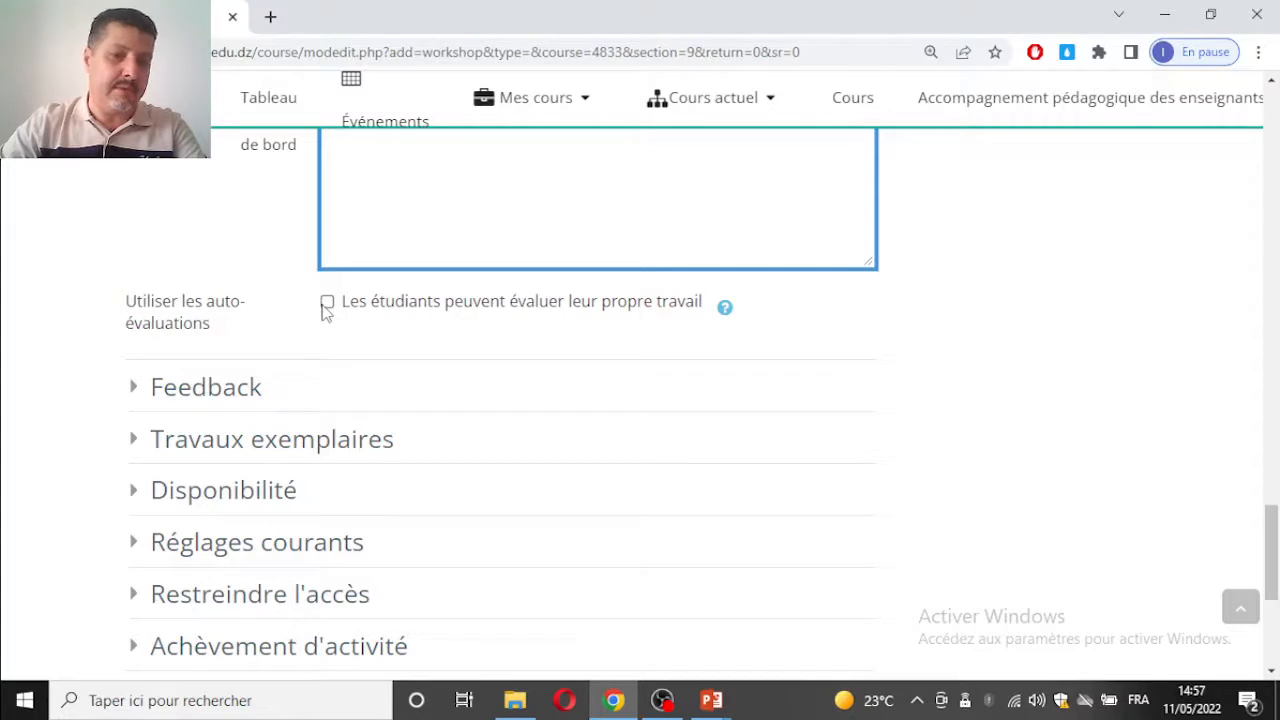
{"action": "scroll", "coordinate": [375, 368], "scroll_direction": "down", "scroll_amount": 2}
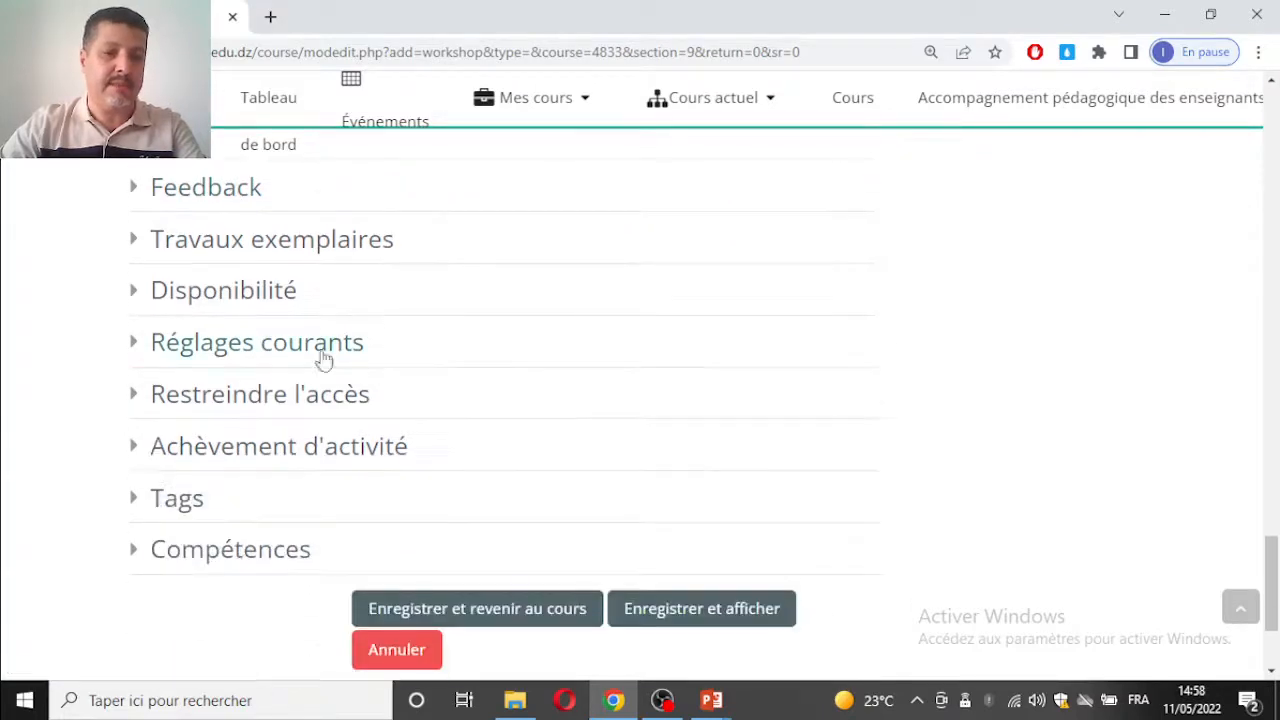
{"action": "left_click", "coordinate": [262, 290]}
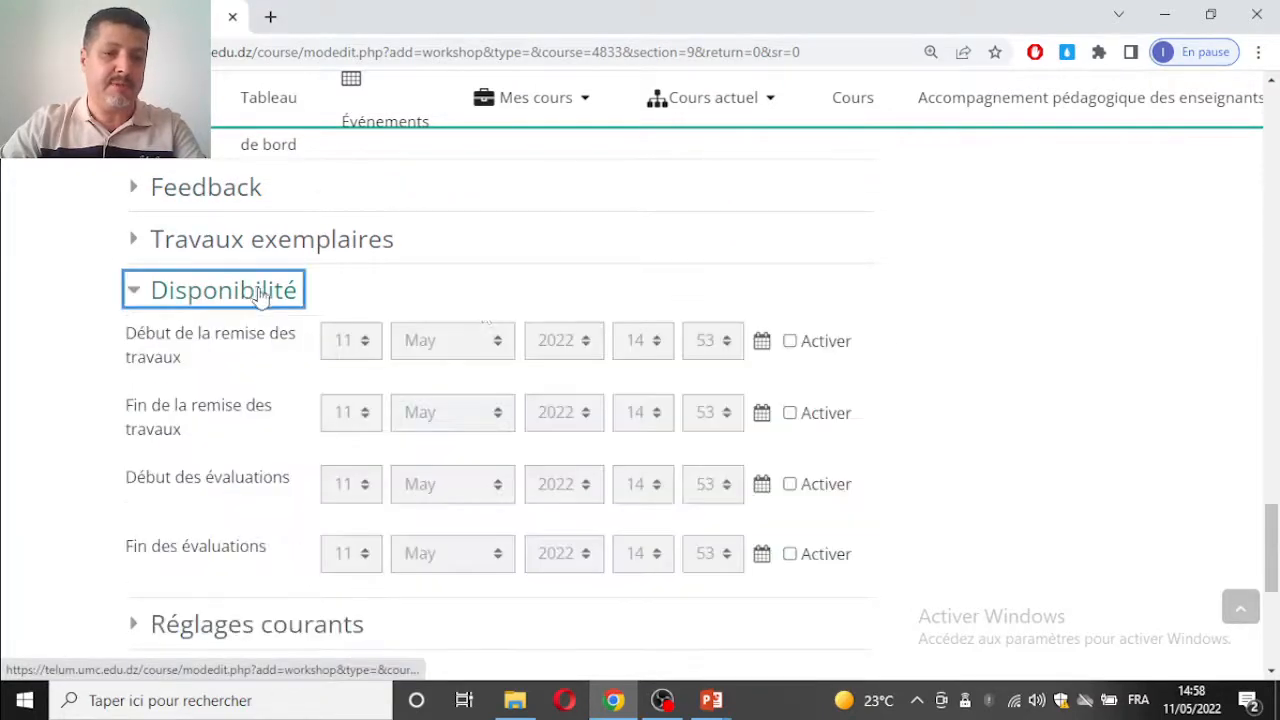
{"action": "left_click", "coordinate": [792, 344]}
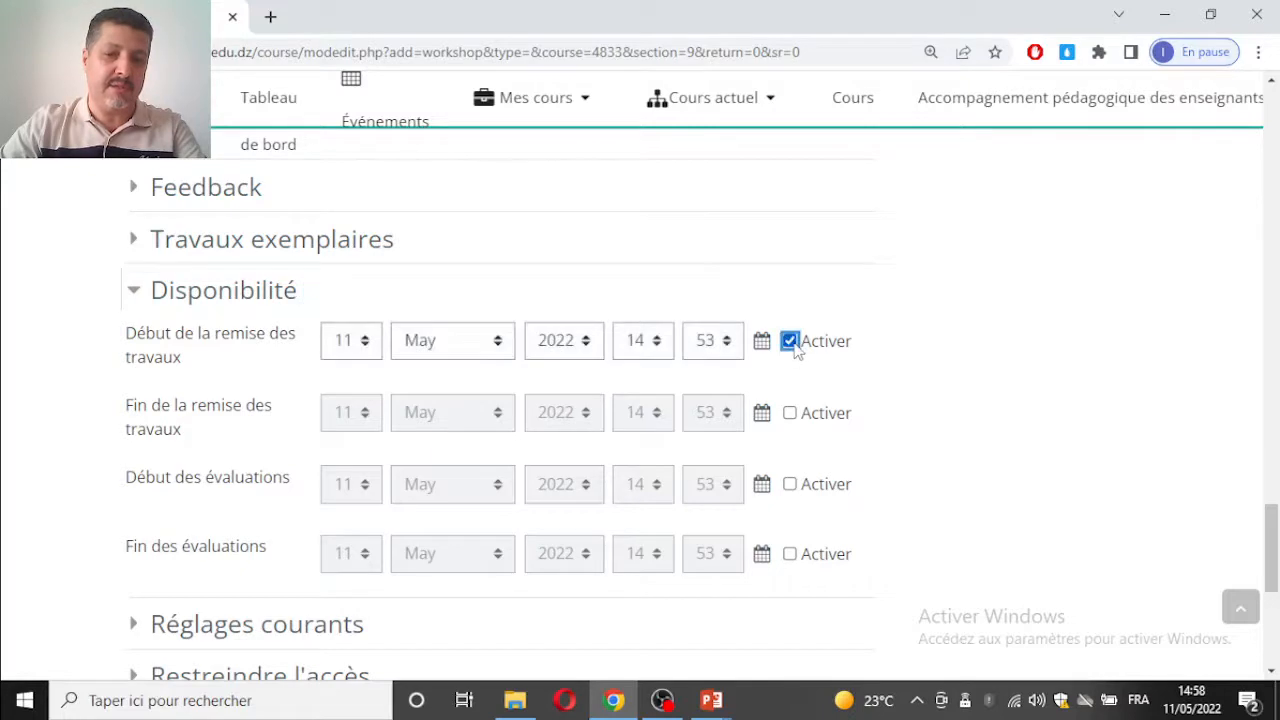
{"action": "left_click", "coordinate": [790, 413]}
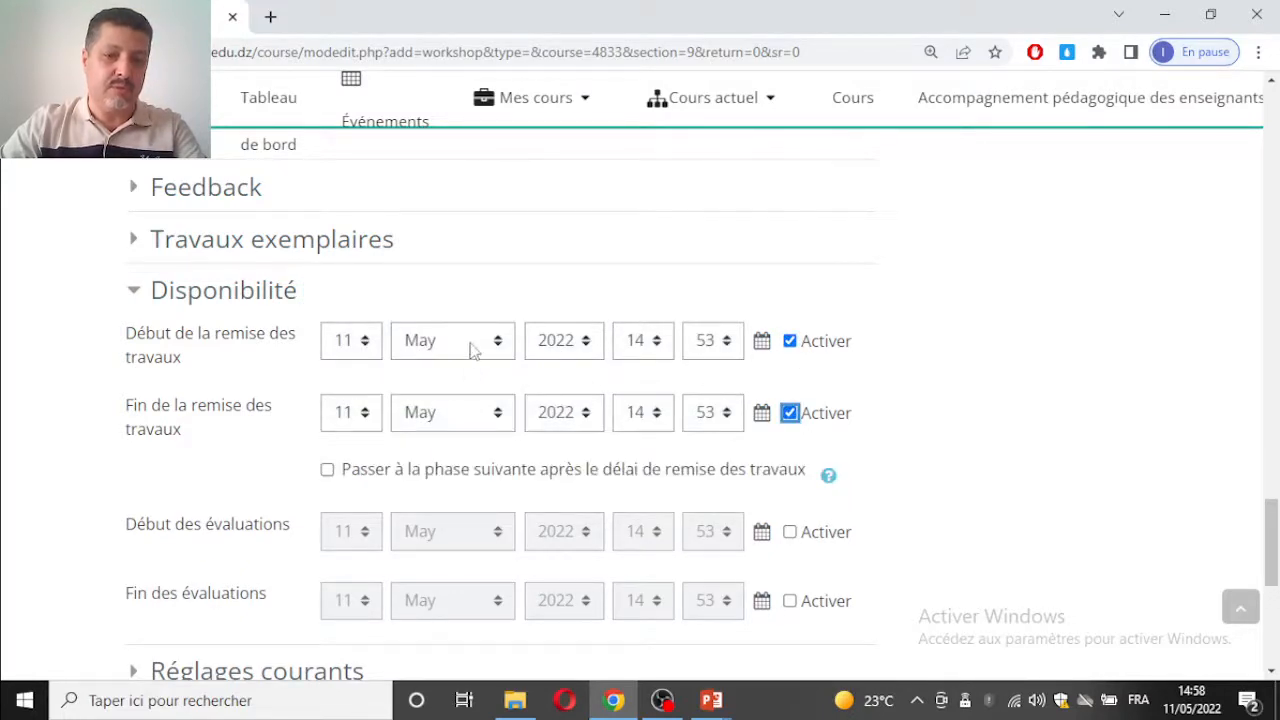
{"action": "left_click", "coordinate": [342, 414]}
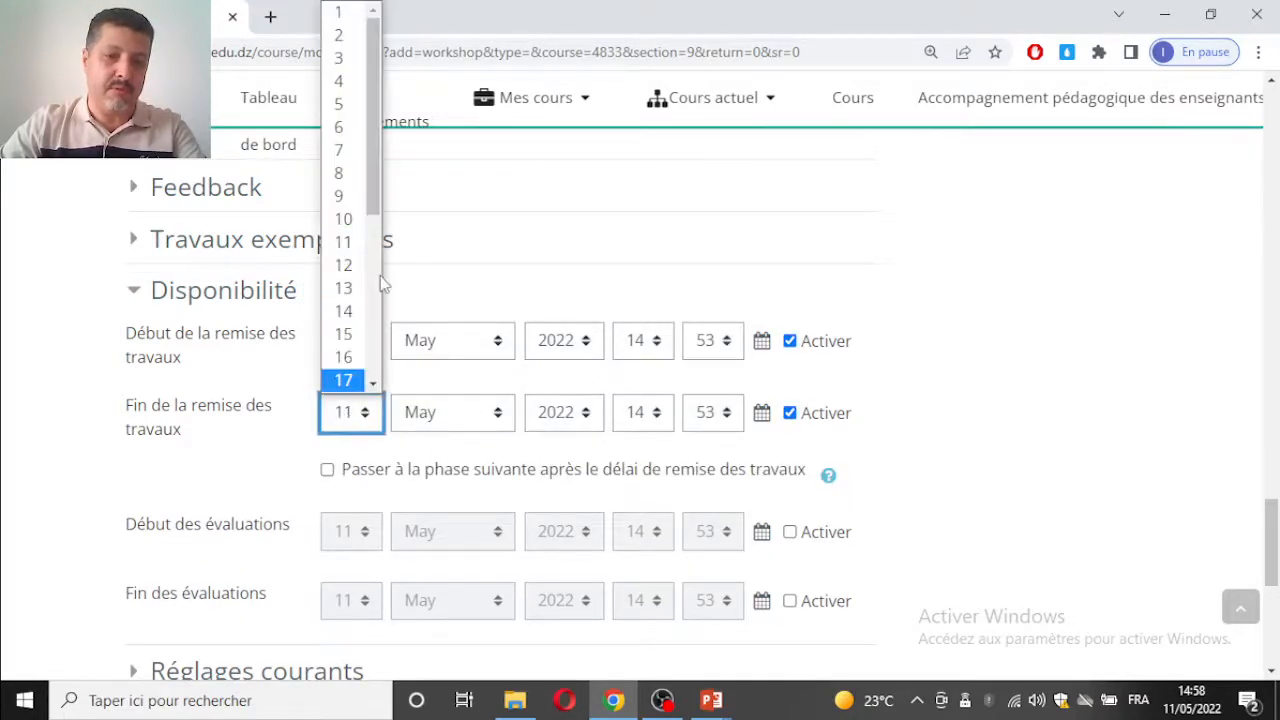
{"action": "left_click", "coordinate": [350, 266]}
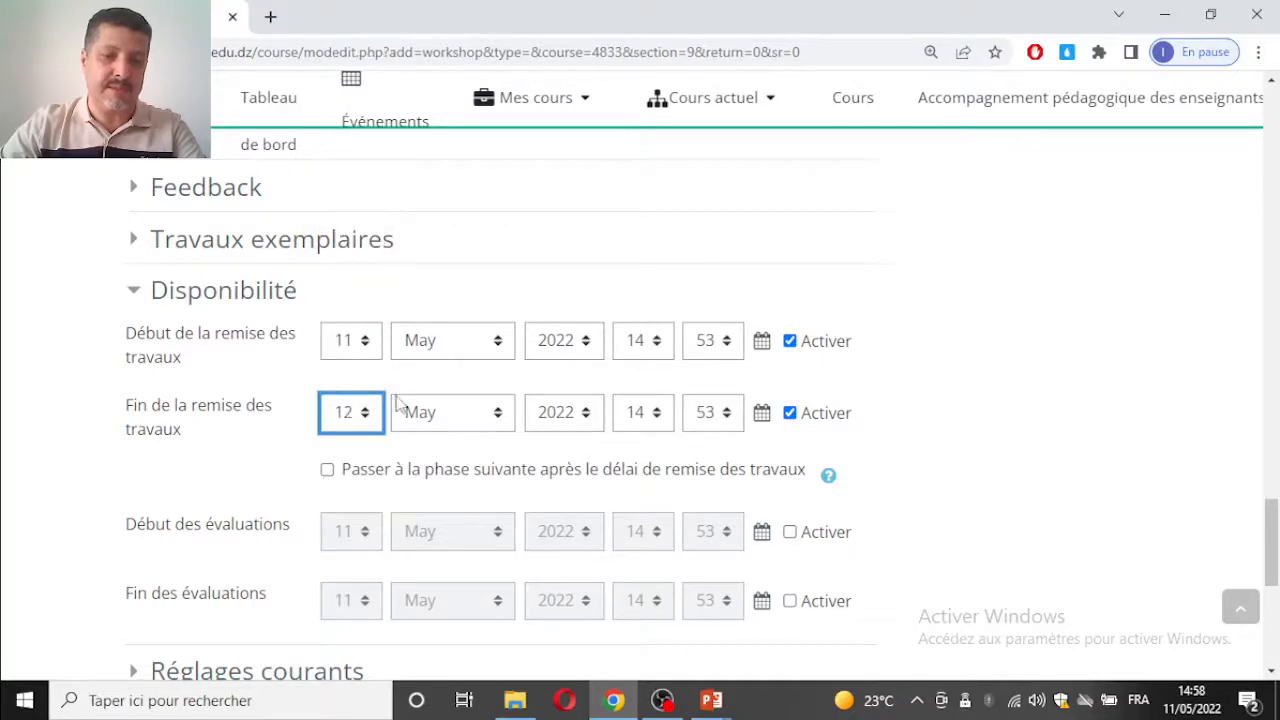
Step: Enable the start and end dates for the évaluations, setting them to 13 May and 14 May 2022
{"action": "scroll", "coordinate": [398, 410], "scroll_direction": "down", "scroll_amount": 1}
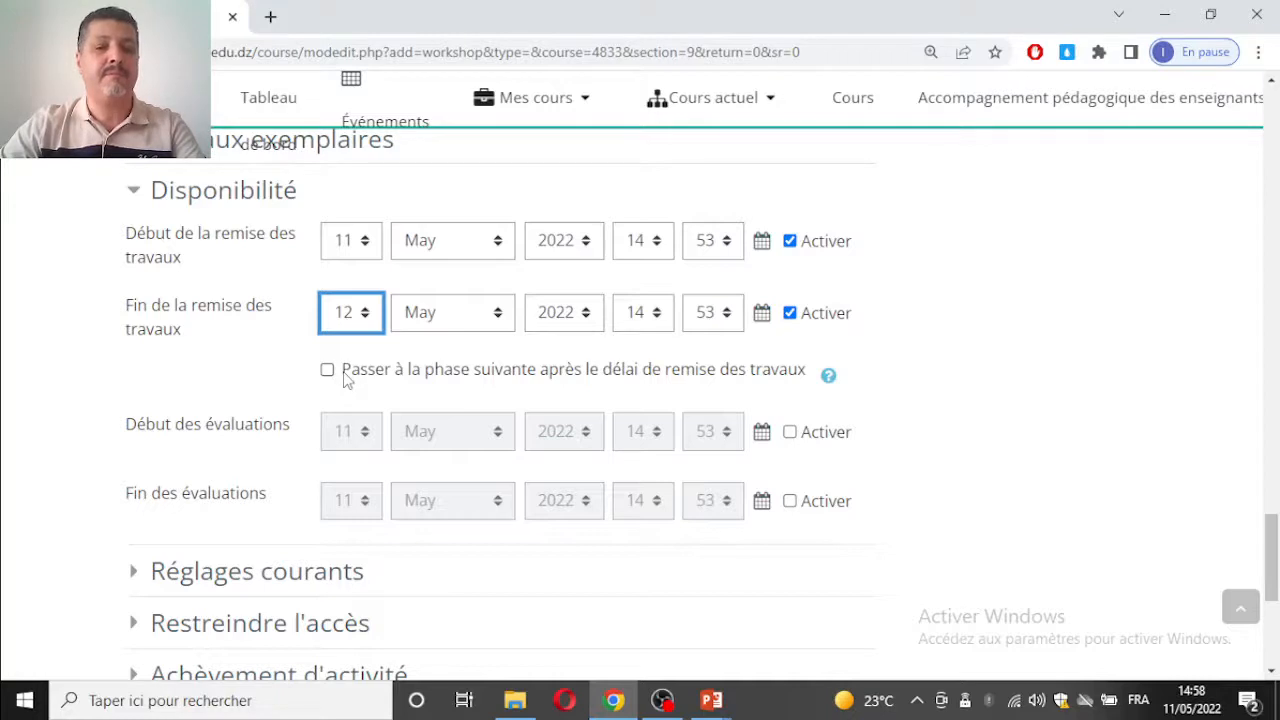
{"action": "left_click", "coordinate": [790, 432]}
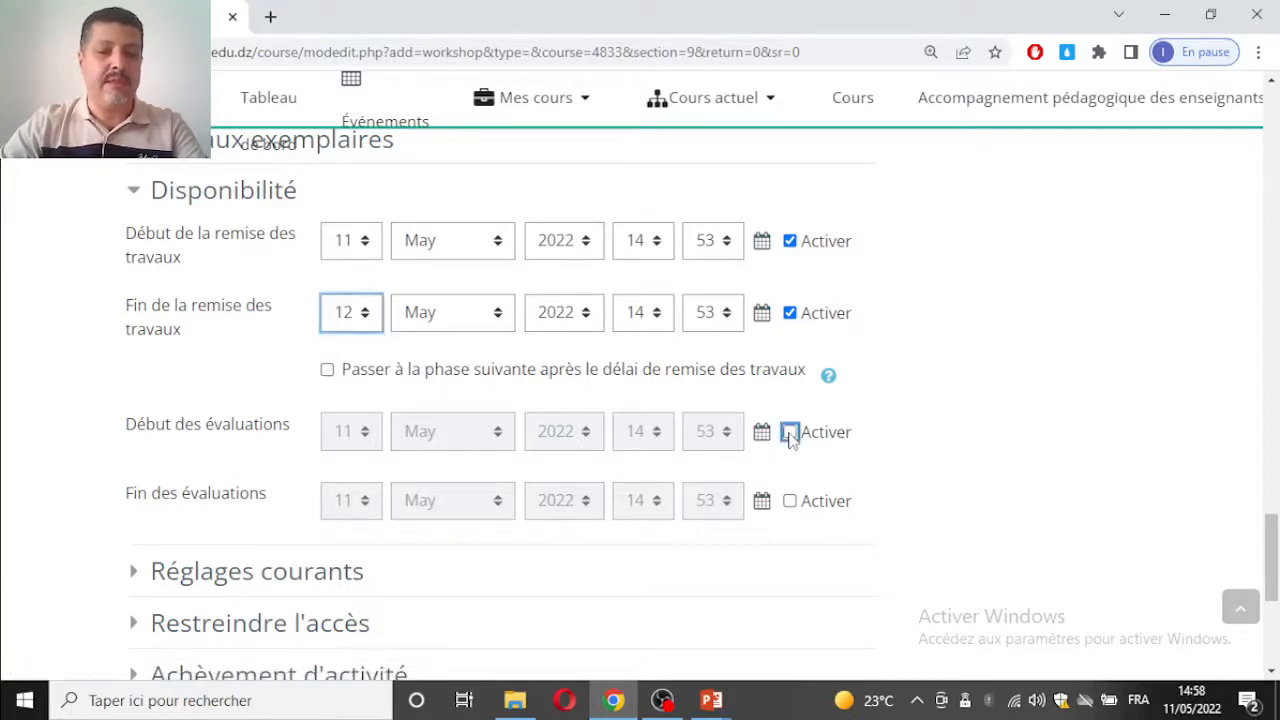
{"action": "left_click", "coordinate": [790, 500]}
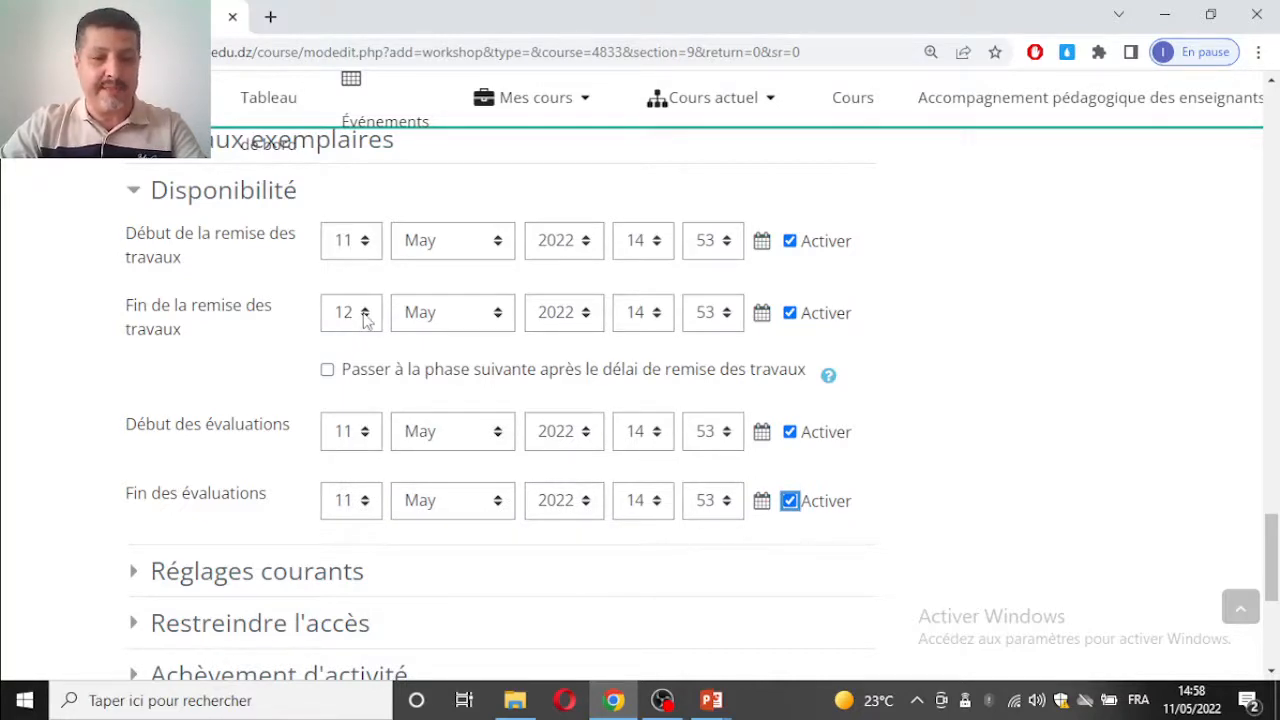
{"action": "left_click", "coordinate": [355, 441]}
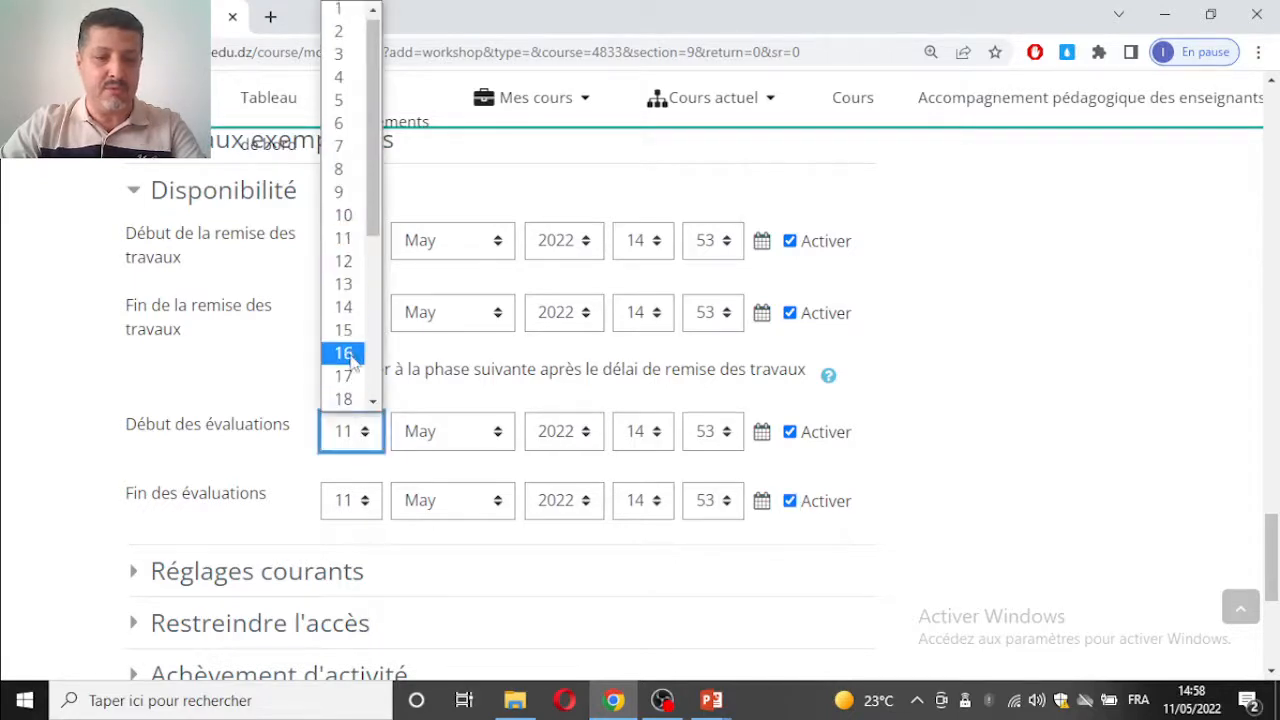
{"action": "left_click", "coordinate": [343, 285]}
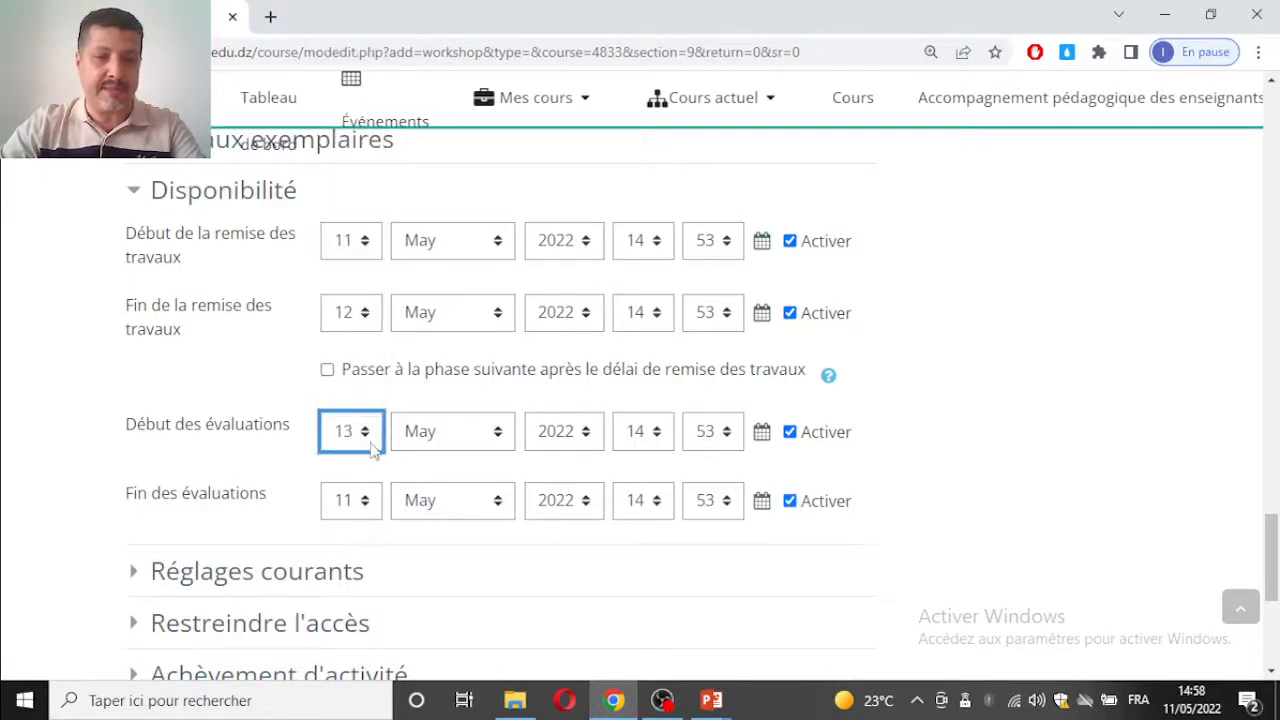
{"action": "left_click", "coordinate": [345, 501]}
{"action": "left_click", "coordinate": [343, 331]}
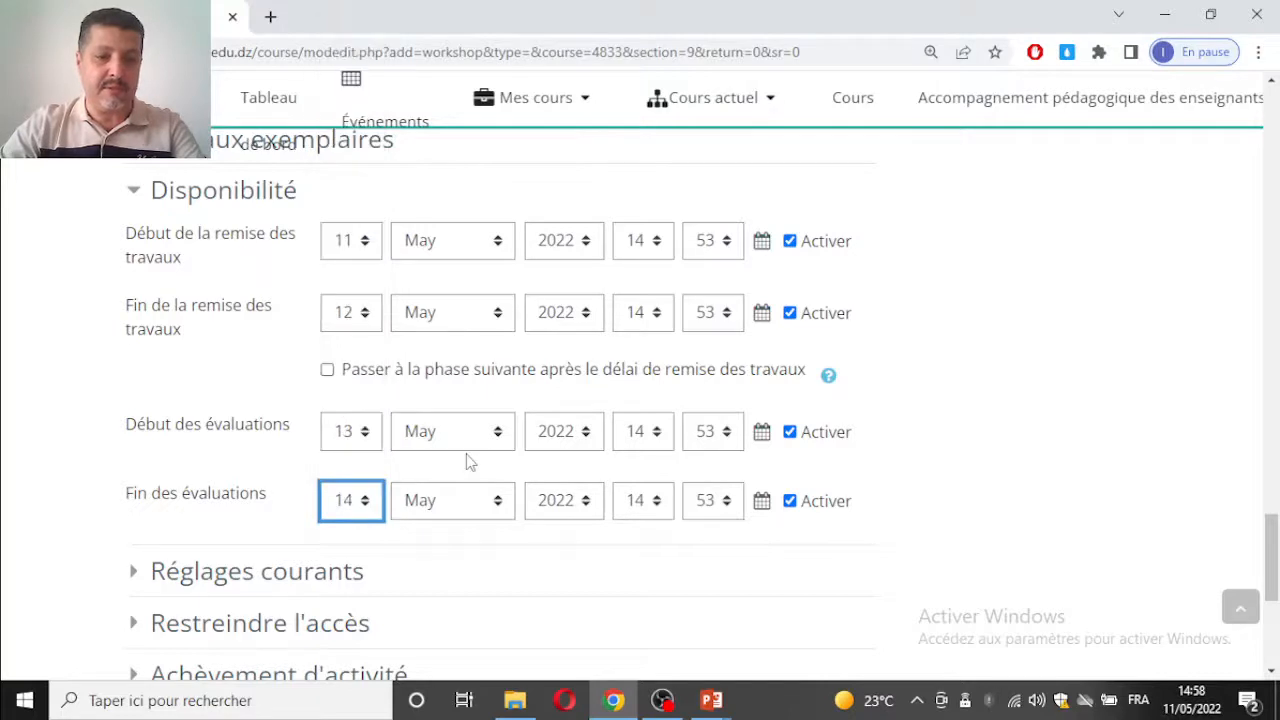
Step: Choose Aucun groupe as the Mode de groupe under Réglages courants
{"action": "scroll", "coordinate": [466, 457], "scroll_direction": "down", "scroll_amount": 4}
{"action": "left_click", "coordinate": [300, 378]}
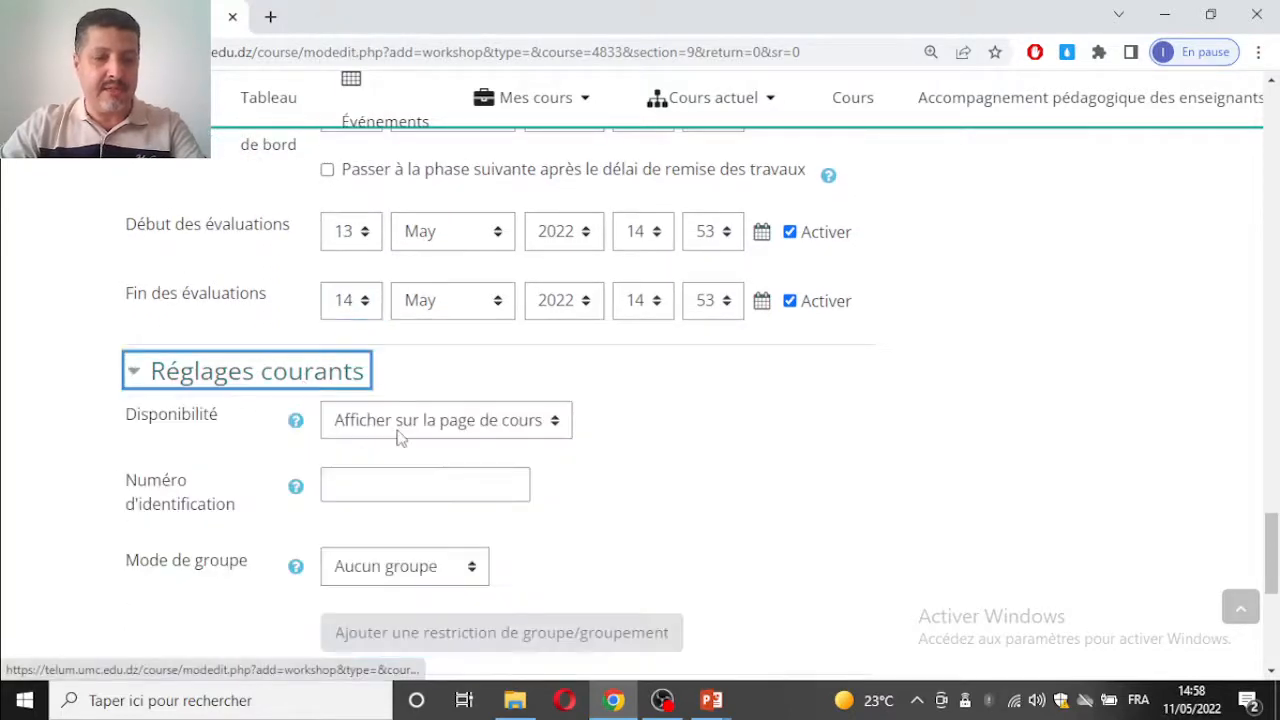
{"action": "scroll", "coordinate": [420, 450], "scroll_direction": "down", "scroll_amount": 4}
{"action": "left_click", "coordinate": [381, 372]}
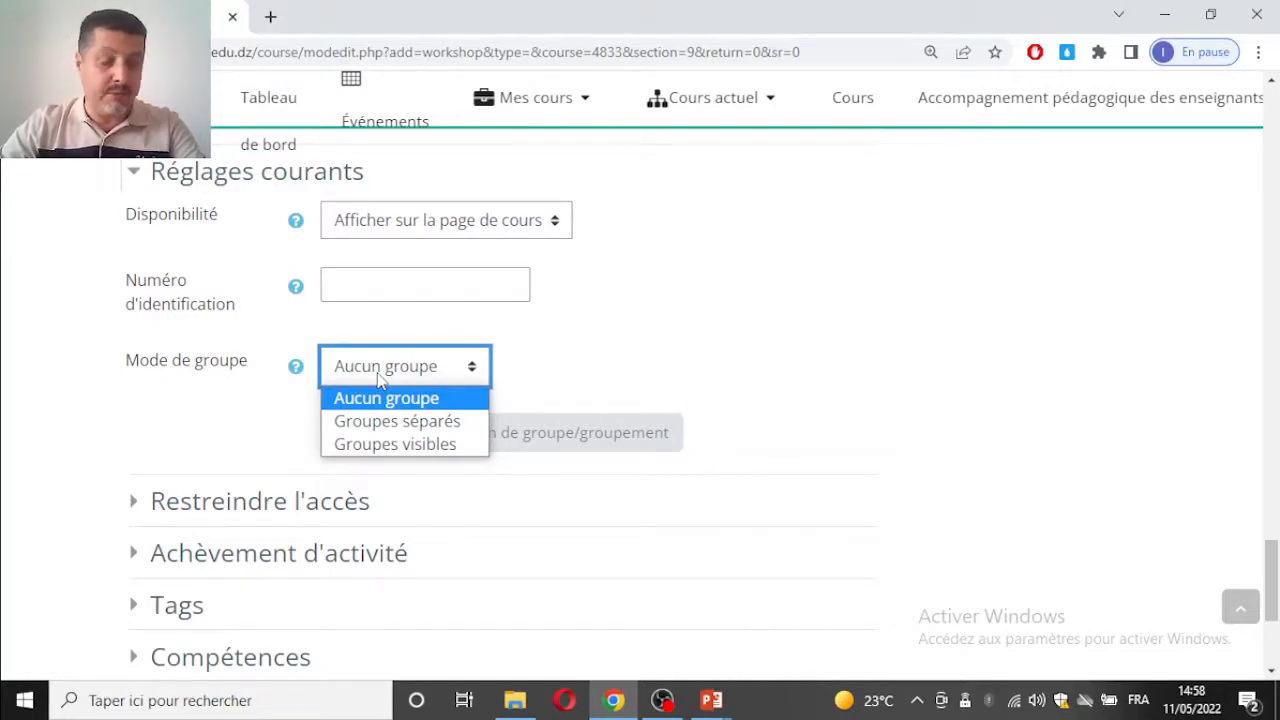
{"action": "left_click", "coordinate": [372, 398]}
{"action": "scroll", "coordinate": [290, 550], "scroll_direction": "down", "scroll_amount": 2}
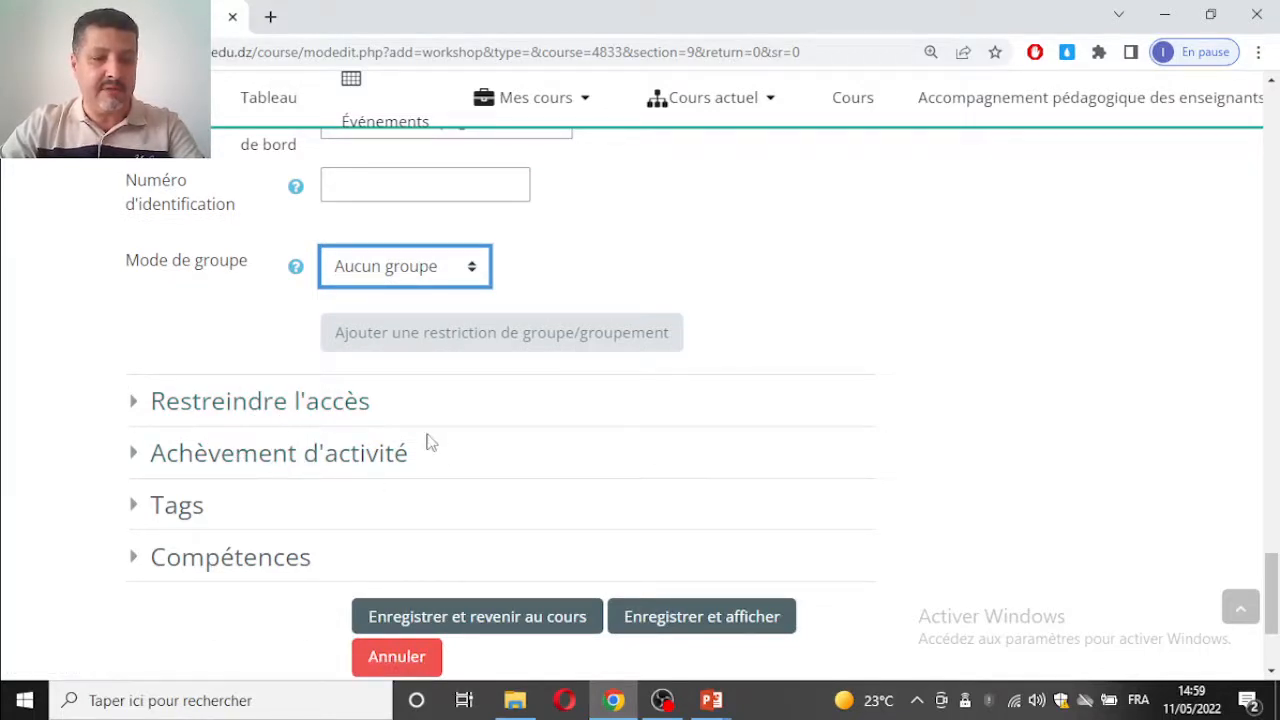
Step: Save the workshop settings and display the new activity
{"action": "scroll", "coordinate": [428, 443], "scroll_direction": "down", "scroll_amount": 2}
{"action": "left_click", "coordinate": [702, 428]}
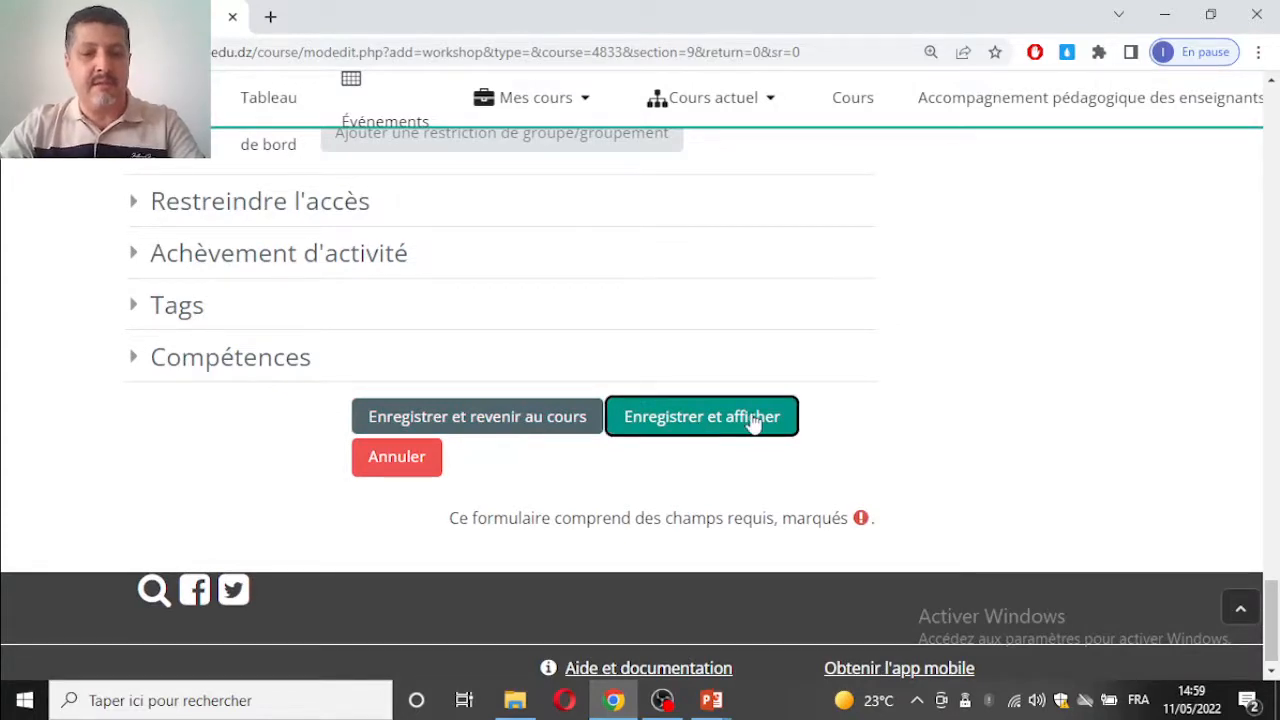
{"action": "left_click", "coordinate": [751, 422]}
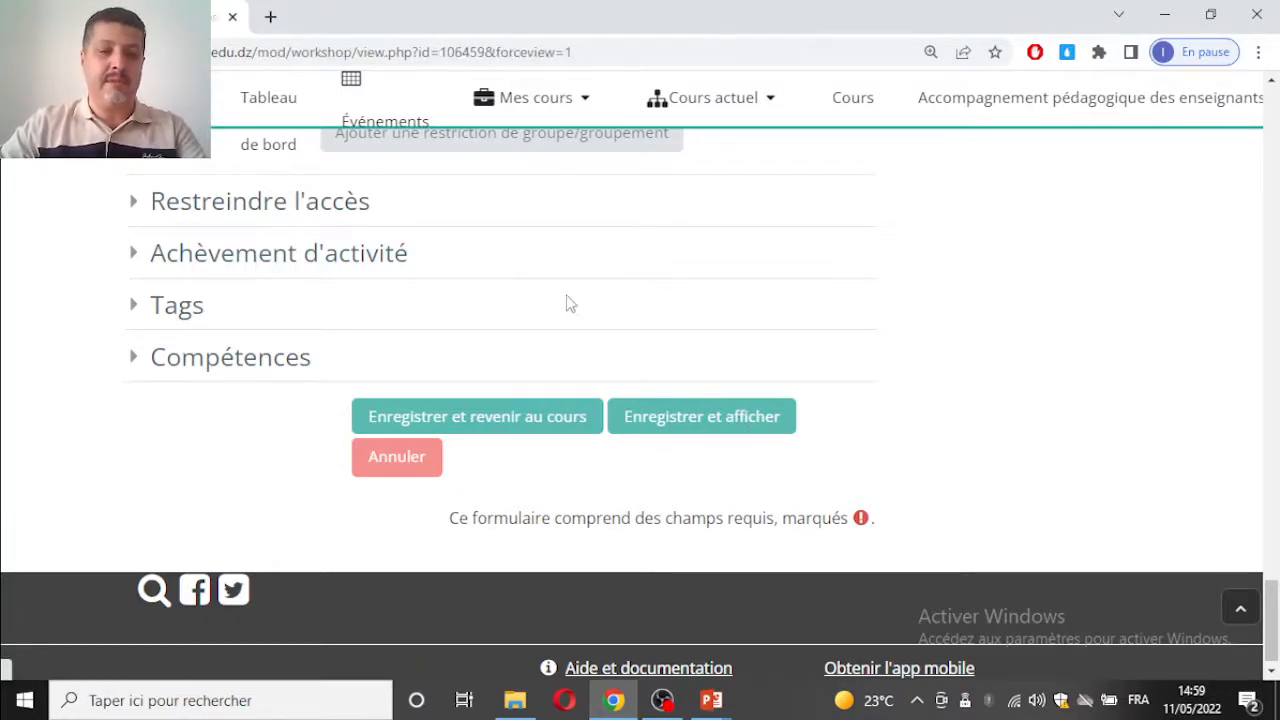
Step: Review the workshop's phase plan and open Préparer le formulaire d'évaluation from the Phase de mise en place
{"action": "scroll", "coordinate": [566, 303], "scroll_direction": "down", "scroll_amount": 4}
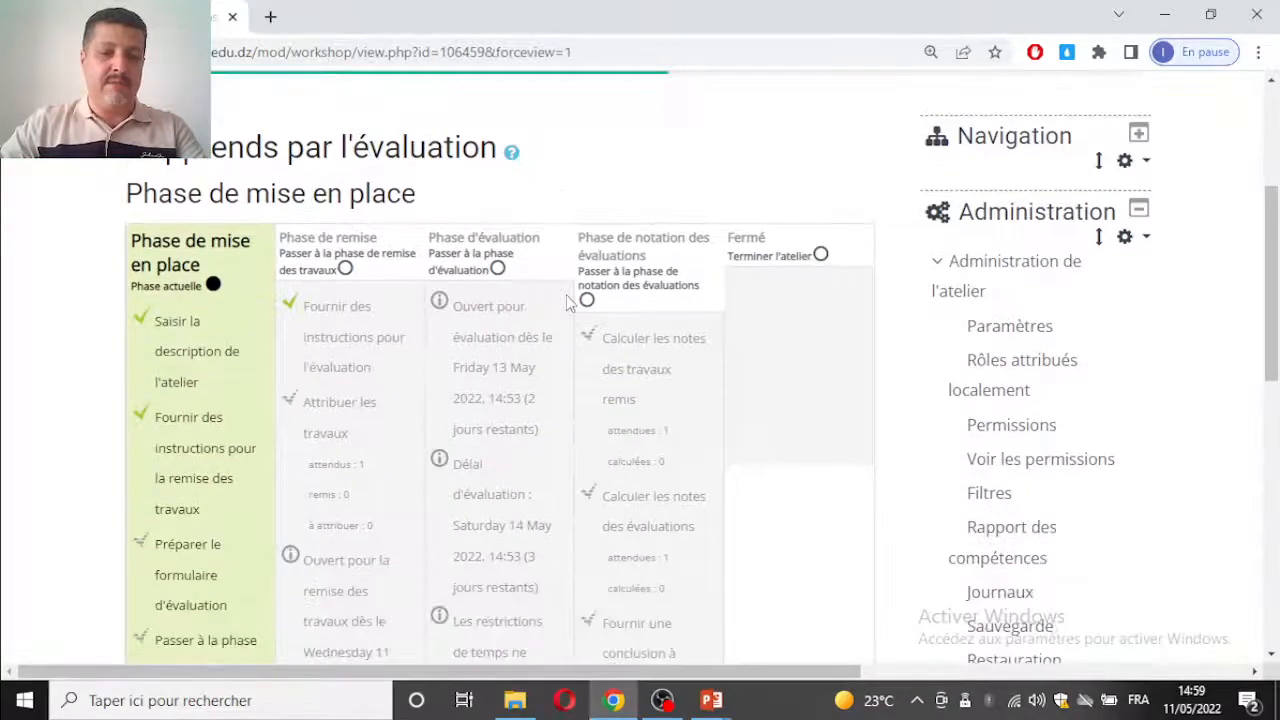
{"action": "scroll", "coordinate": [566, 303], "scroll_direction": "down", "scroll_amount": 2}
{"action": "scroll", "coordinate": [566, 303], "scroll_direction": "up", "scroll_amount": 3}
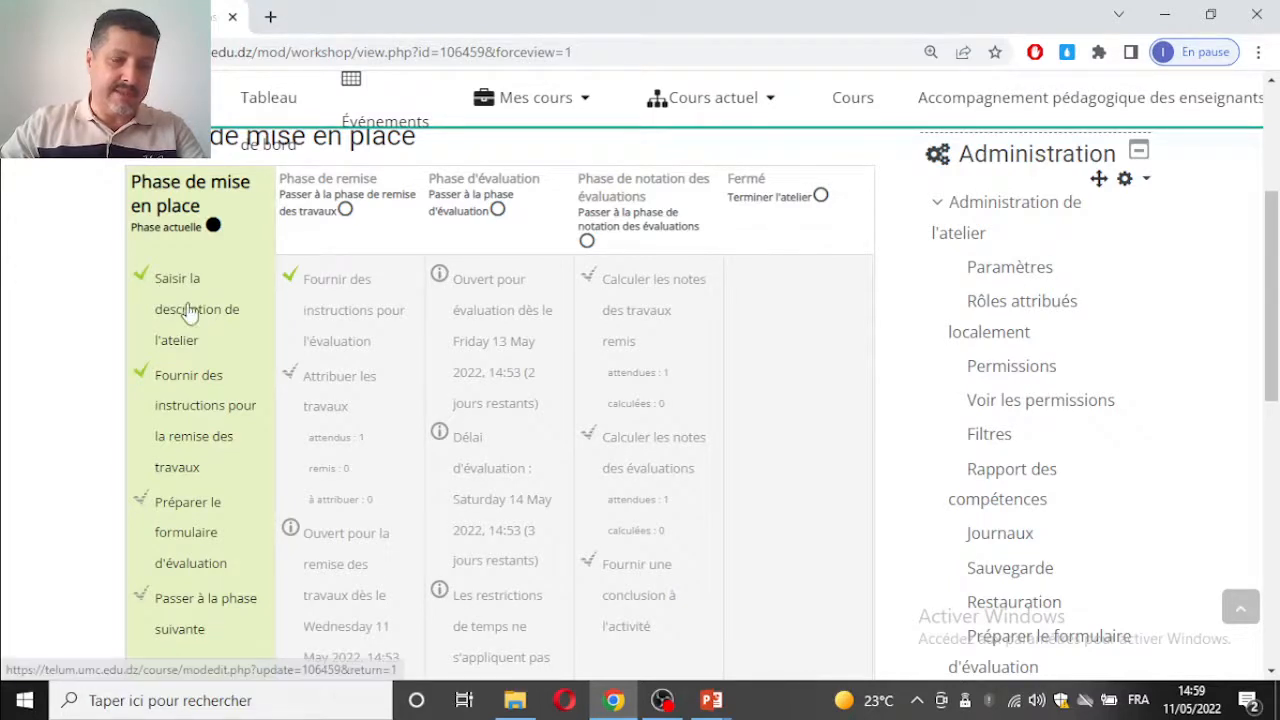
{"action": "scroll", "coordinate": [214, 380], "scroll_direction": "down", "scroll_amount": 1}
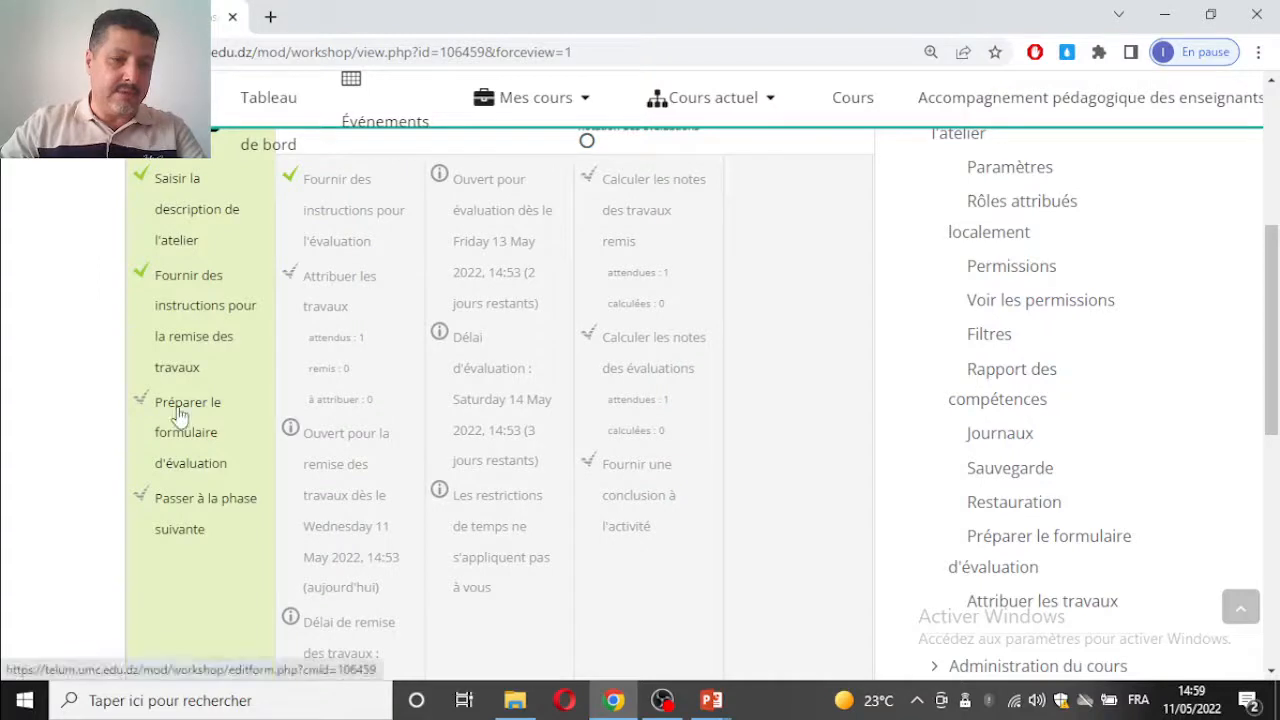
{"action": "left_click", "coordinate": [180, 414]}
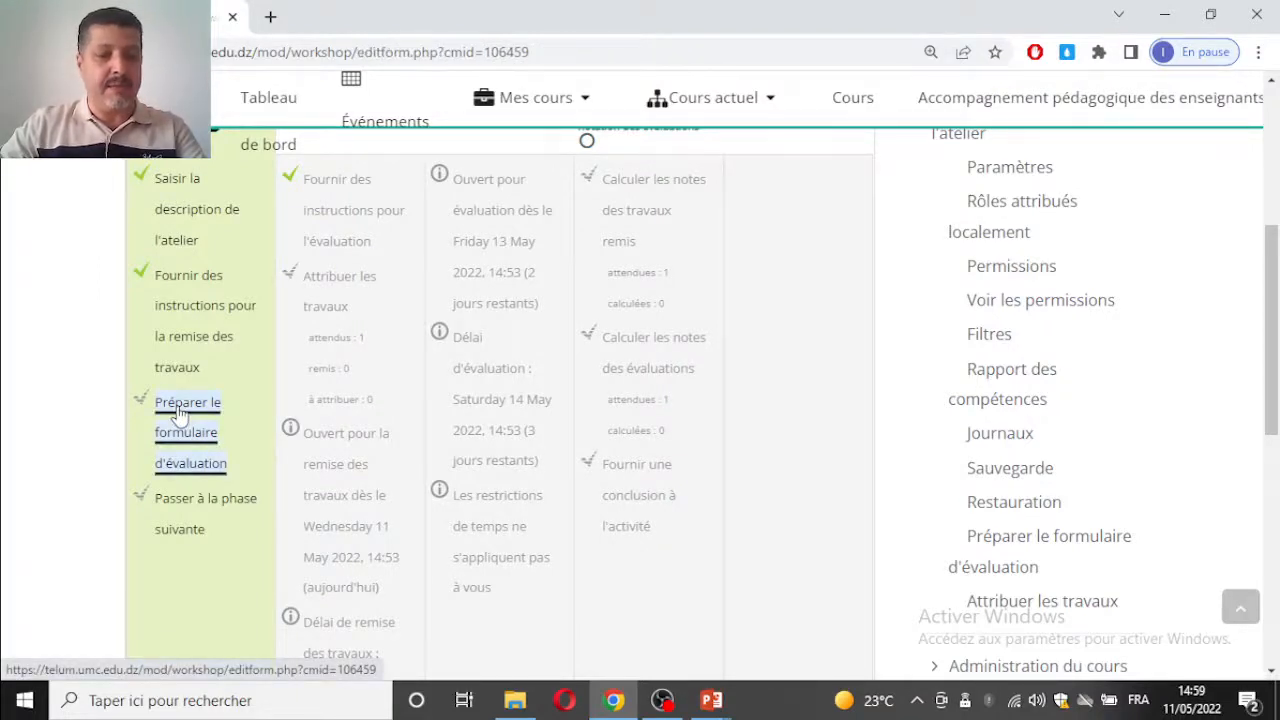
Step: Enter "Par rapport au système d'entrée: Citation des objectifs, prérequis , tests d'entrée" as the description of Aspect 1
{"action": "scroll", "coordinate": [474, 373], "scroll_direction": "down", "scroll_amount": 3}
{"action": "scroll", "coordinate": [470, 362], "scroll_direction": "down", "scroll_amount": 1}
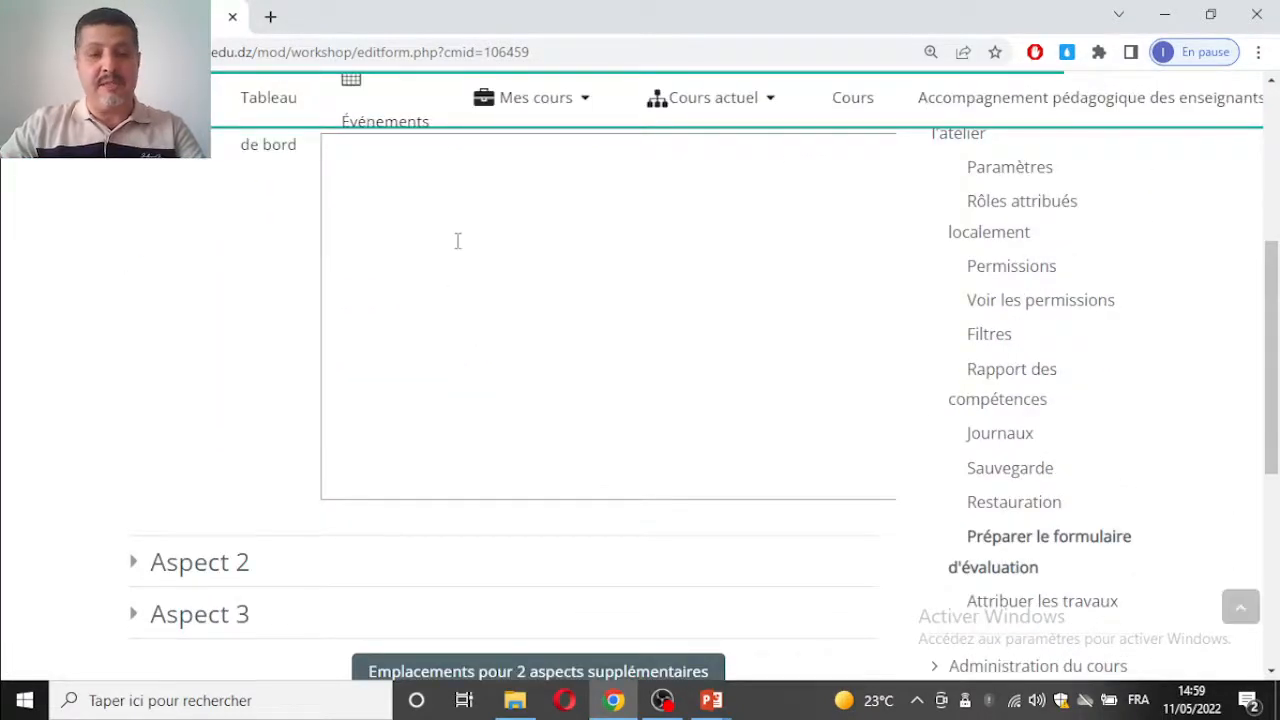
{"action": "scroll", "coordinate": [457, 240], "scroll_direction": "up", "scroll_amount": 1}
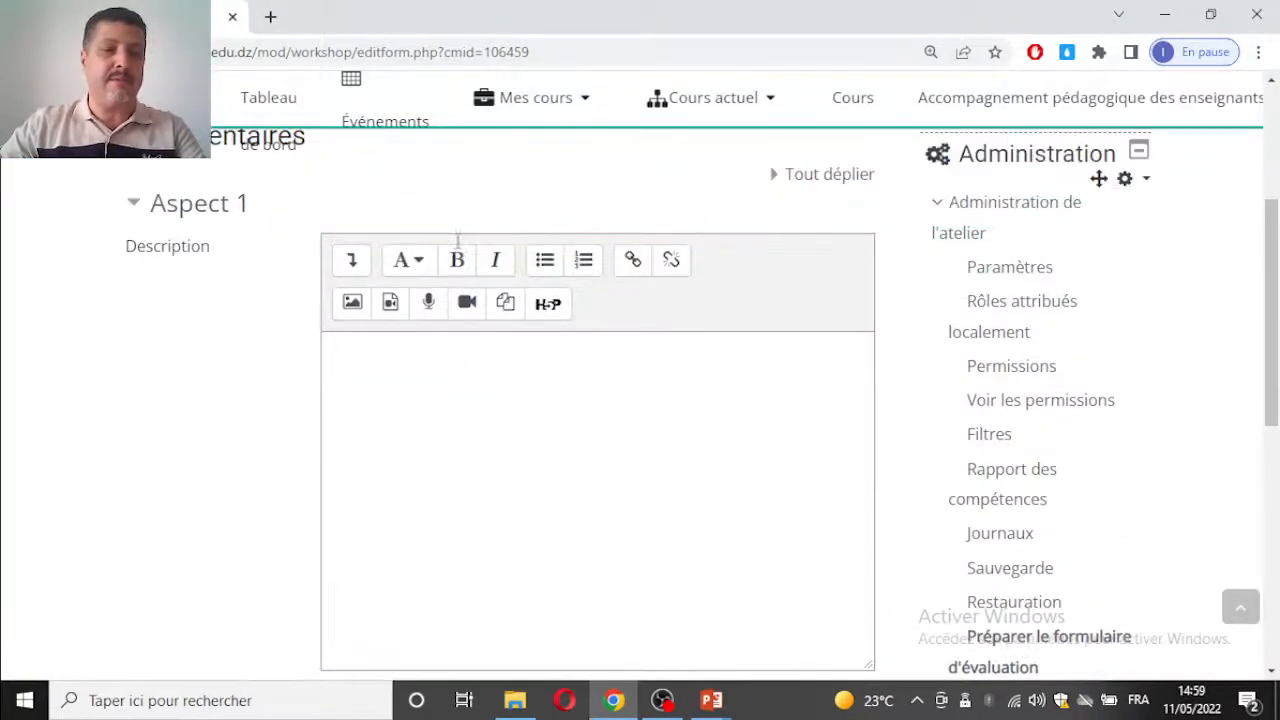
{"action": "left_click", "coordinate": [444, 376]}
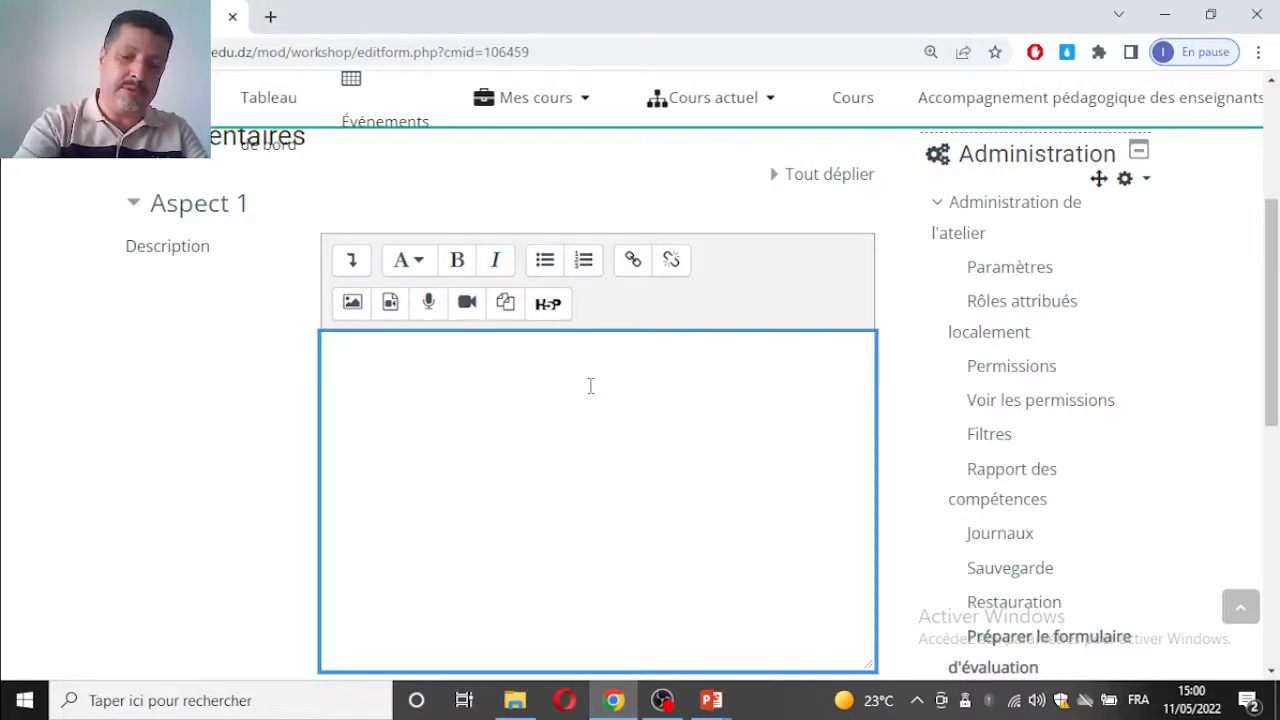
{"action": "type", "text": "Par"}
{"action": "type", "text": "rap"}
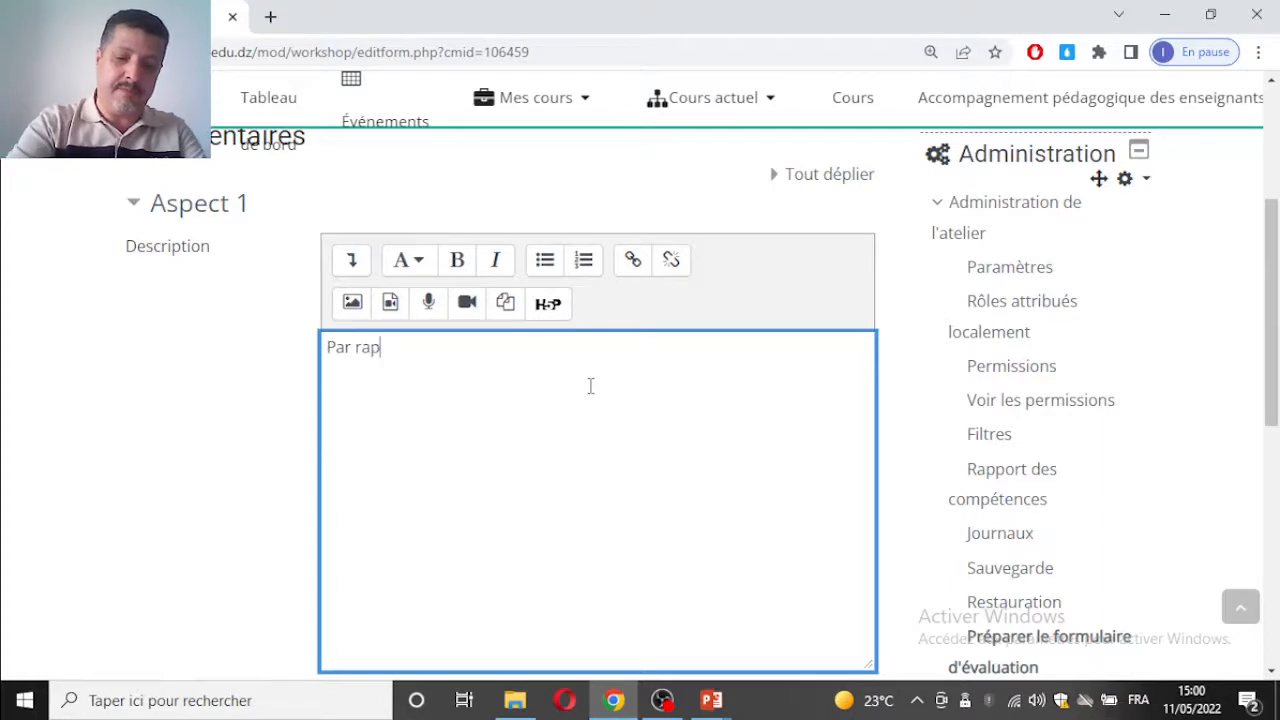
{"action": "type", "text": "port au su"}
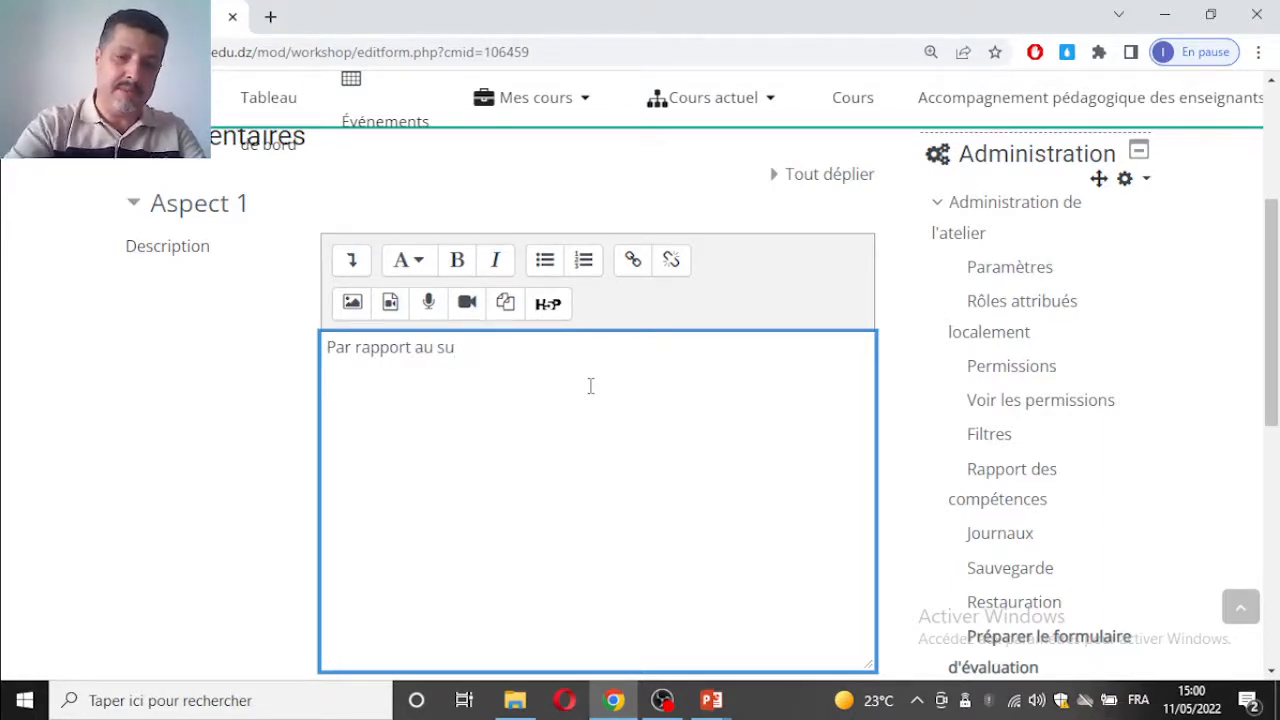
{"action": "key", "text": "BackSpace"}
{"action": "type", "text": "ystè"}
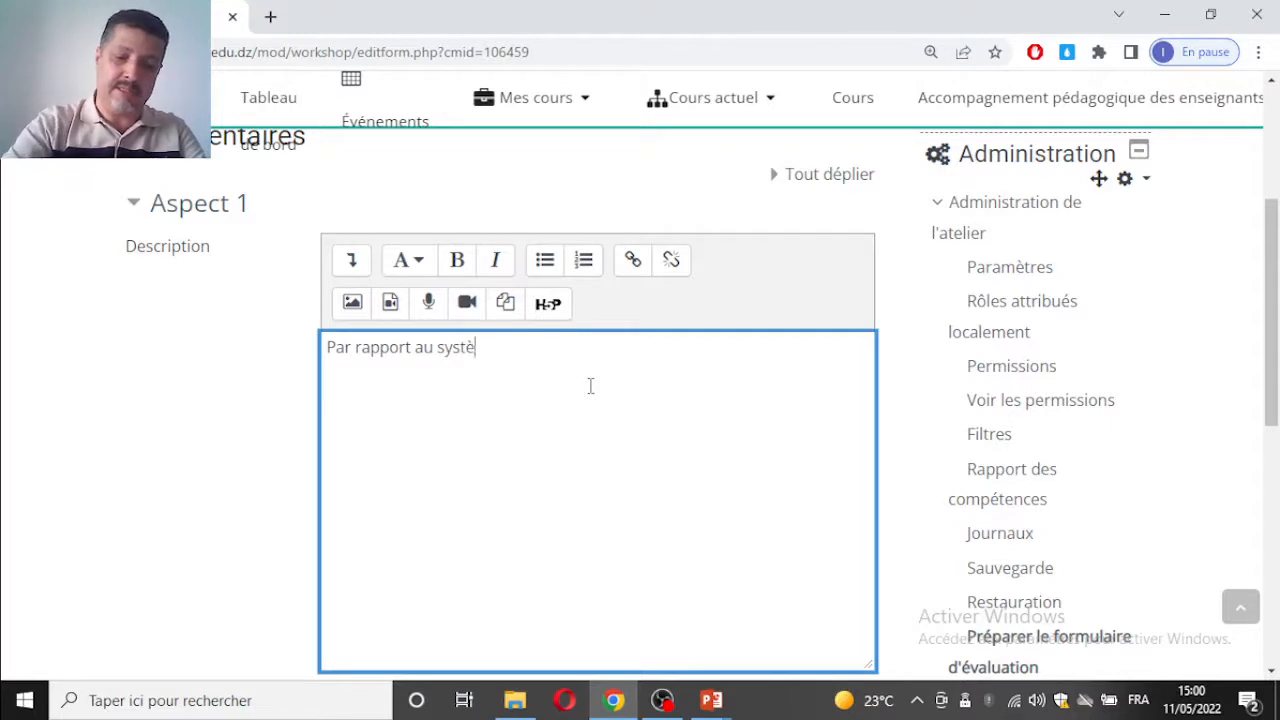
{"action": "type", "text": "me d'entrée"}
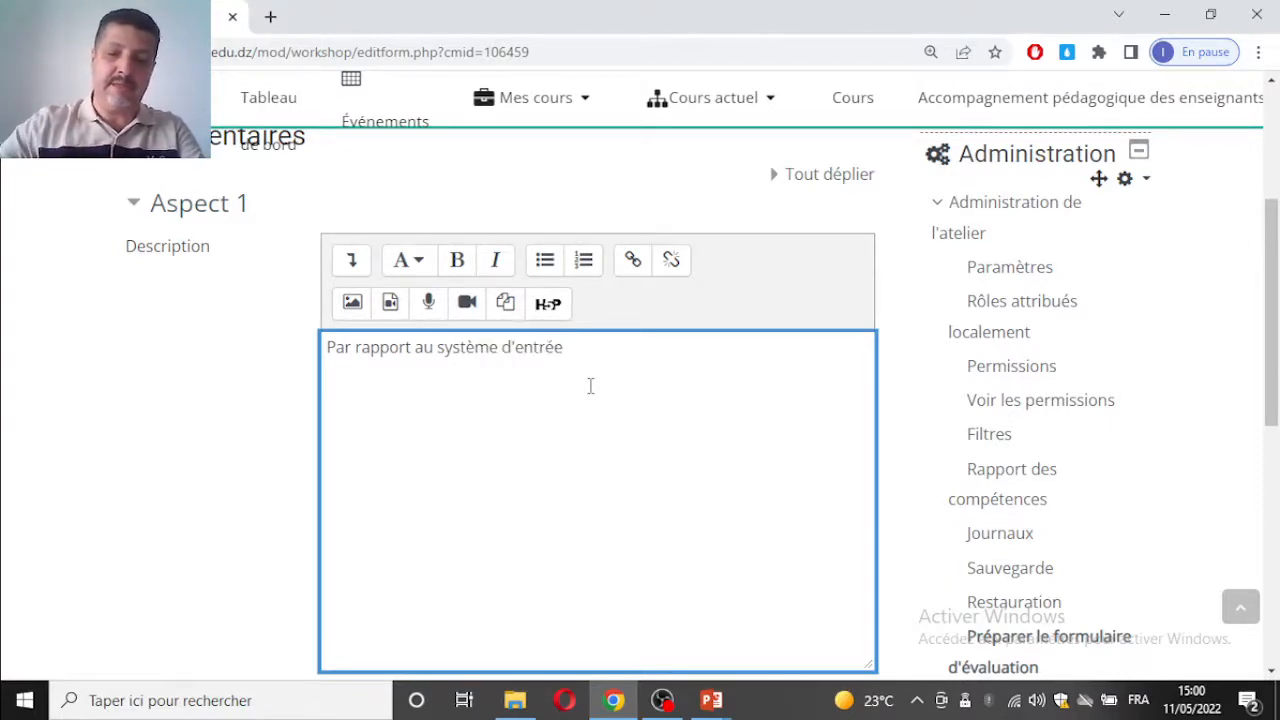
{"action": "type", "text": ": Co"}
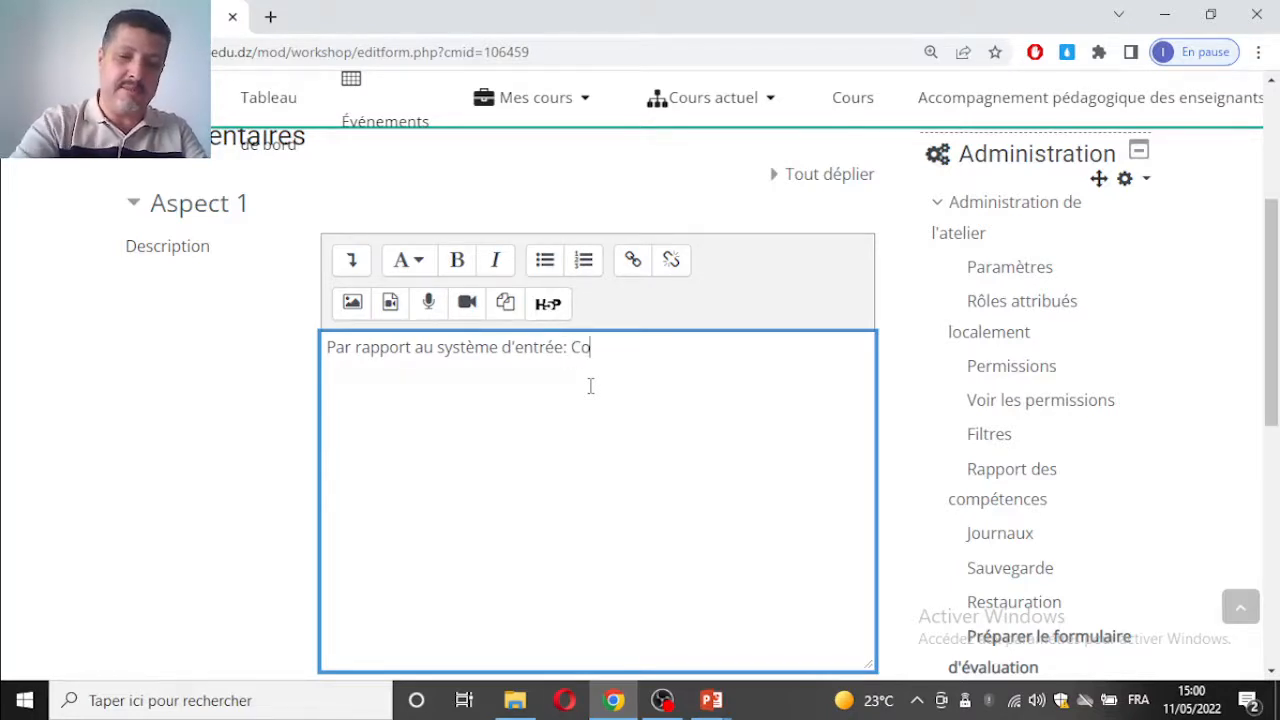
{"action": "key", "text": "BackSpace"}
{"action": "type", "text": "itati"}
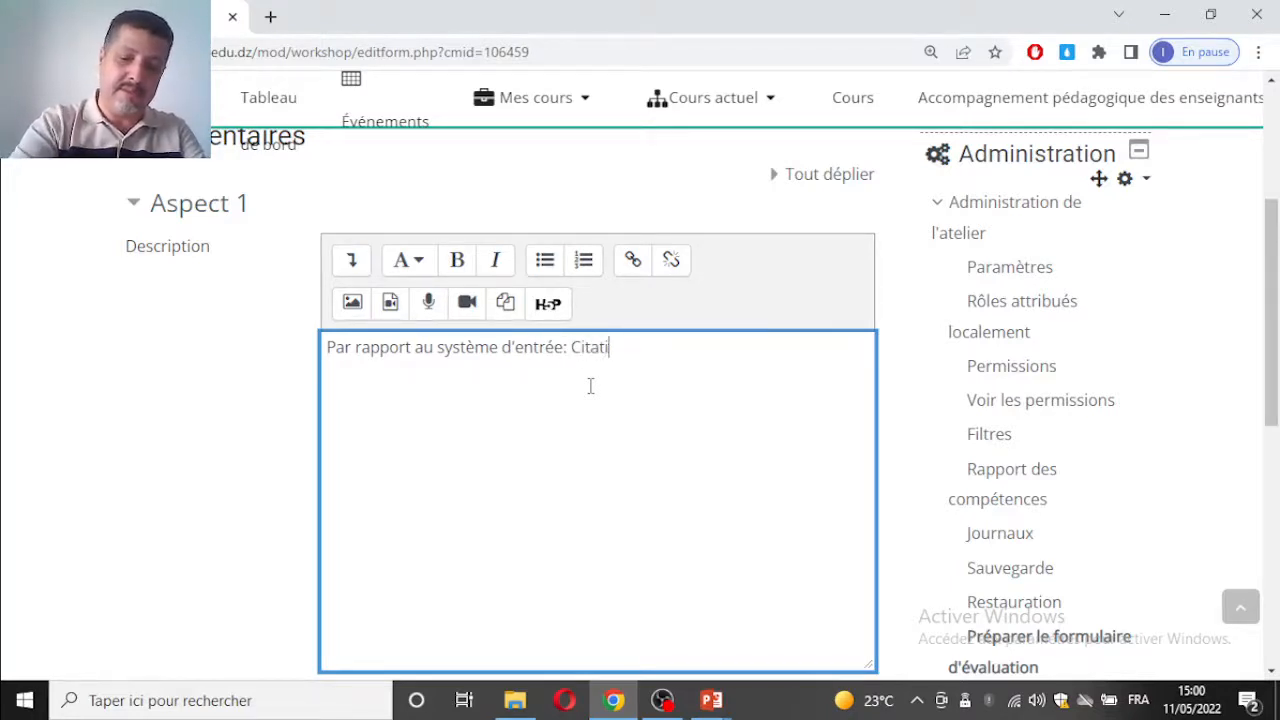
{"action": "type", "text": "on des object"}
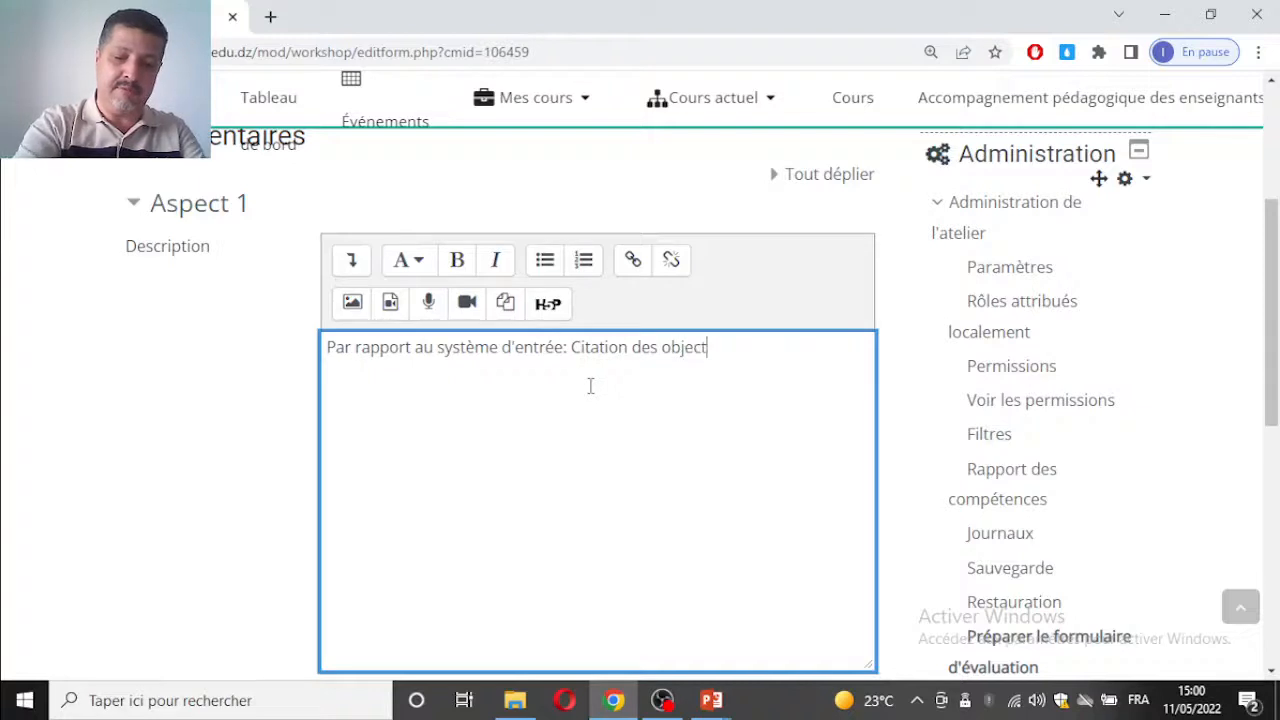
{"action": "type", "text": "ofs, prérequis"}
{"action": "left_click", "coordinate": [714, 347]}
{"action": "key", "text": "BackSpace"}
{"action": "type", "text": "is"}
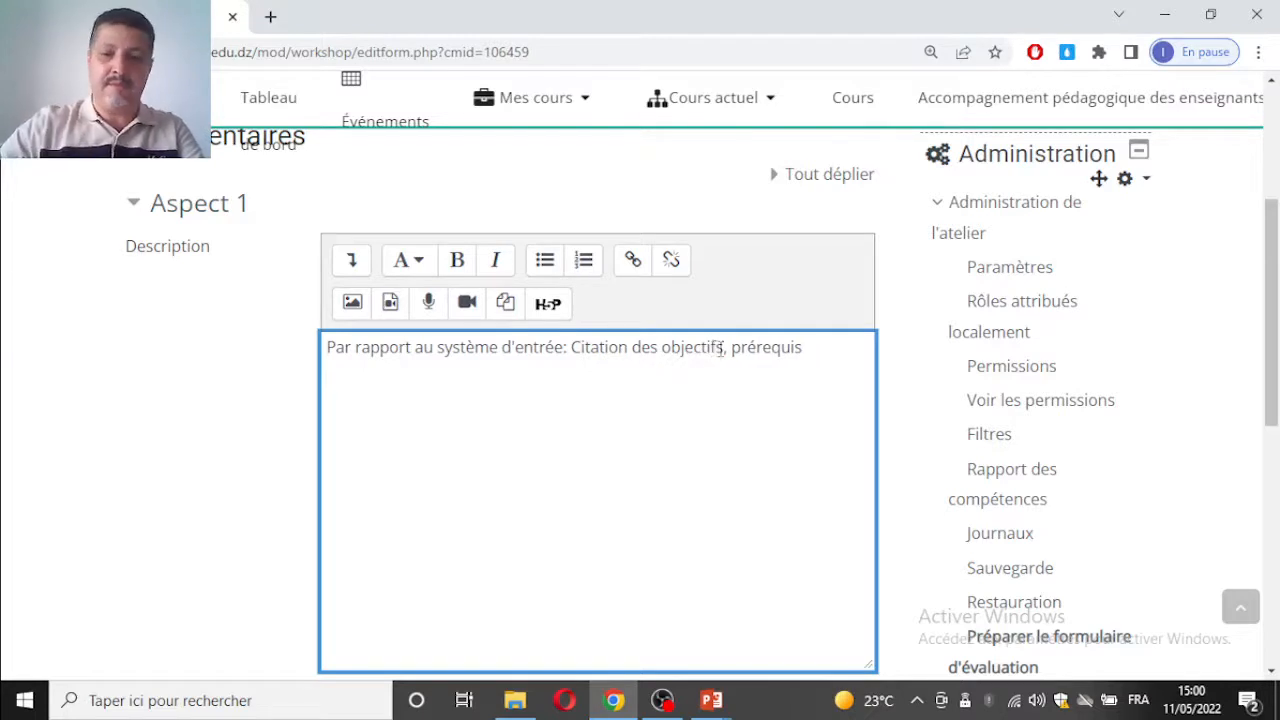
{"action": "type", "text": " , tests d'entrée"}
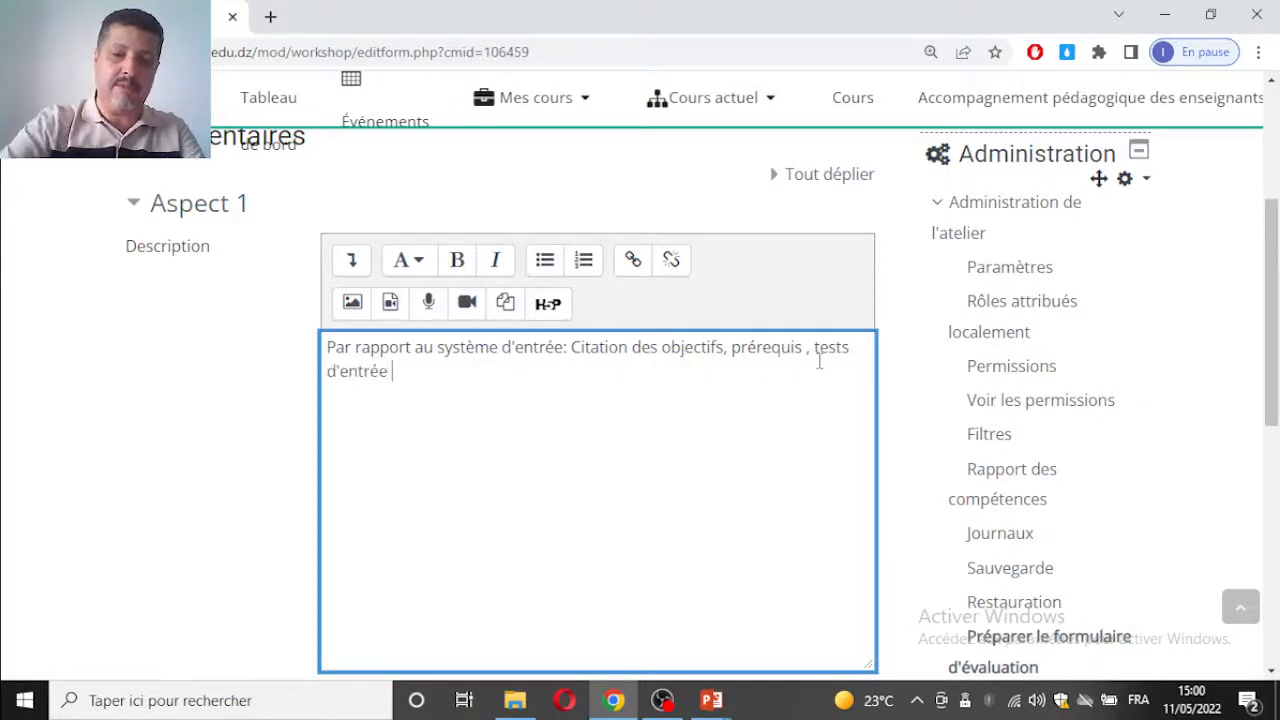
{"action": "left_click", "coordinate": [842, 347]}
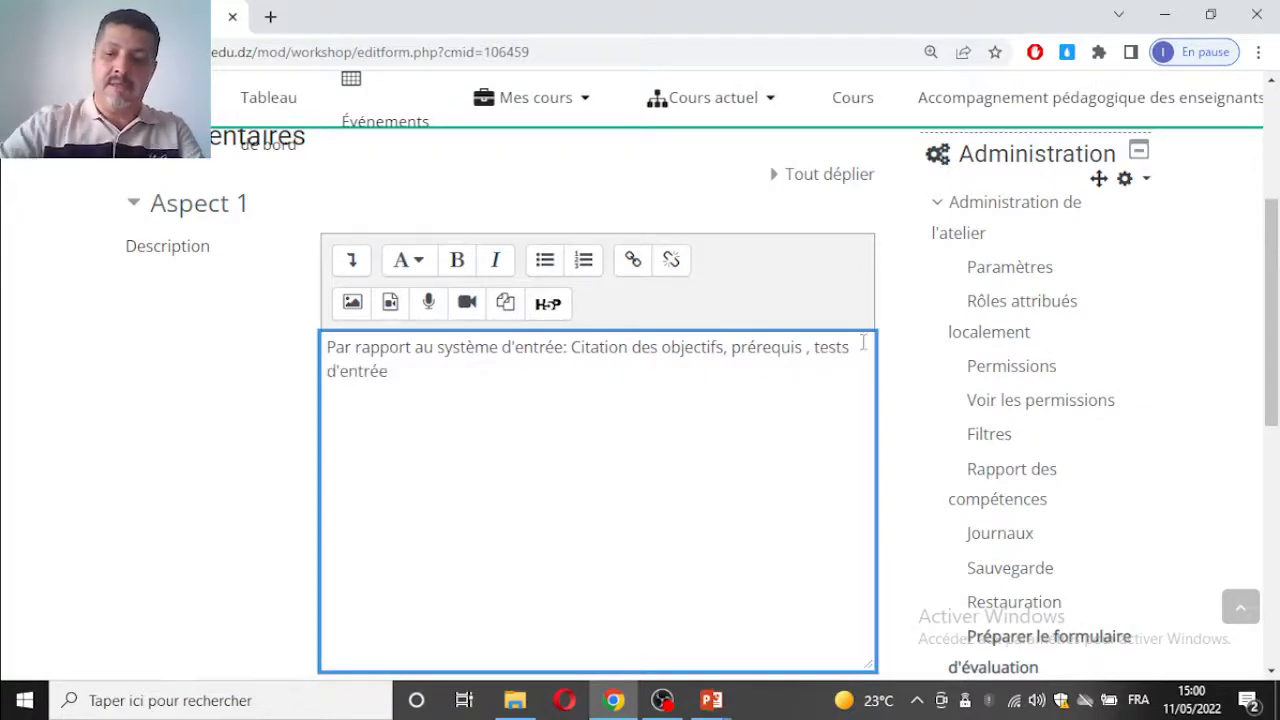
Step: Enter "Systèmes d'apprentissage: séquences, activités locales, feedback" as the description of Aspect 2
{"action": "key", "text": "Delete"}
{"action": "scroll", "coordinate": [711, 571], "scroll_direction": "down", "scroll_amount": 5}
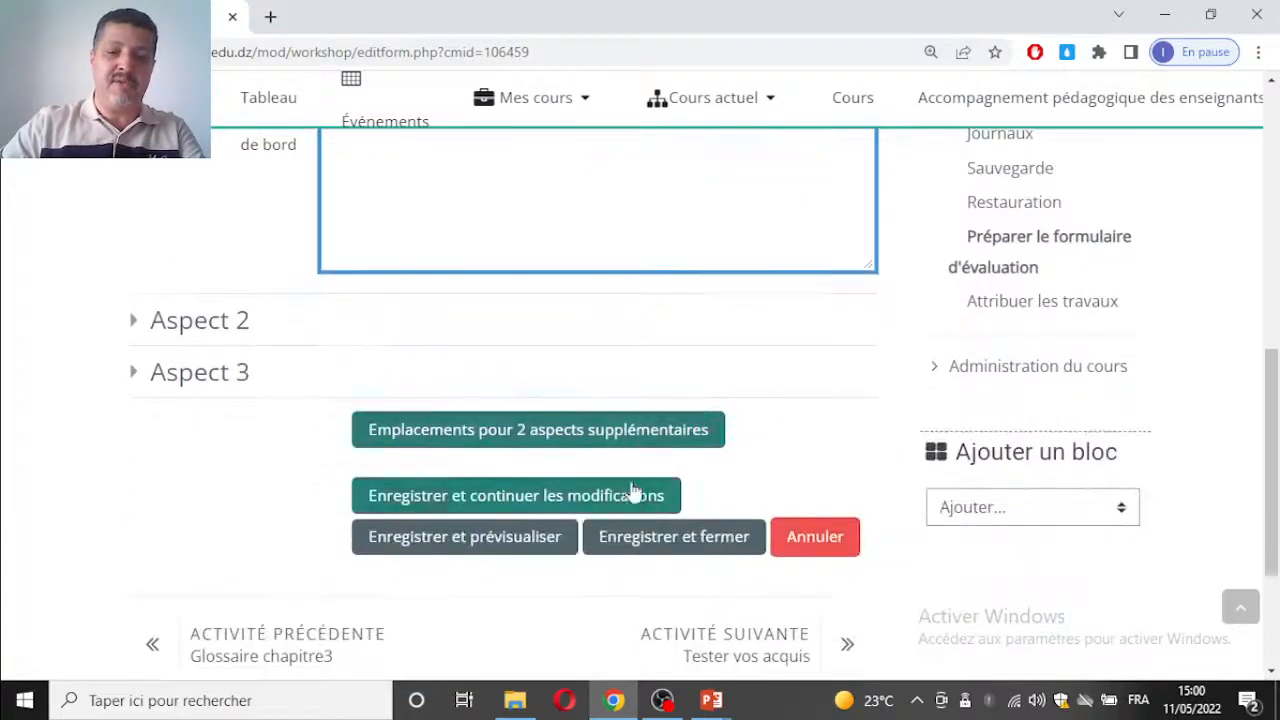
{"action": "left_click", "coordinate": [165, 322]}
{"action": "left_click", "coordinate": [466, 506]}
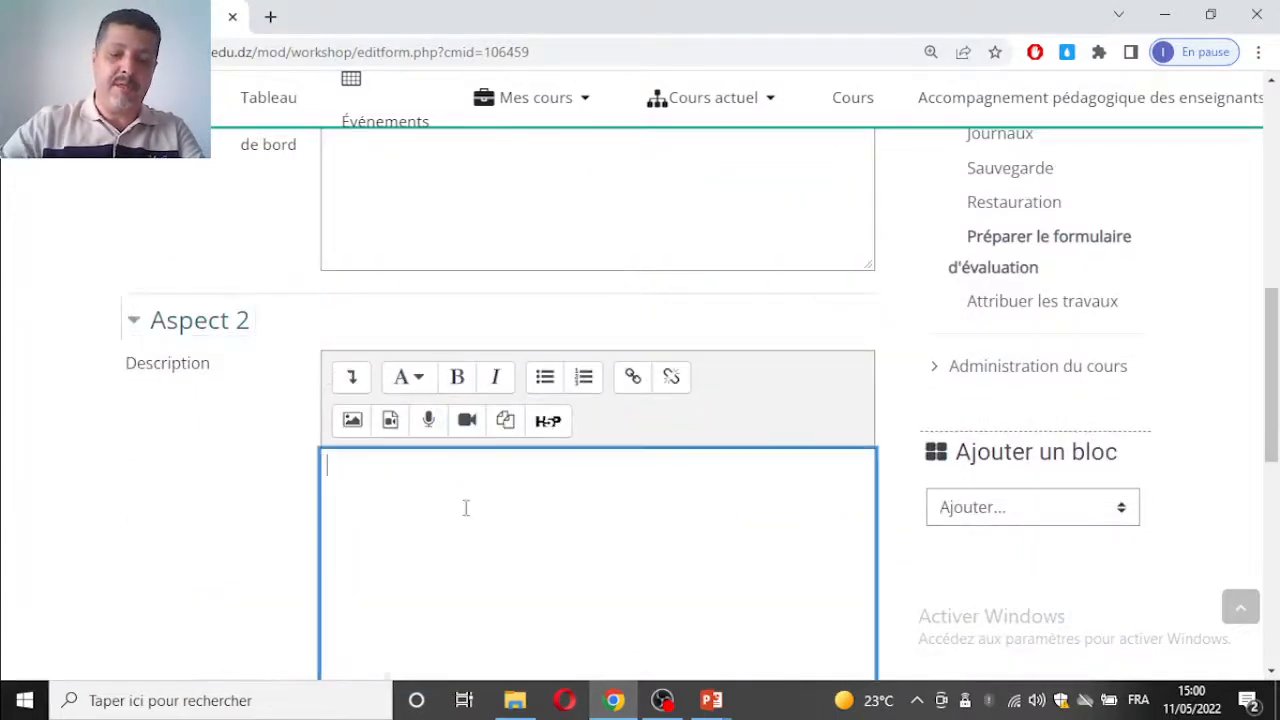
{"action": "type", "text": "Systèmes d"}
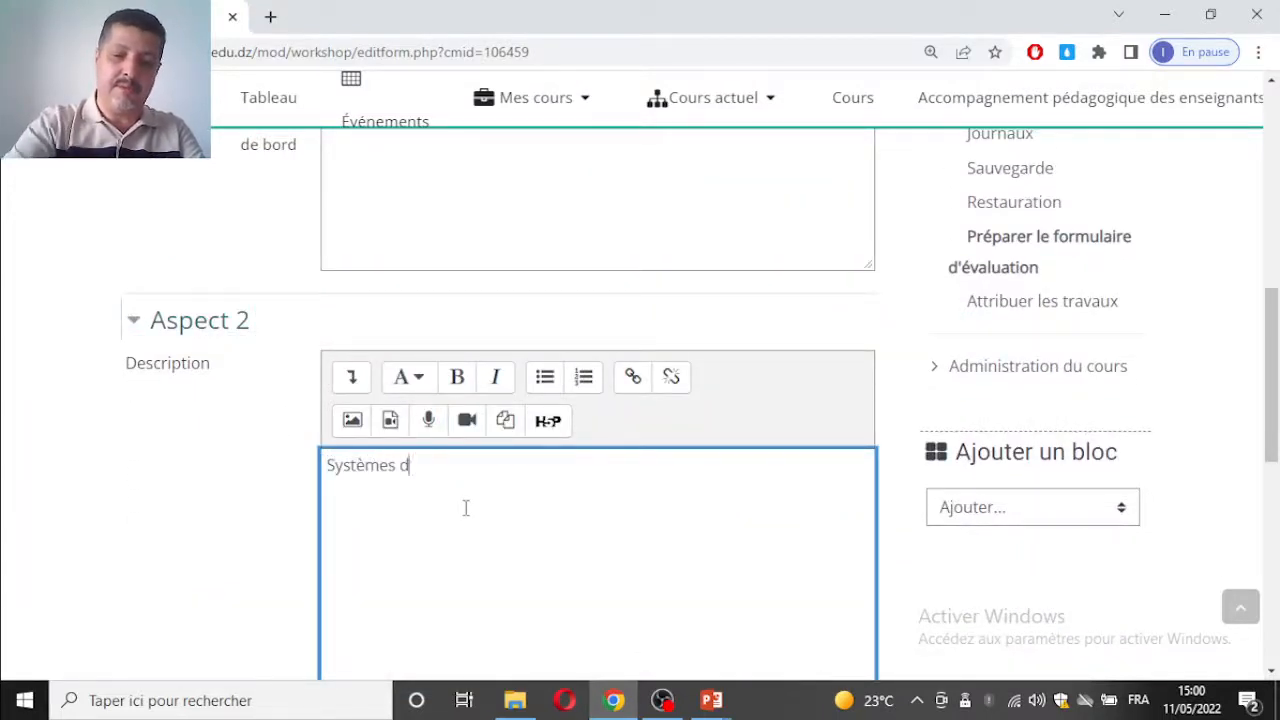
{"action": "type", "text": "'apprent"}
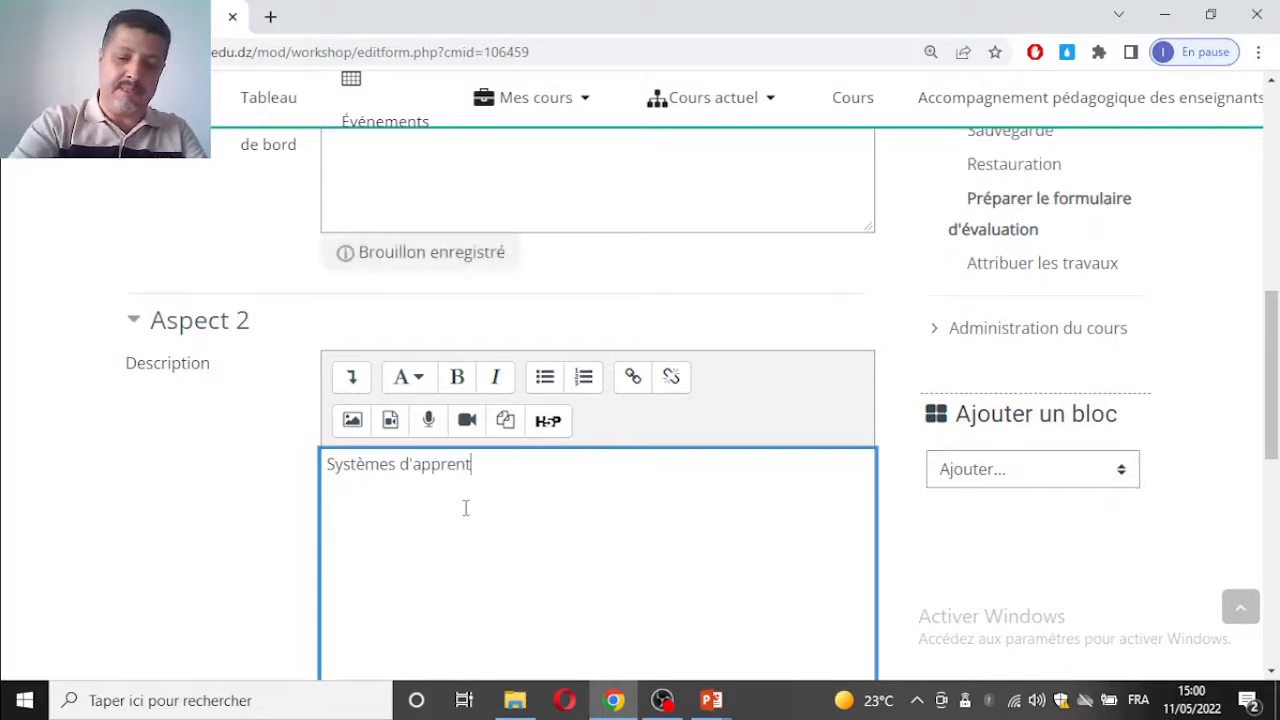
{"action": "type", "text": "issage: "}
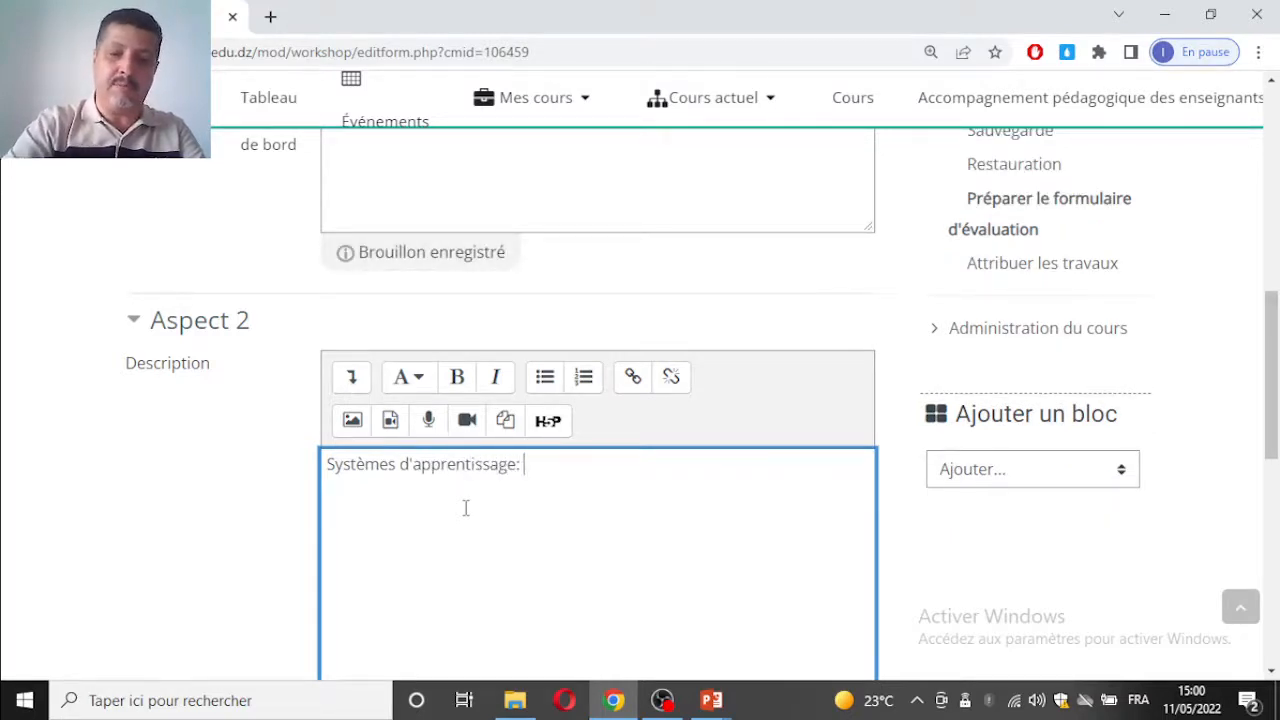
{"action": "type", "text": "sé"}
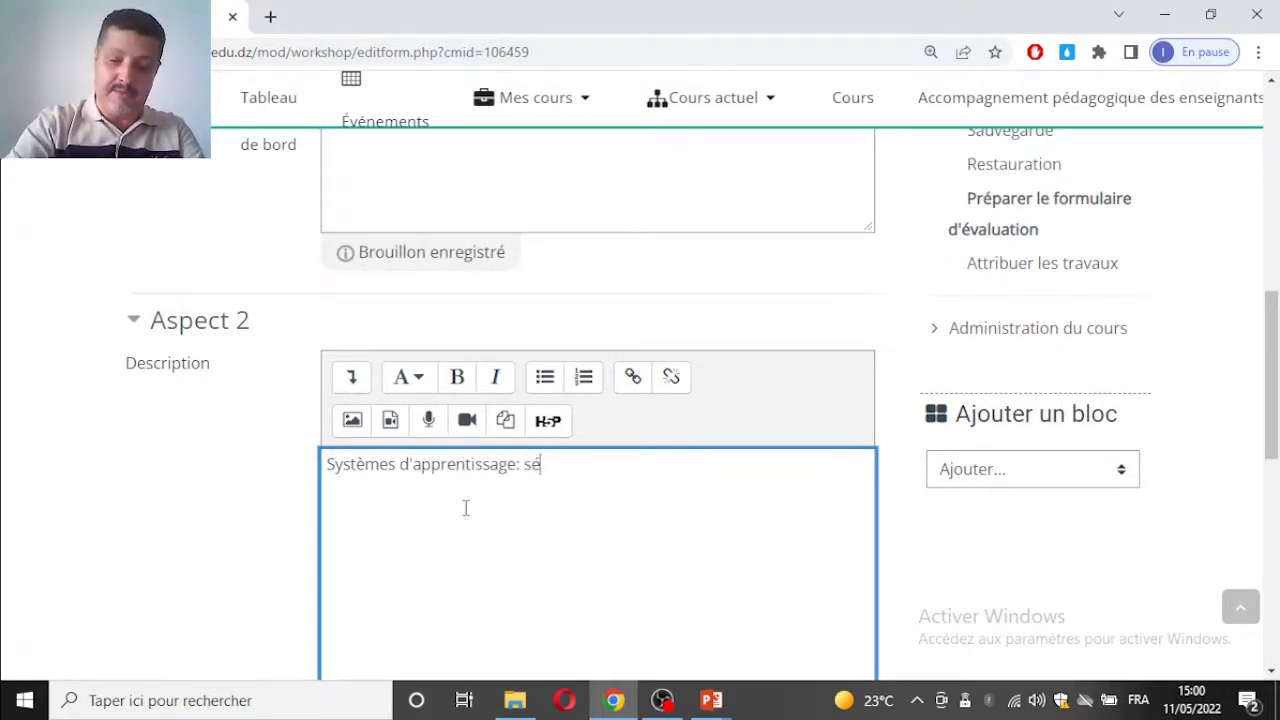
{"action": "type", "text": "quences; "}
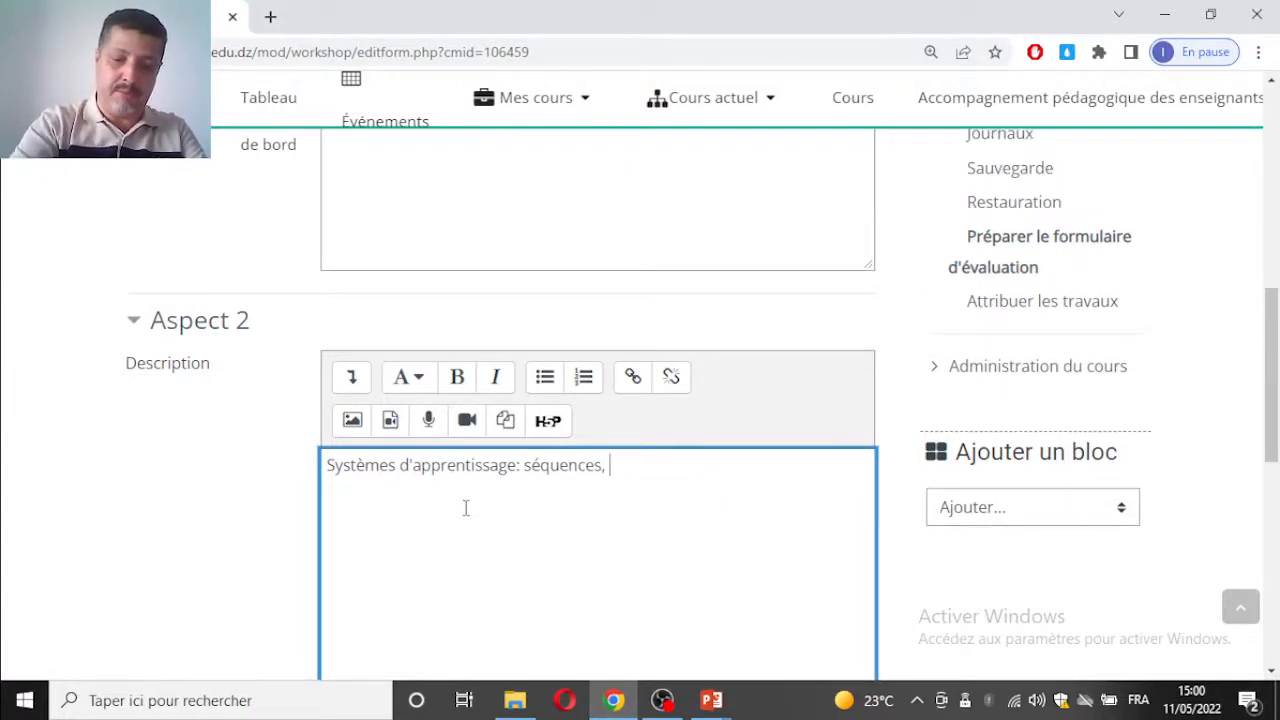
{"action": "type", "text": " activi"}
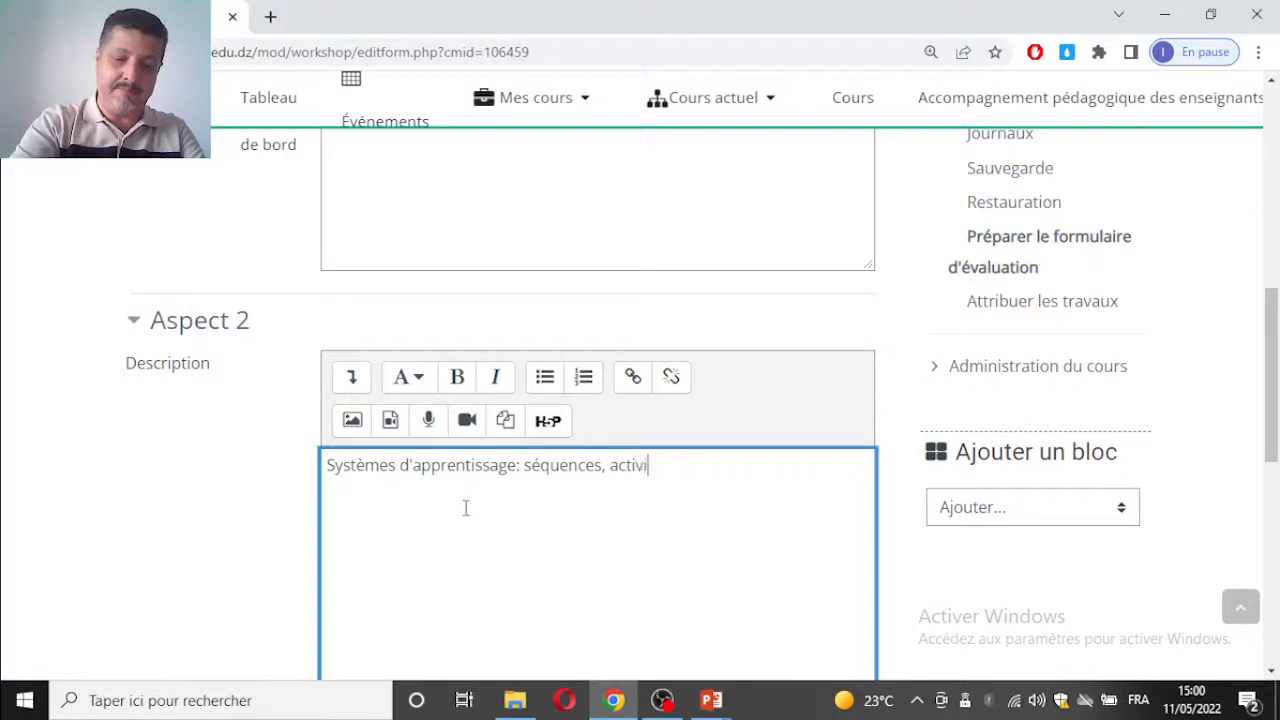
{"action": "type", "text": "tés locale"}
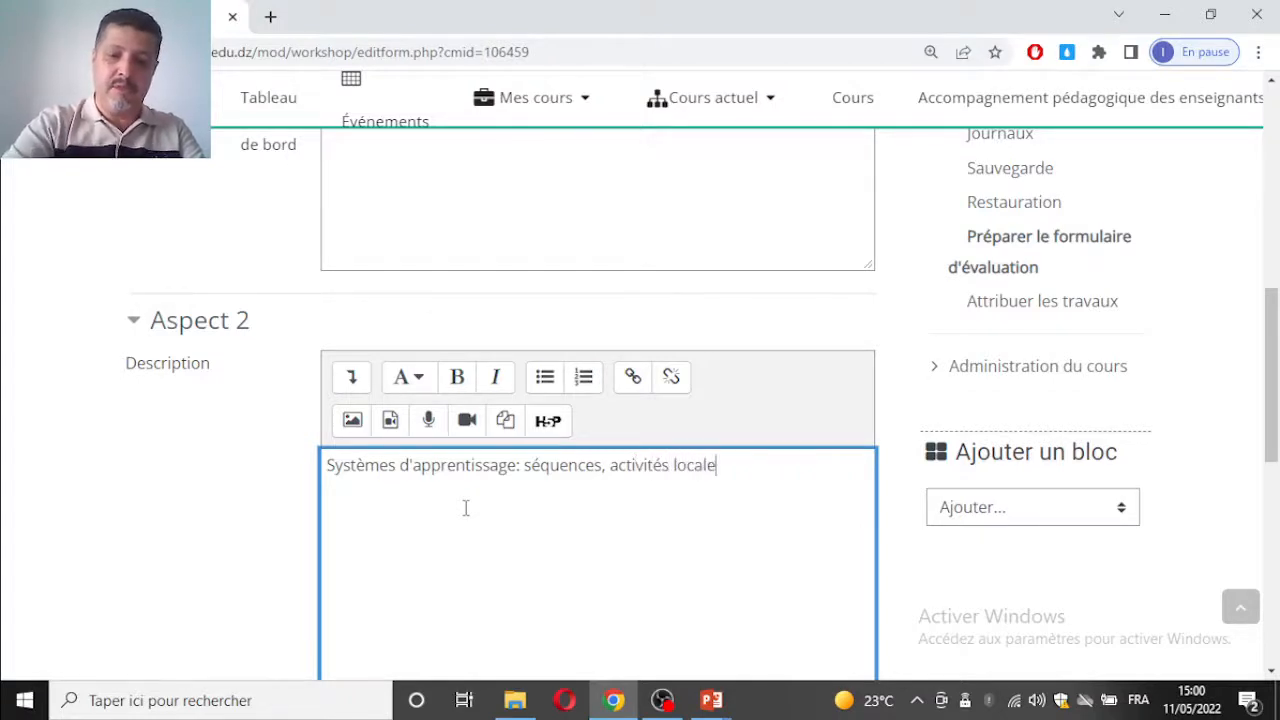
{"action": "type", "text": "s, rem"}
{"action": "key", "text": "BackSpace"}
{"action": "key", "text": "BackSpace"}
{"action": "type", "text": "feed"}
{"action": "key", "text": "BackSpace"}
{"action": "key", "text": "BackSpace"}
{"action": "key", "text": "BackSpace"}
{"action": "type", "text": "feddba"}
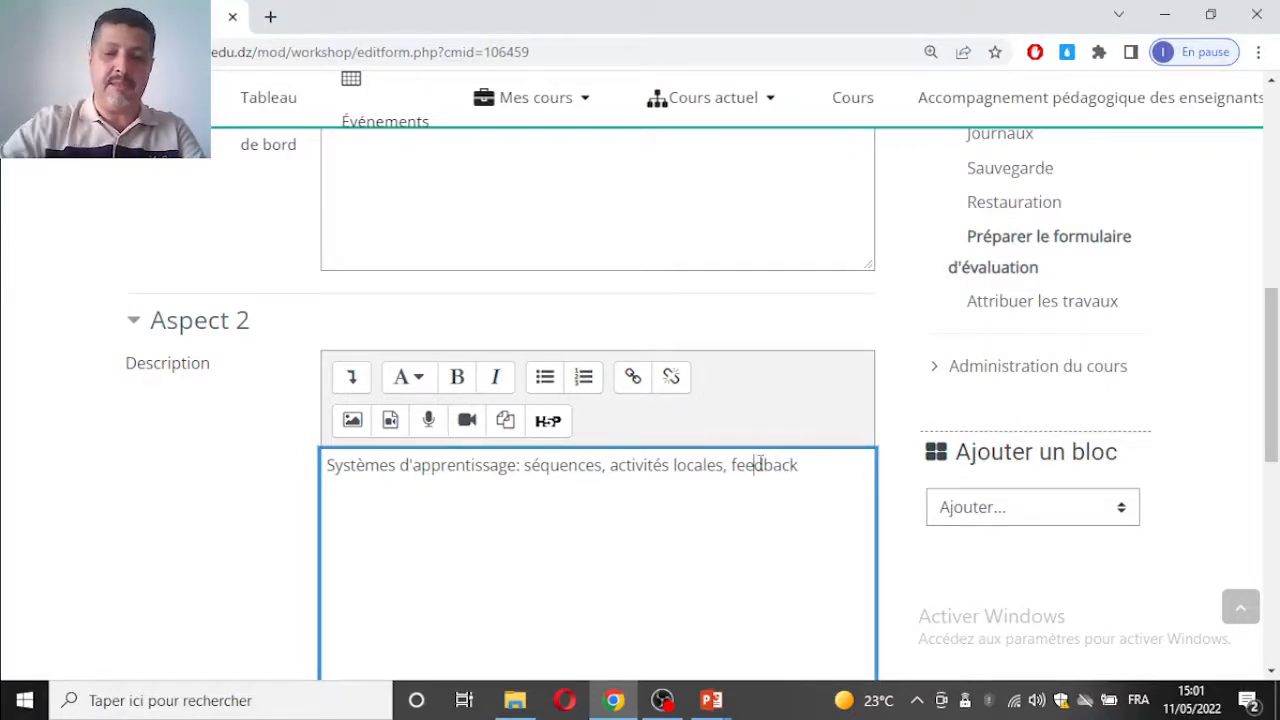
Step: Enter "Système de sortie: activités globales" as the description of Aspect 3
{"action": "scroll", "coordinate": [726, 437], "scroll_direction": "down", "scroll_amount": 6}
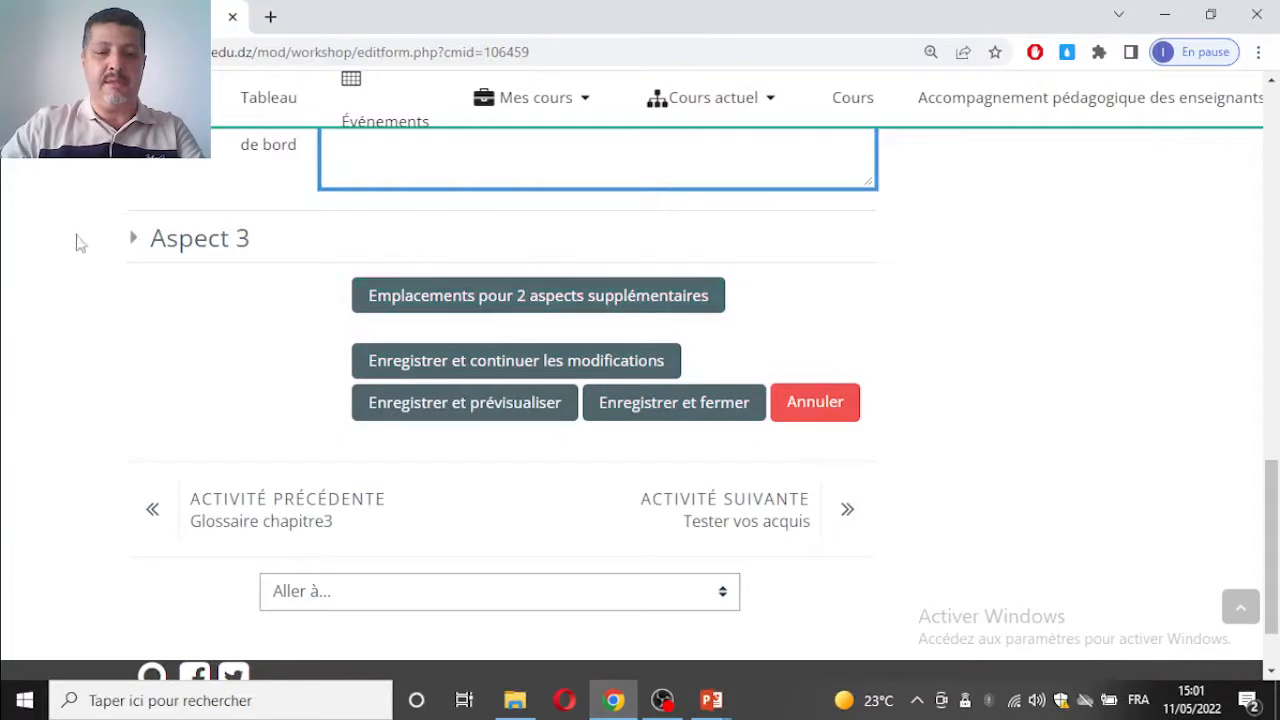
{"action": "left_click", "coordinate": [240, 238]}
{"action": "left_click", "coordinate": [447, 414]}
{"action": "type", "text": "Systèmes"}
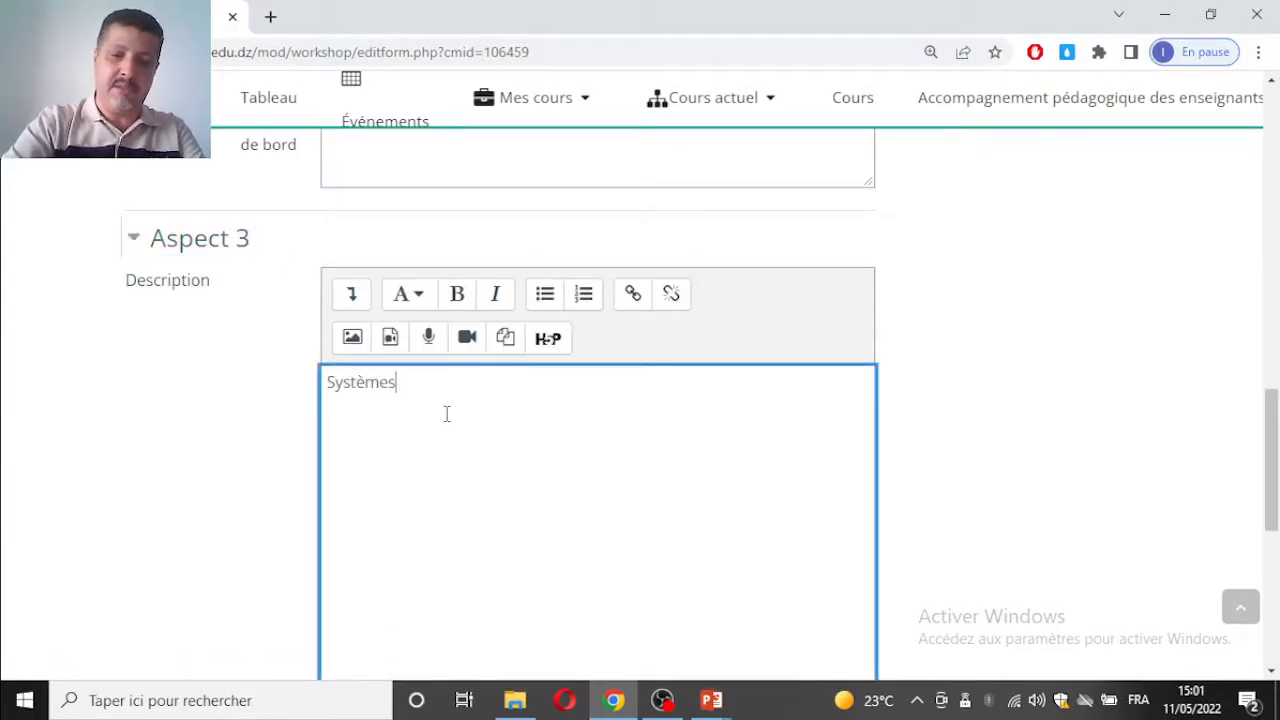
{"action": "key", "text": "BackSpace"}
{"action": "type", "text": "de so"}
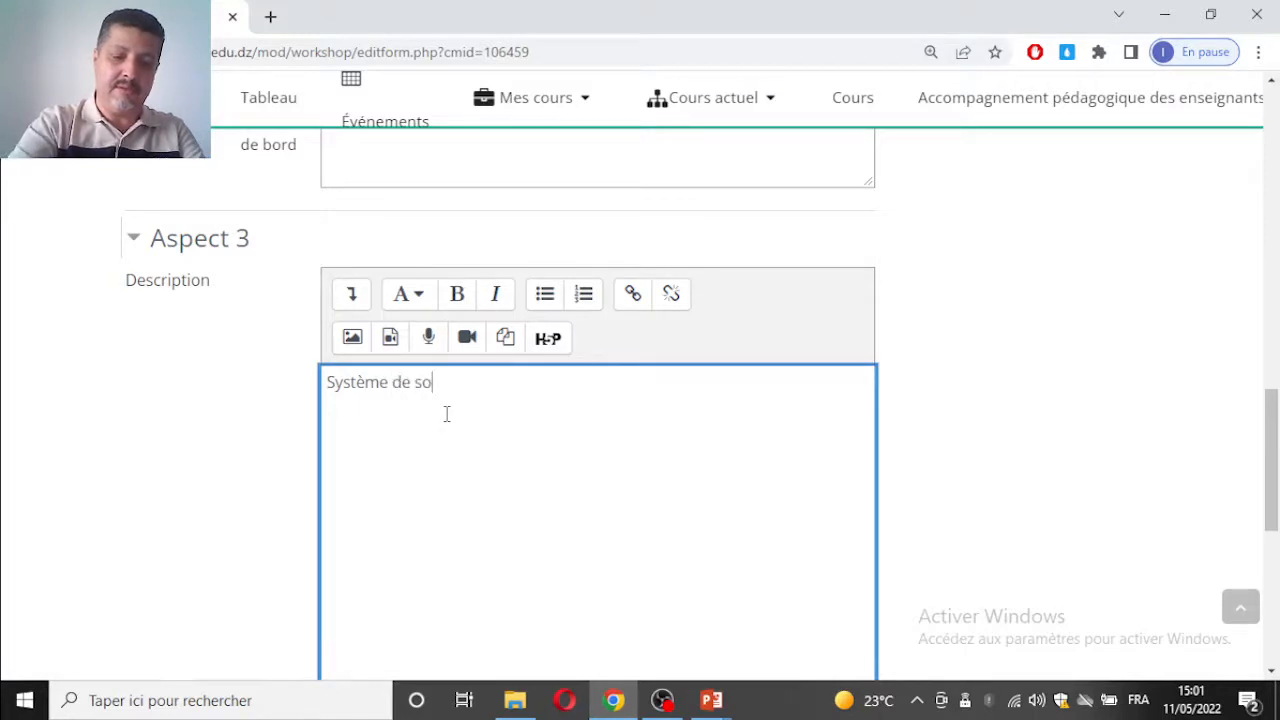
{"action": "type", "text": "rtie"}
{"action": "type", "text": ": test"}
{"action": "key", "text": "BackSpace"}
{"action": "key", "text": "BackSpace"}
{"action": "type", "text": "activité"}
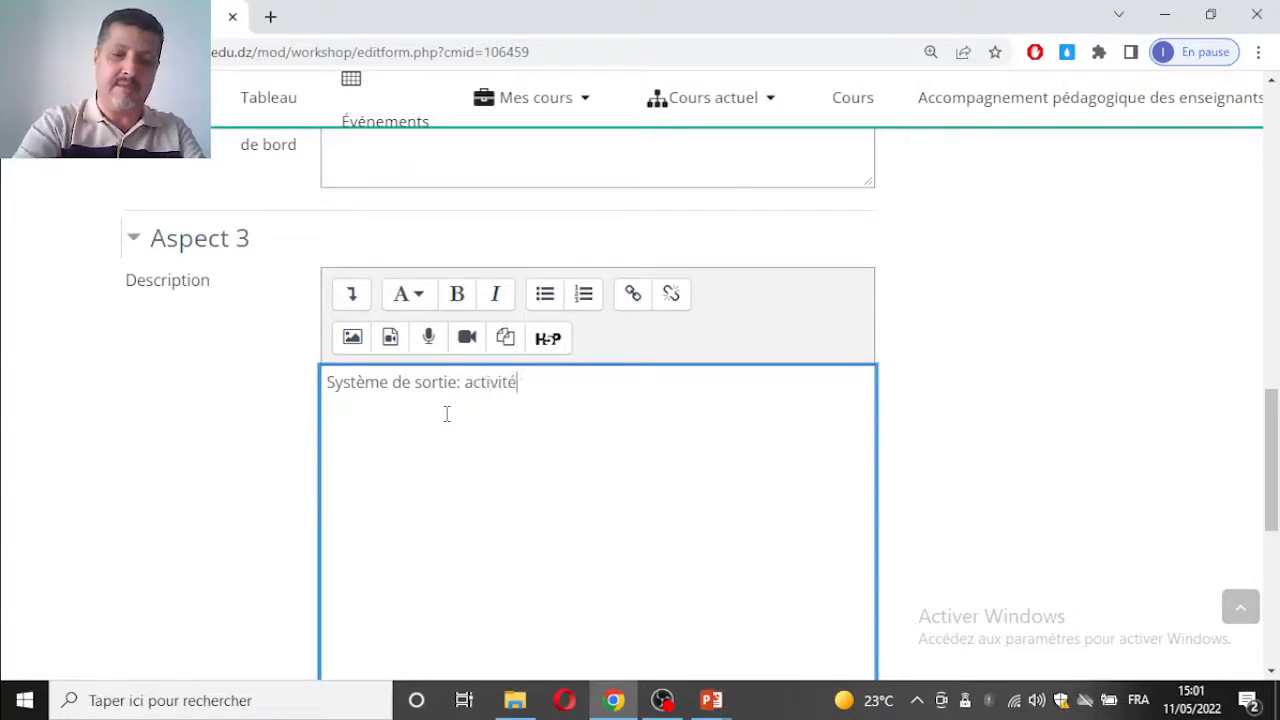
{"action": "type", "text": "s globales"}
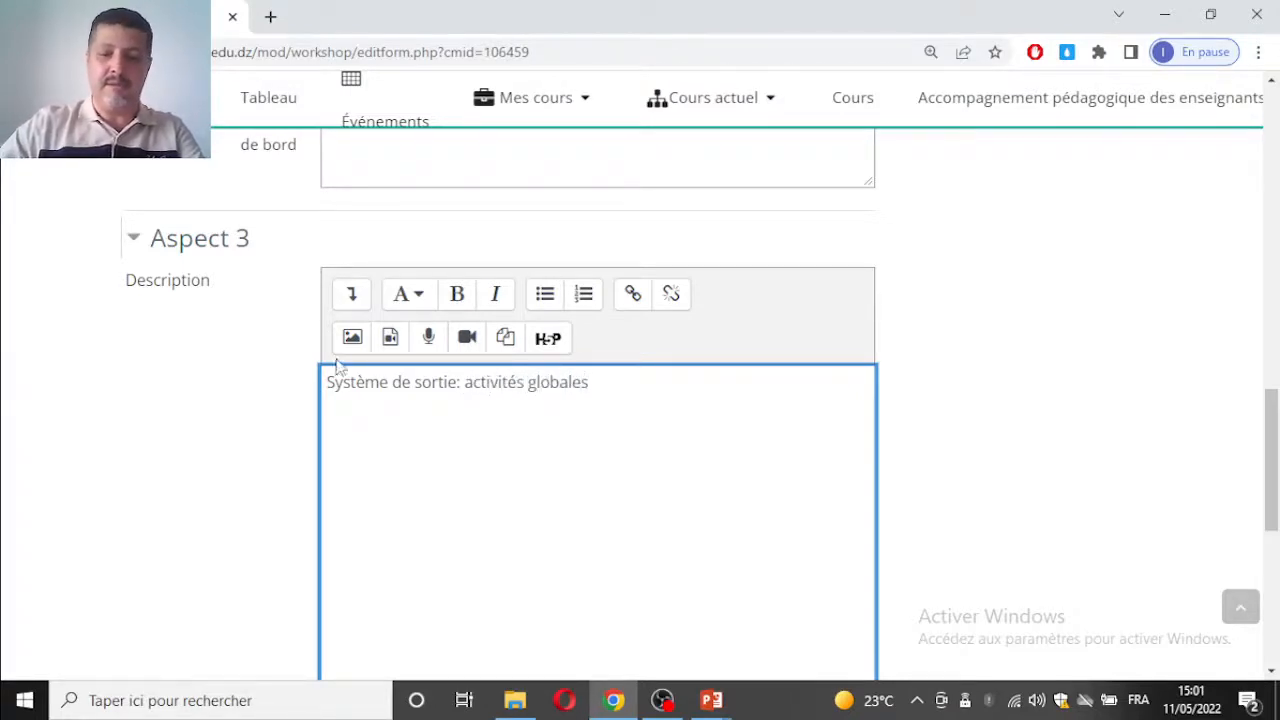
Step: Save the assessment form with its three aspects and close it
{"action": "scroll", "coordinate": [460, 363], "scroll_direction": "down", "scroll_amount": 3}
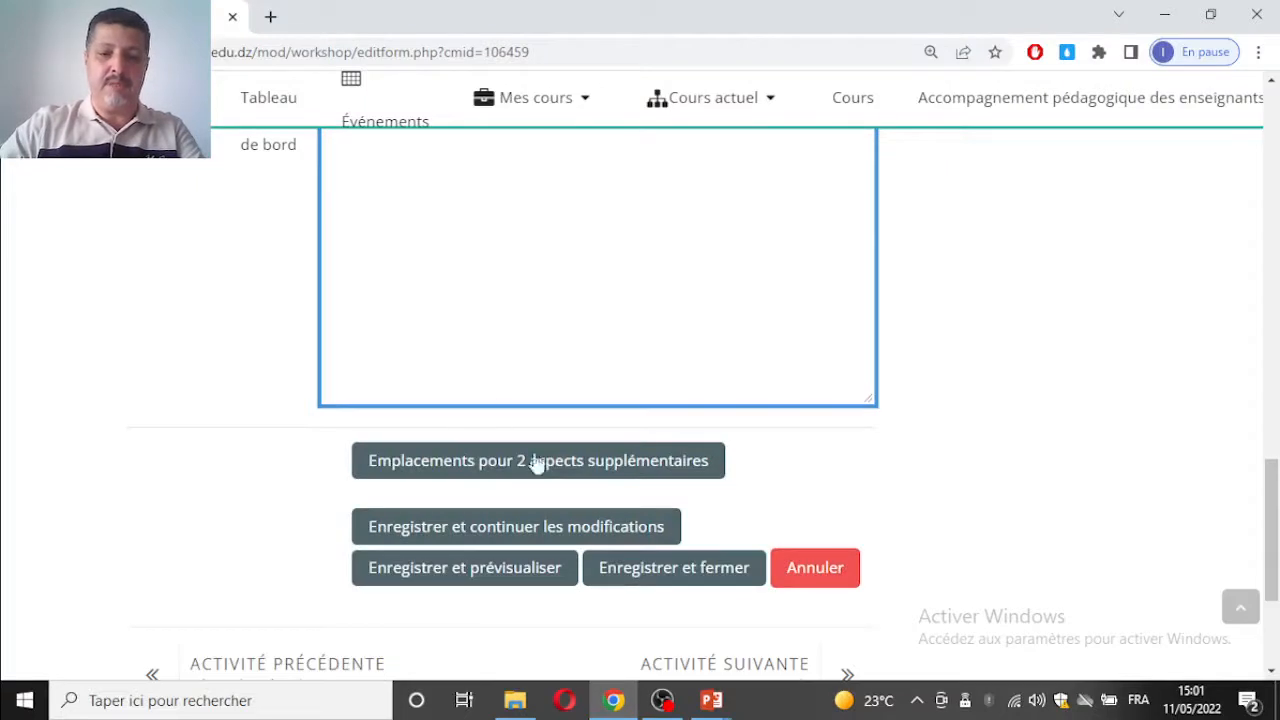
{"action": "scroll", "coordinate": [560, 428], "scroll_direction": "down", "scroll_amount": 1}
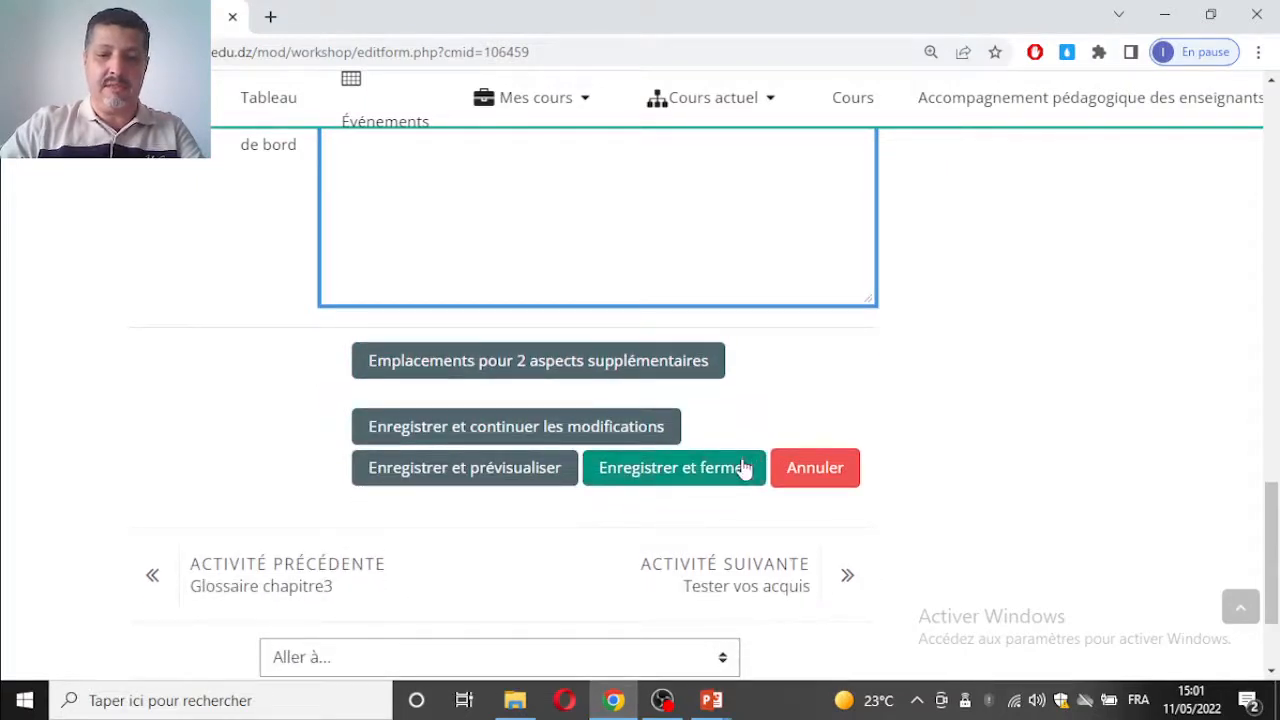
{"action": "left_click", "coordinate": [744, 470]}
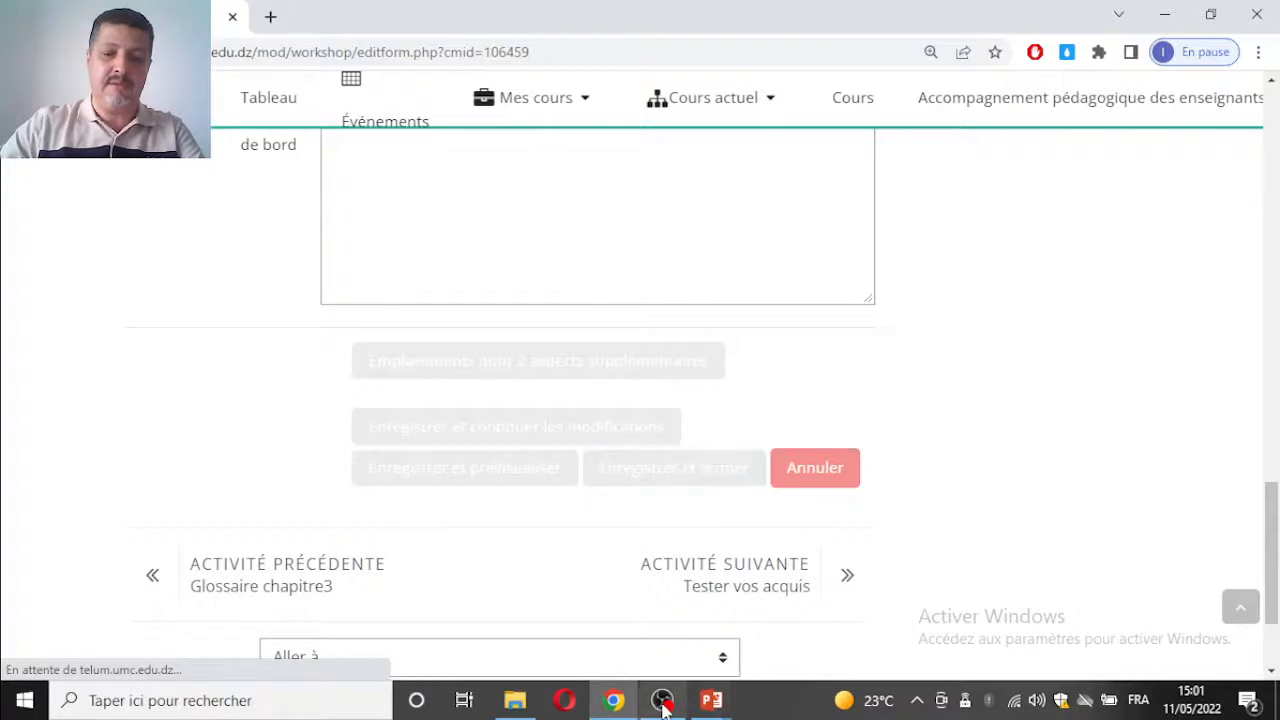
{"action": "mouse_move", "coordinate": [664, 706]}
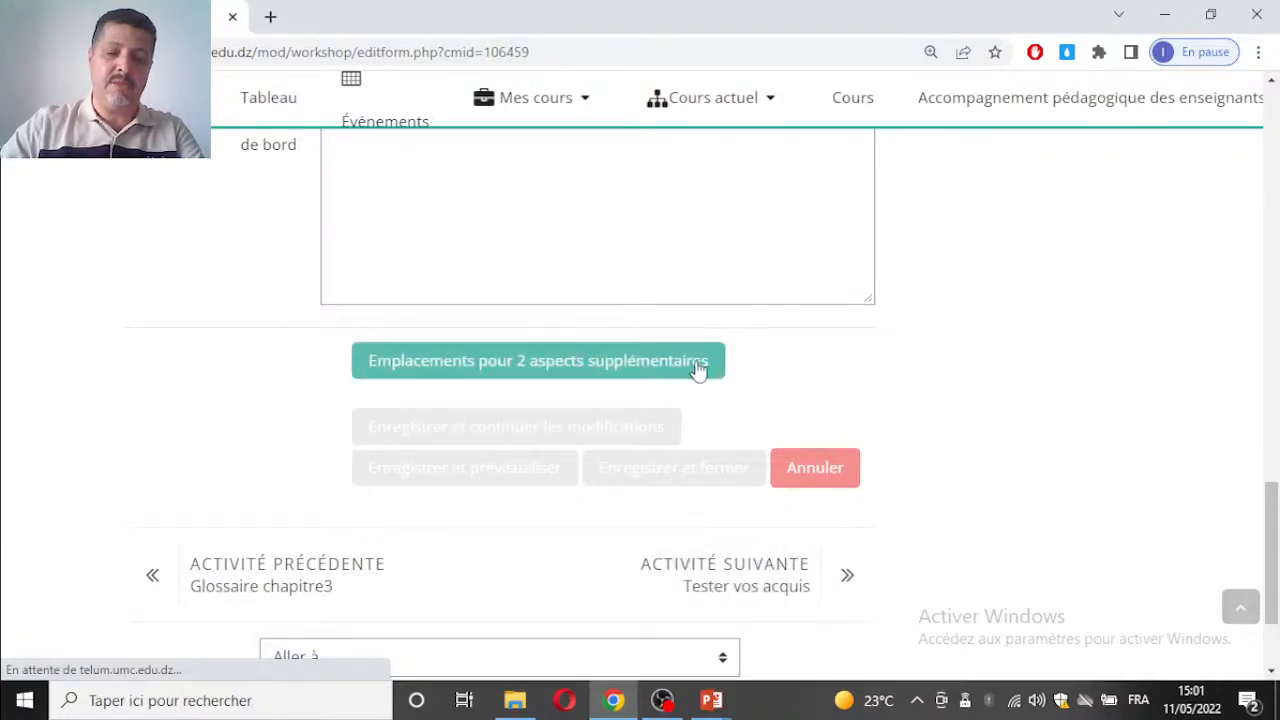
Step: Switch the workshop from the Phase de mise en place to the Phase de remise and confirm the change
{"action": "scroll", "coordinate": [410, 300], "scroll_direction": "down", "scroll_amount": 6}
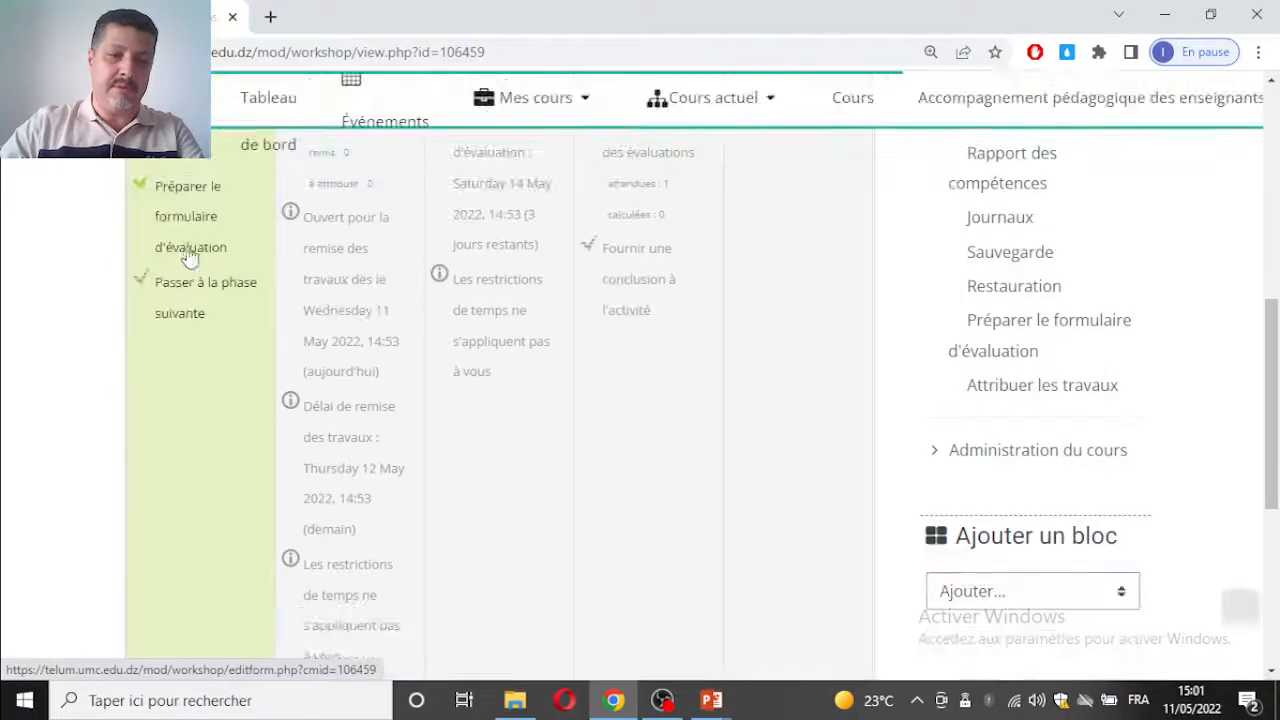
{"action": "scroll", "coordinate": [332, 248], "scroll_direction": "up", "scroll_amount": 1}
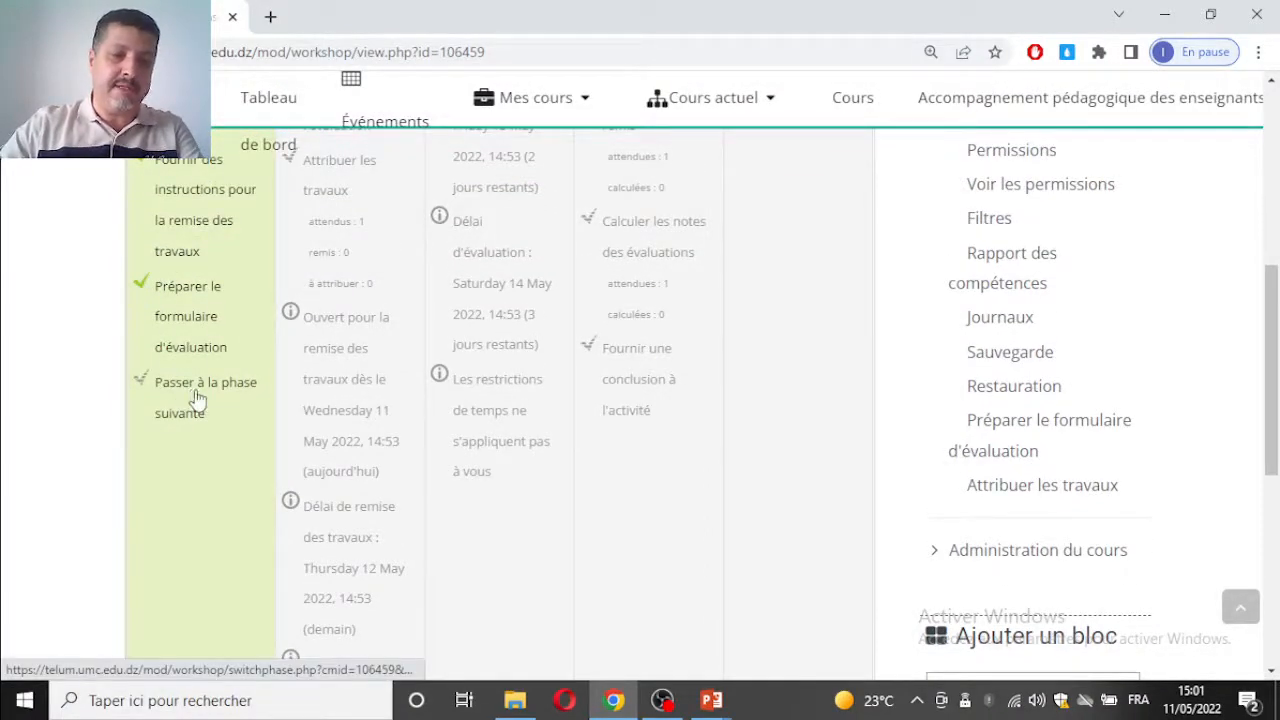
{"action": "scroll", "coordinate": [274, 455], "scroll_direction": "up", "scroll_amount": 2}
{"action": "scroll", "coordinate": [173, 480], "scroll_direction": "down", "scroll_amount": 1}
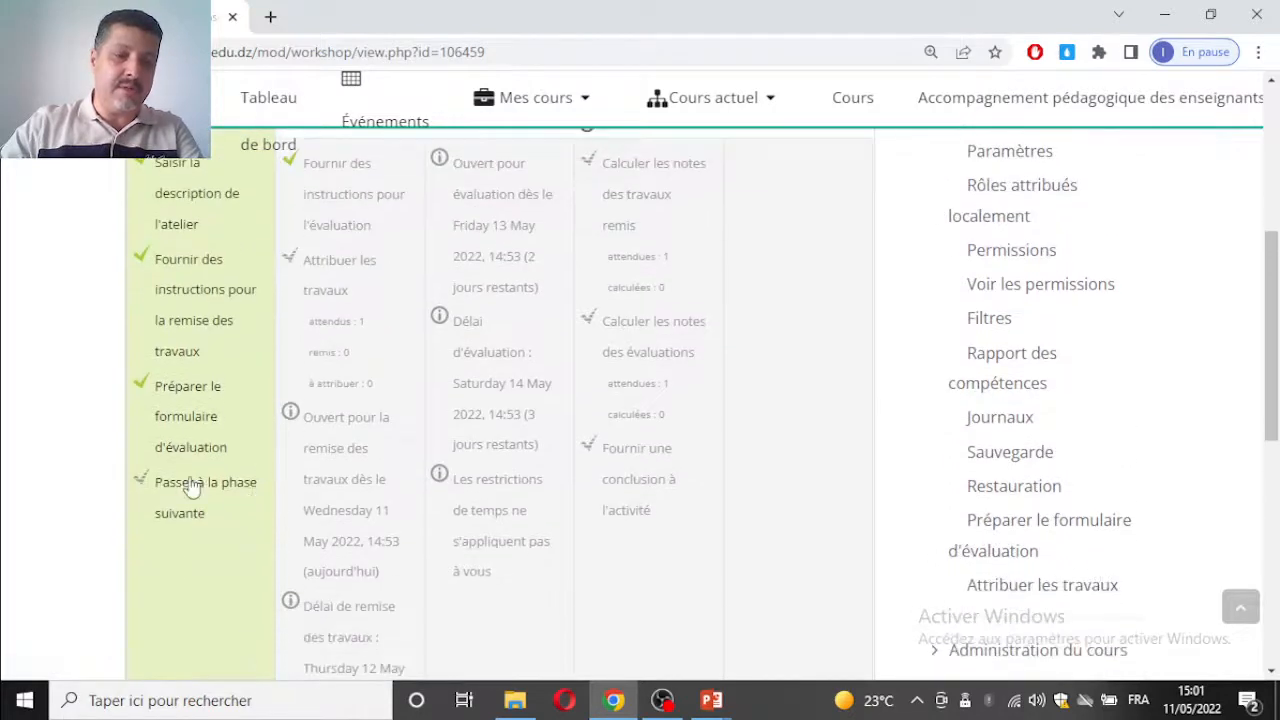
{"action": "scroll", "coordinate": [189, 463], "scroll_direction": "up", "scroll_amount": 2}
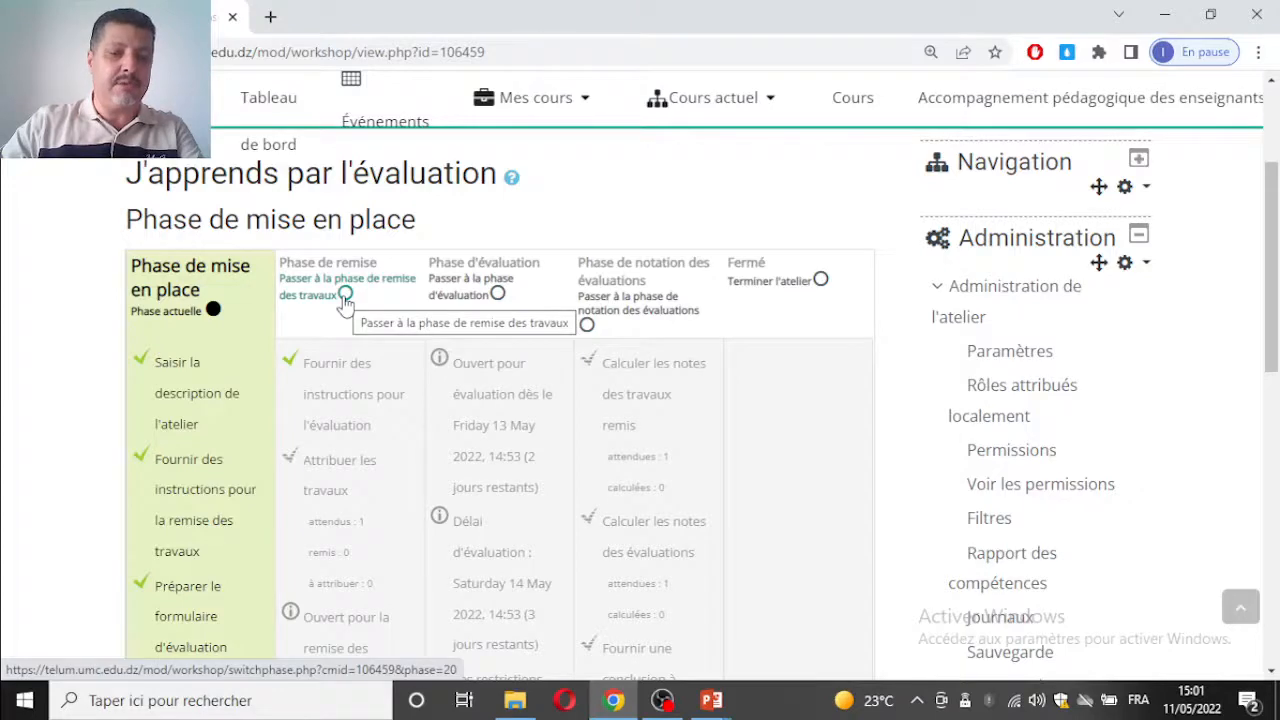
{"action": "scroll", "coordinate": [345, 303], "scroll_direction": "down", "scroll_amount": 3}
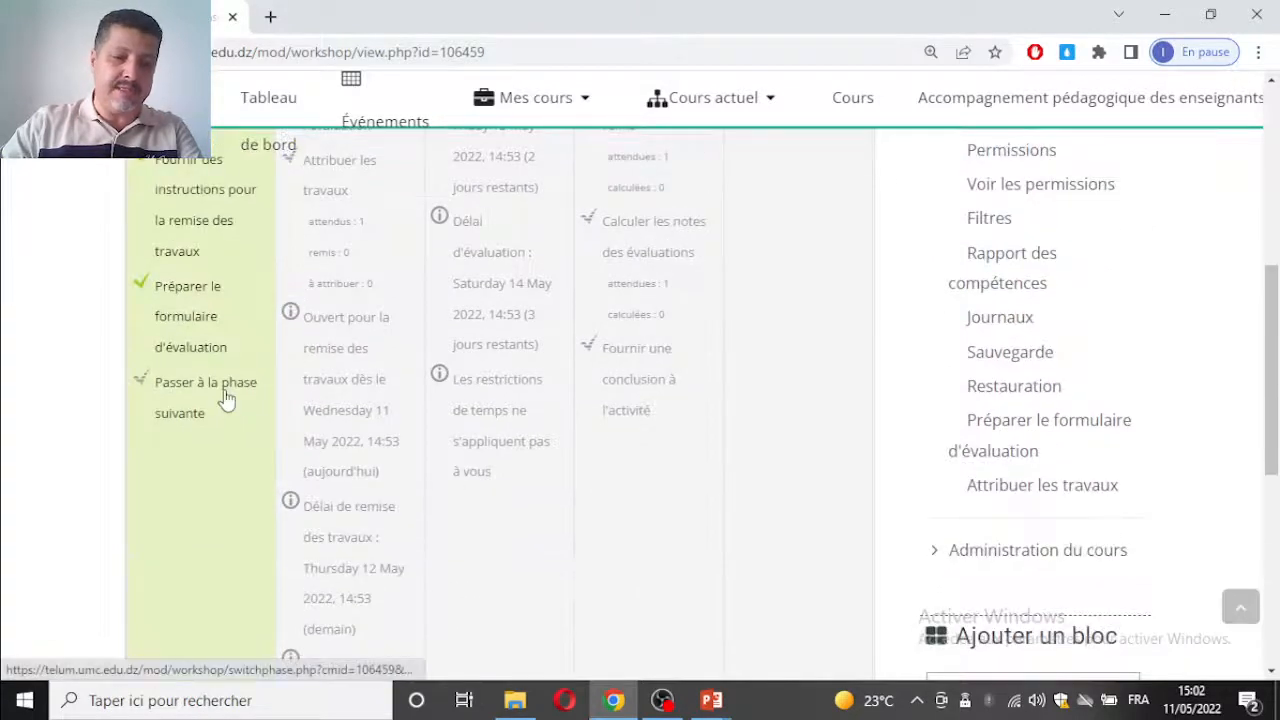
{"action": "scroll", "coordinate": [350, 320], "scroll_direction": "up", "scroll_amount": 2}
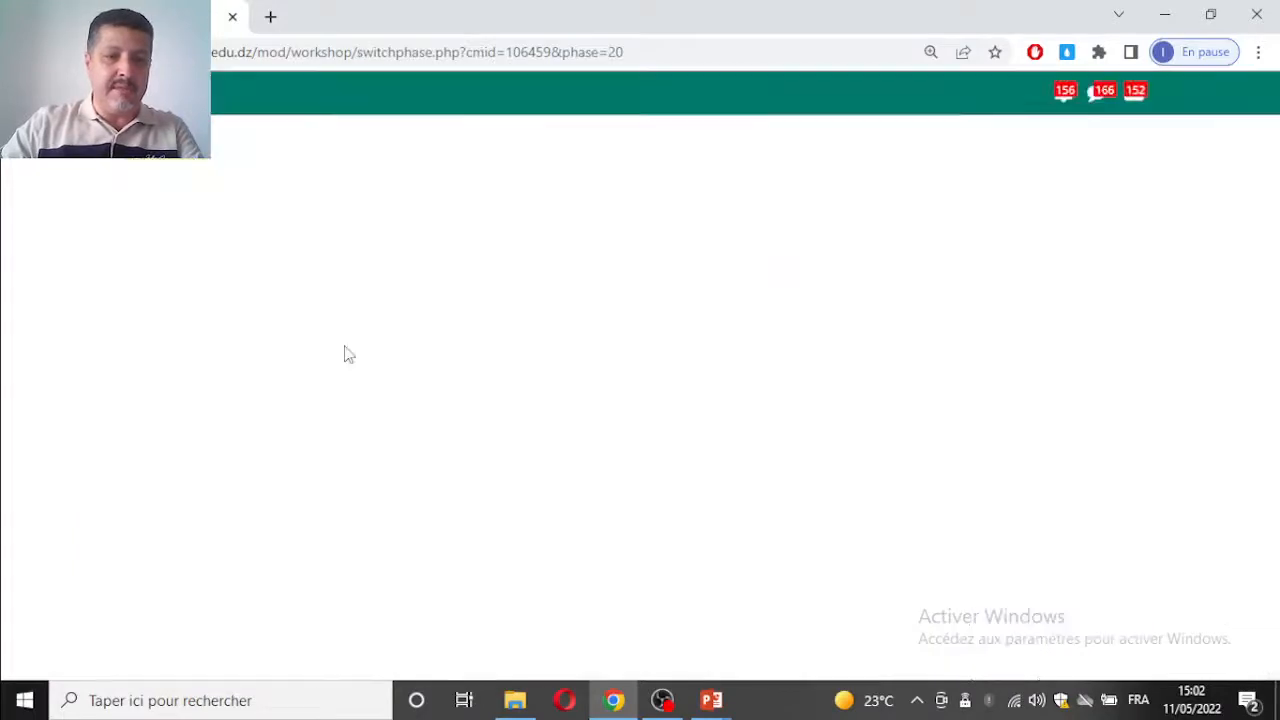
{"action": "scroll", "coordinate": [348, 353], "scroll_direction": "down", "scroll_amount": 5}
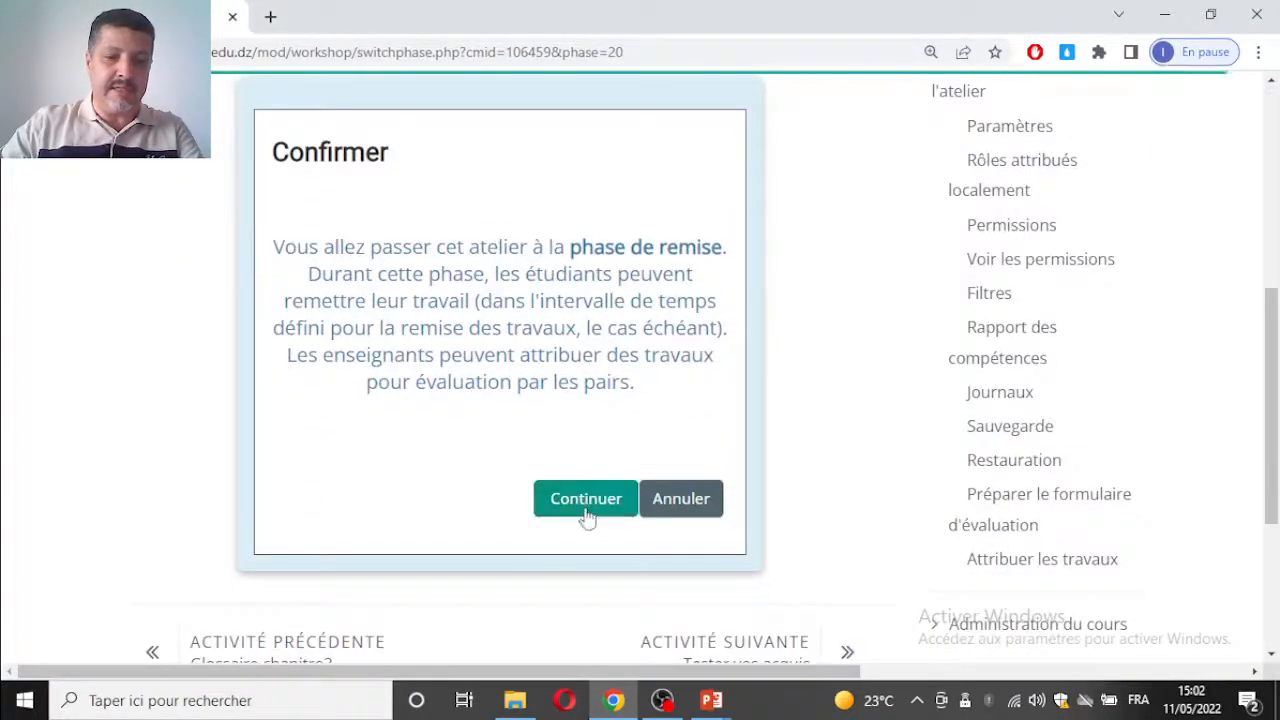
{"action": "left_click", "coordinate": [587, 509]}
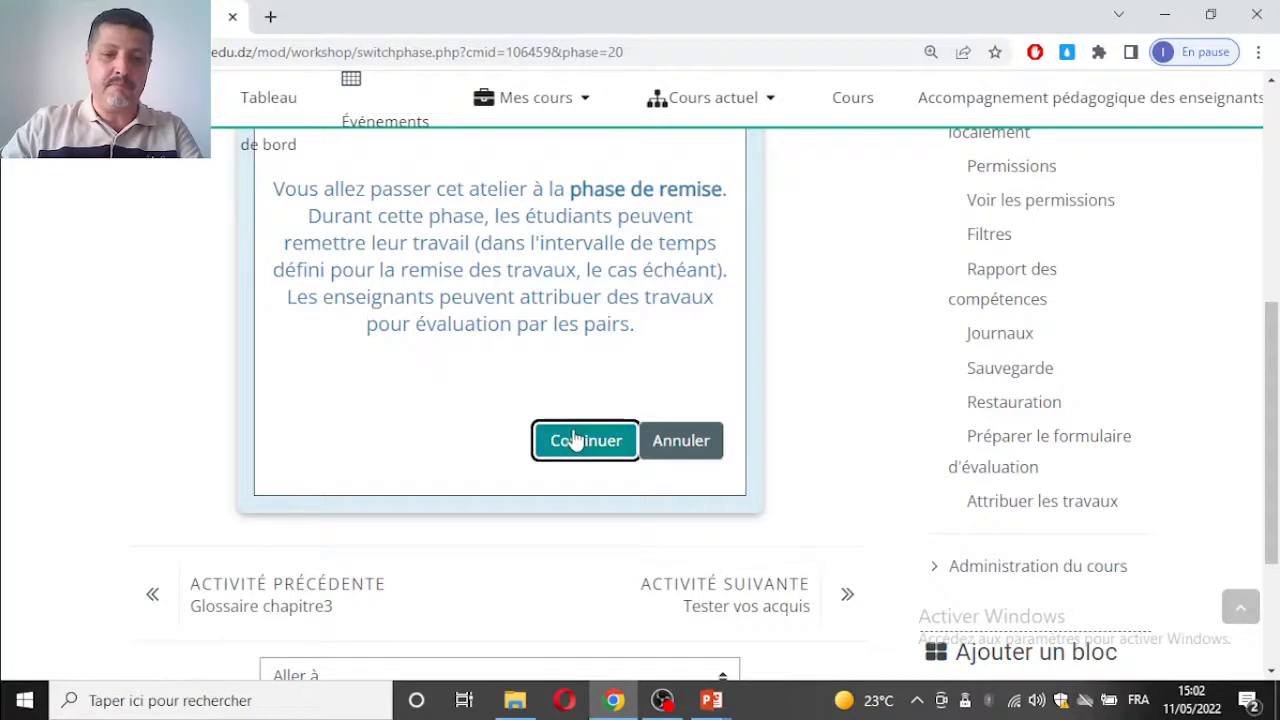
{"action": "scroll", "coordinate": [554, 366], "scroll_direction": "up", "scroll_amount": 1}
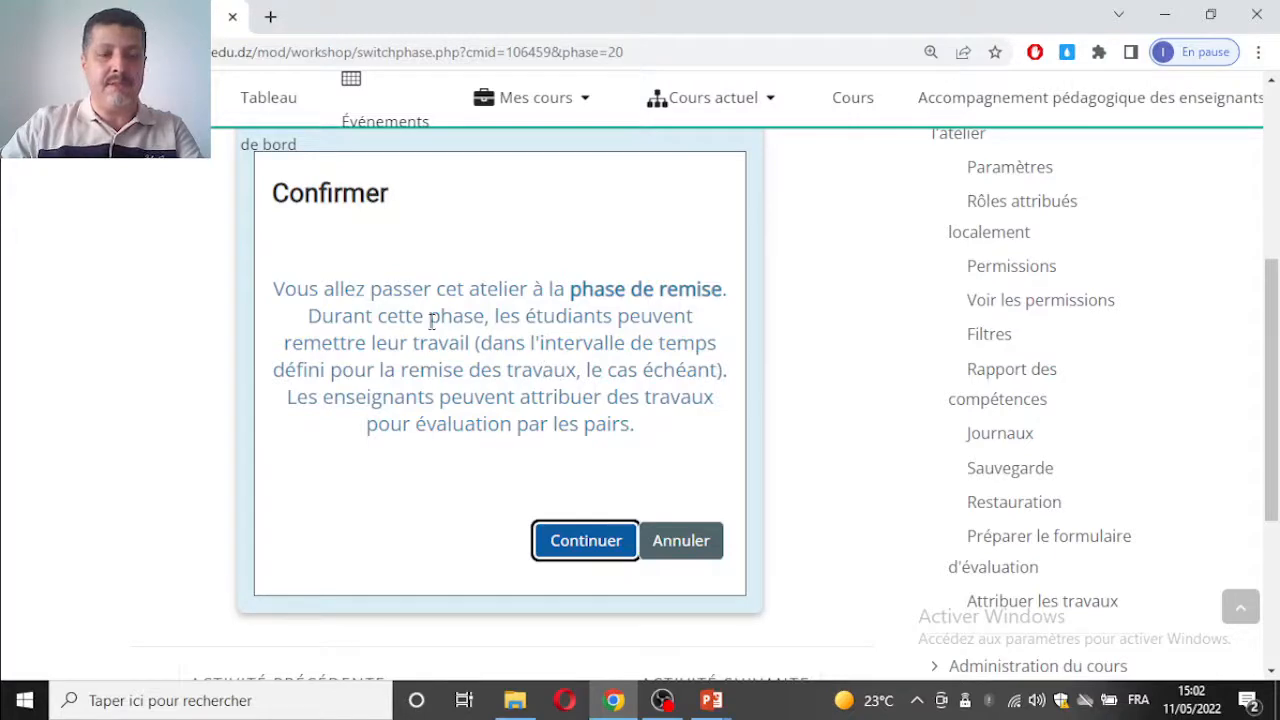
{"action": "key", "text": "Return"}
Step: Examine the tasks in the Phase de remise, especially the expected, submitted and unallocated work under Attribuer les travaux
{"action": "scroll", "coordinate": [340, 425], "scroll_direction": "down", "scroll_amount": 2}
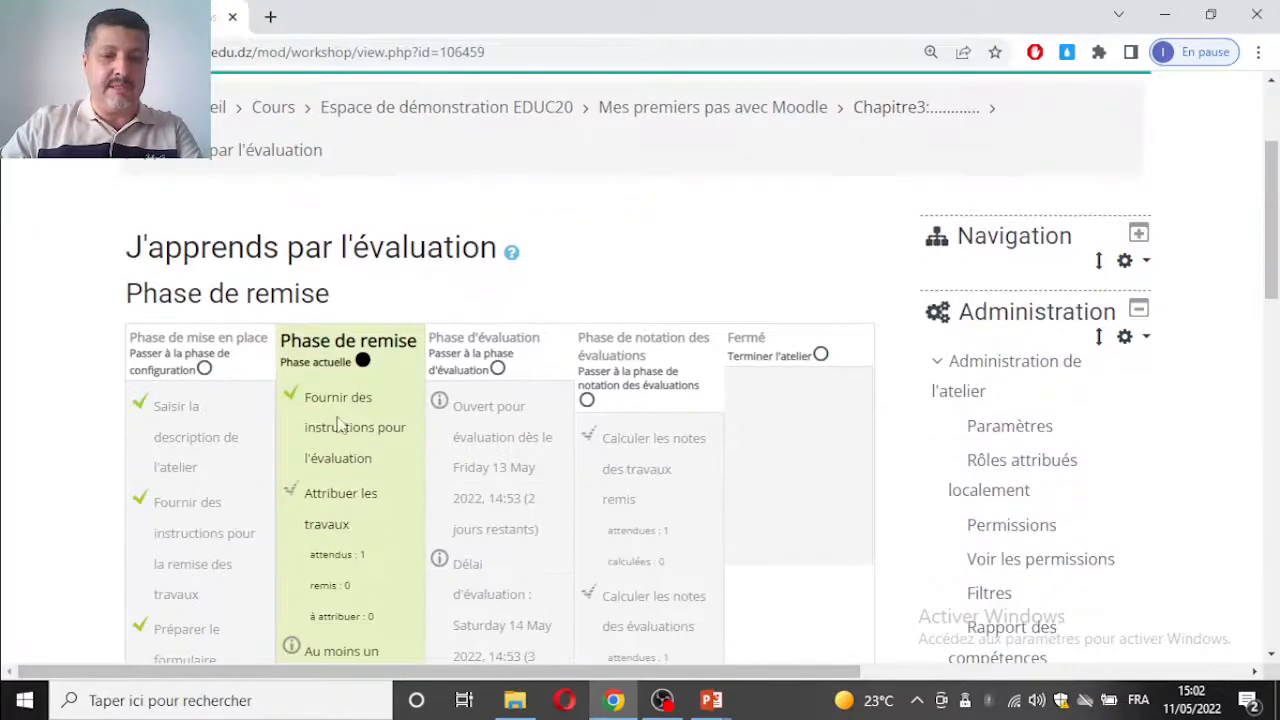
{"action": "scroll", "coordinate": [340, 425], "scroll_direction": "down", "scroll_amount": 2}
{"action": "scroll", "coordinate": [263, 337], "scroll_direction": "up", "scroll_amount": 2}
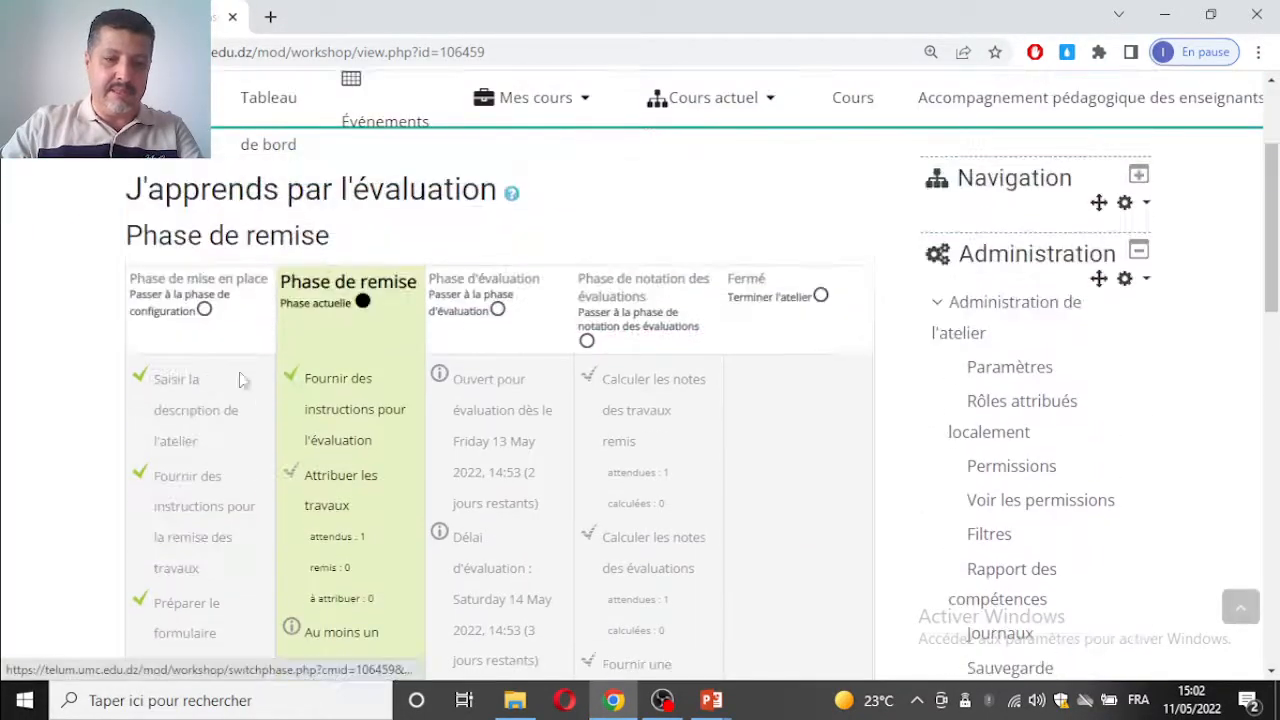
{"action": "scroll", "coordinate": [357, 374], "scroll_direction": "down", "scroll_amount": 2}
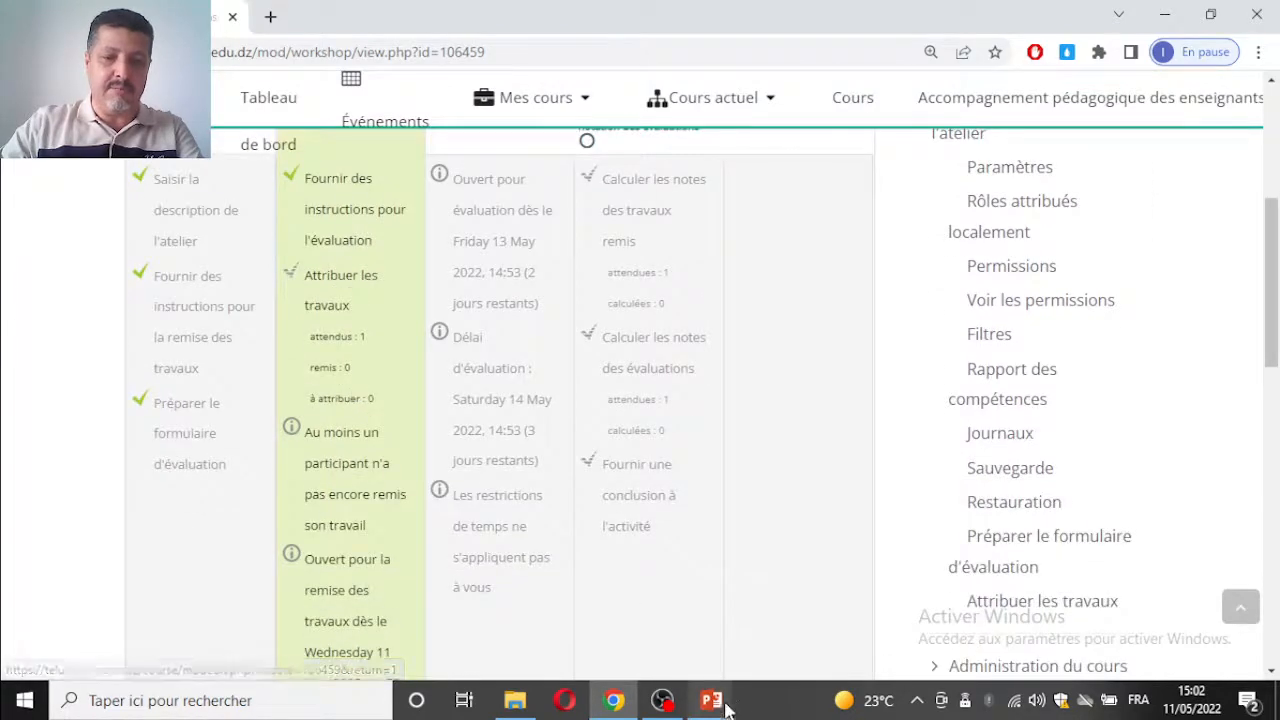
{"action": "scroll", "coordinate": [350, 287], "scroll_direction": "up", "scroll_amount": 1}
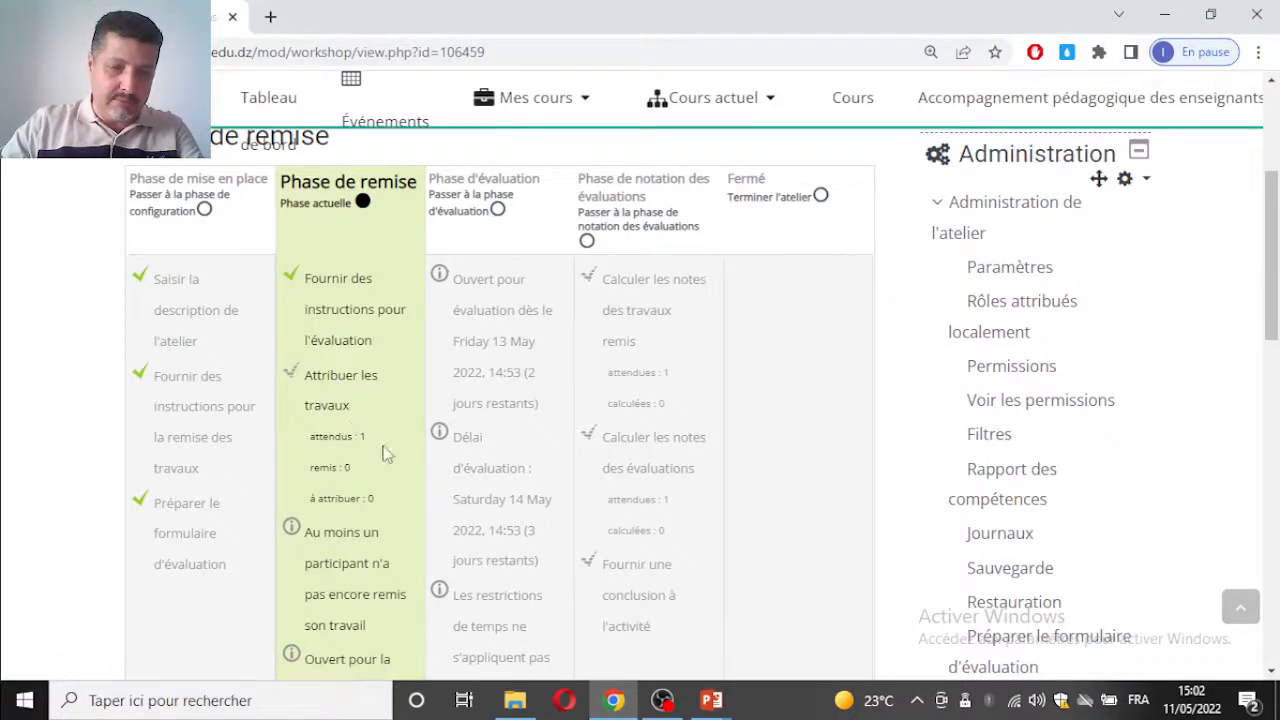
{"action": "left_click_drag", "start_coordinate": [311, 436], "coordinate": [365, 440]}
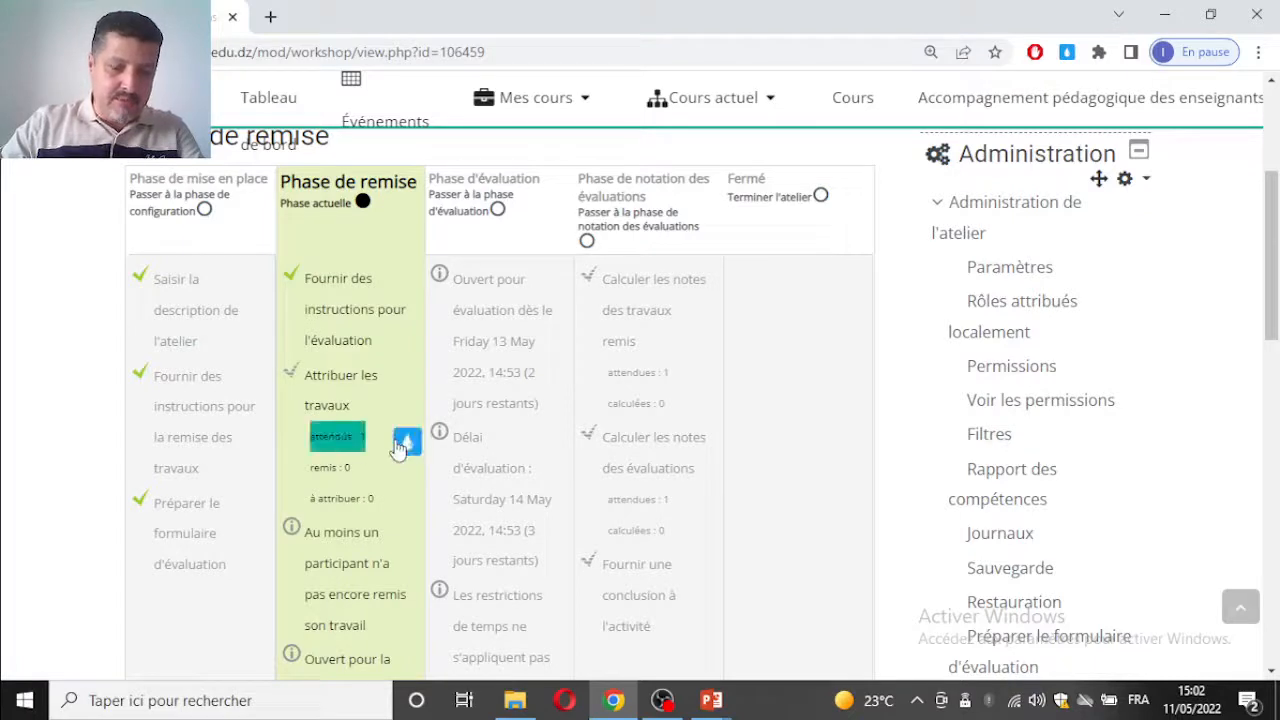
{"action": "left_click", "coordinate": [367, 455]}
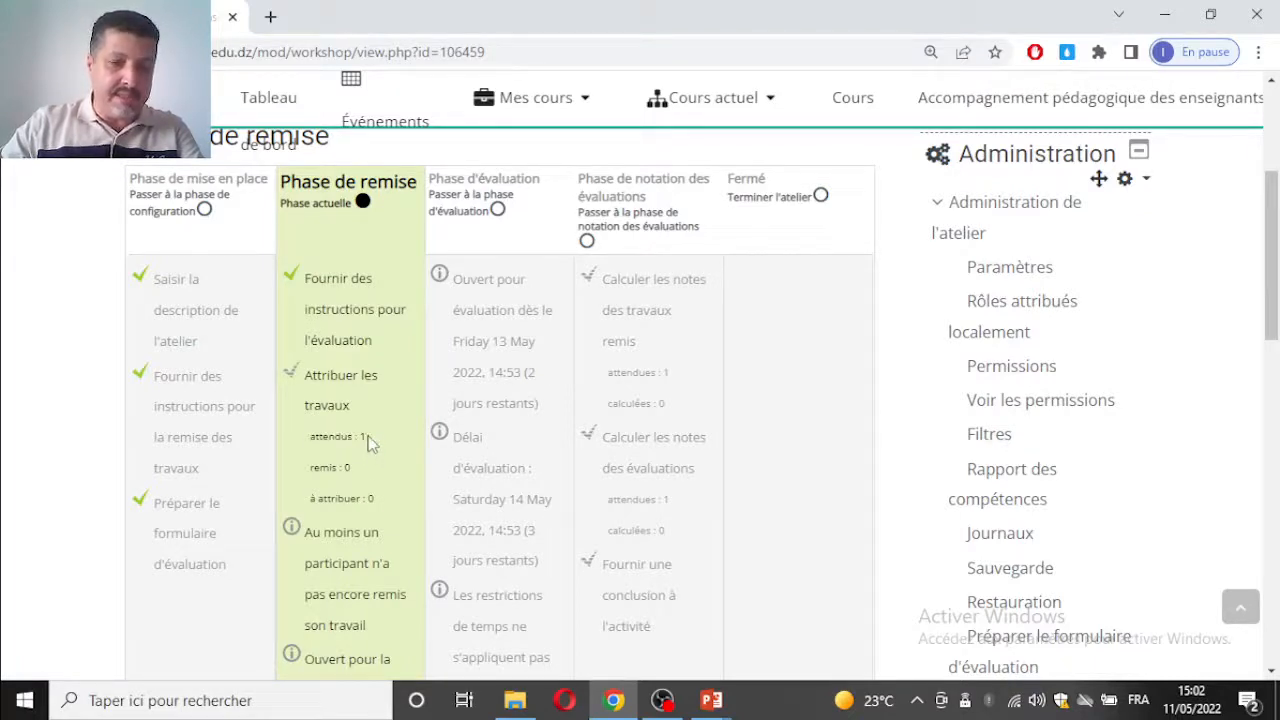
{"action": "double_click", "coordinate": [362, 436]}
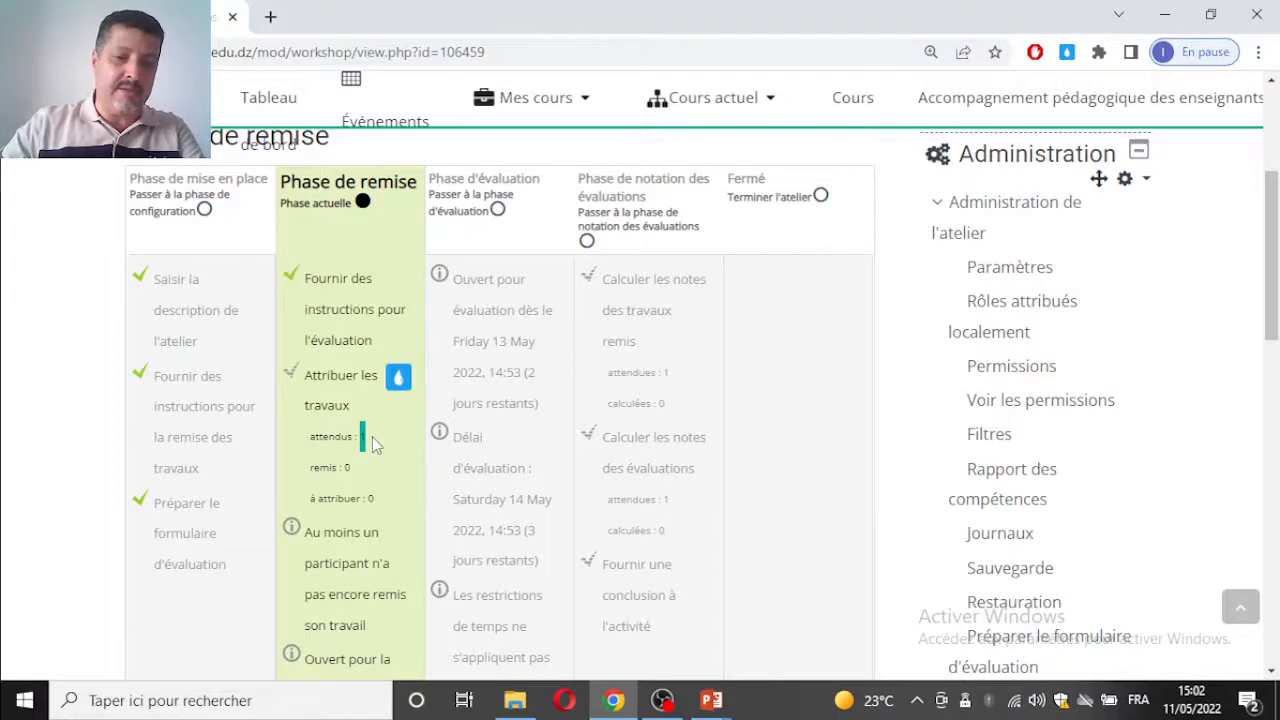
Step: Check the attendus, remis and à attribuer figures listed under Attribuer les travaux in the Phase de remise
{"action": "scroll", "coordinate": [362, 435], "scroll_direction": "down", "scroll_amount": 2}
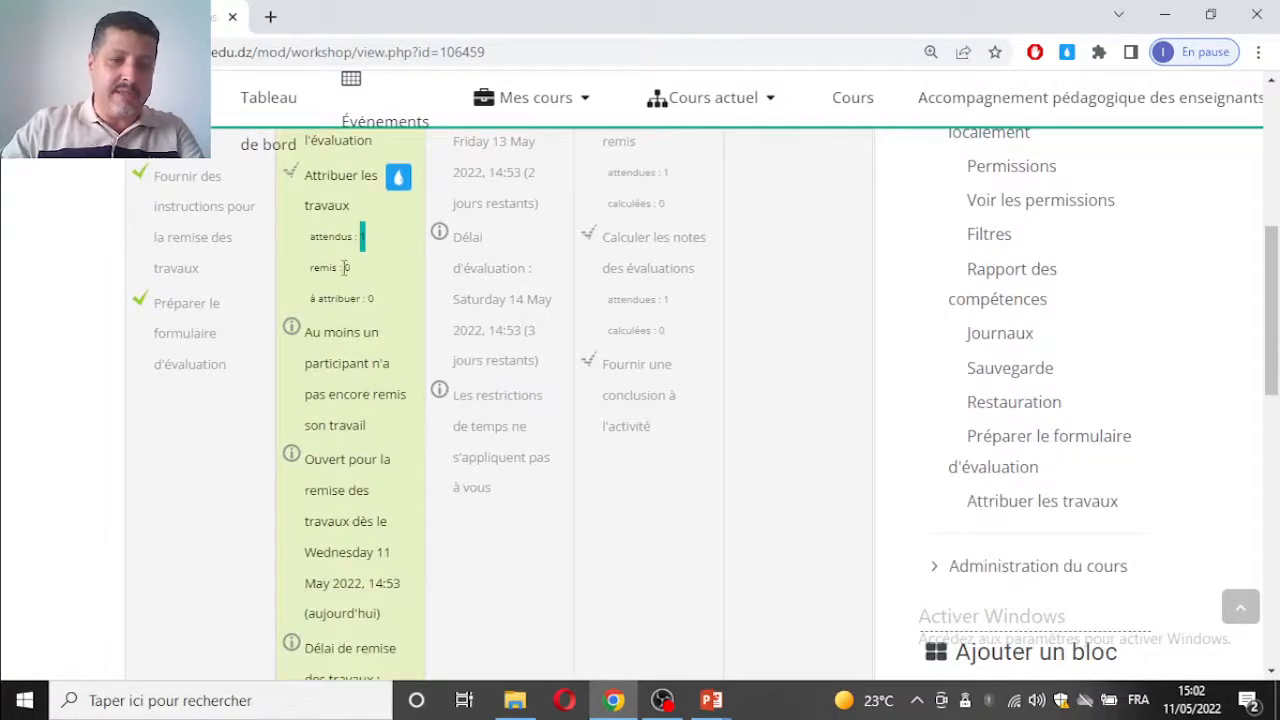
{"action": "left_click", "coordinate": [344, 268]}
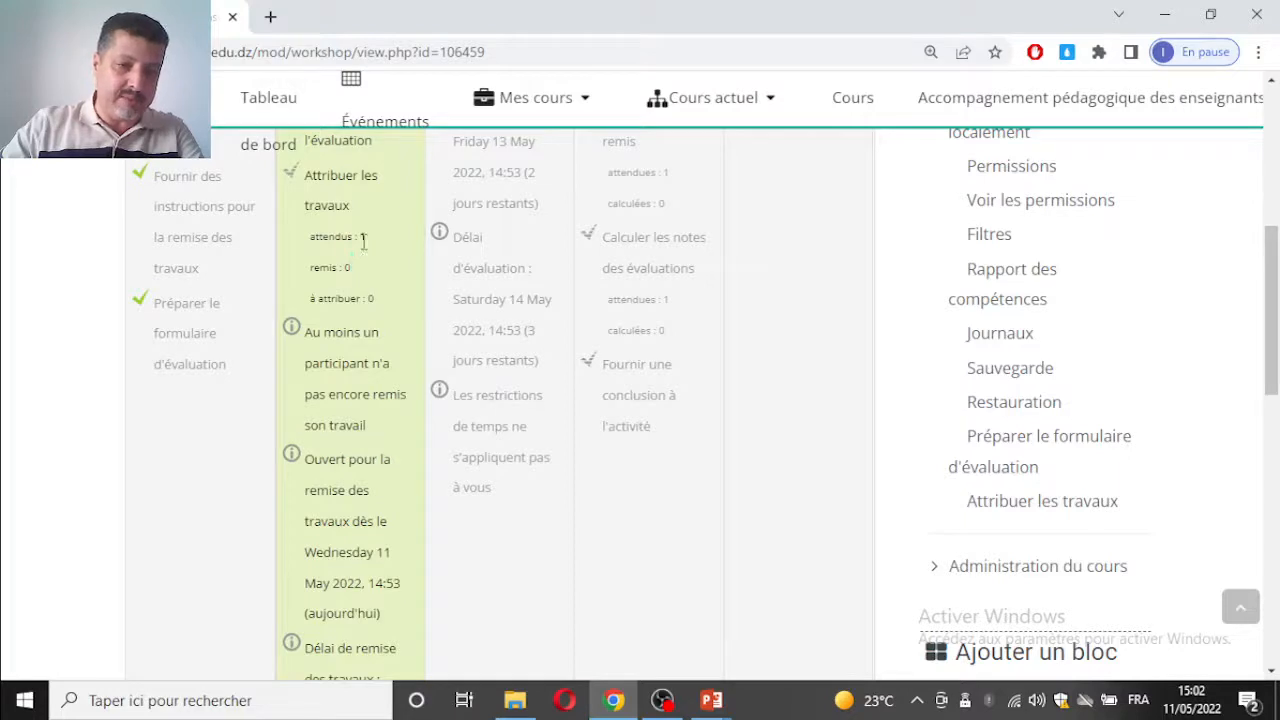
{"action": "double_click", "coordinate": [370, 299]}
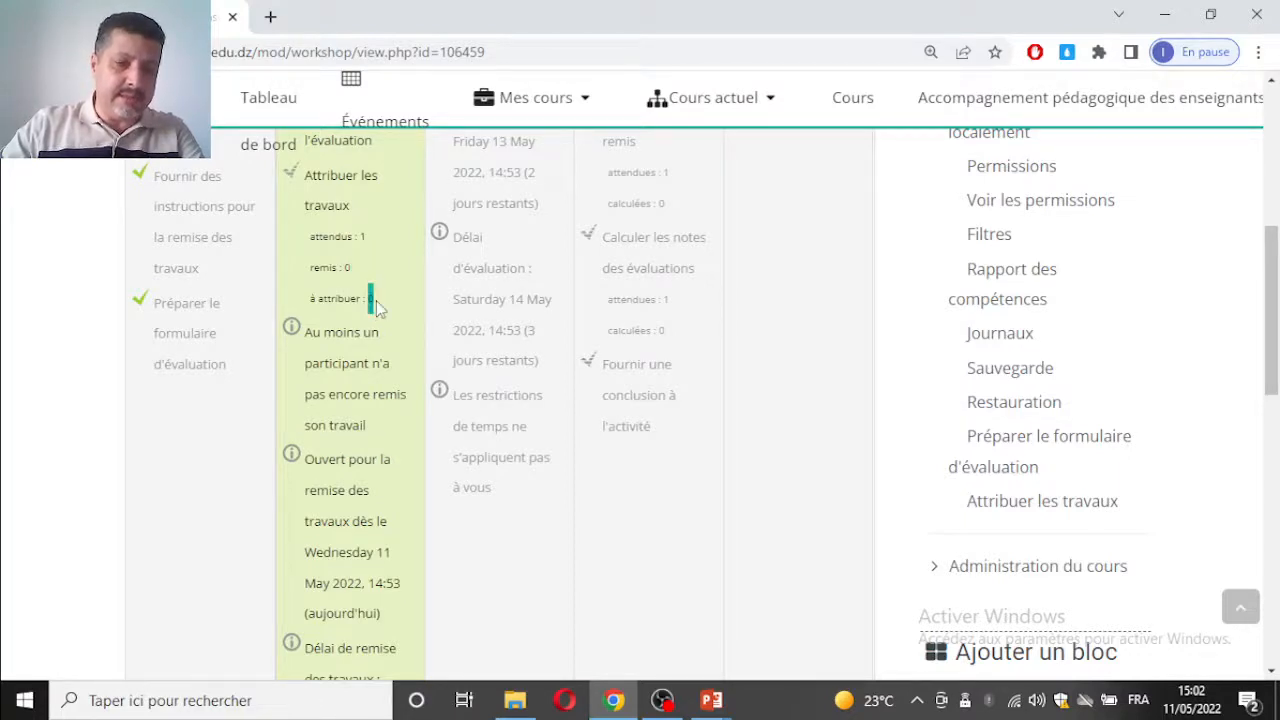
{"action": "double_click", "coordinate": [346, 268]}
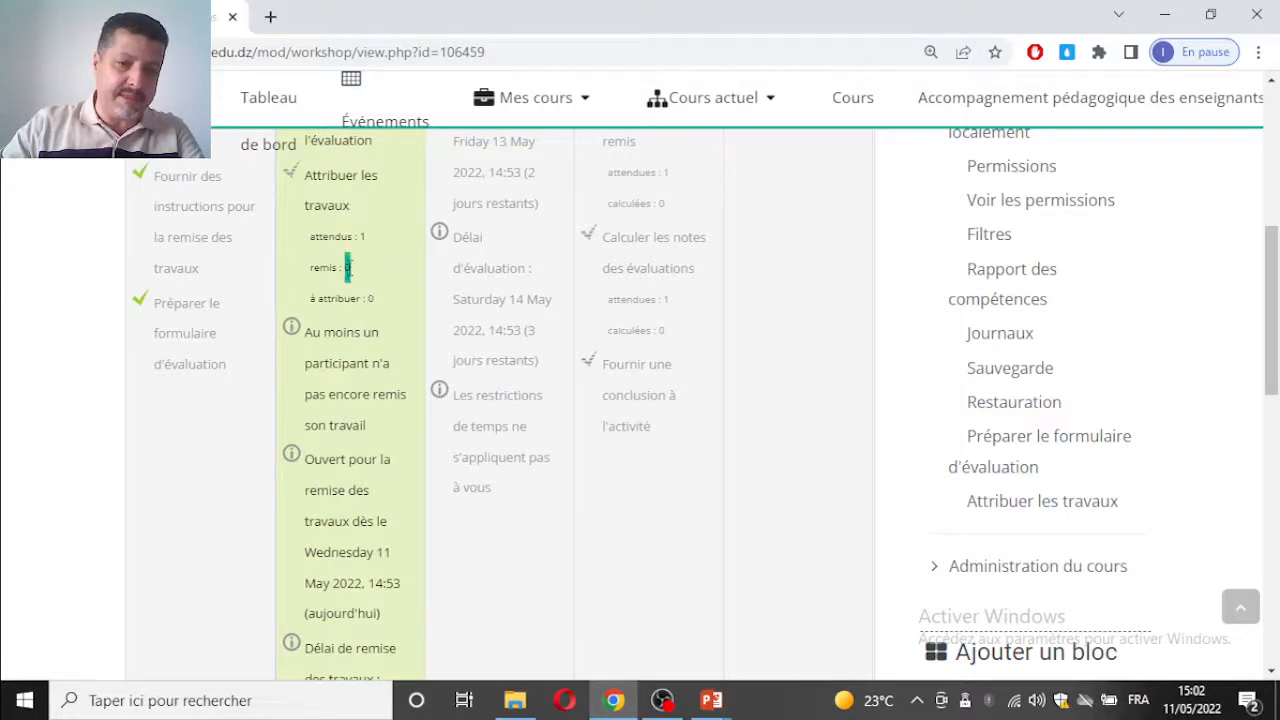
{"action": "left_click", "coordinate": [390, 315]}
{"action": "double_click", "coordinate": [370, 299]}
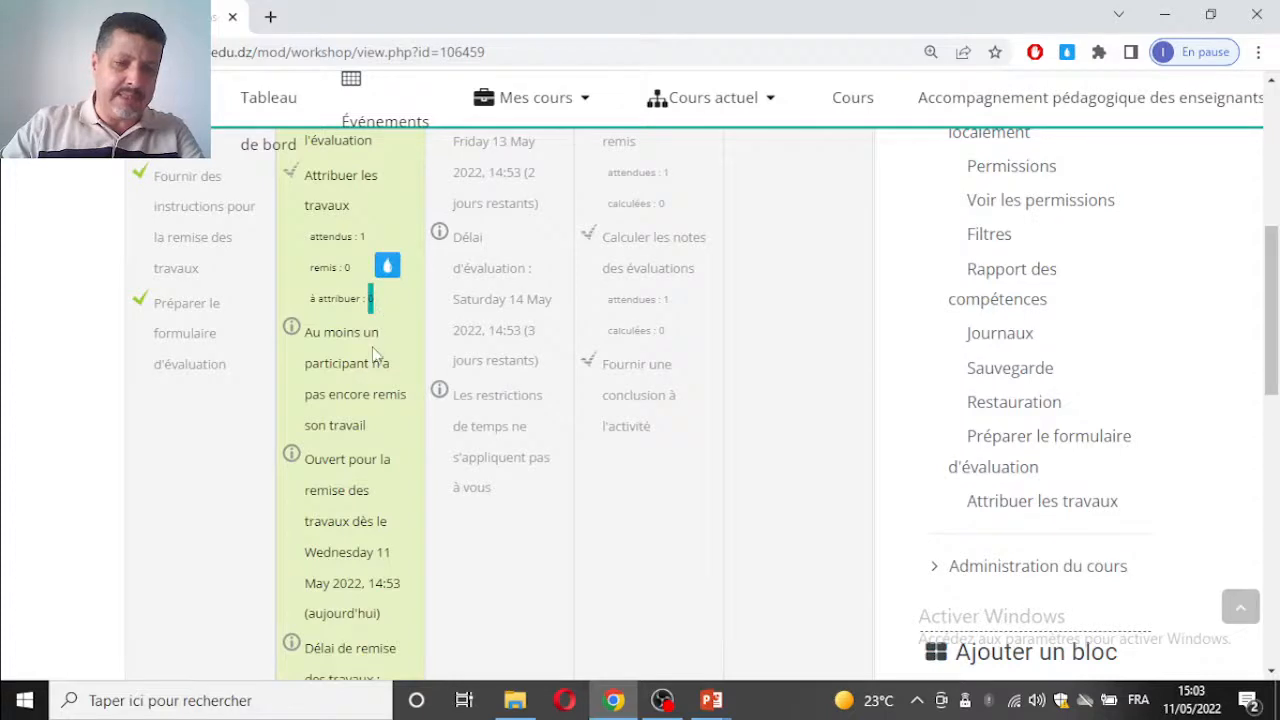
Step: Review the remaining Phase de remise entries: participants without submissions, opening date, submission deadline, time restrictions and the move to the following phase
{"action": "scroll", "coordinate": [376, 358], "scroll_direction": "down", "scroll_amount": 1}
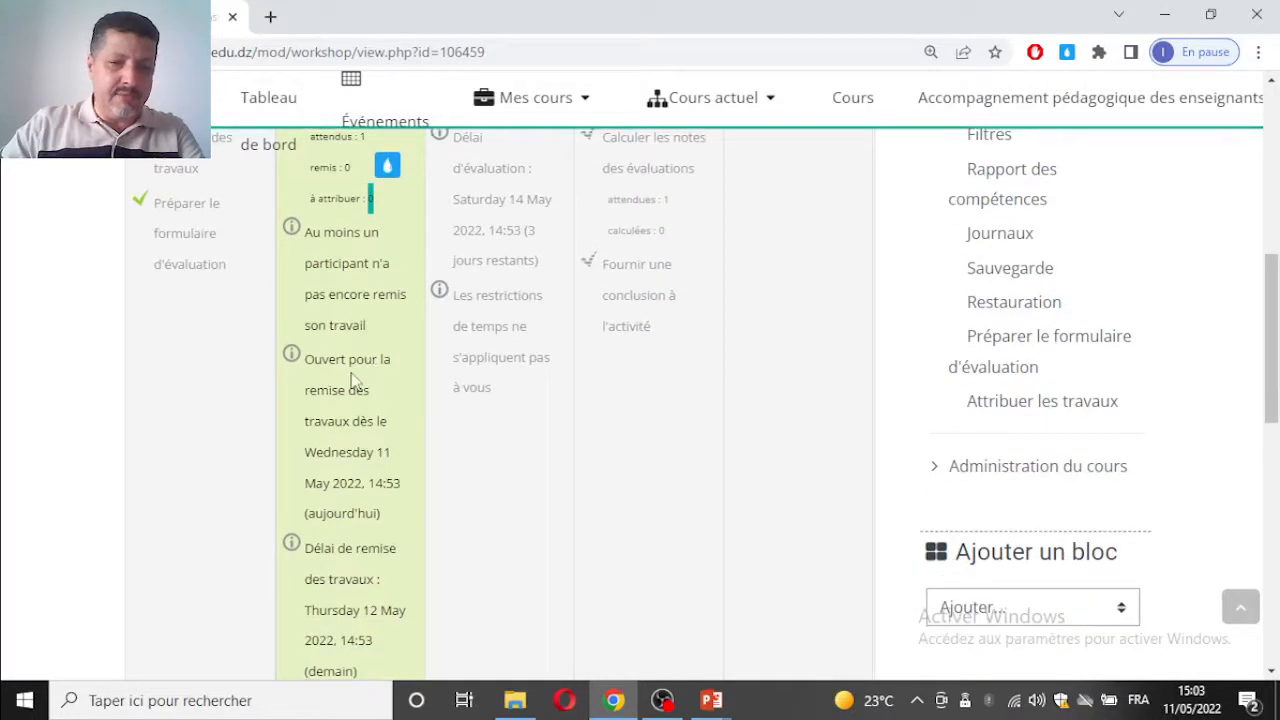
{"action": "scroll", "coordinate": [352, 380], "scroll_direction": "down", "scroll_amount": 2}
{"action": "scroll", "coordinate": [352, 277], "scroll_direction": "up", "scroll_amount": 2}
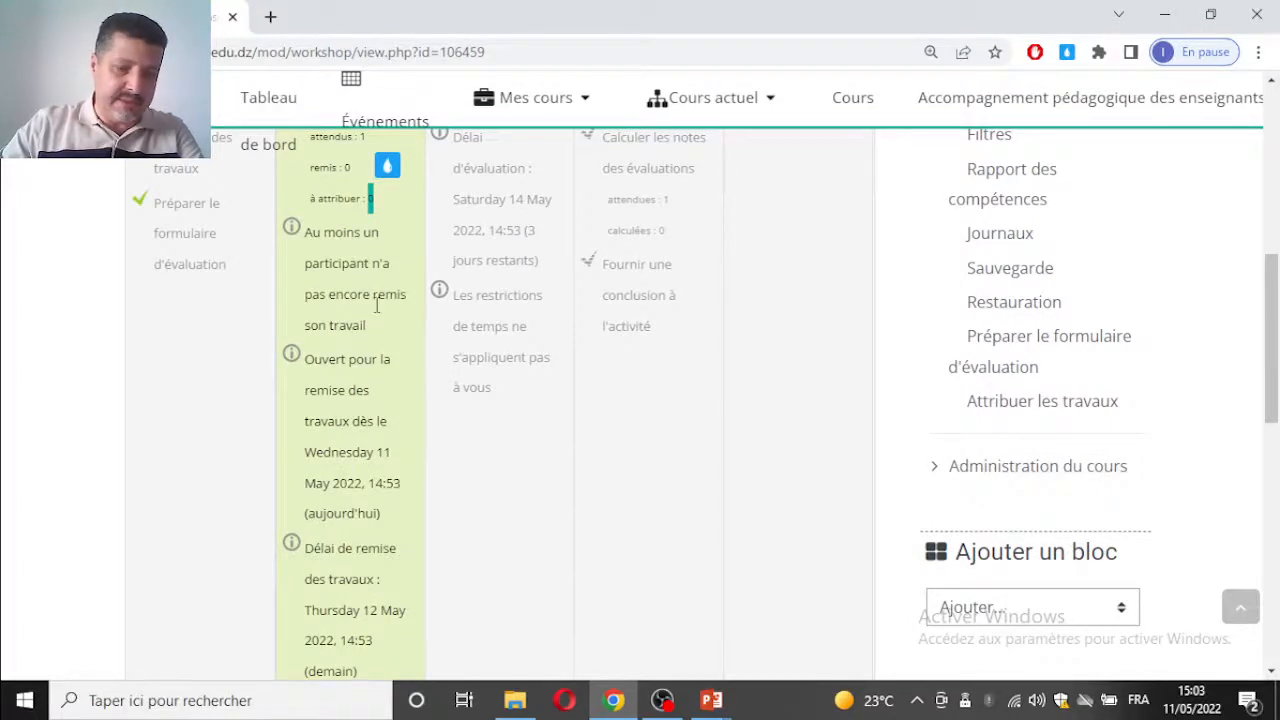
{"action": "scroll", "coordinate": [400, 320], "scroll_direction": "down", "scroll_amount": 1}
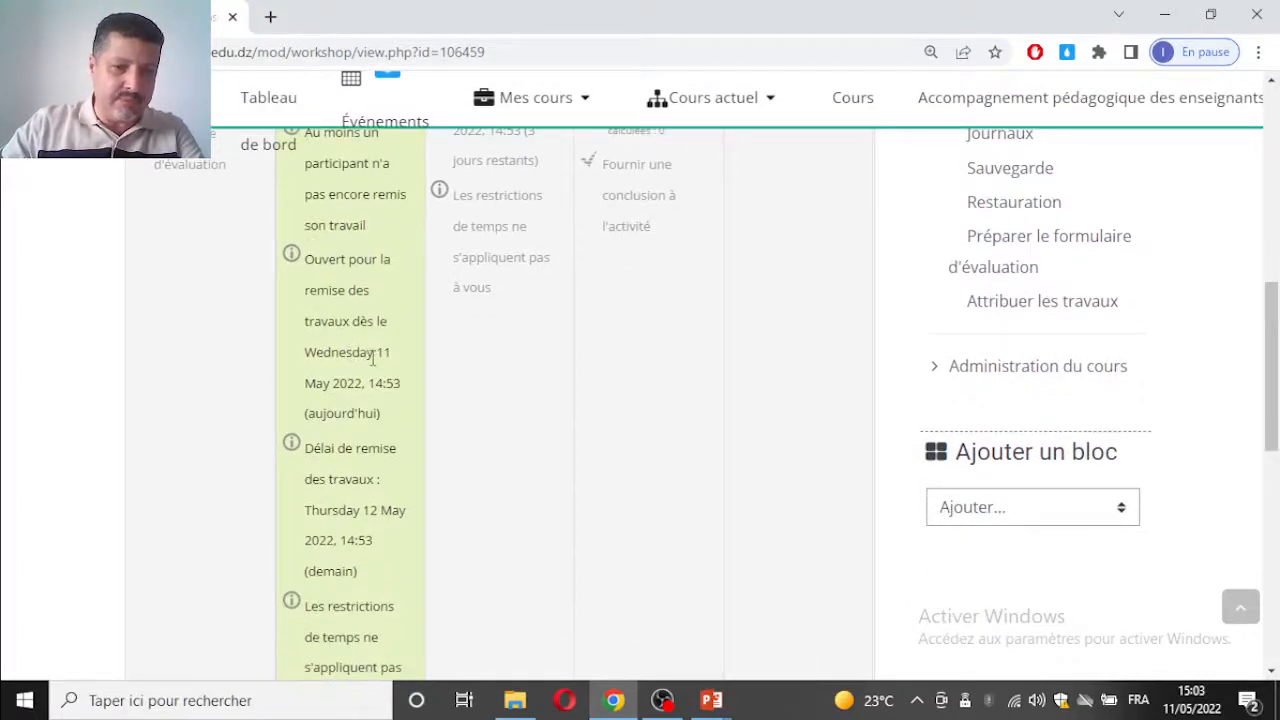
{"action": "scroll", "coordinate": [372, 358], "scroll_direction": "down", "scroll_amount": 2}
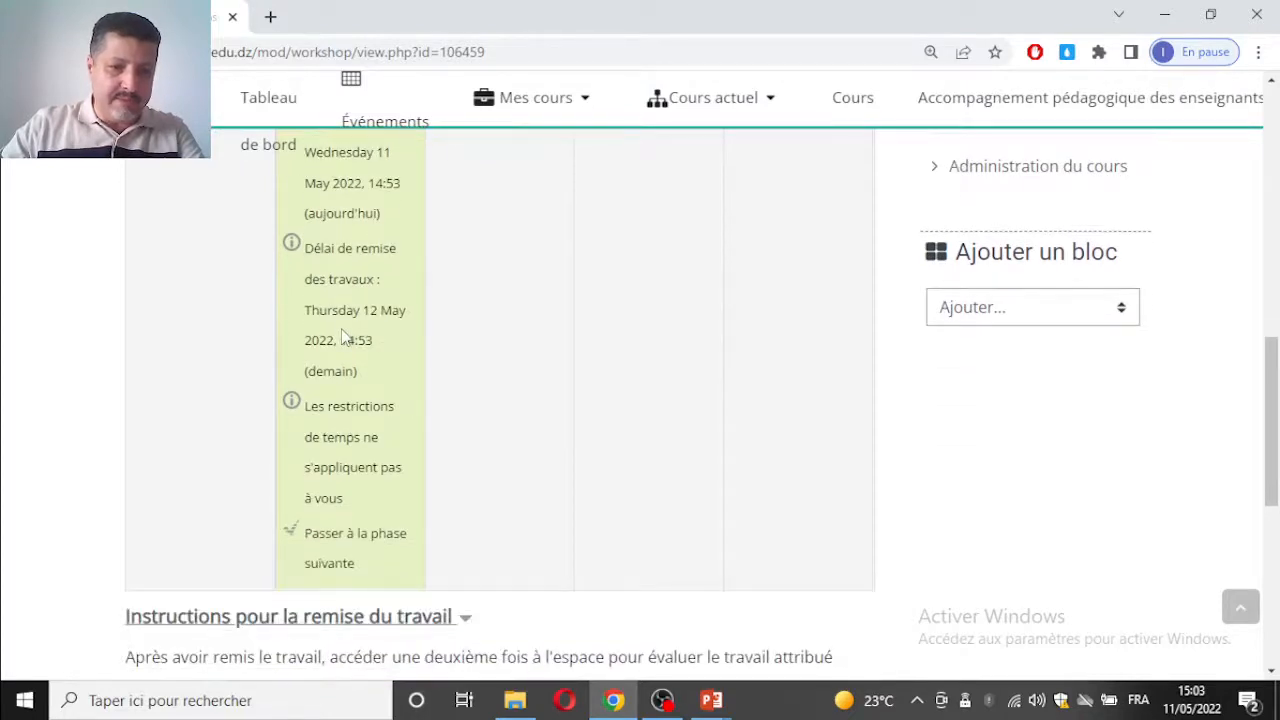
{"action": "scroll", "coordinate": [344, 336], "scroll_direction": "down", "scroll_amount": 1}
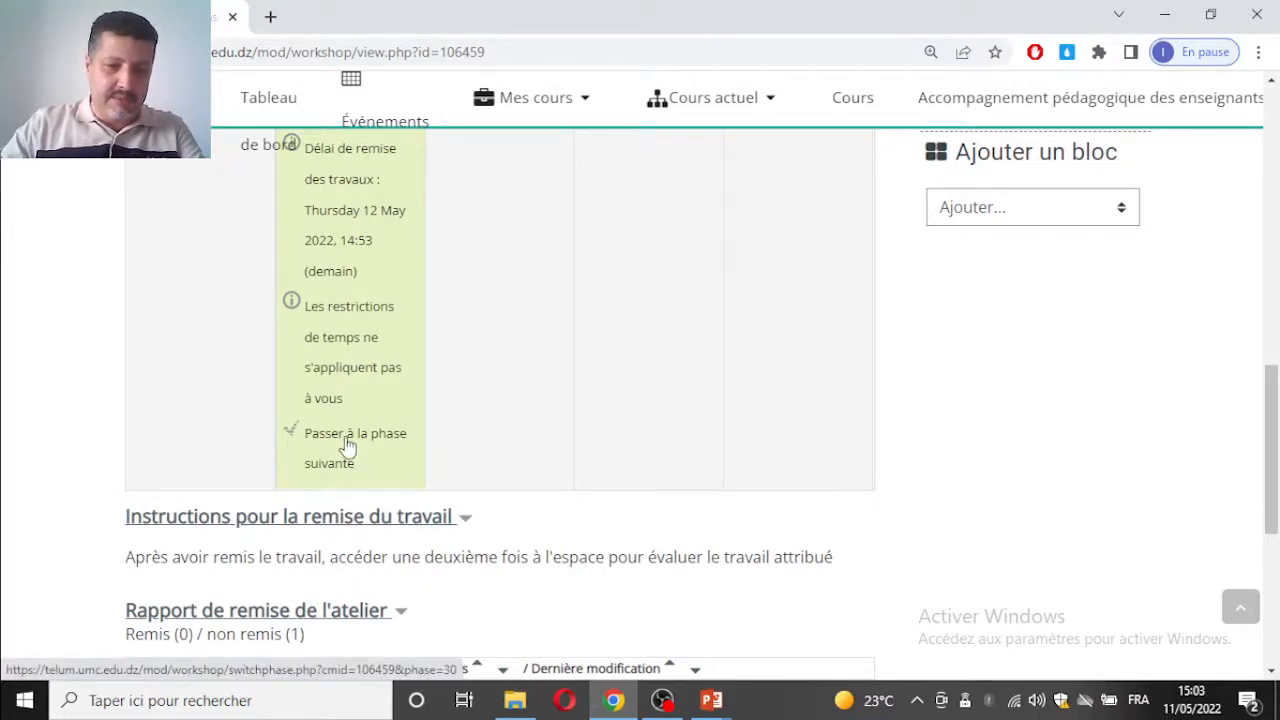
{"action": "scroll", "coordinate": [344, 440], "scroll_direction": "up", "scroll_amount": 5}
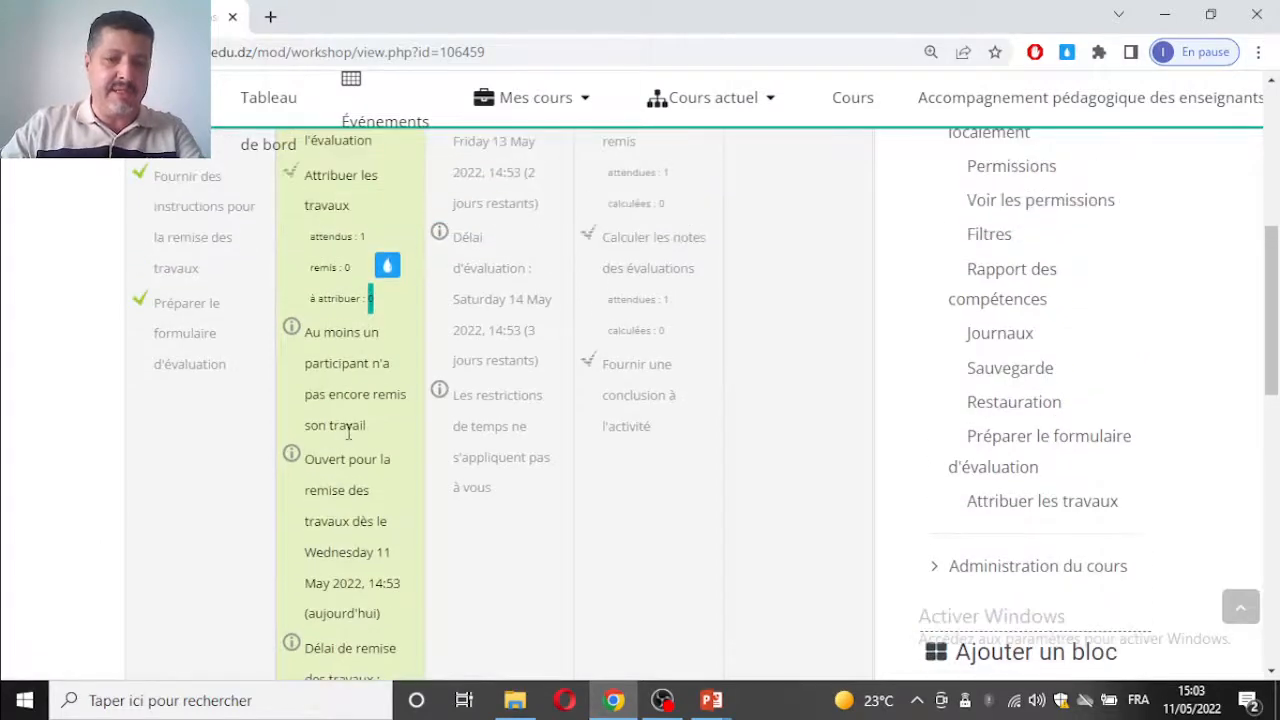
{"action": "scroll", "coordinate": [348, 432], "scroll_direction": "up", "scroll_amount": 3}
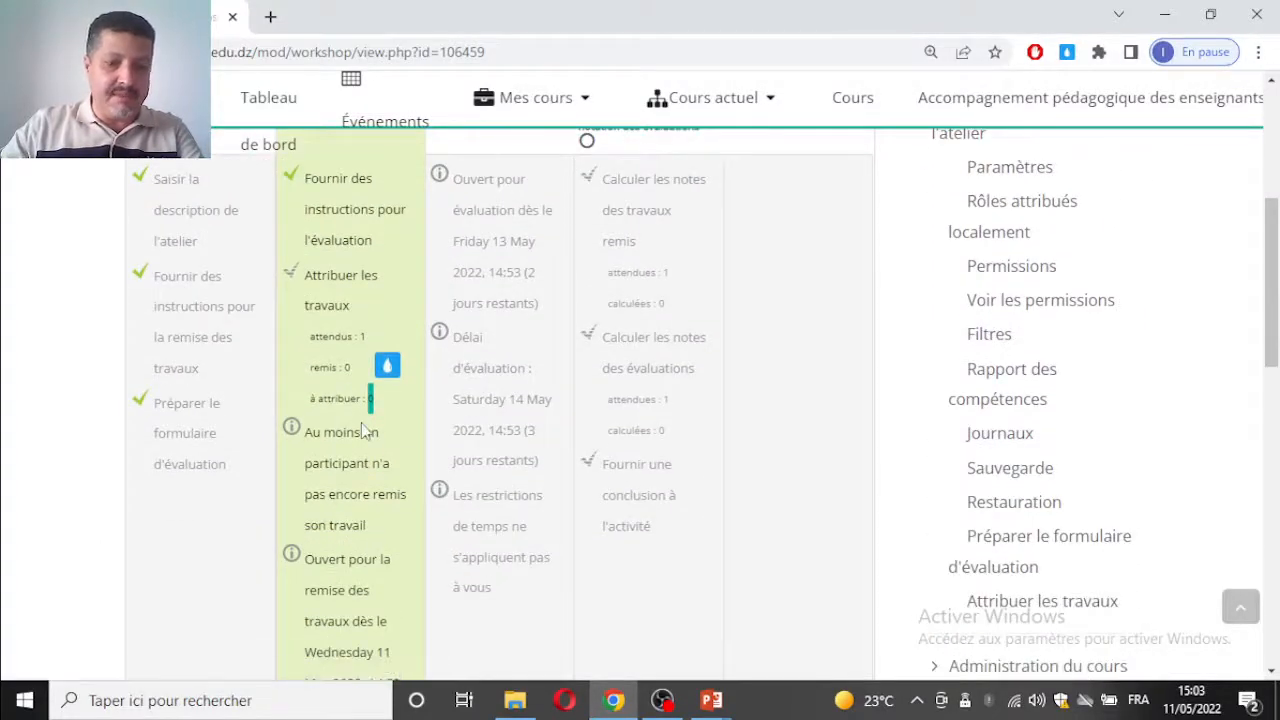
{"action": "scroll", "coordinate": [362, 425], "scroll_direction": "down", "scroll_amount": 1}
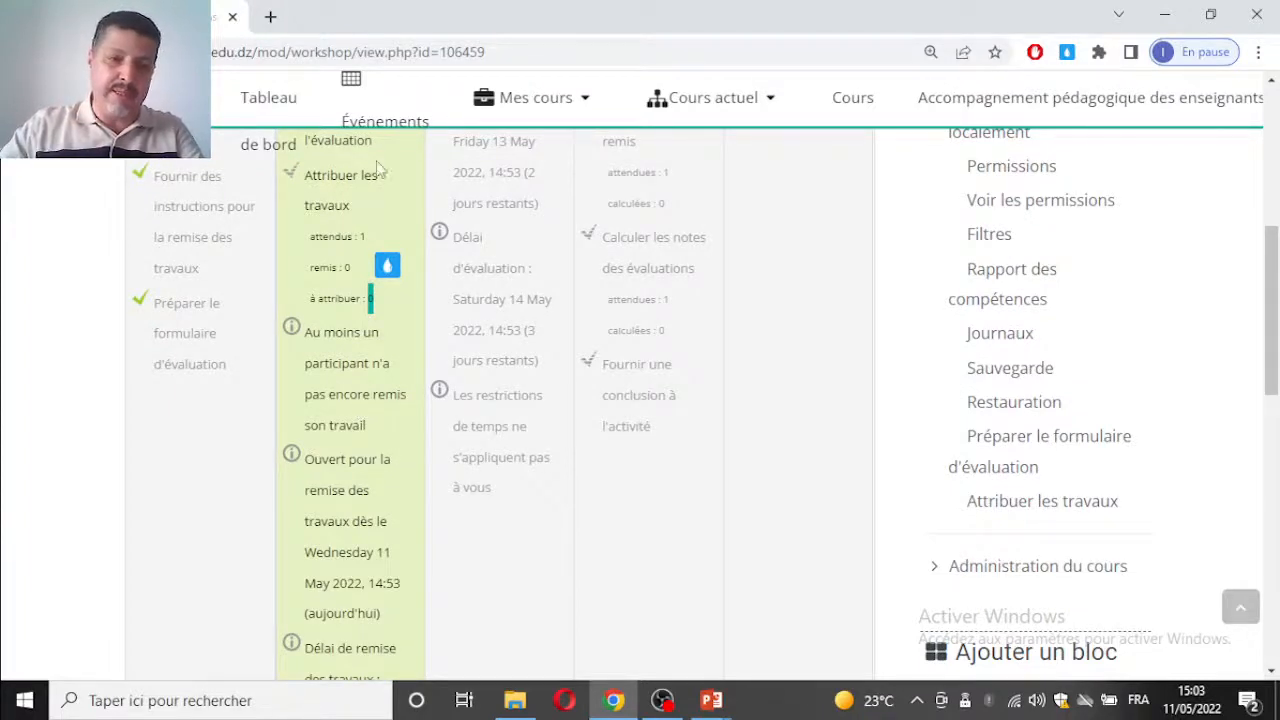
Step: Open the Attribuer les travaux task of the workshop and view the available allocation methods
{"action": "scroll", "coordinate": [375, 161], "scroll_direction": "up", "scroll_amount": 2}
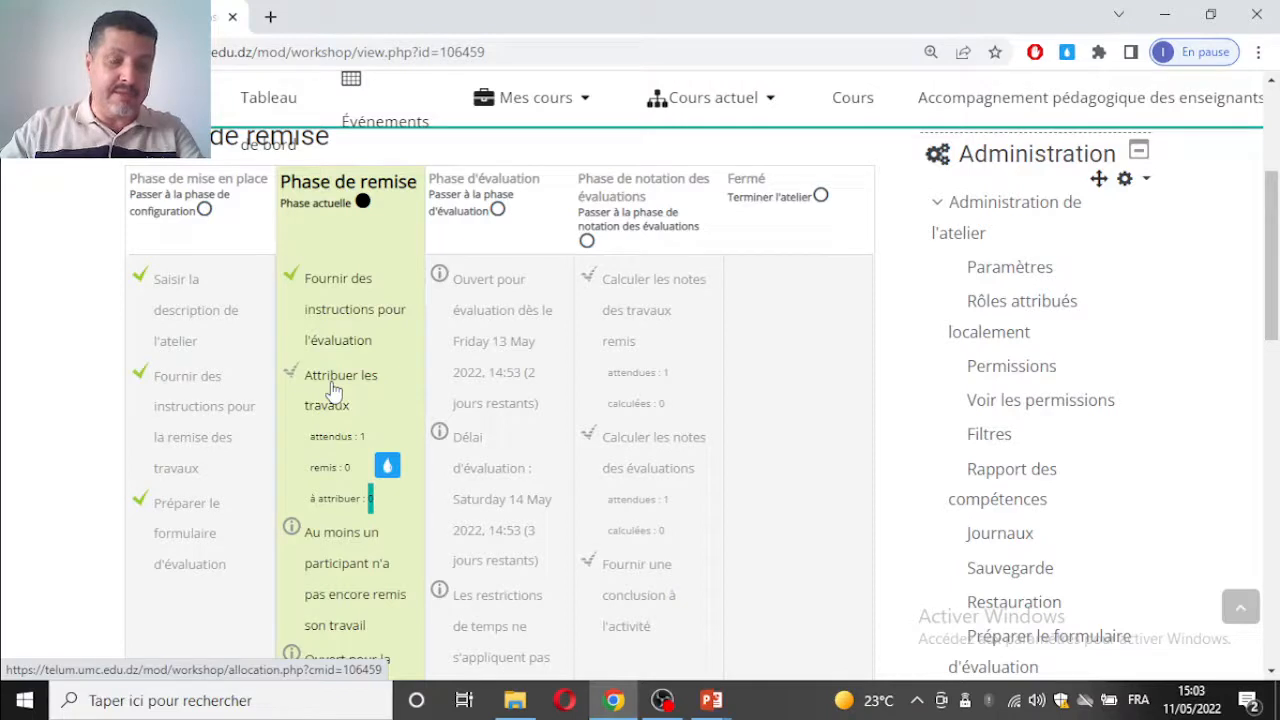
{"action": "left_click", "coordinate": [333, 390]}
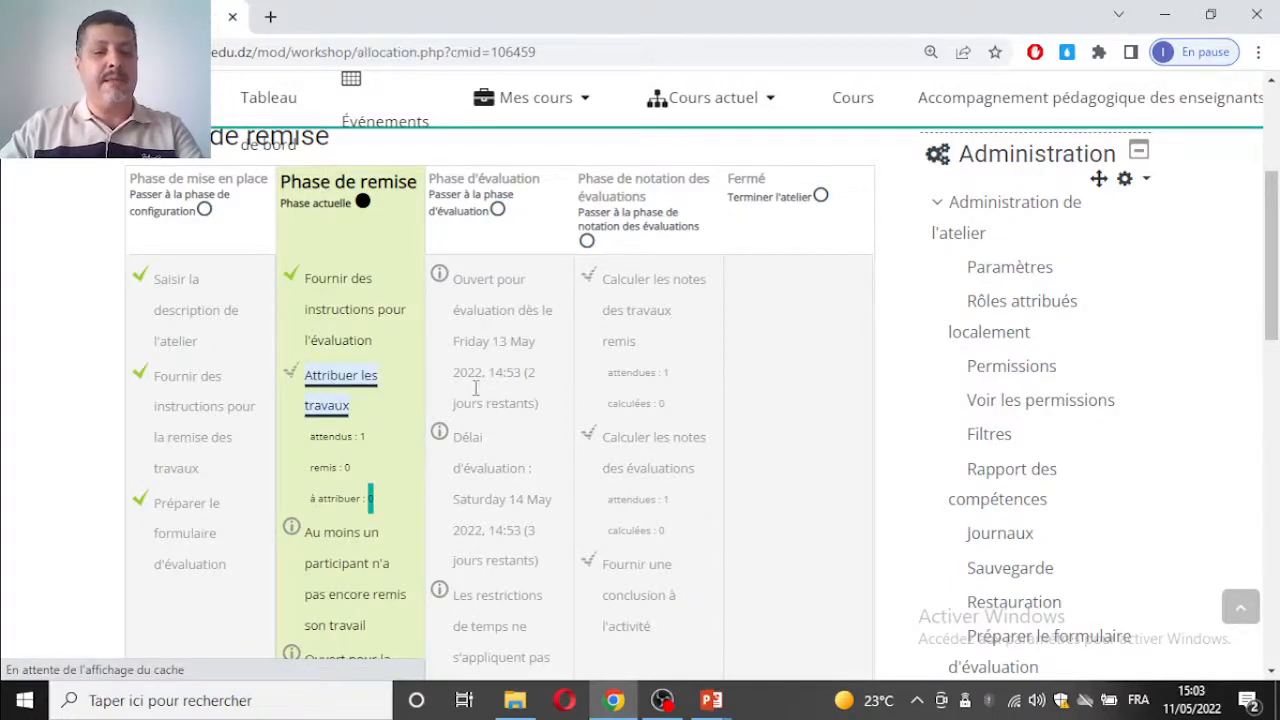
{"action": "scroll", "coordinate": [325, 350], "scroll_direction": "down", "scroll_amount": 4}
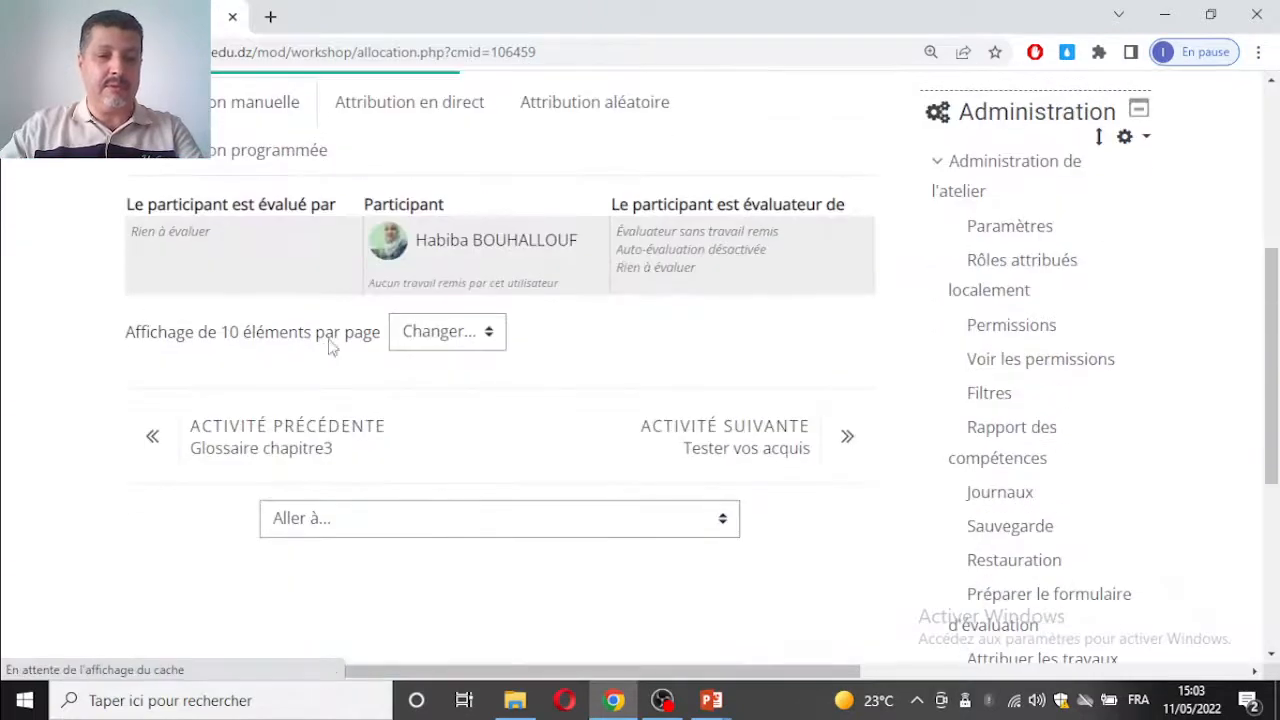
{"action": "scroll", "coordinate": [440, 270], "scroll_direction": "up", "scroll_amount": 1}
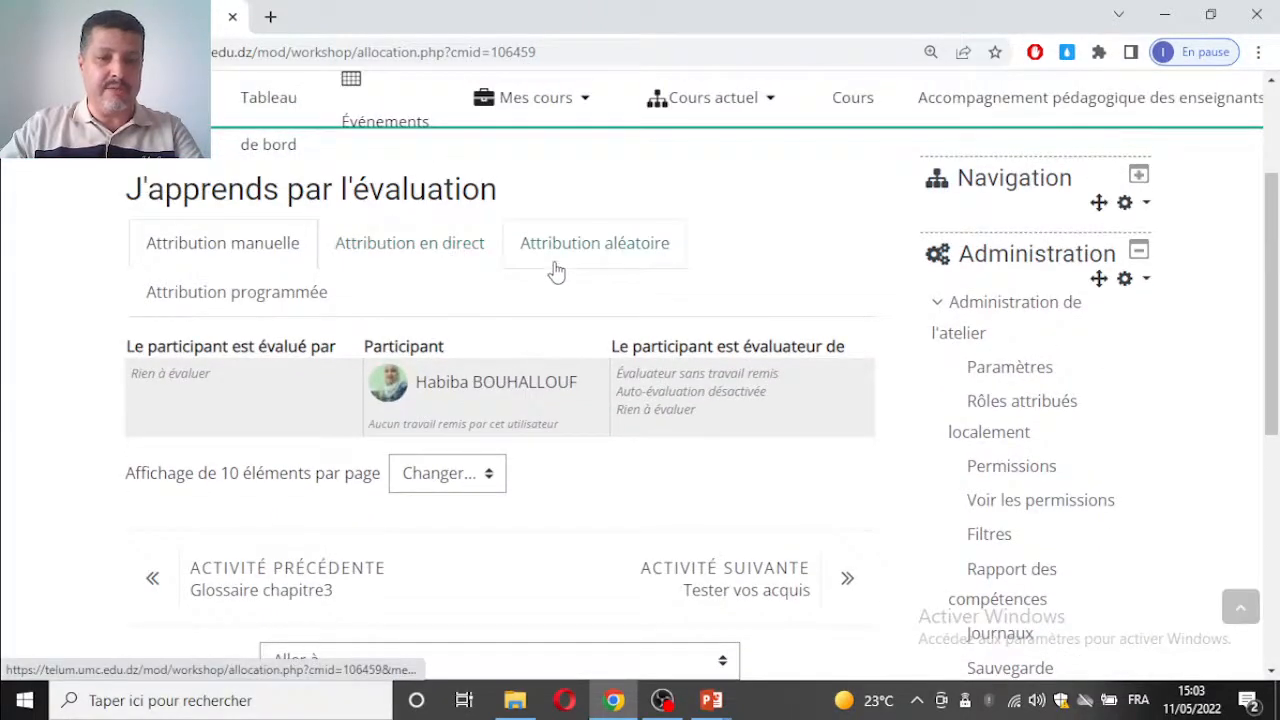
{"action": "scroll", "coordinate": [551, 271], "scroll_direction": "up", "scroll_amount": 2}
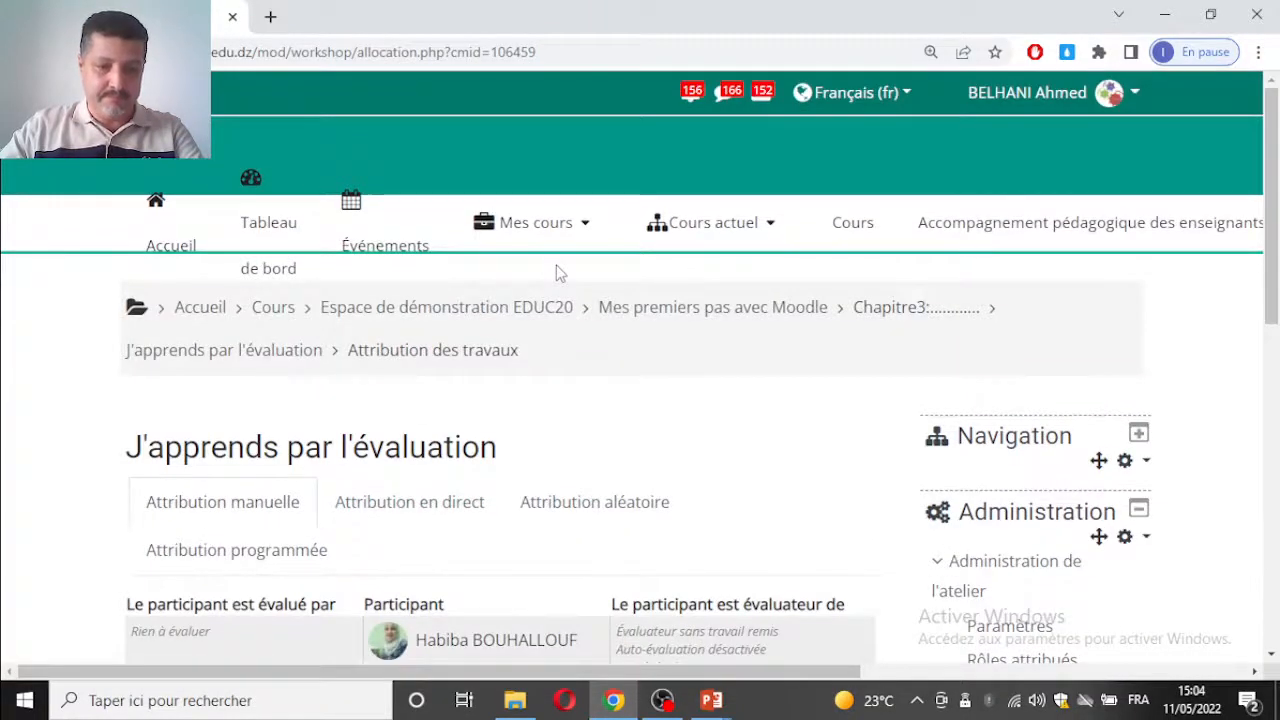
{"action": "scroll", "coordinate": [558, 272], "scroll_direction": "down", "scroll_amount": 1}
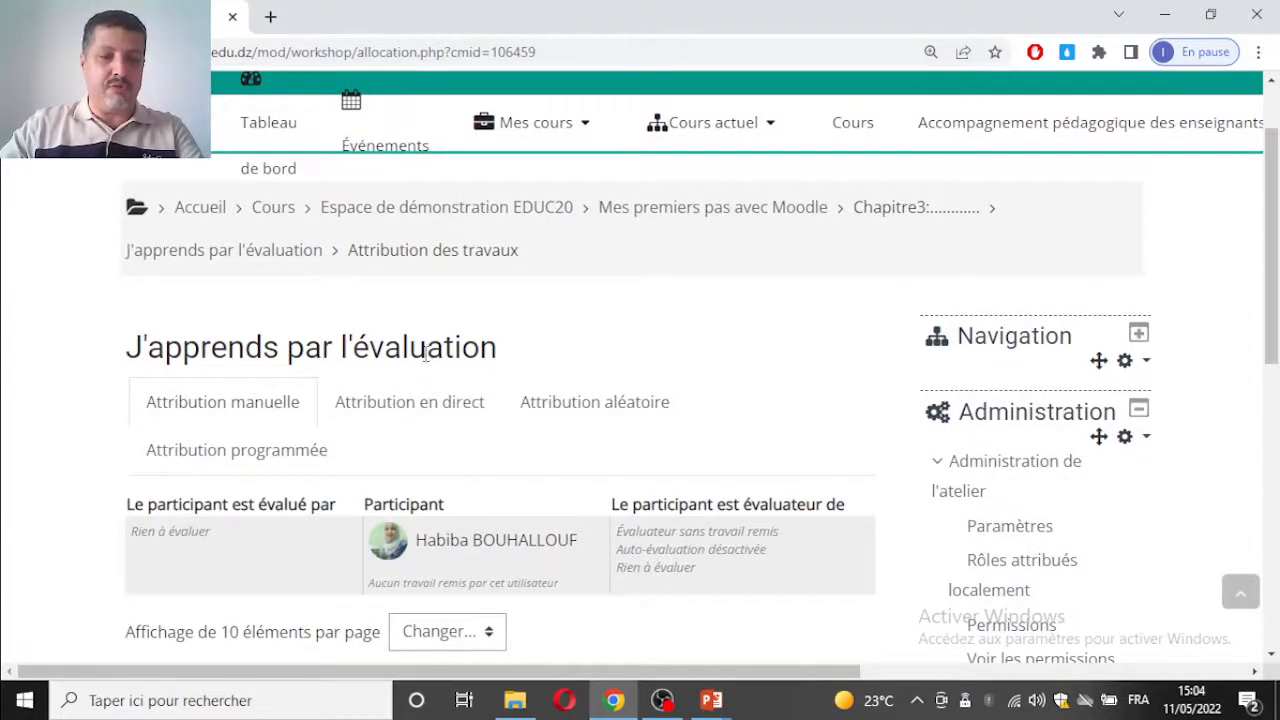
Step: Examine the Attribution manuelle table for who evaluates each participant and whom each participant evaluates
{"action": "key", "text": "ctrl+plus"}
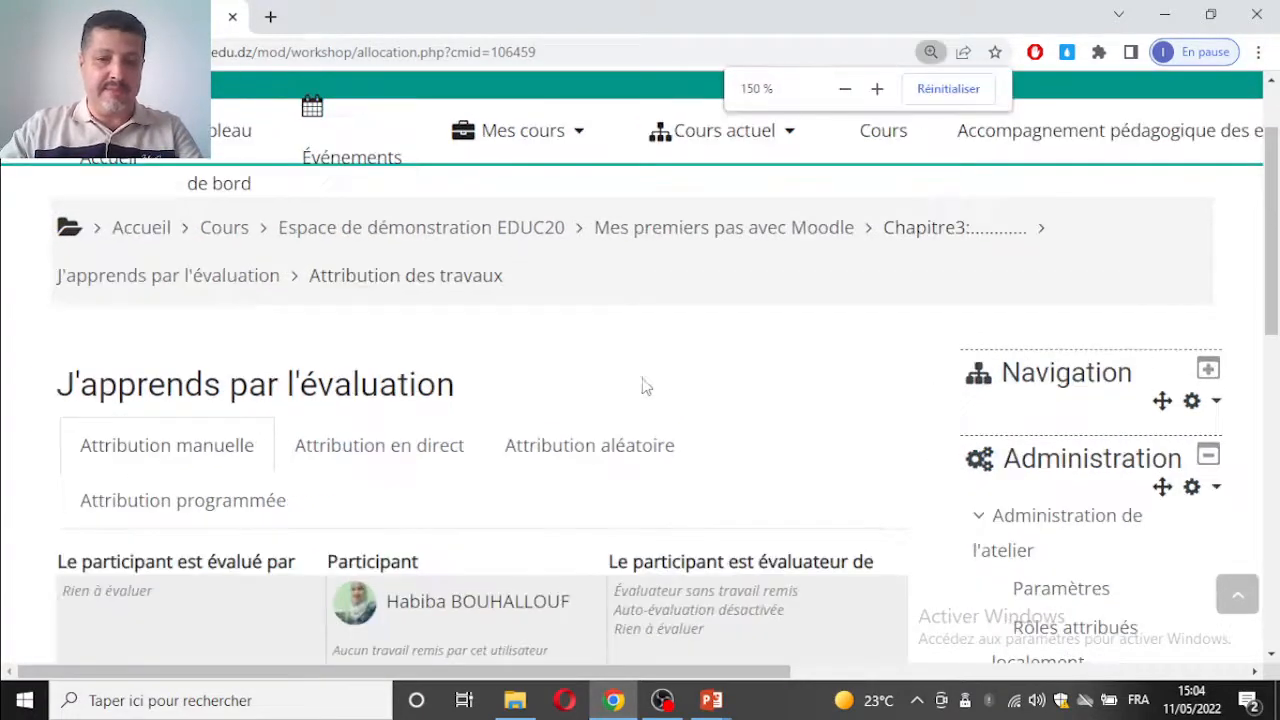
{"action": "scroll", "coordinate": [560, 390], "scroll_direction": "down", "scroll_amount": 1}
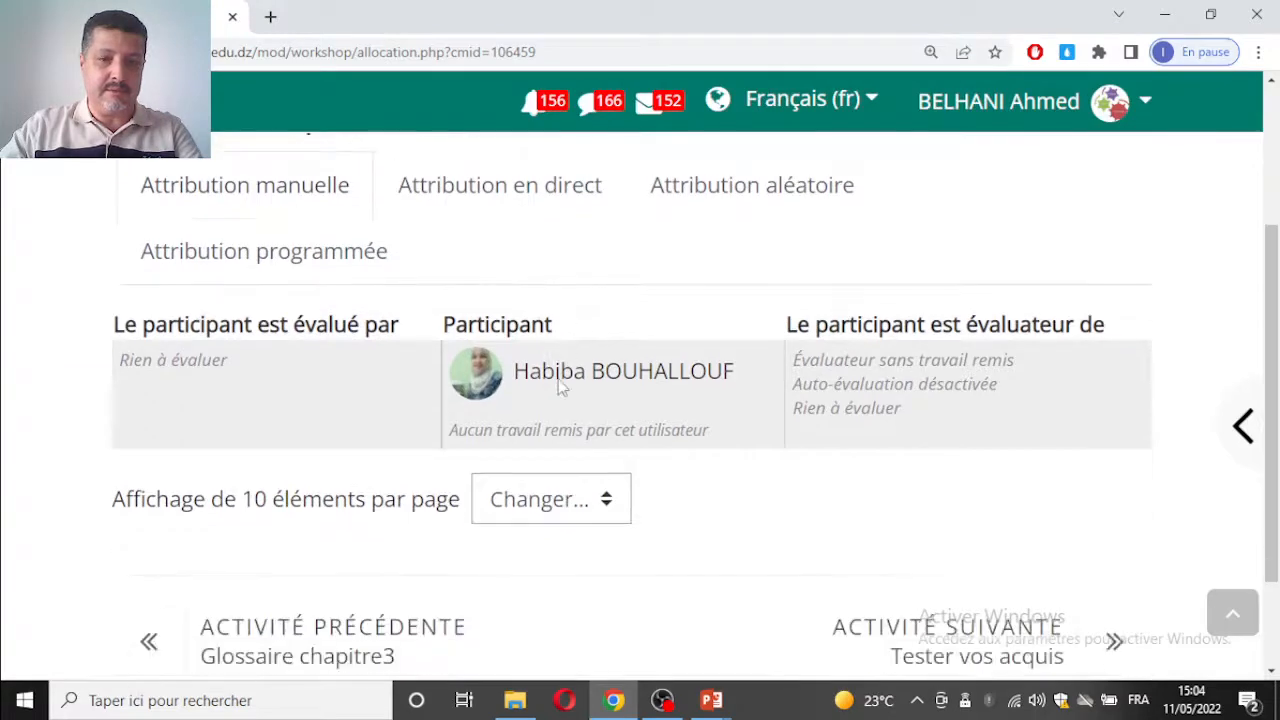
{"action": "scroll", "coordinate": [562, 388], "scroll_direction": "down", "scroll_amount": 1}
{"action": "key", "text": "ctrl+minus"}
{"action": "key", "text": "ctrl+minus"}
{"action": "key", "text": "ctrl+minus"}
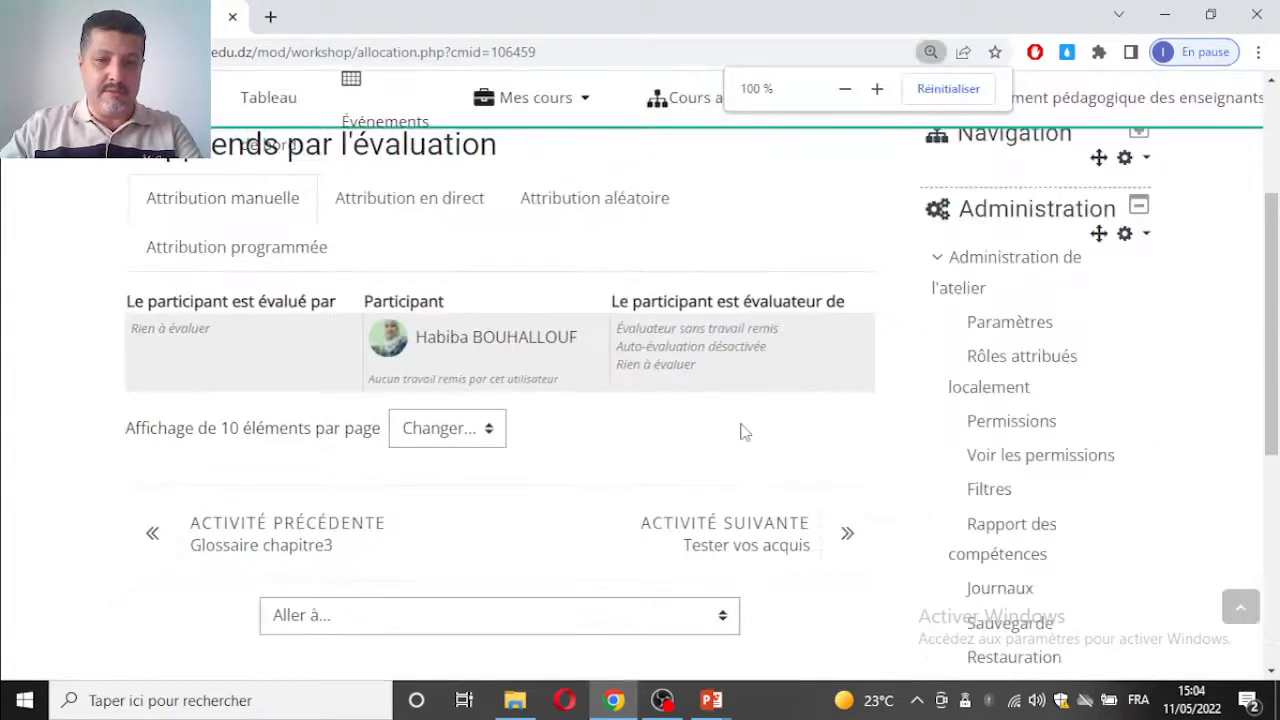
{"action": "key", "text": "ctrl+minus"}
{"action": "key", "text": "ctrl+minus"}
{"action": "scroll", "coordinate": [250, 349], "scroll_direction": "up", "scroll_amount": 2}
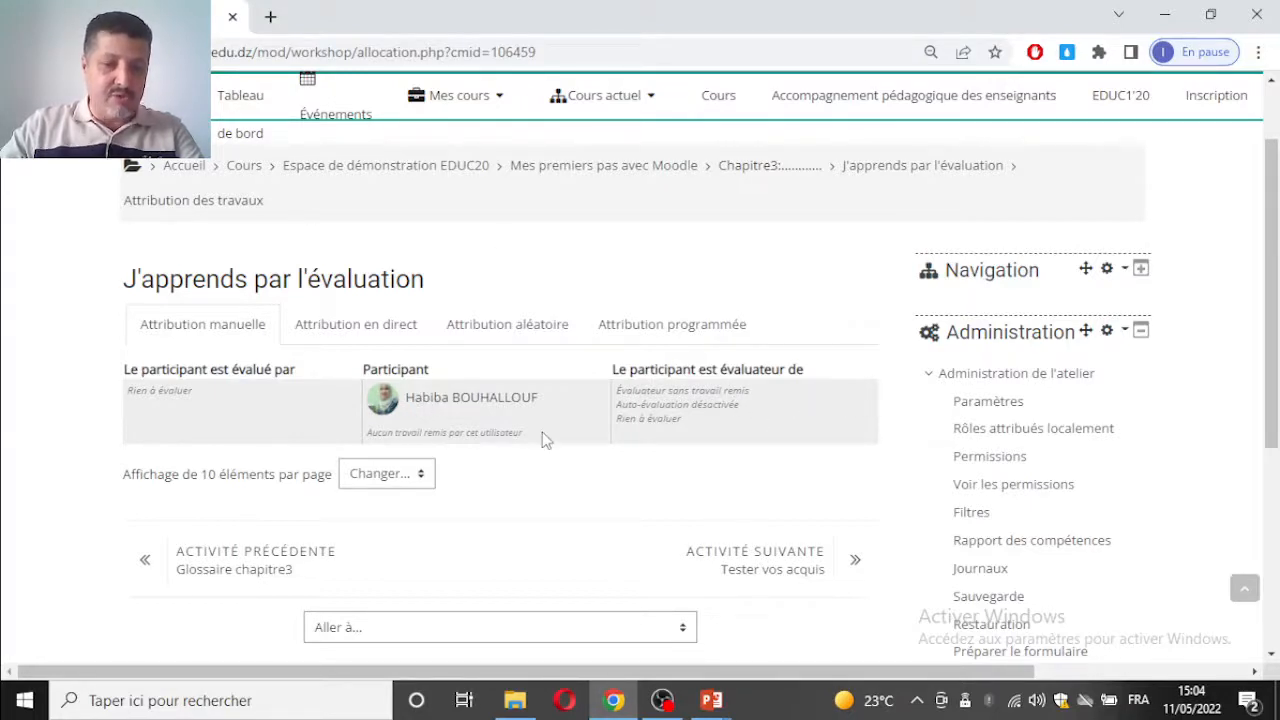
{"action": "scroll", "coordinate": [523, 443], "scroll_direction": "down", "scroll_amount": 2}
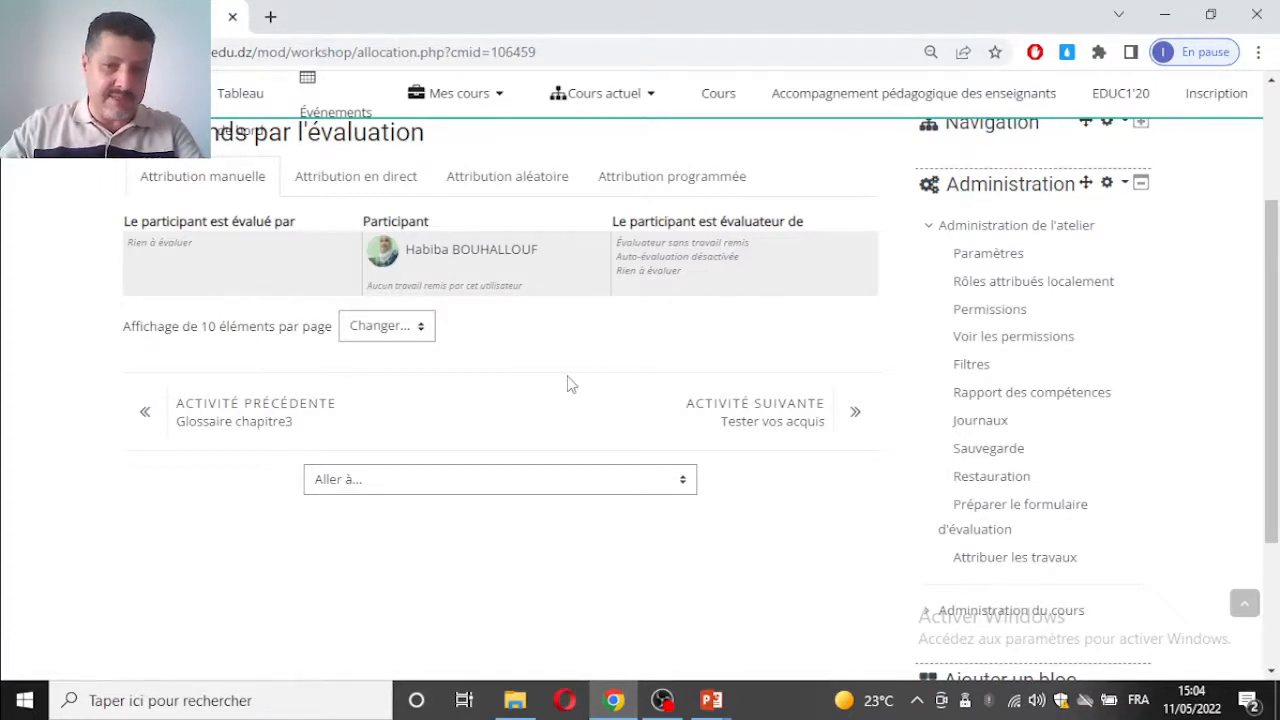
Step: Open the Attribution aléatoire settings for allocating the workshop's submissions
{"action": "scroll", "coordinate": [567, 384], "scroll_direction": "up", "scroll_amount": 3}
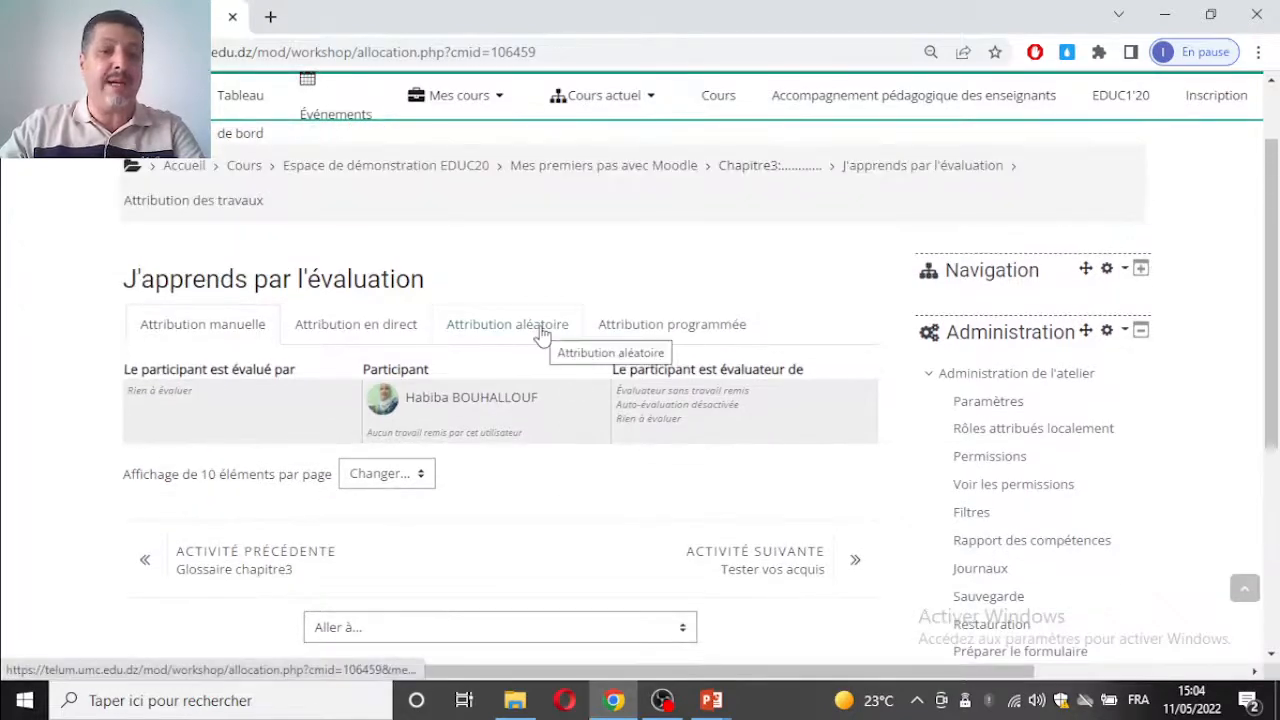
{"action": "left_click", "coordinate": [541, 333]}
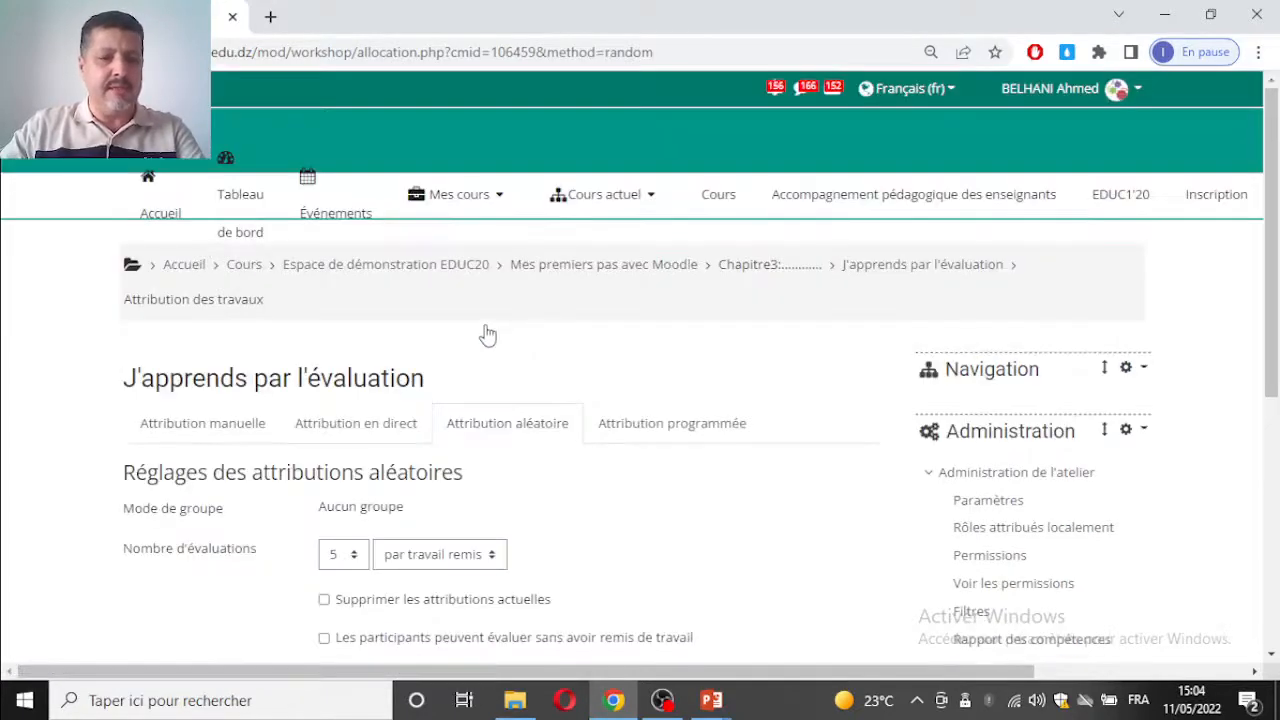
{"action": "scroll", "coordinate": [396, 345], "scroll_direction": "down", "scroll_amount": 2}
{"action": "scroll", "coordinate": [348, 362], "scroll_direction": "down", "scroll_amount": 1}
{"action": "left_click", "coordinate": [326, 351]}
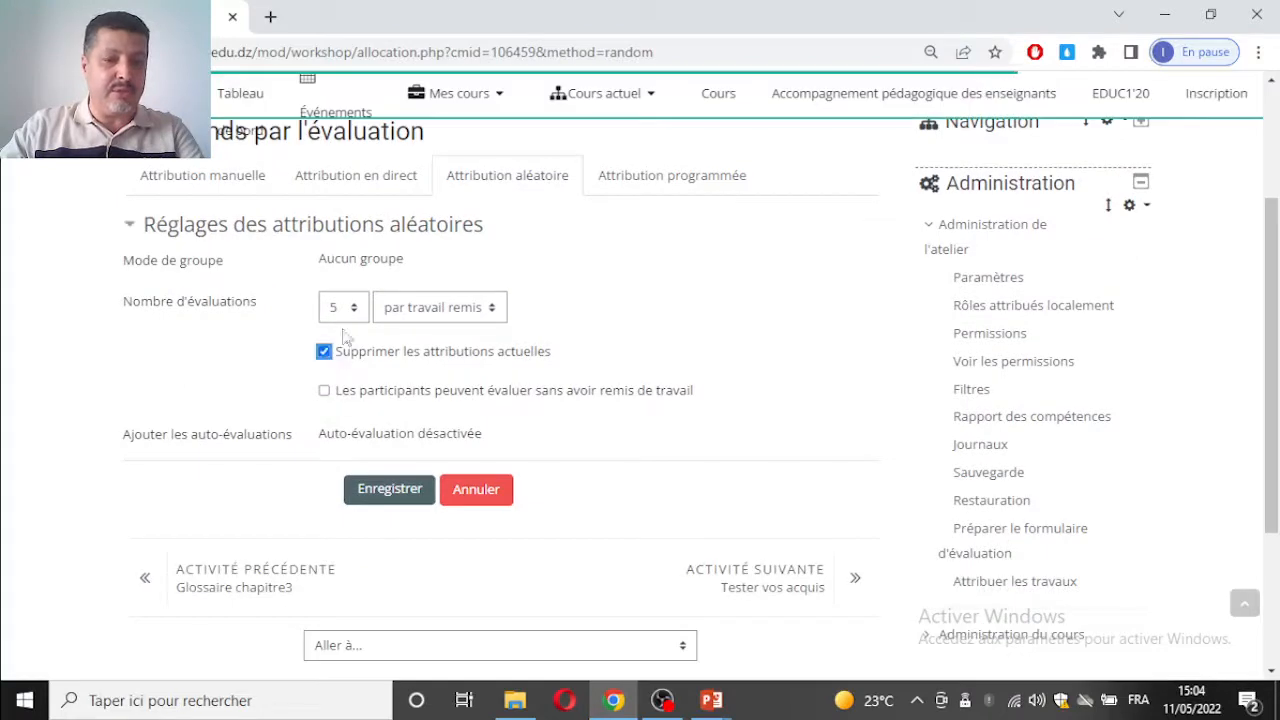
{"action": "left_click", "coordinate": [343, 307]}
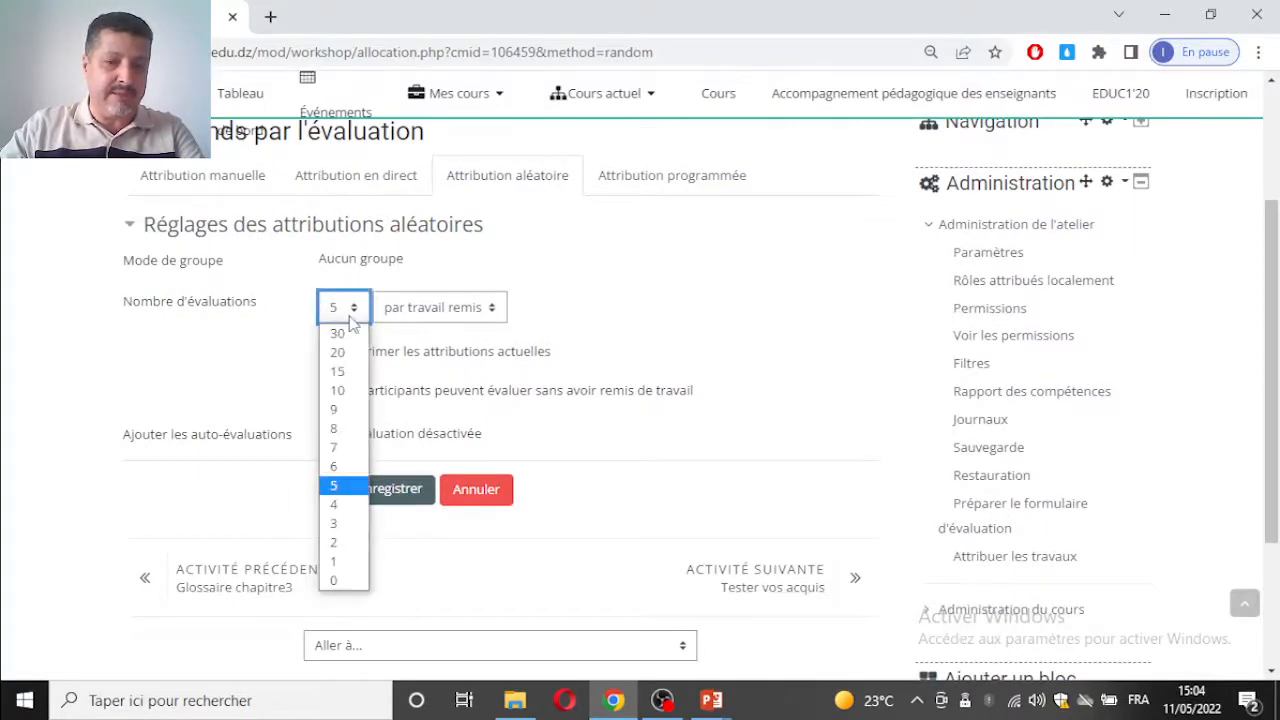
{"action": "left_click", "coordinate": [340, 563]}
{"action": "left_click", "coordinate": [340, 564]}
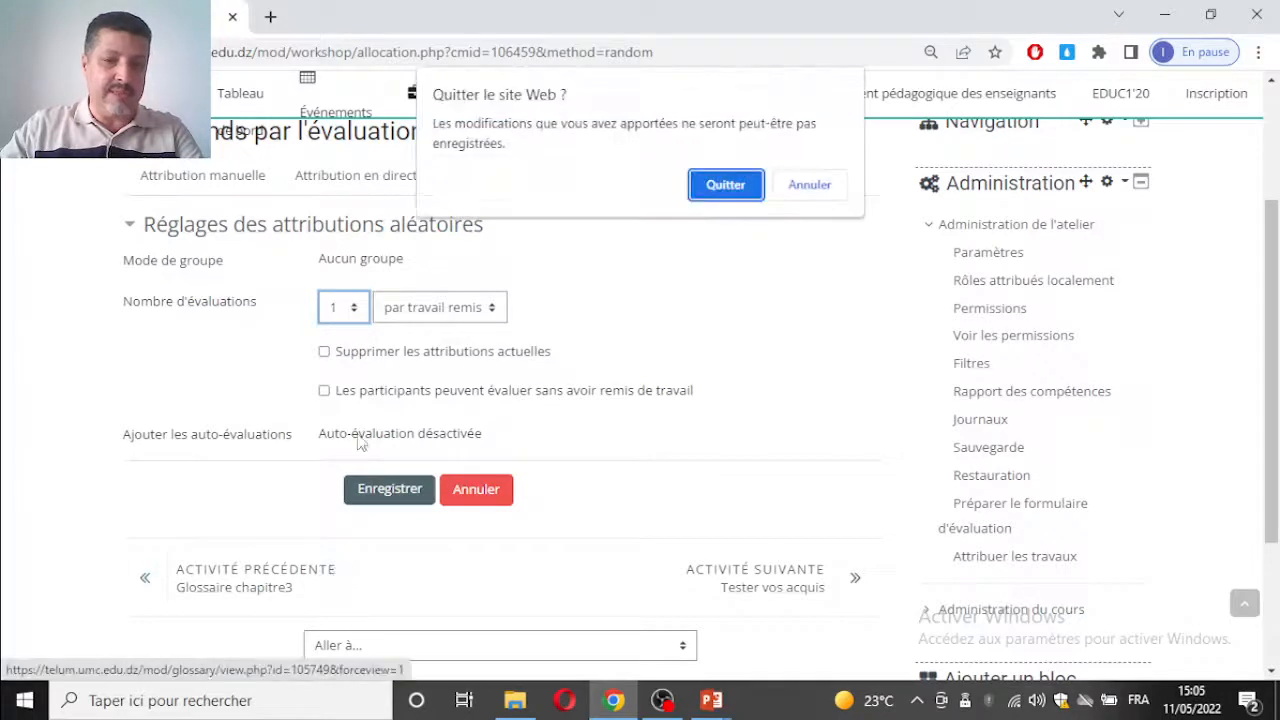
{"action": "left_click", "coordinate": [752, 192]}
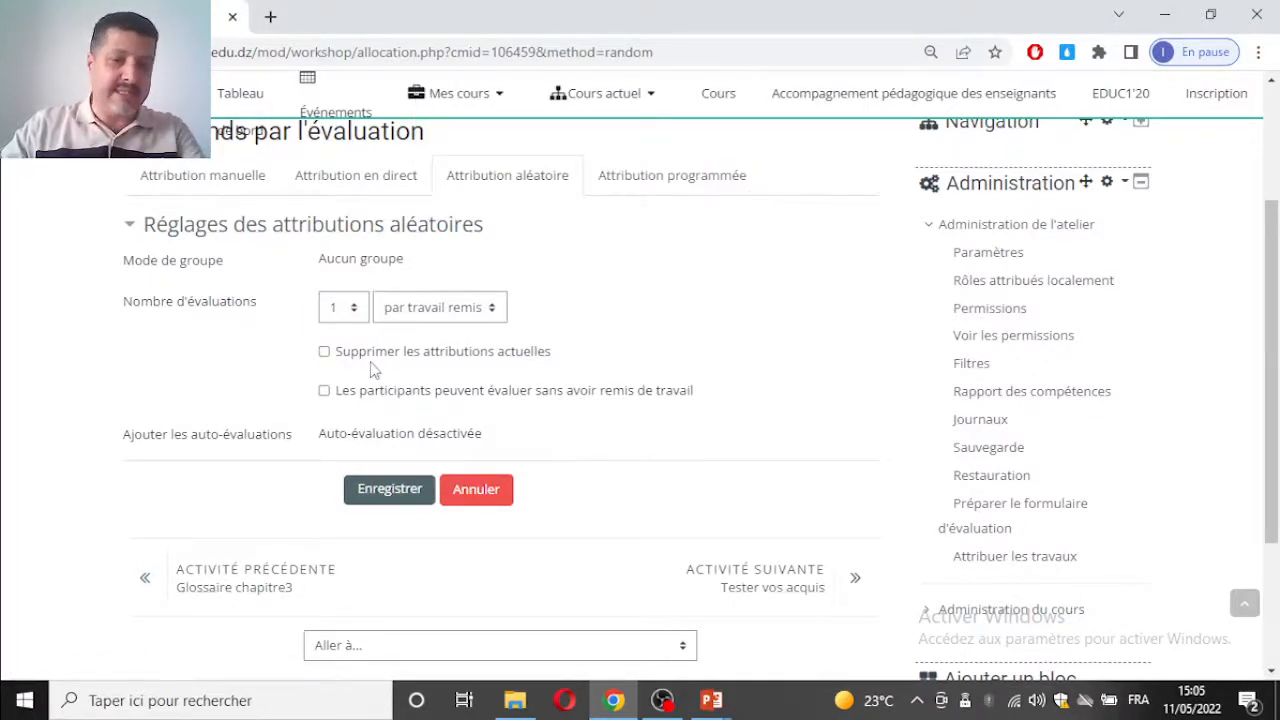
{"action": "scroll", "coordinate": [520, 329], "scroll_direction": "down", "scroll_amount": 5}
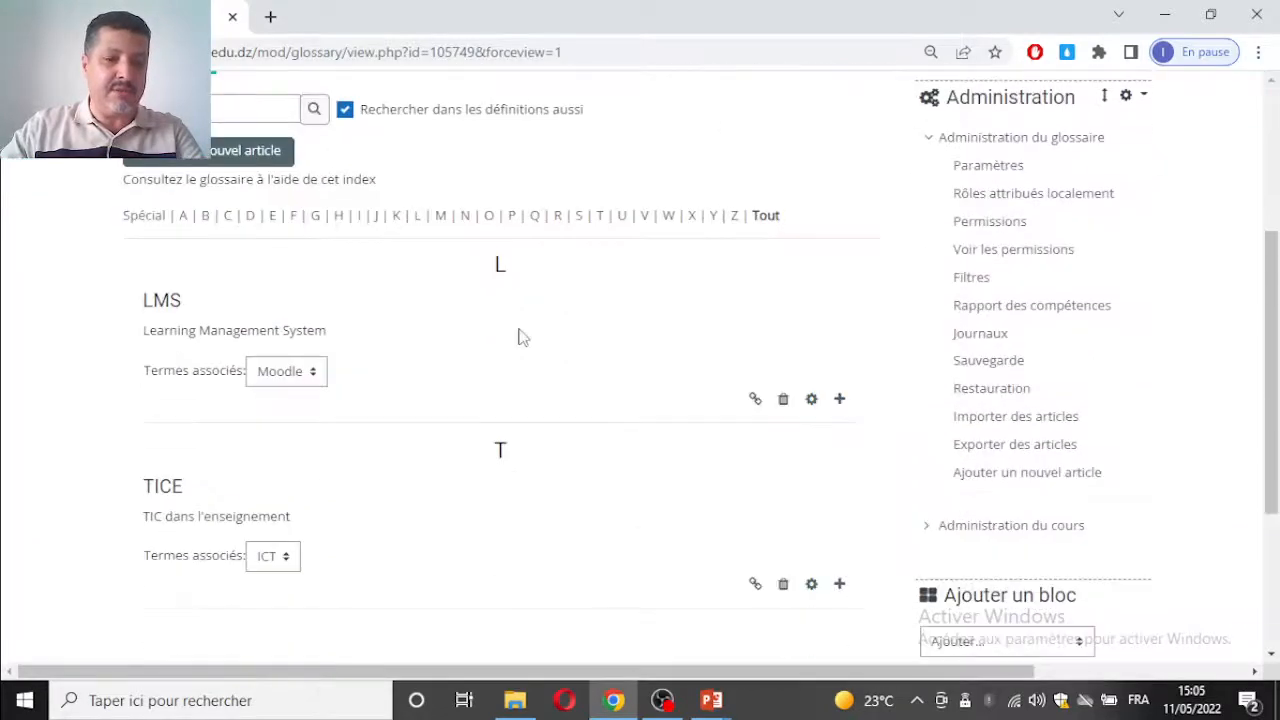
{"action": "scroll", "coordinate": [271, 240], "scroll_direction": "down", "scroll_amount": 1}
{"action": "left_click", "coordinate": [20, 52]}
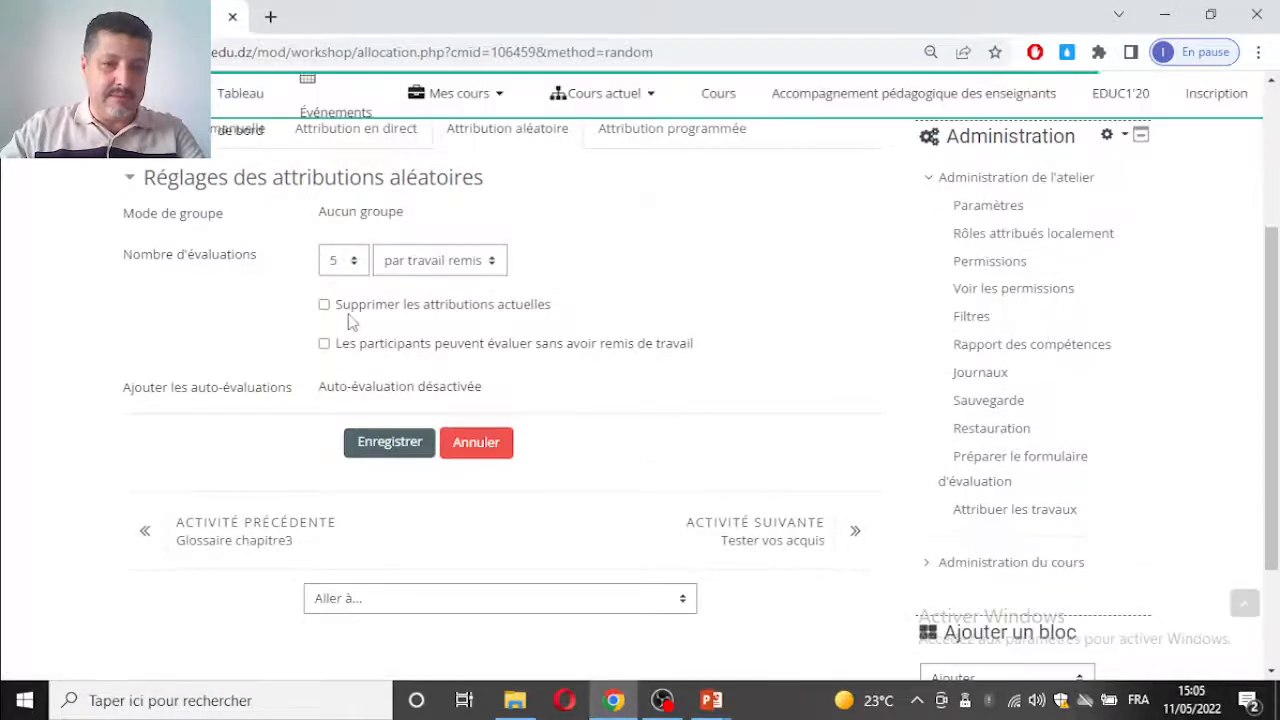
Step: Set the Nombre d'évaluations in the random allocation settings to 1 par travail remis
{"action": "left_click", "coordinate": [340, 260]}
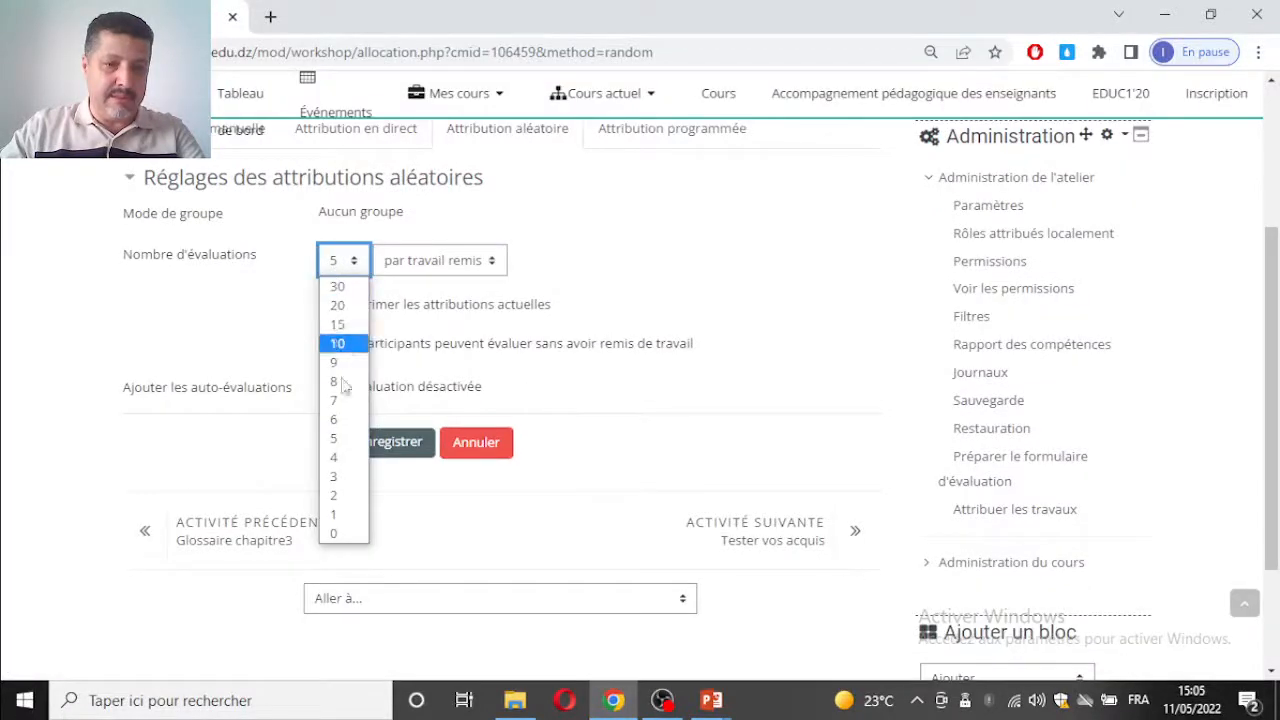
{"action": "left_click", "coordinate": [340, 514]}
{"action": "left_click", "coordinate": [386, 459]}
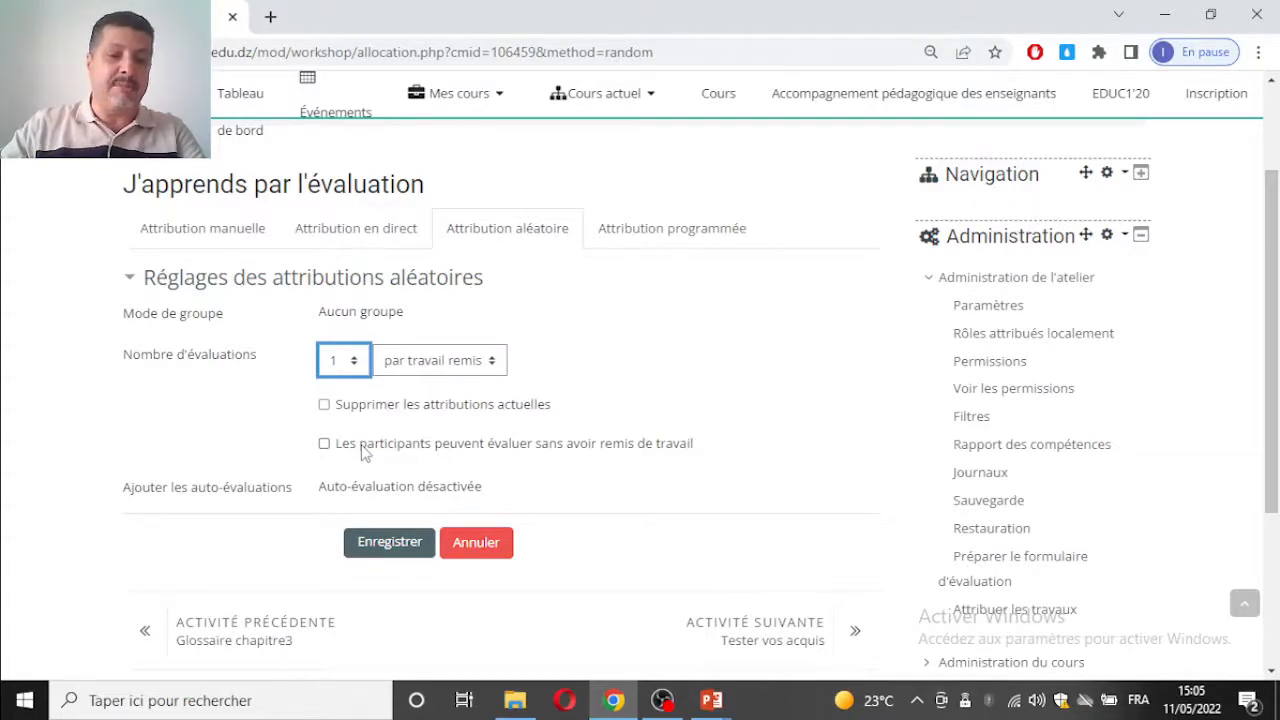
{"action": "scroll", "coordinate": [508, 443], "scroll_direction": "down", "scroll_amount": 1}
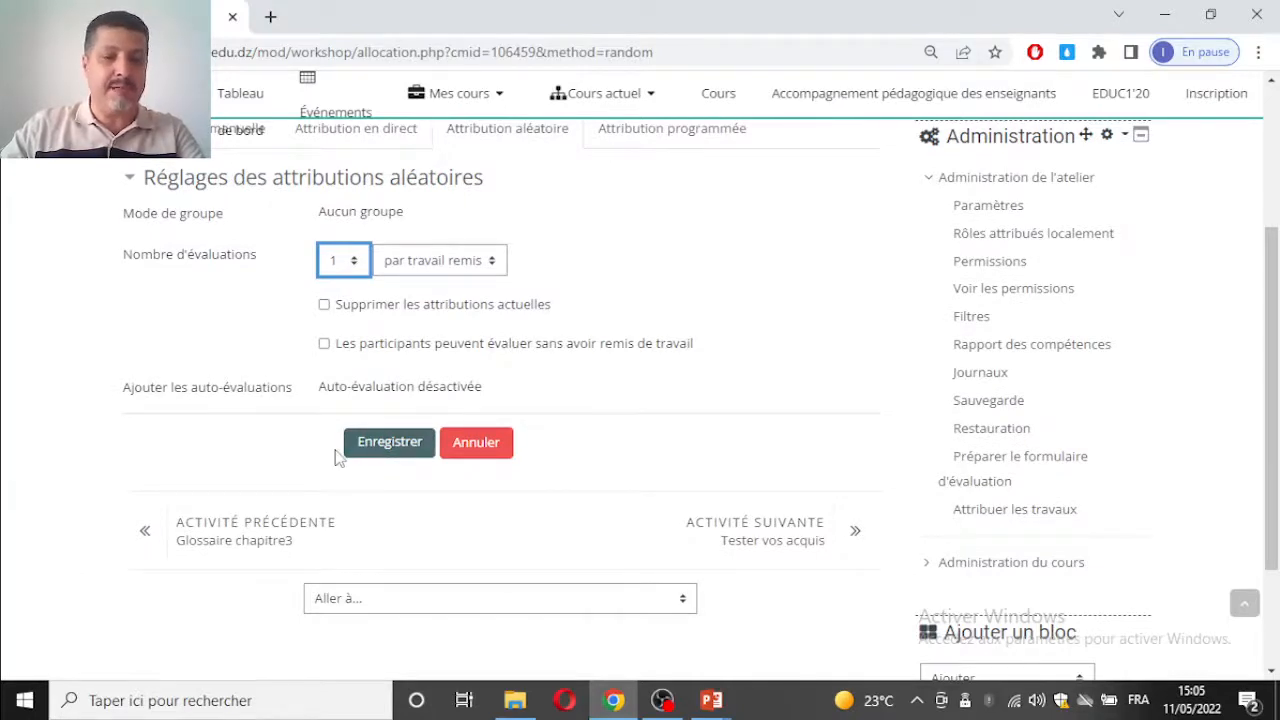
Step: Save the random allocation settings to run the allocation and review its result
{"action": "left_click", "coordinate": [390, 443]}
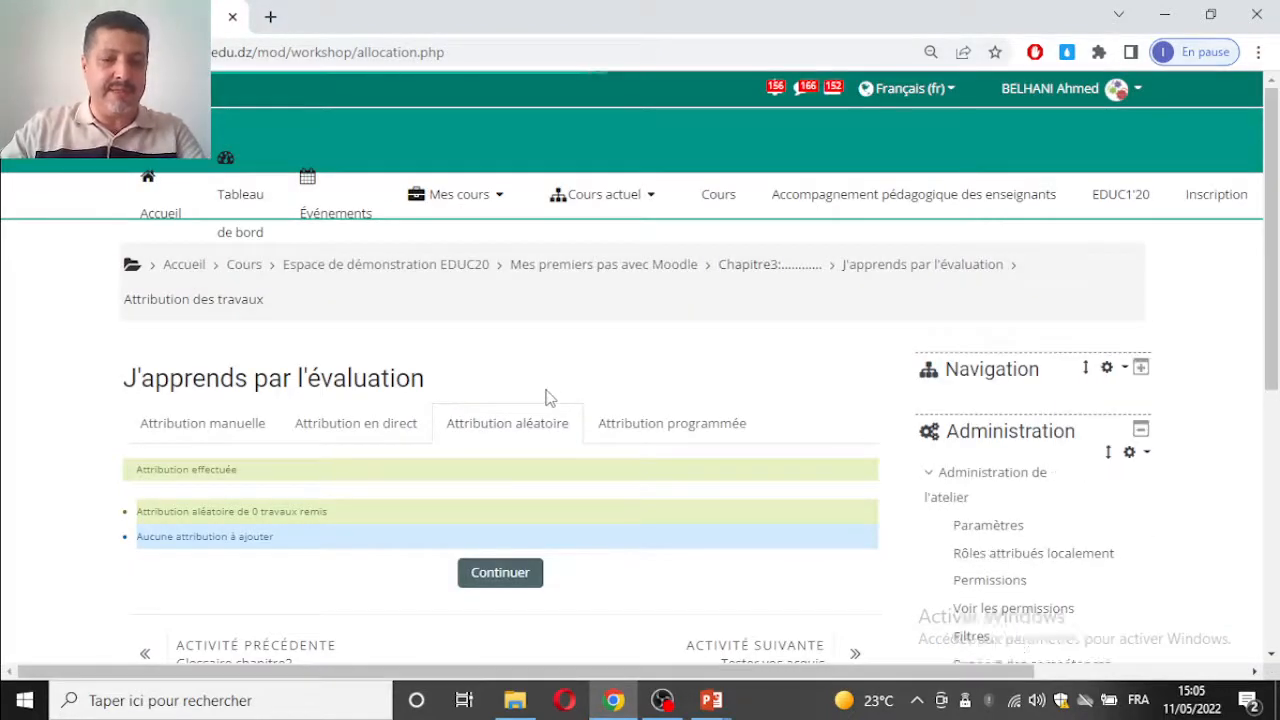
{"action": "scroll", "coordinate": [552, 400], "scroll_direction": "down", "scroll_amount": 1}
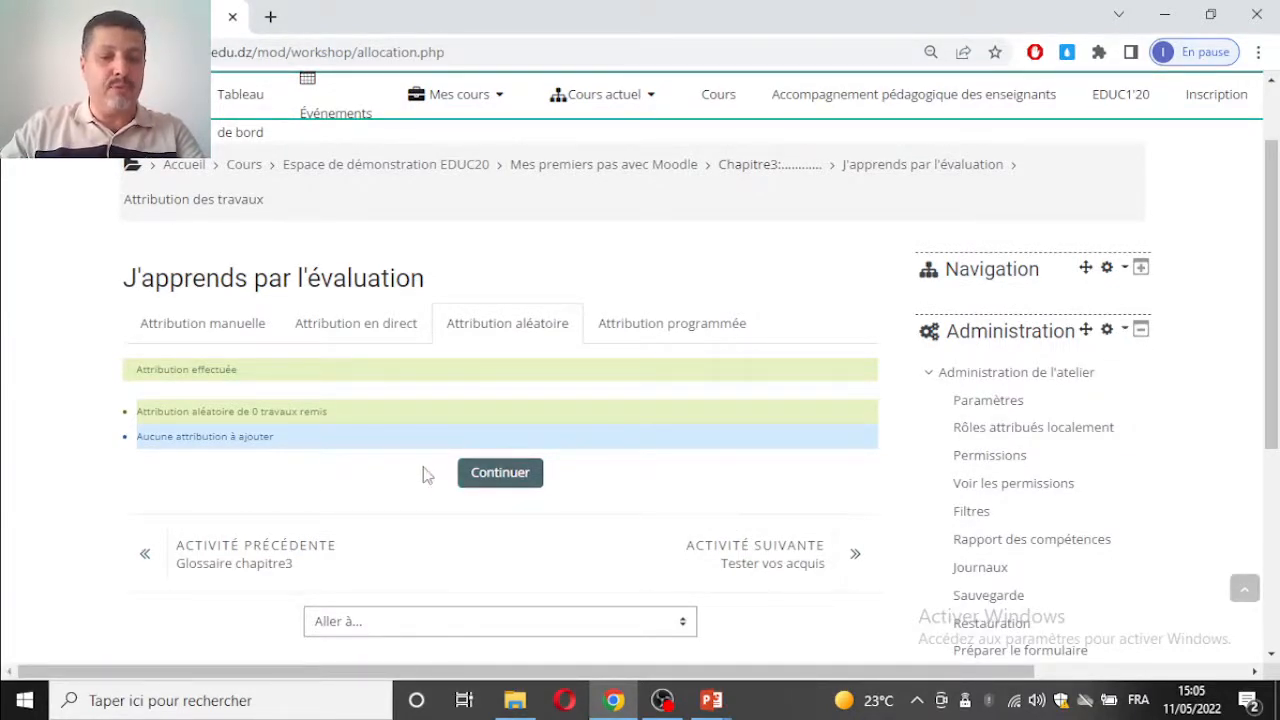
{"action": "scroll", "coordinate": [422, 474], "scroll_direction": "down", "scroll_amount": 3}
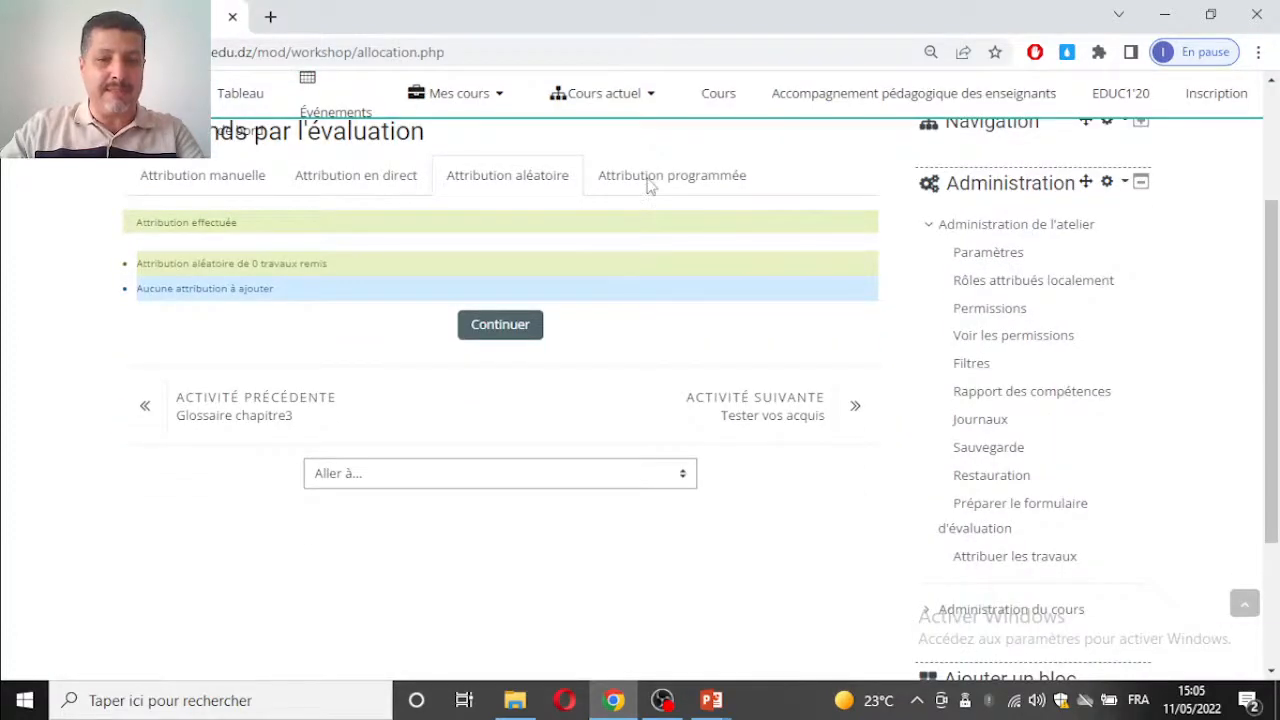
{"action": "scroll", "coordinate": [655, 178], "scroll_direction": "up", "scroll_amount": 3}
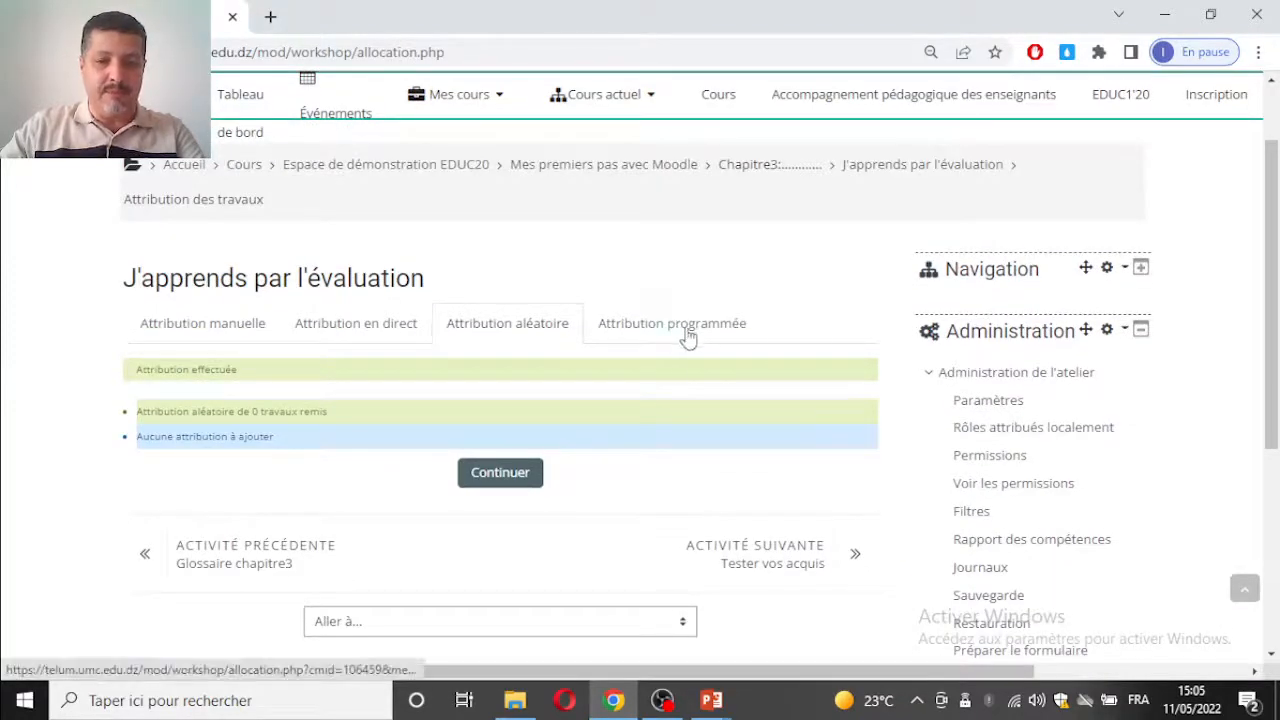
Step: Open the workshop's Paramètres in a new browser tab and examine the submission and evaluation dates under Disponibilité
{"action": "right_click", "coordinate": [978, 402]}
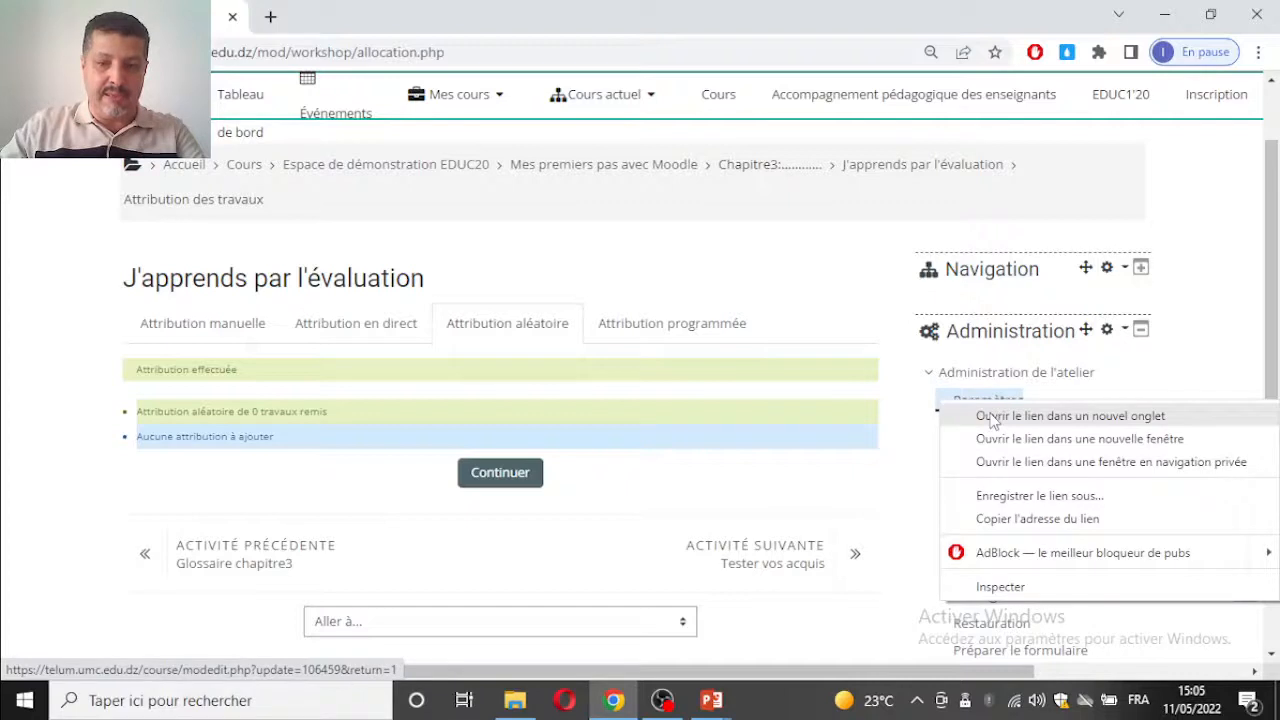
{"action": "left_click", "coordinate": [992, 417]}
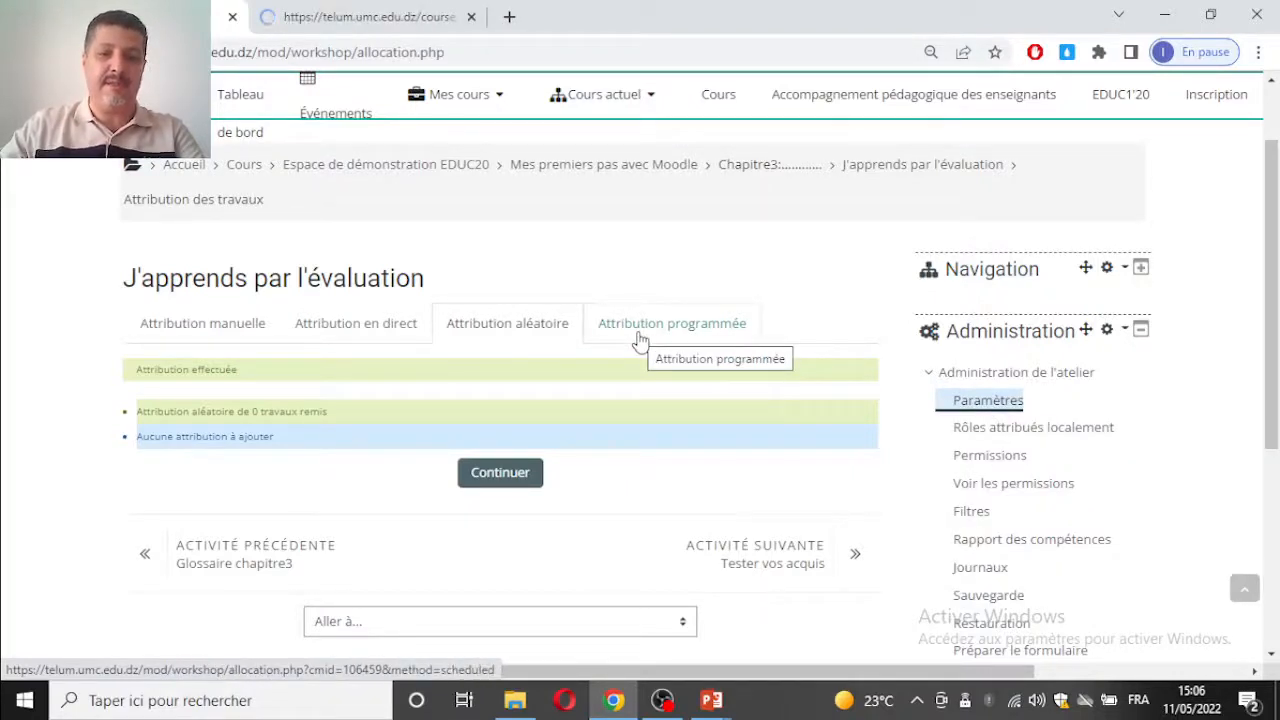
{"action": "left_click", "coordinate": [345, 17]}
{"action": "scroll", "coordinate": [398, 412], "scroll_direction": "down", "scroll_amount": 10}
{"action": "scroll", "coordinate": [398, 412], "scroll_direction": "up", "scroll_amount": 1}
{"action": "left_click", "coordinate": [234, 506]}
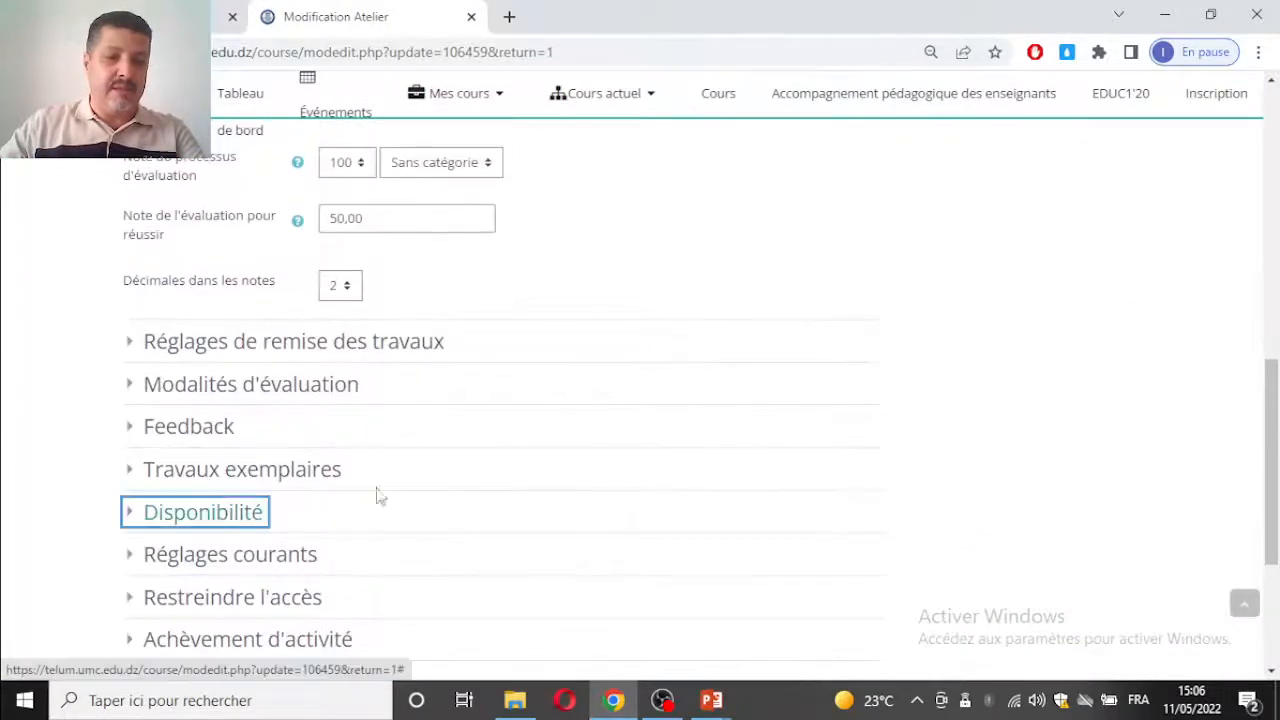
{"action": "scroll", "coordinate": [390, 247], "scroll_direction": "down", "scroll_amount": 4}
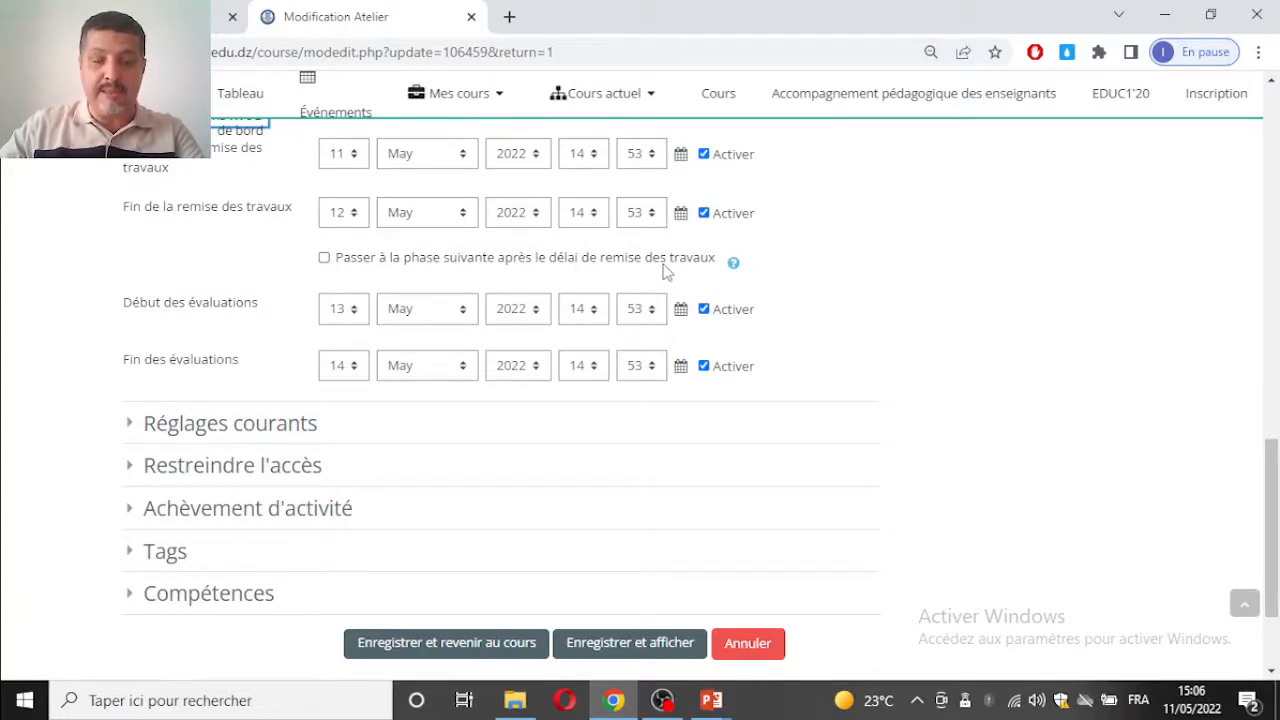
Step: Return to the allocation page and, under Attribution programmée, enable automatic allocation at the end of the submission phase
{"action": "left_click", "coordinate": [180, 17]}
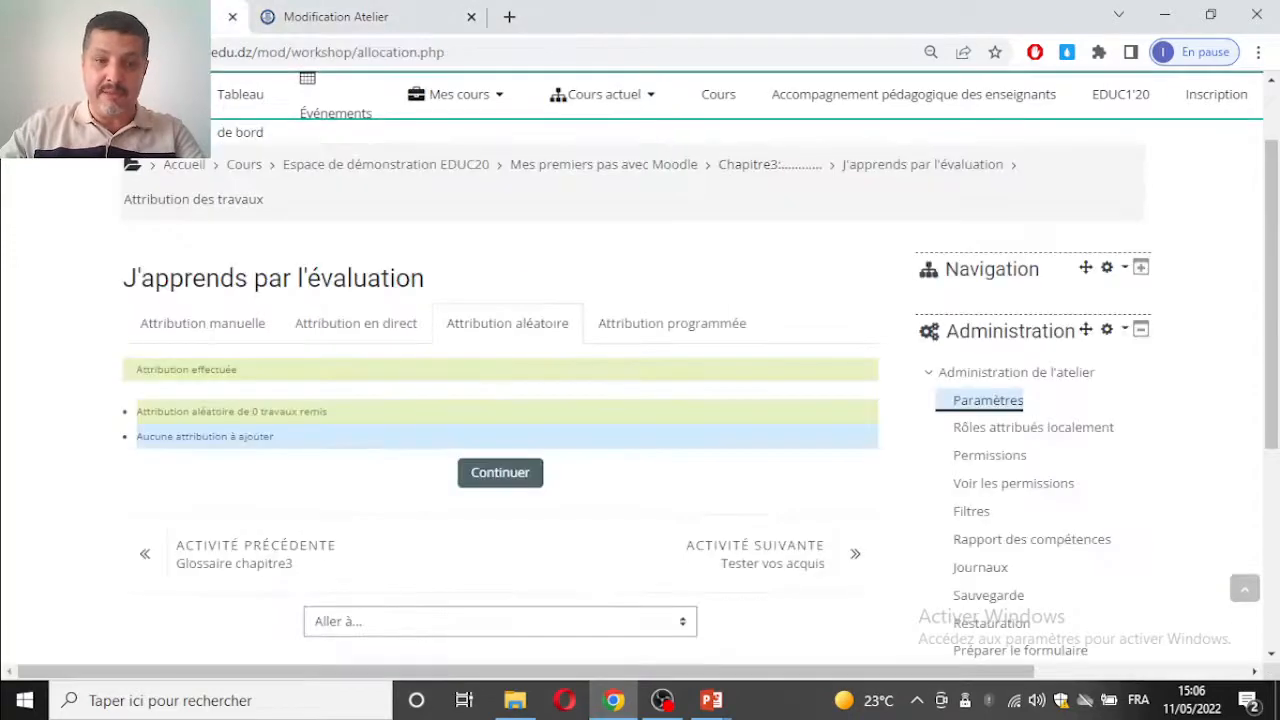
{"action": "left_click", "coordinate": [642, 335]}
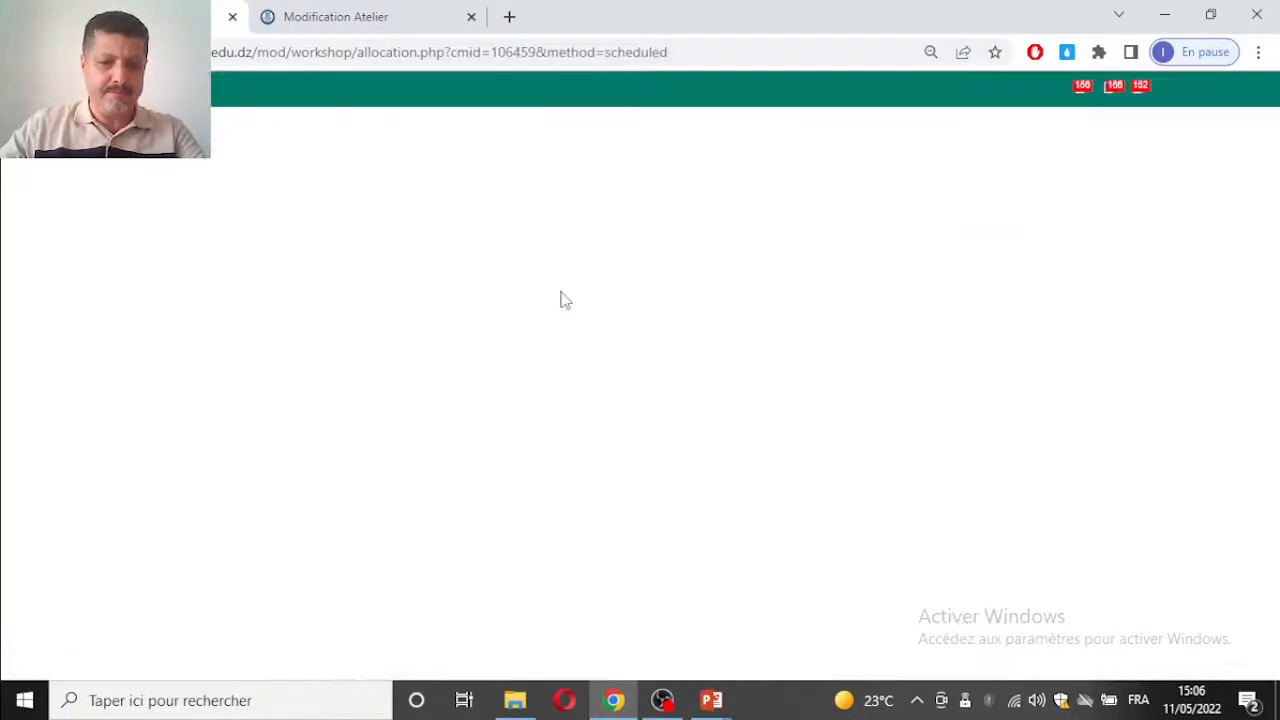
{"action": "scroll", "coordinate": [563, 300], "scroll_direction": "down", "scroll_amount": 3}
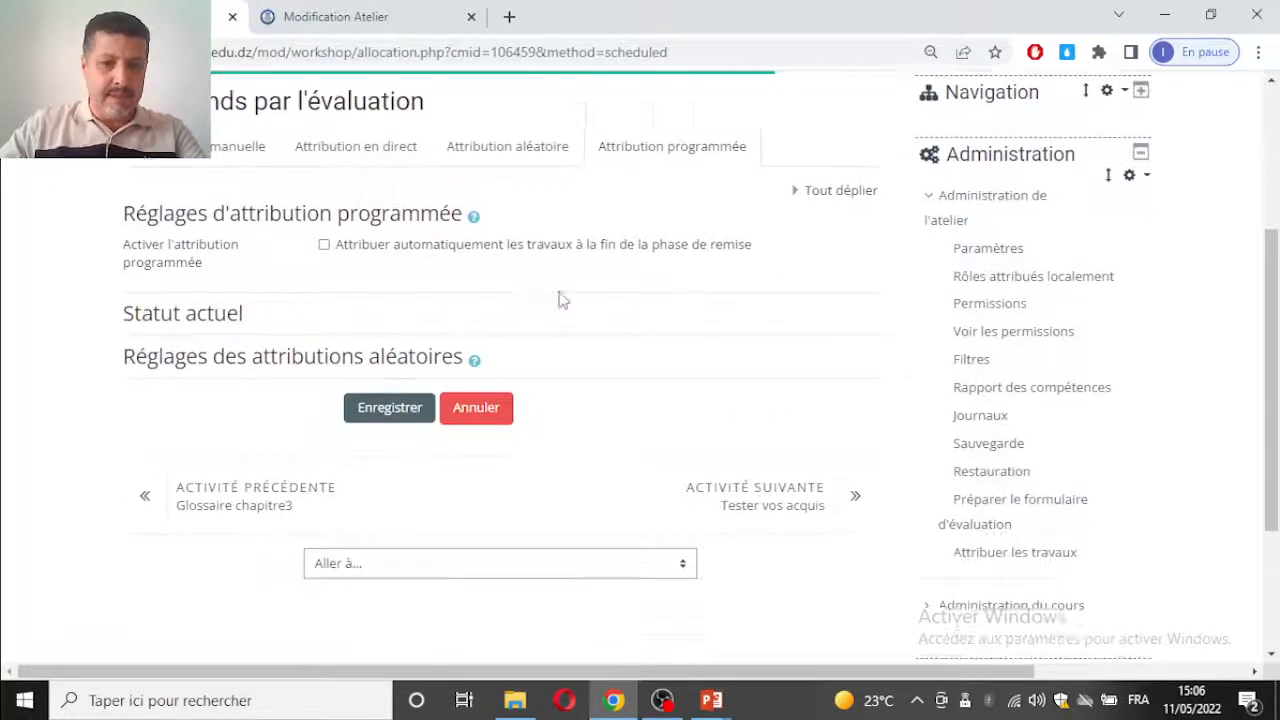
{"action": "scroll", "coordinate": [563, 300], "scroll_direction": "down", "scroll_amount": 1}
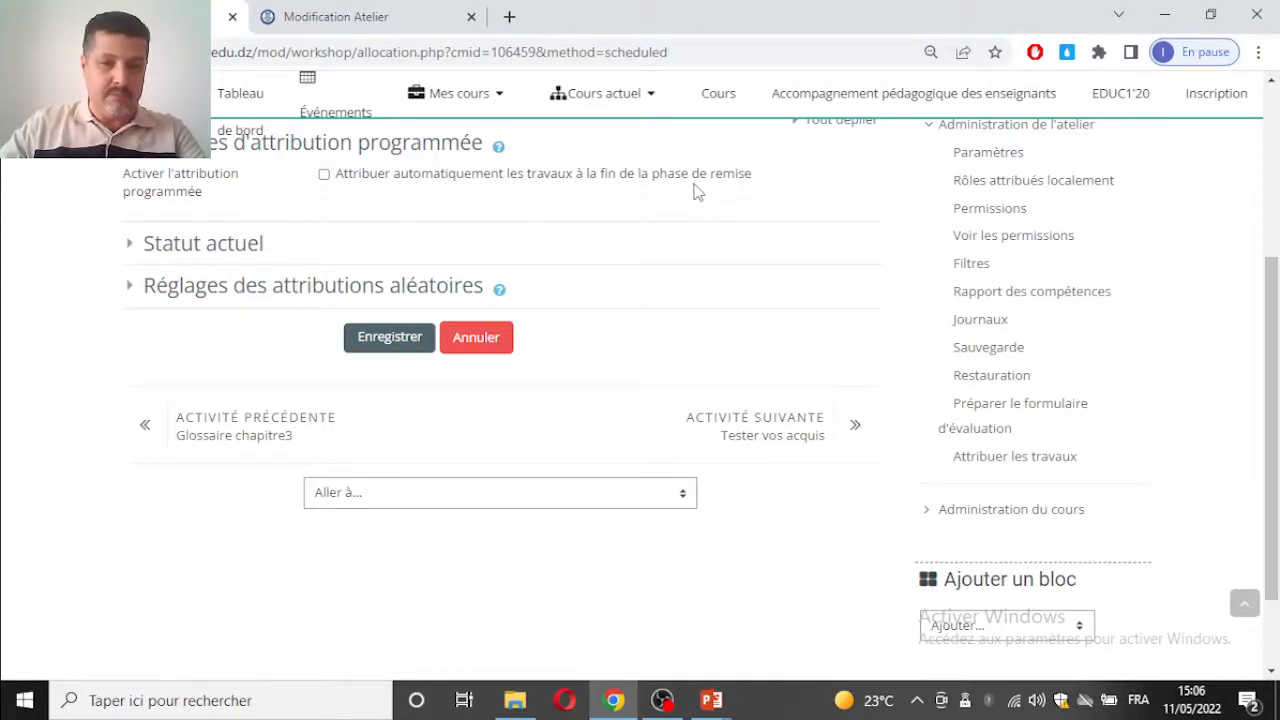
{"action": "scroll", "coordinate": [698, 192], "scroll_direction": "up", "scroll_amount": 1}
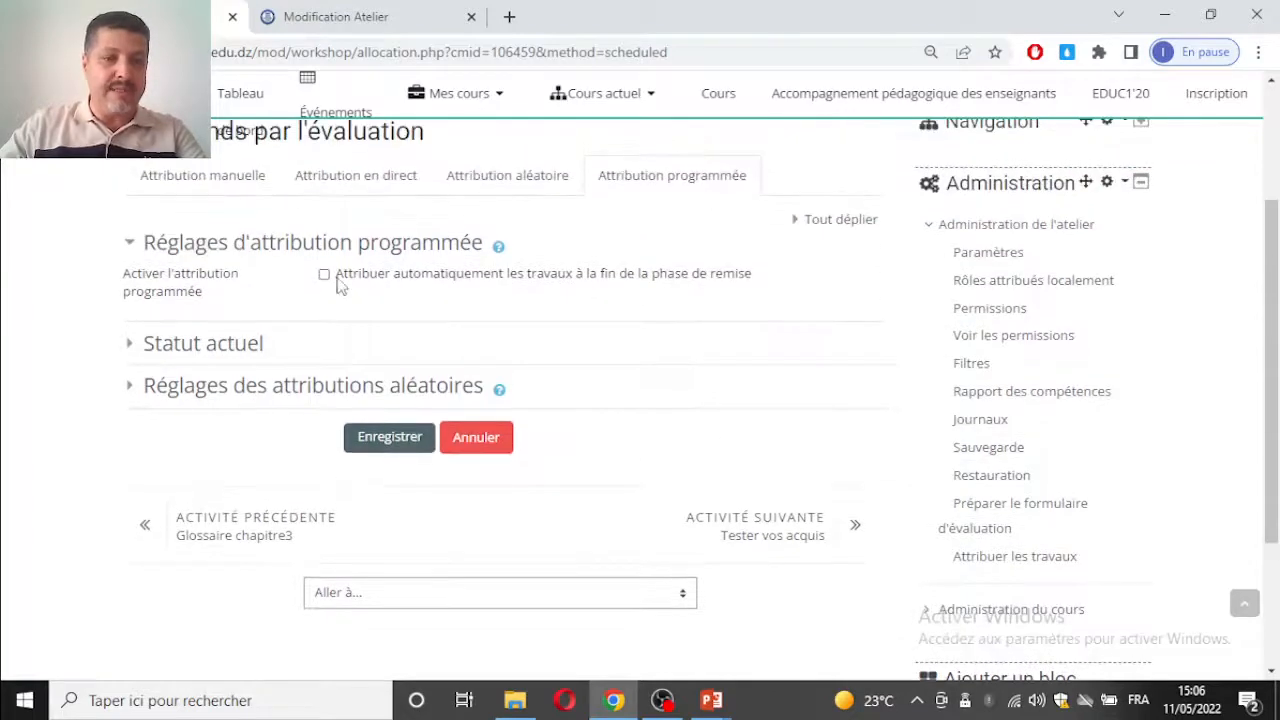
{"action": "left_click", "coordinate": [325, 275]}
Step: Set the scheduled allocation's Nombre d'évaluations to 1 par travail remis and save the settings
{"action": "left_click", "coordinate": [246, 363]}
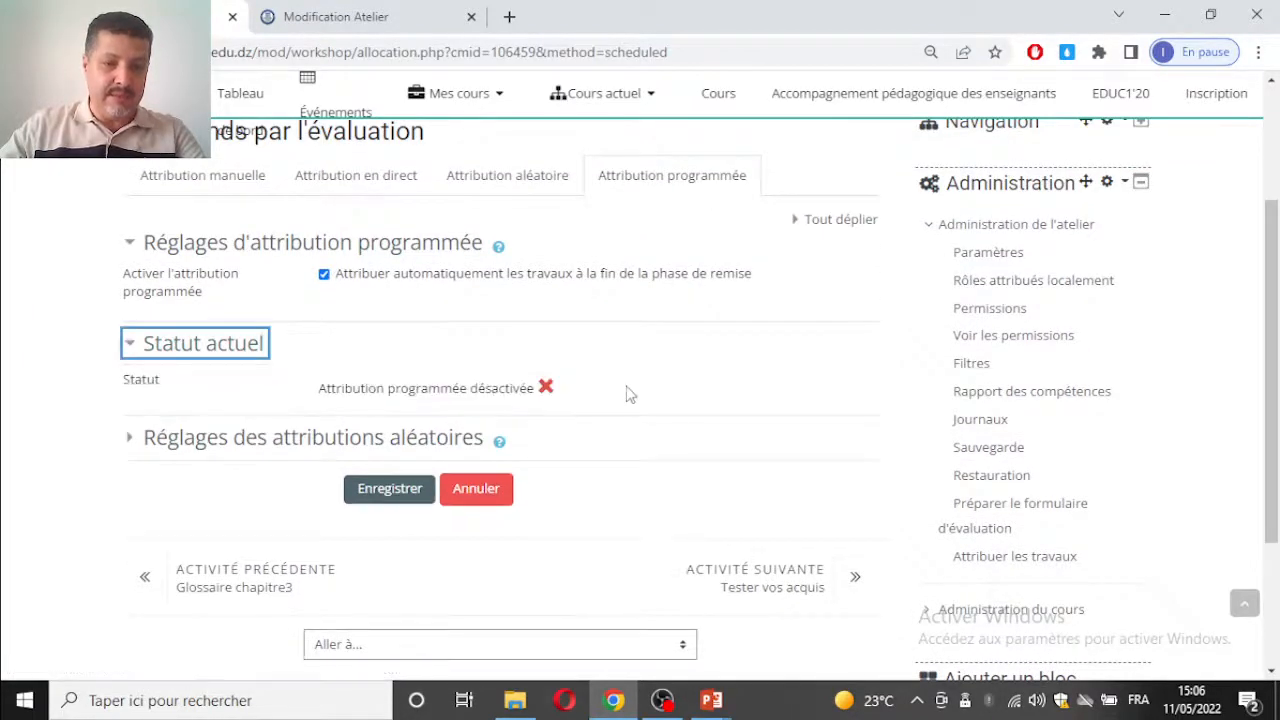
{"action": "left_click", "coordinate": [334, 443]}
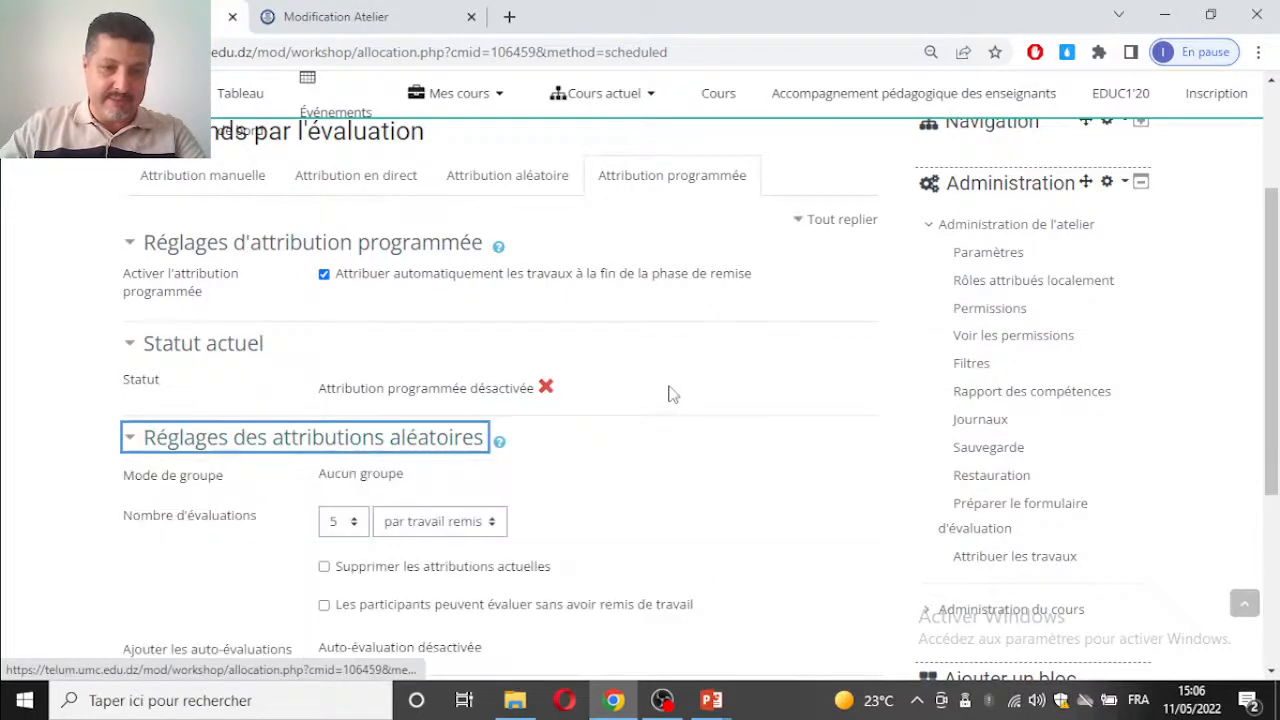
{"action": "scroll", "coordinate": [334, 343], "scroll_direction": "down", "scroll_amount": 1}
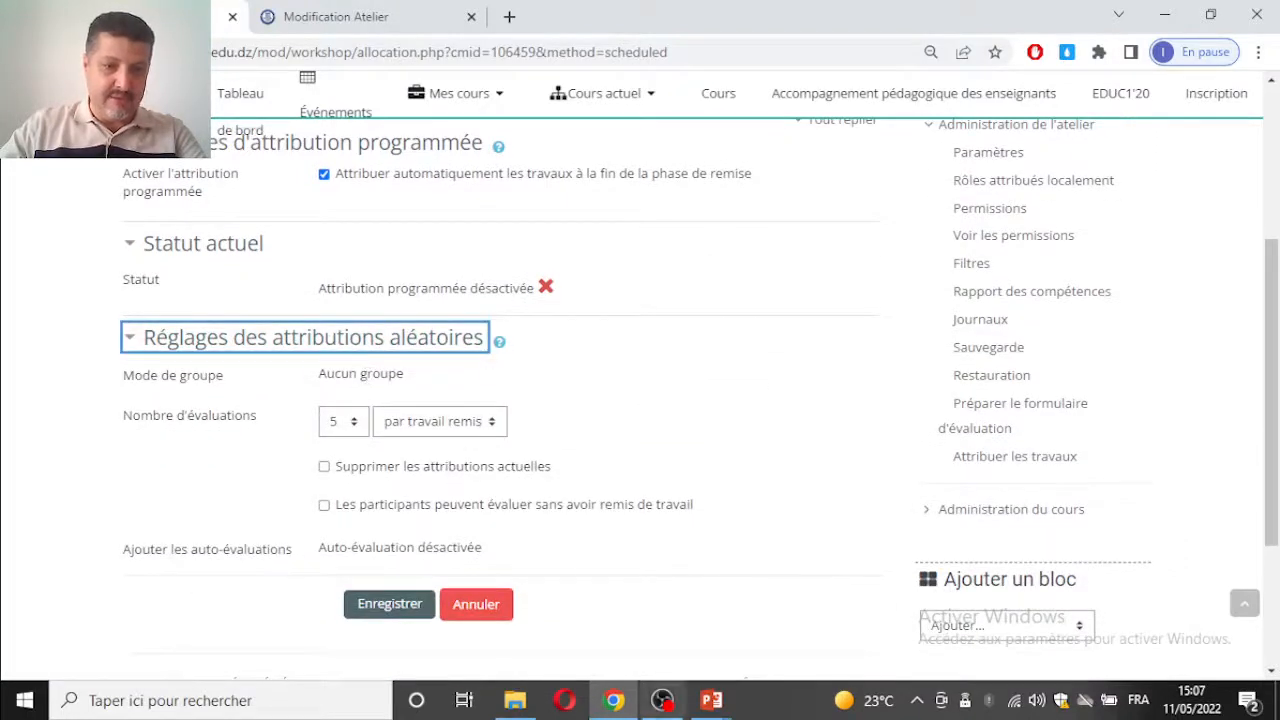
{"action": "left_click", "coordinate": [340, 421]}
{"action": "left_click", "coordinate": [336, 379]}
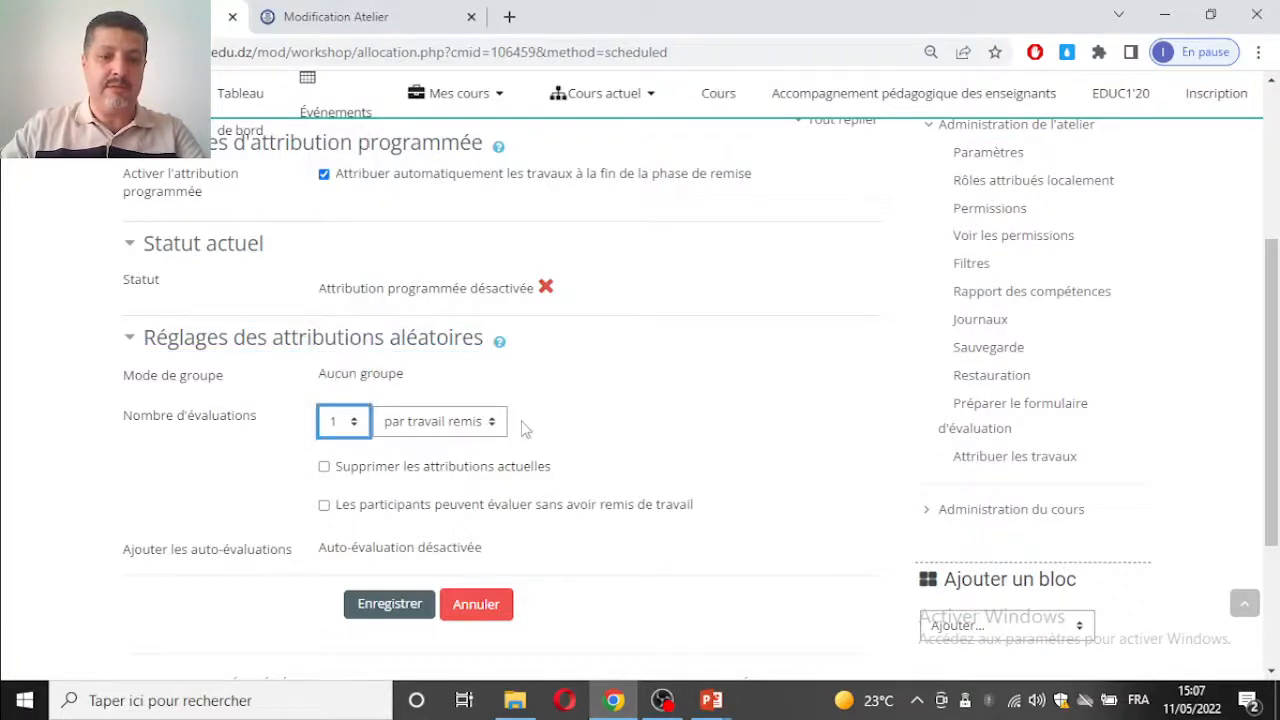
{"action": "scroll", "coordinate": [555, 428], "scroll_direction": "down", "scroll_amount": 2}
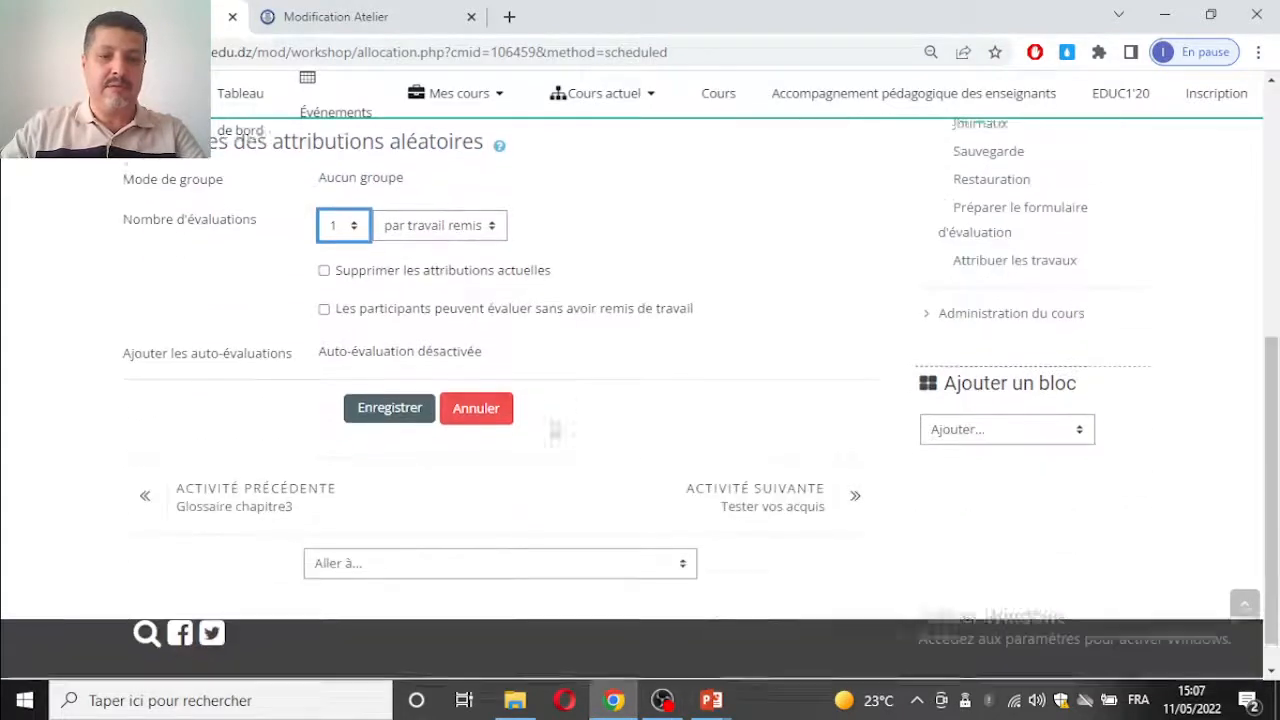
{"action": "left_click", "coordinate": [400, 406]}
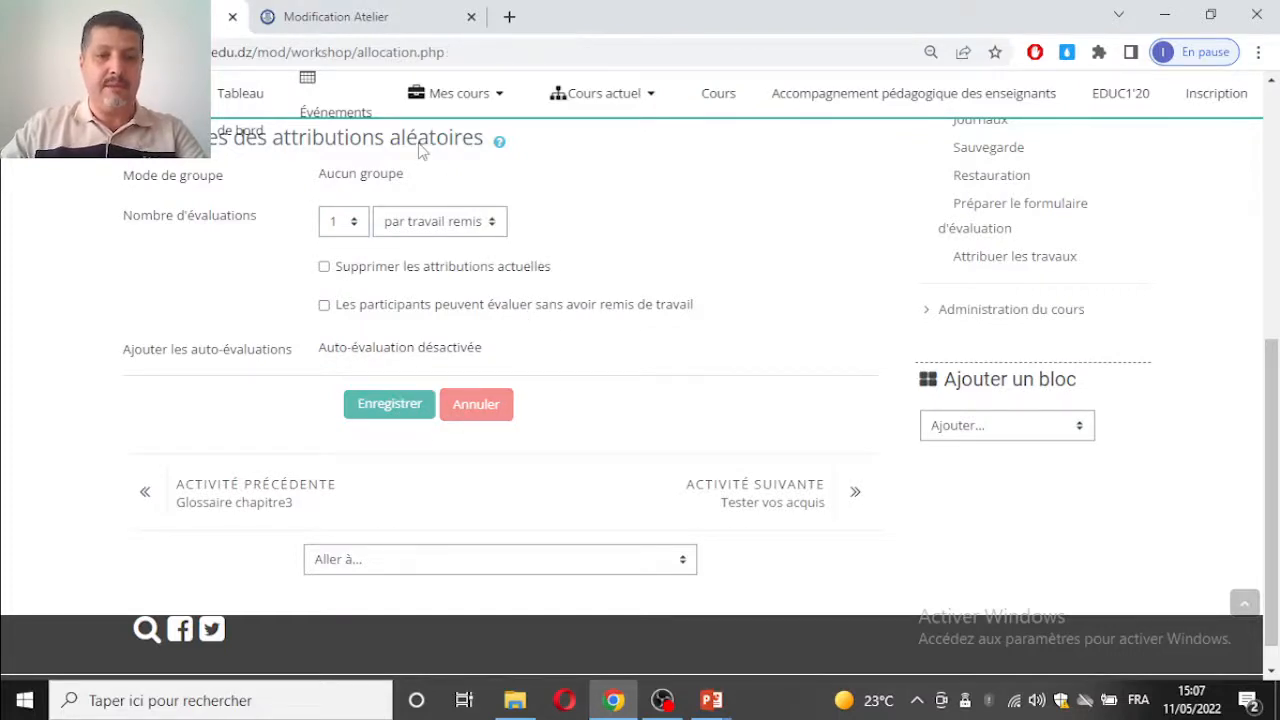
{"action": "scroll", "coordinate": [486, 343], "scroll_direction": "down", "scroll_amount": 3}
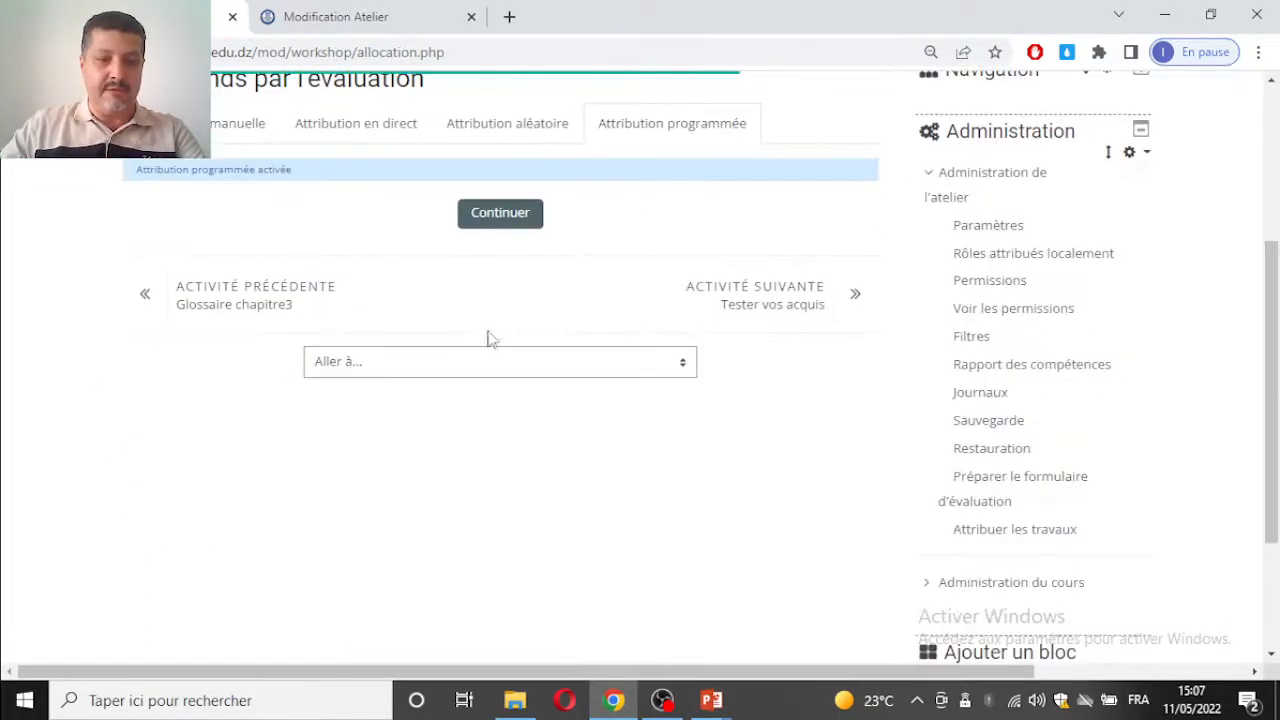
{"action": "scroll", "coordinate": [369, 209], "scroll_direction": "up", "scroll_amount": 3}
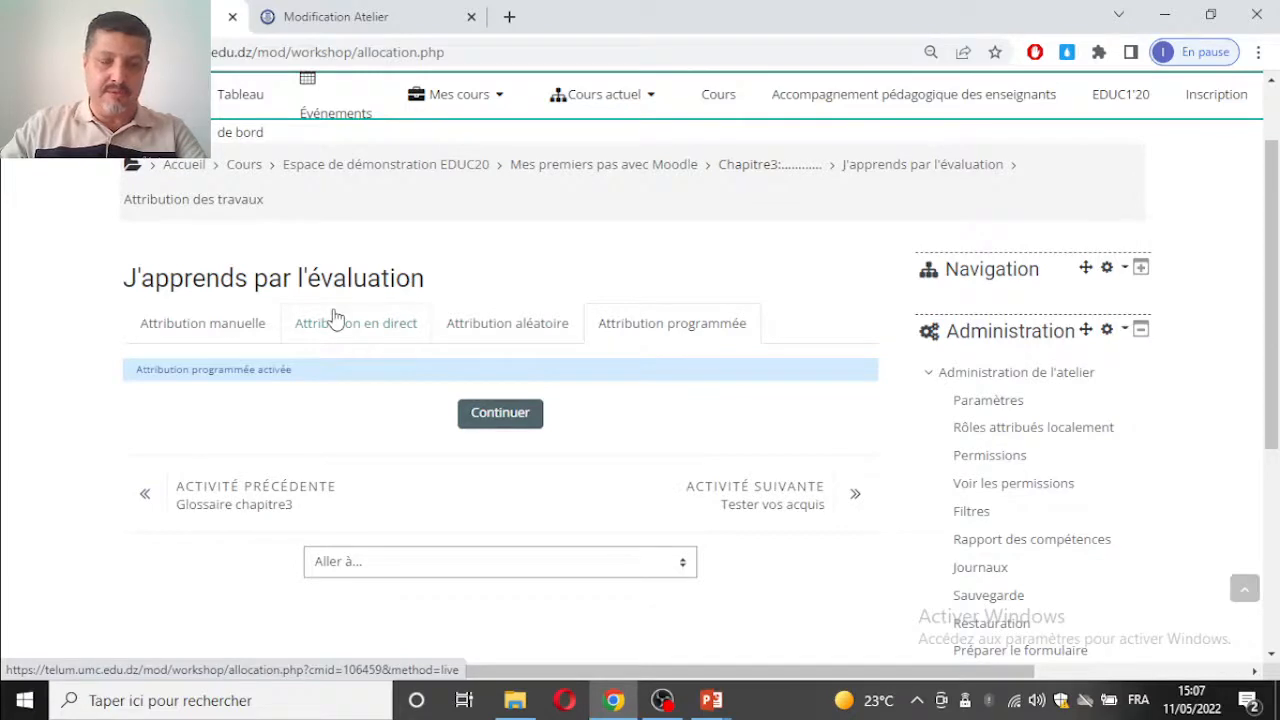
Step: Return to the Modification Atelier page and examine the options under Réglages de remise des travaux
{"action": "left_click", "coordinate": [350, 22]}
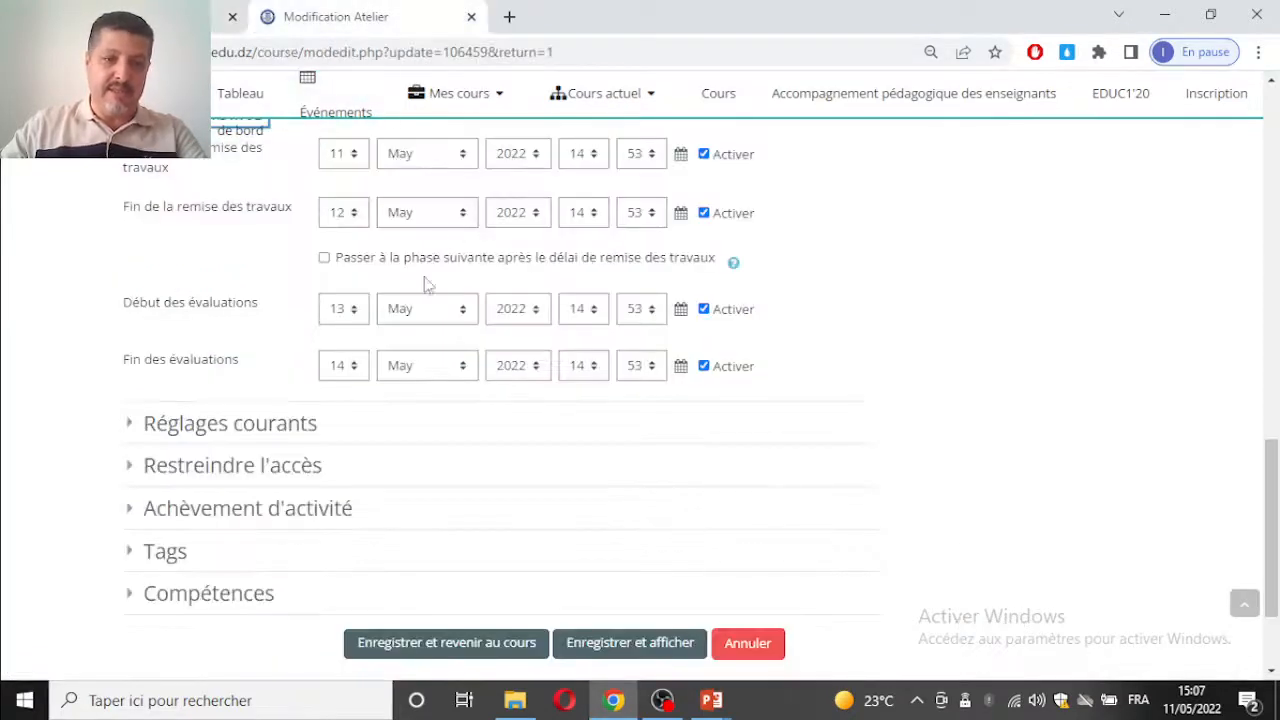
{"action": "scroll", "coordinate": [457, 286], "scroll_direction": "up", "scroll_amount": 5}
{"action": "scroll", "coordinate": [434, 409], "scroll_direction": "up", "scroll_amount": 1}
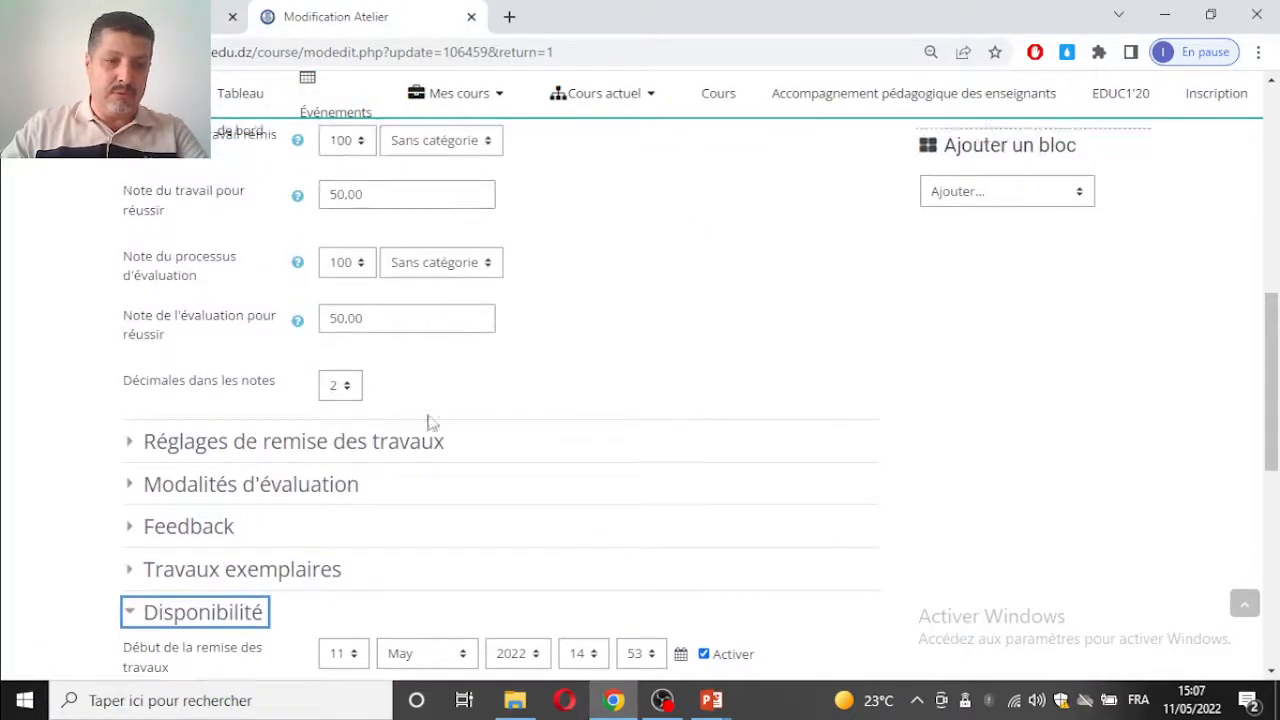
{"action": "left_click", "coordinate": [423, 446]}
{"action": "scroll", "coordinate": [574, 391], "scroll_direction": "down", "scroll_amount": 5}
{"action": "scroll", "coordinate": [575, 378], "scroll_direction": "down", "scroll_amount": 3}
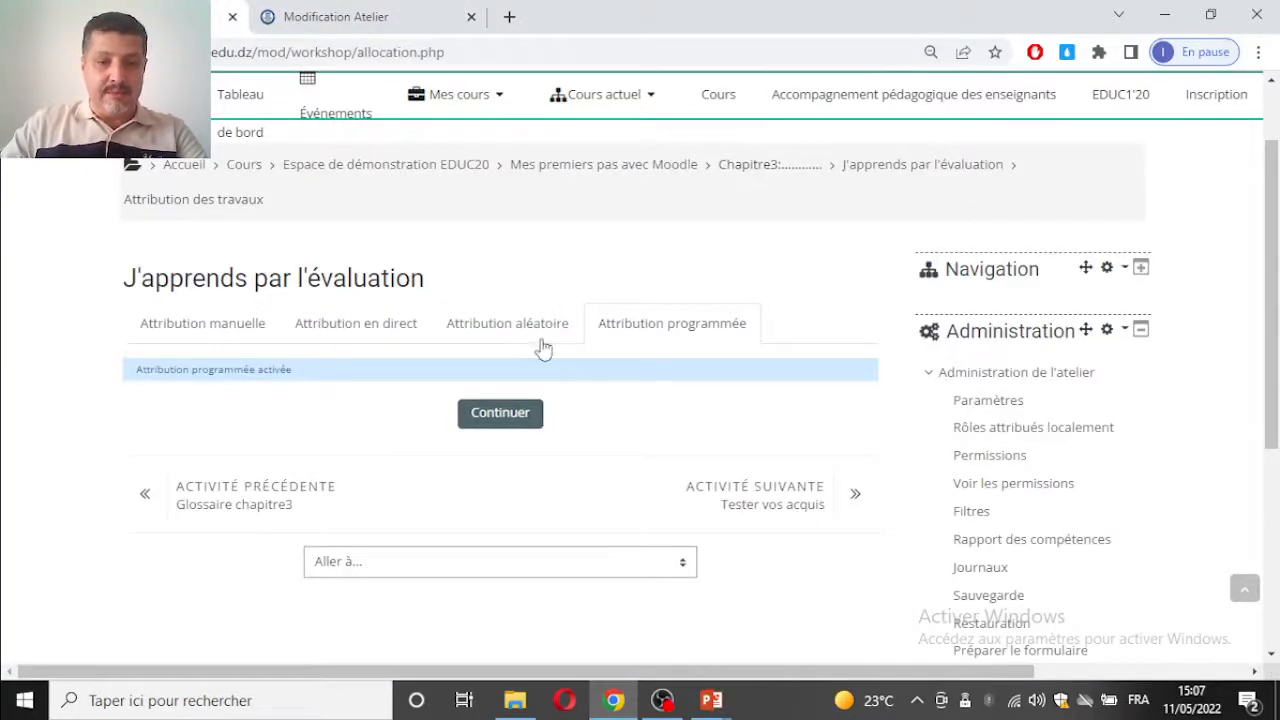
Step: Open Attribution en direct on the allocation page and check what this method requires
{"action": "left_click", "coordinate": [493, 334]}
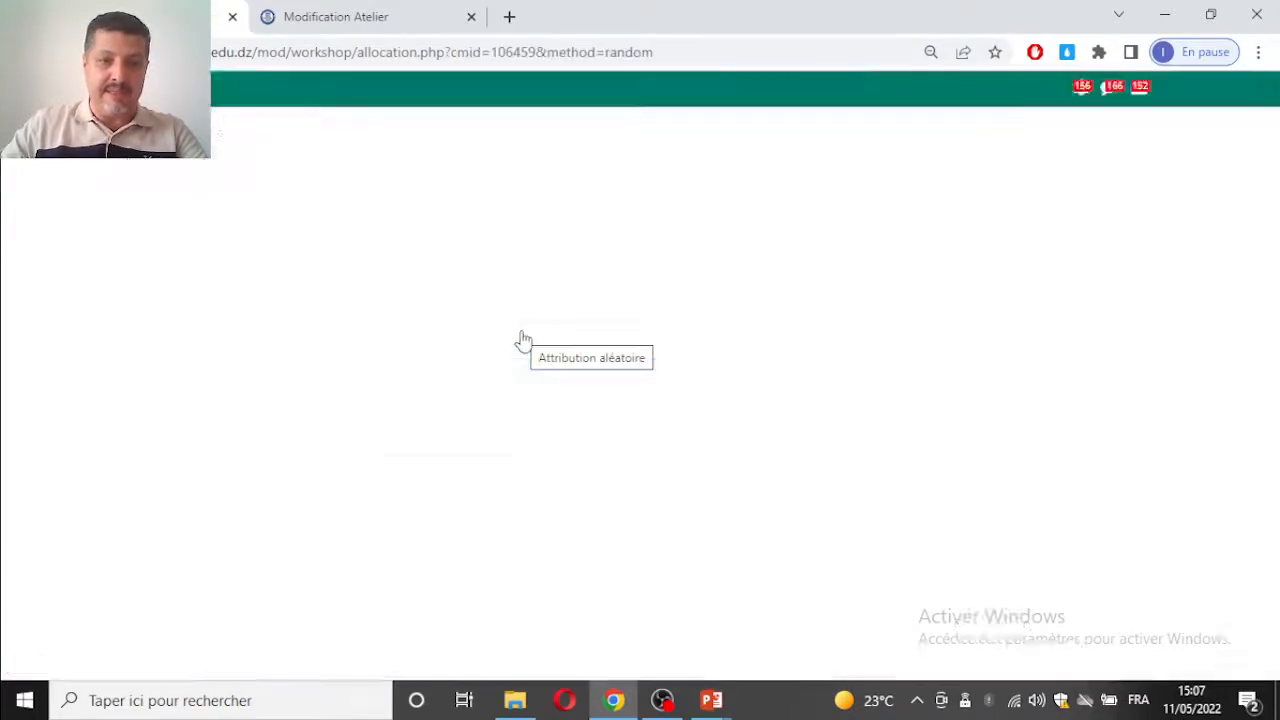
{"action": "left_click", "coordinate": [395, 424]}
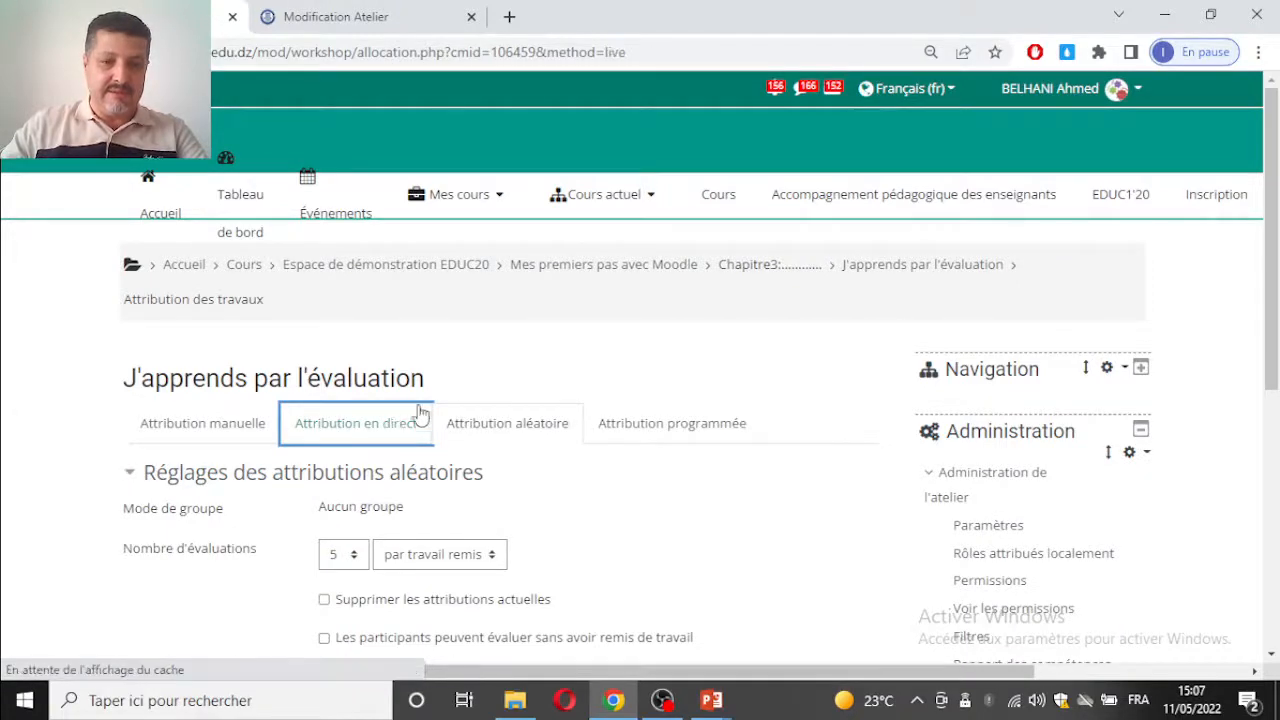
{"action": "scroll", "coordinate": [511, 358], "scroll_direction": "down", "scroll_amount": 2}
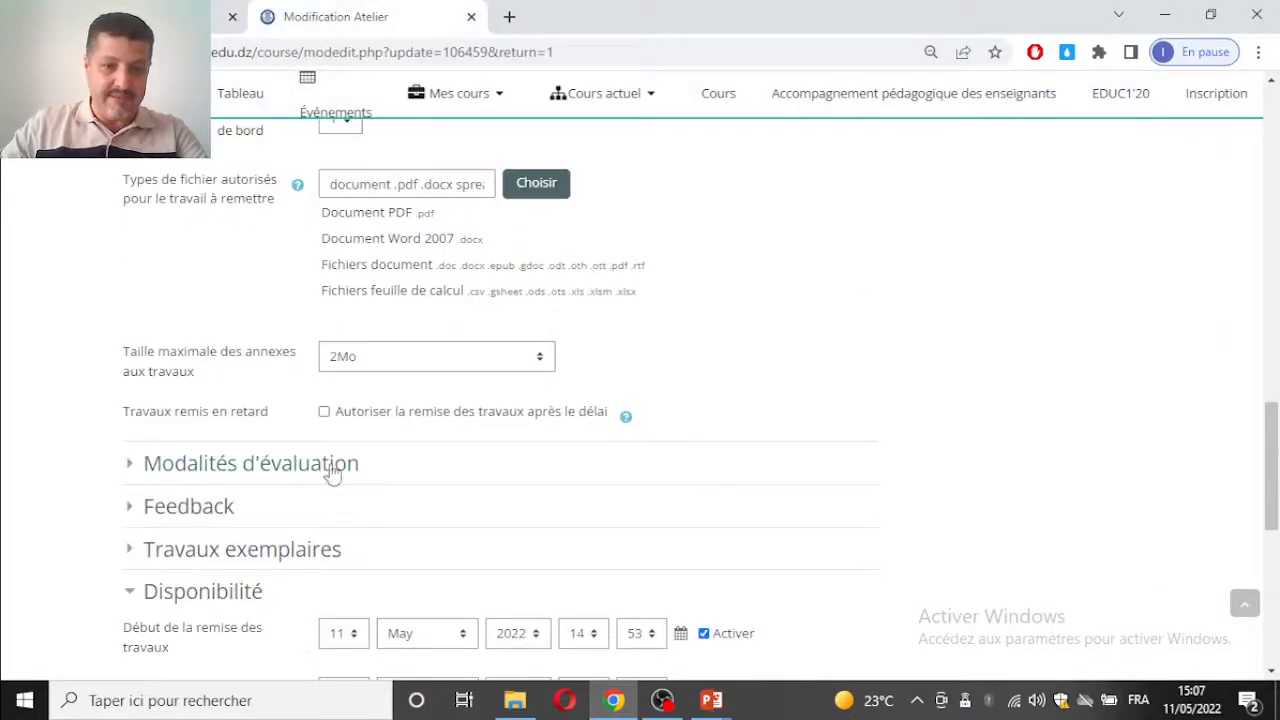
Step: Allow late submissions after the deadline in the workshop settings, then save and return to the course
{"action": "left_click", "coordinate": [323, 412]}
{"action": "scroll", "coordinate": [534, 434], "scroll_direction": "down", "scroll_amount": 10}
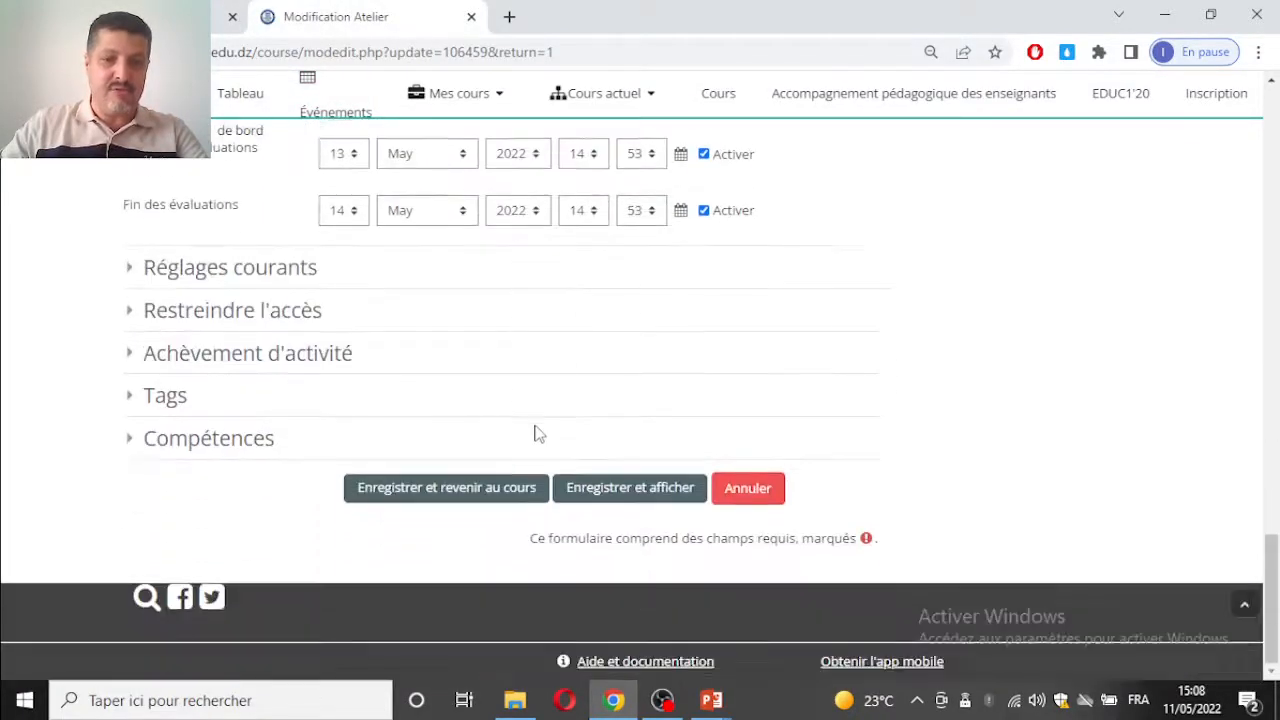
{"action": "left_click", "coordinate": [486, 492]}
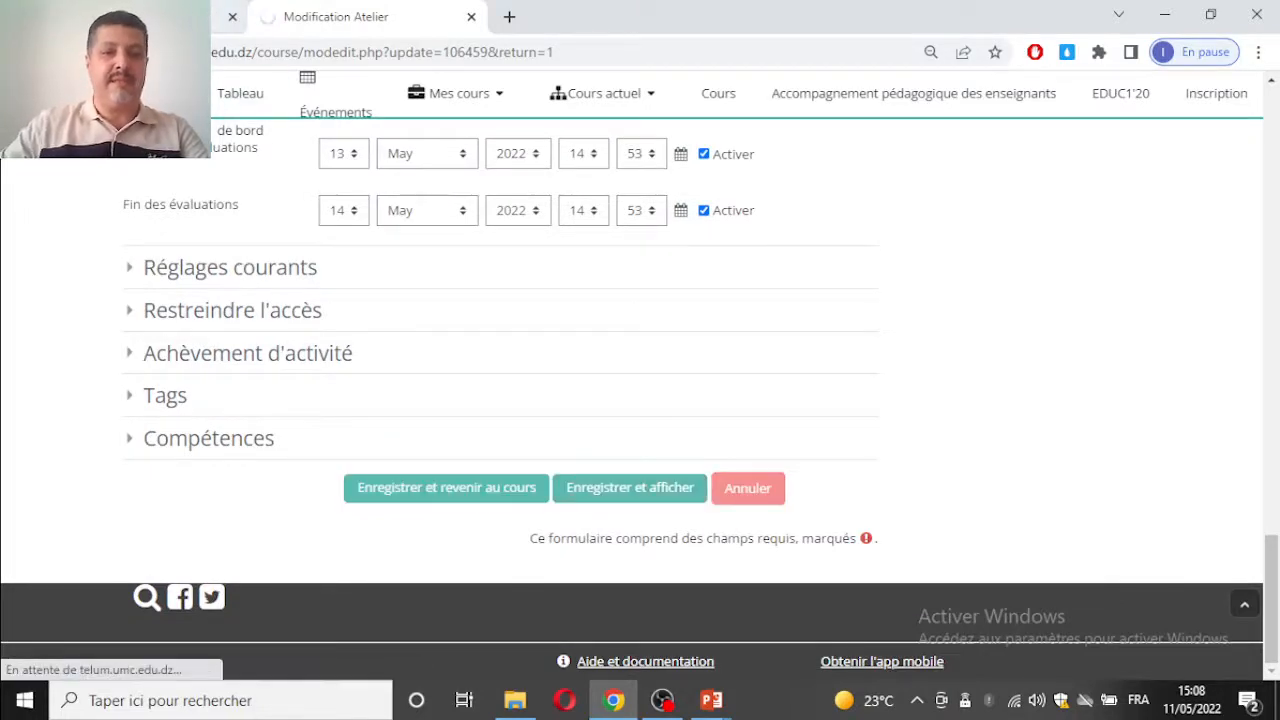
Step: Reload the Attribution en direct page, enable automatic allocation of late submissions with 1 évaluation par travail remis, and save
{"action": "left_click", "coordinate": [366, 52]}
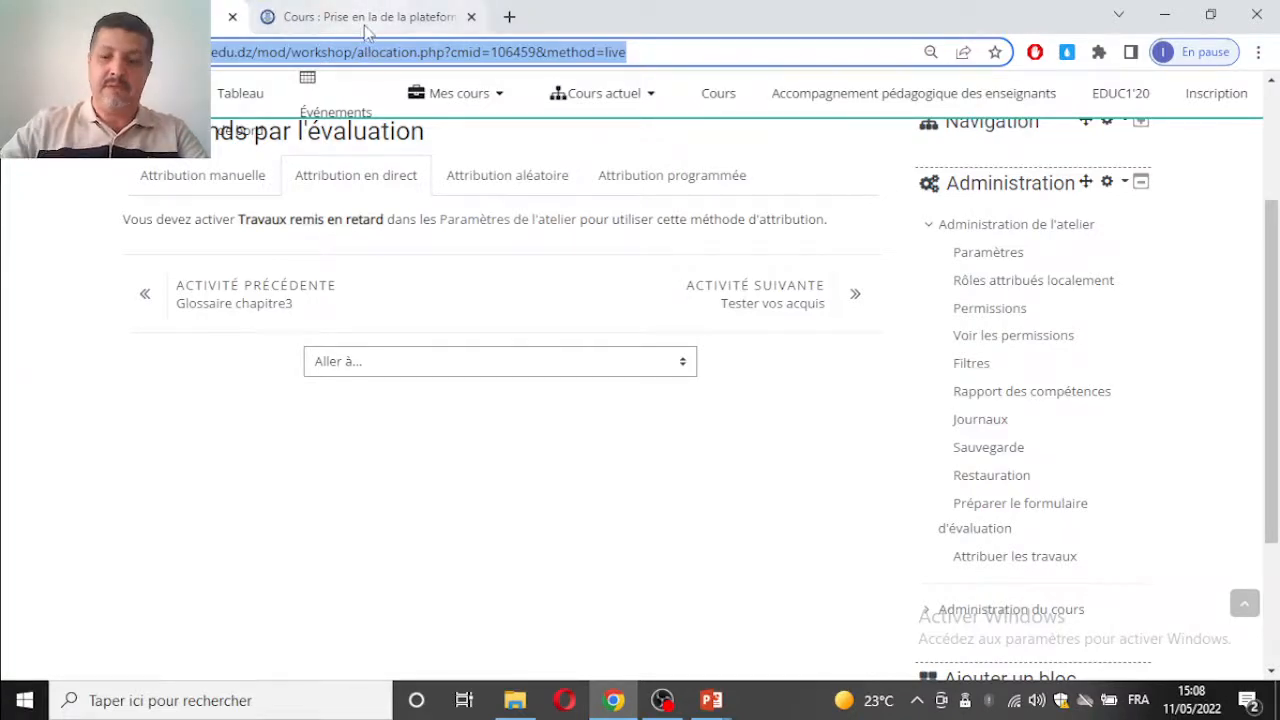
{"action": "left_click", "coordinate": [368, 30]}
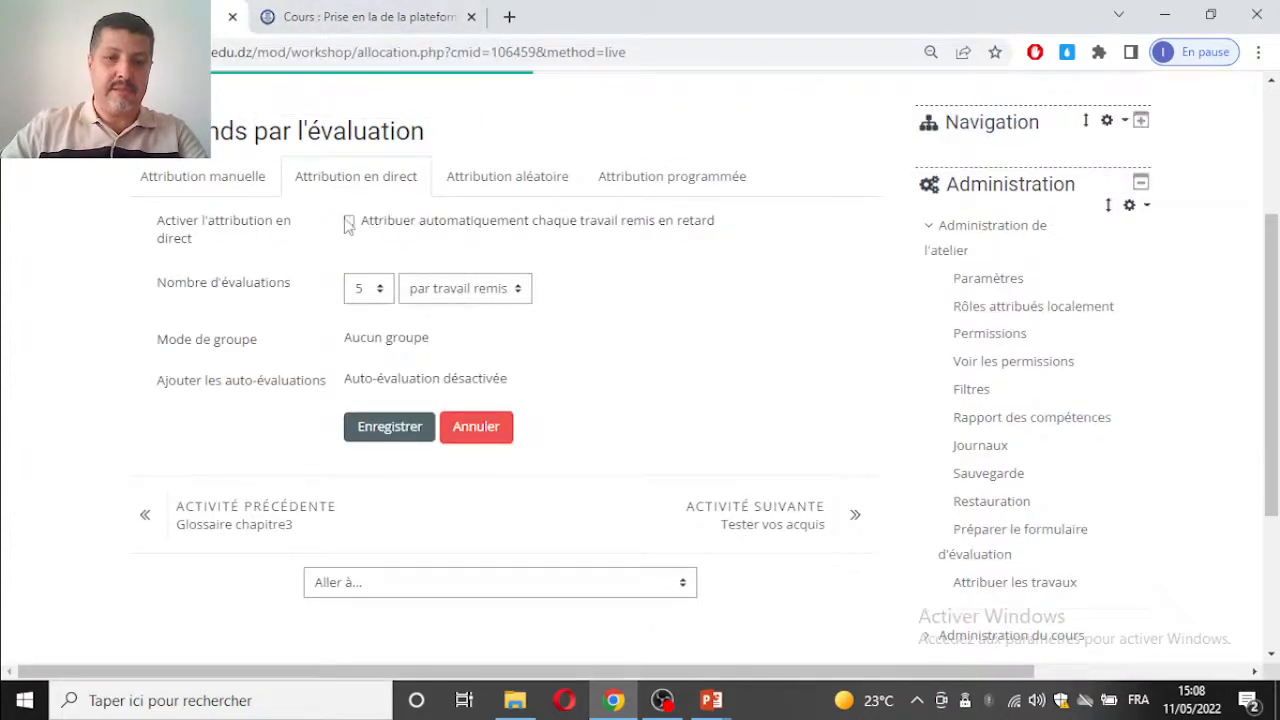
{"action": "scroll", "coordinate": [386, 205], "scroll_direction": "down", "scroll_amount": 1}
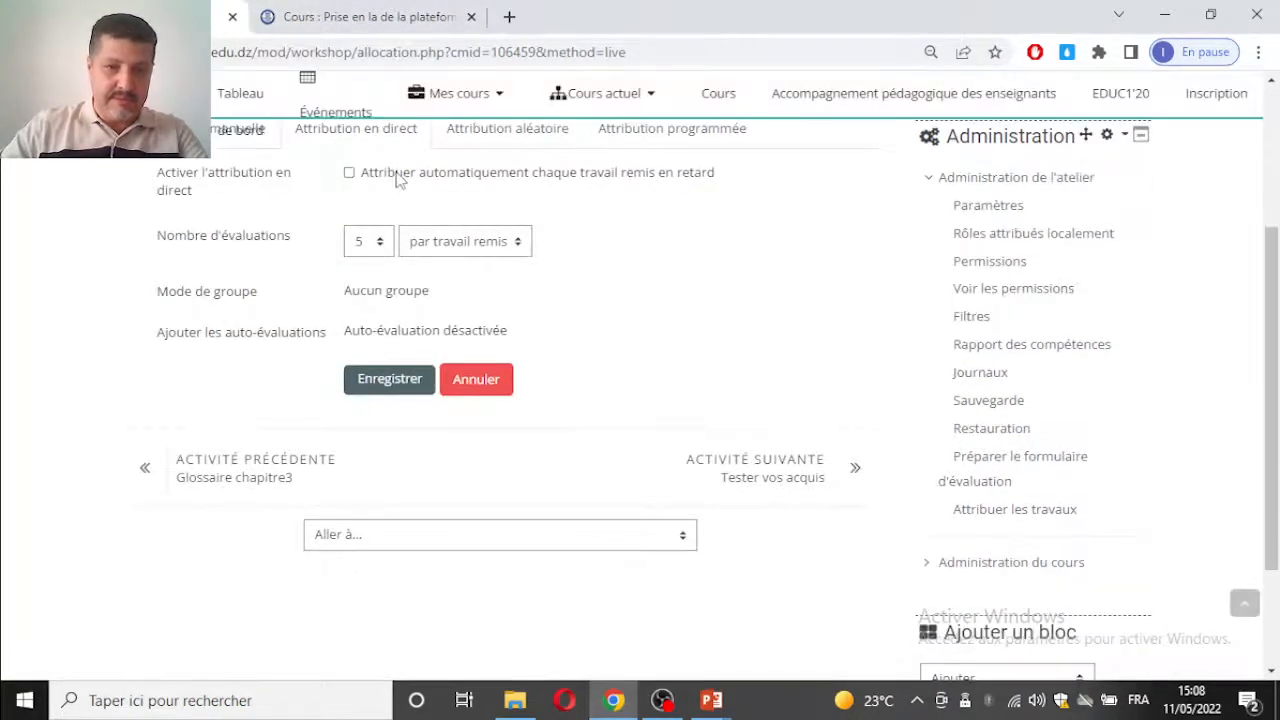
{"action": "scroll", "coordinate": [415, 158], "scroll_direction": "up", "scroll_amount": 2}
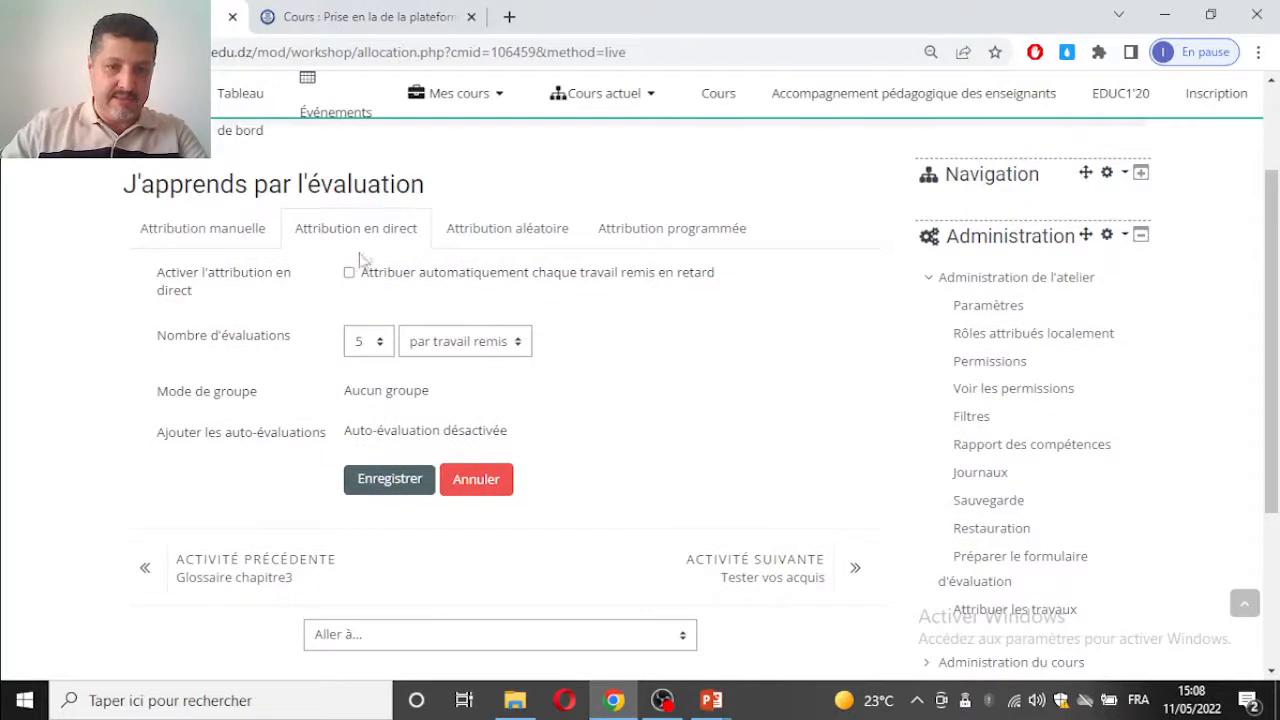
{"action": "left_click", "coordinate": [368, 343]}
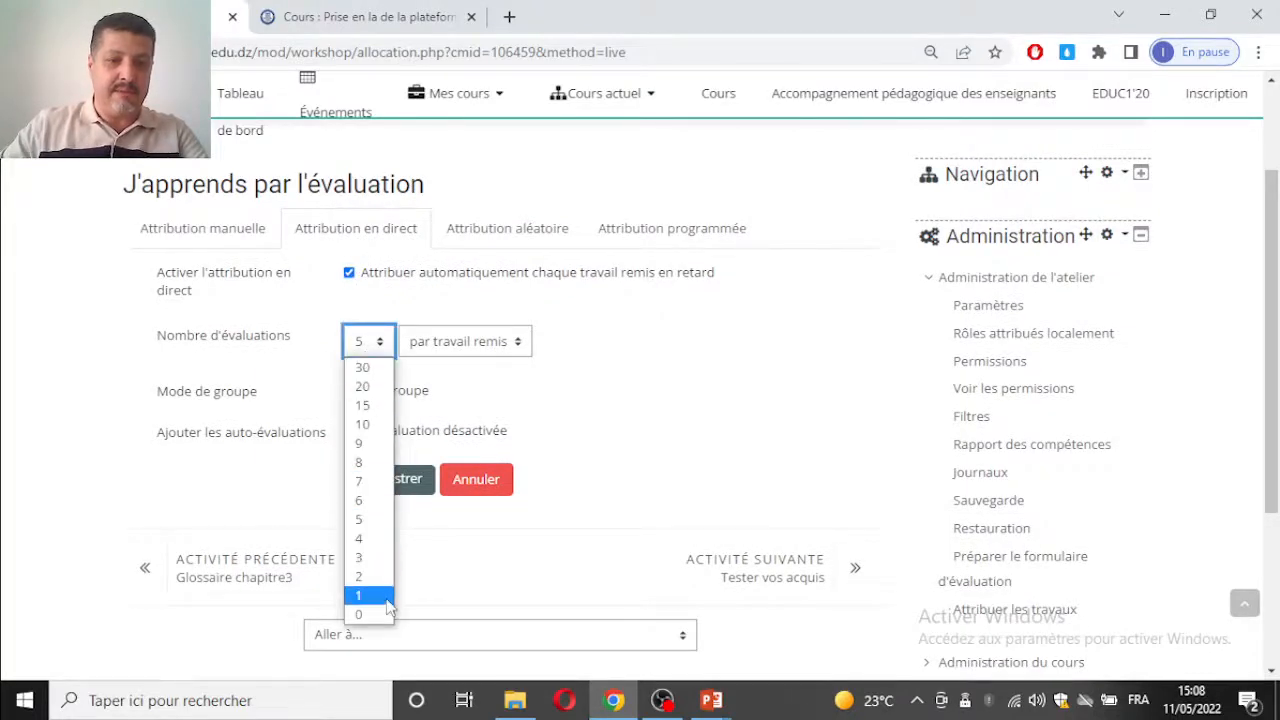
{"action": "left_click", "coordinate": [380, 596]}
{"action": "left_click", "coordinate": [378, 486]}
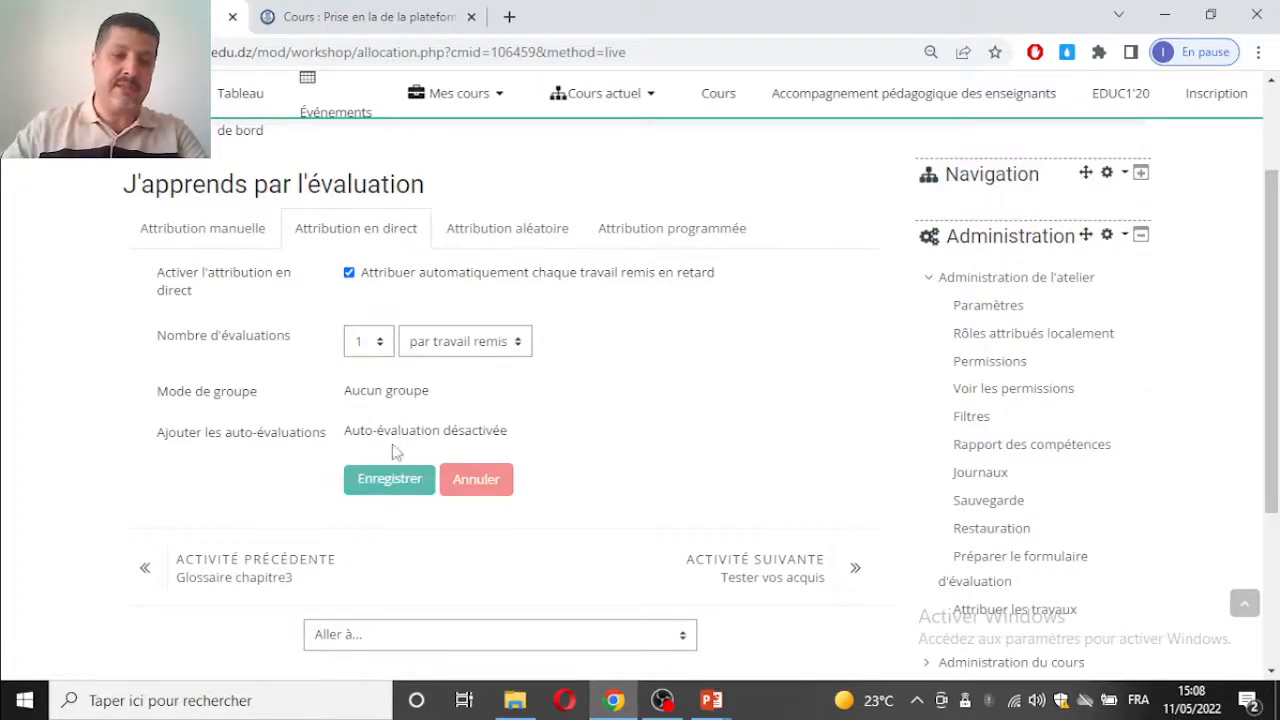
Step: Close the Attribution en direct page and return to the open course page
{"action": "scroll", "coordinate": [428, 387], "scroll_direction": "down", "scroll_amount": 3}
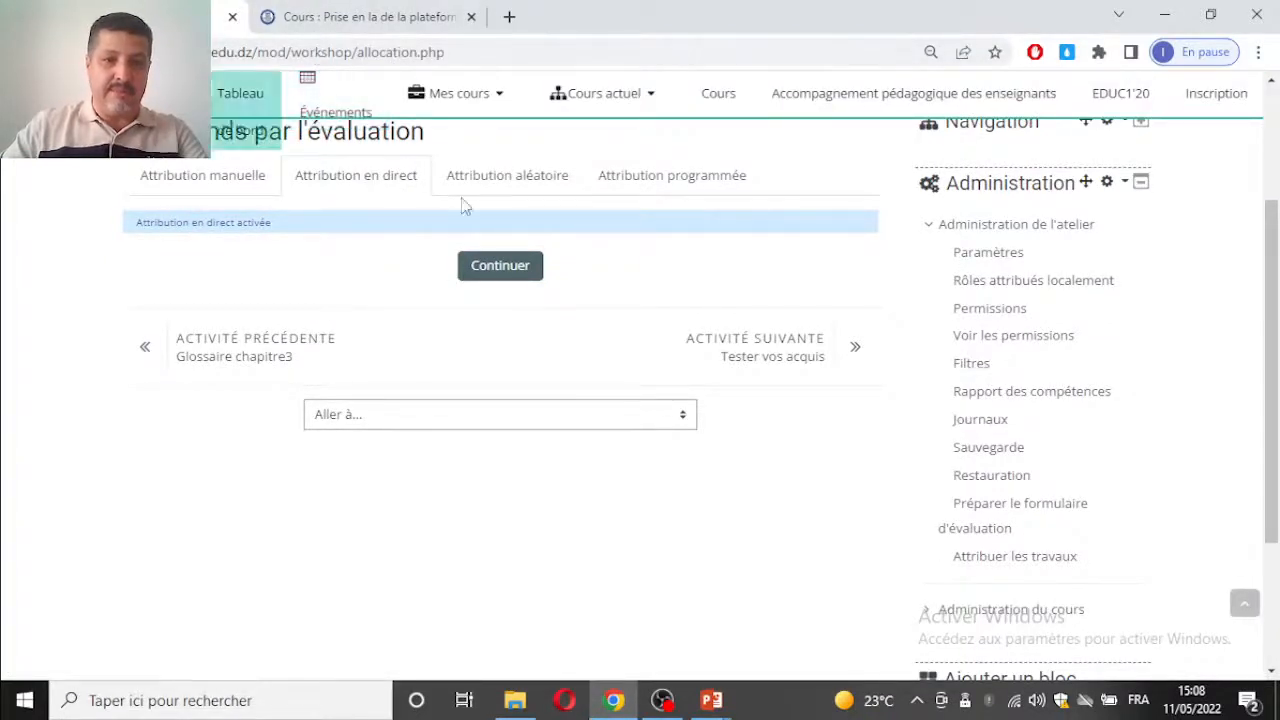
{"action": "scroll", "coordinate": [630, 212], "scroll_direction": "up", "scroll_amount": 3}
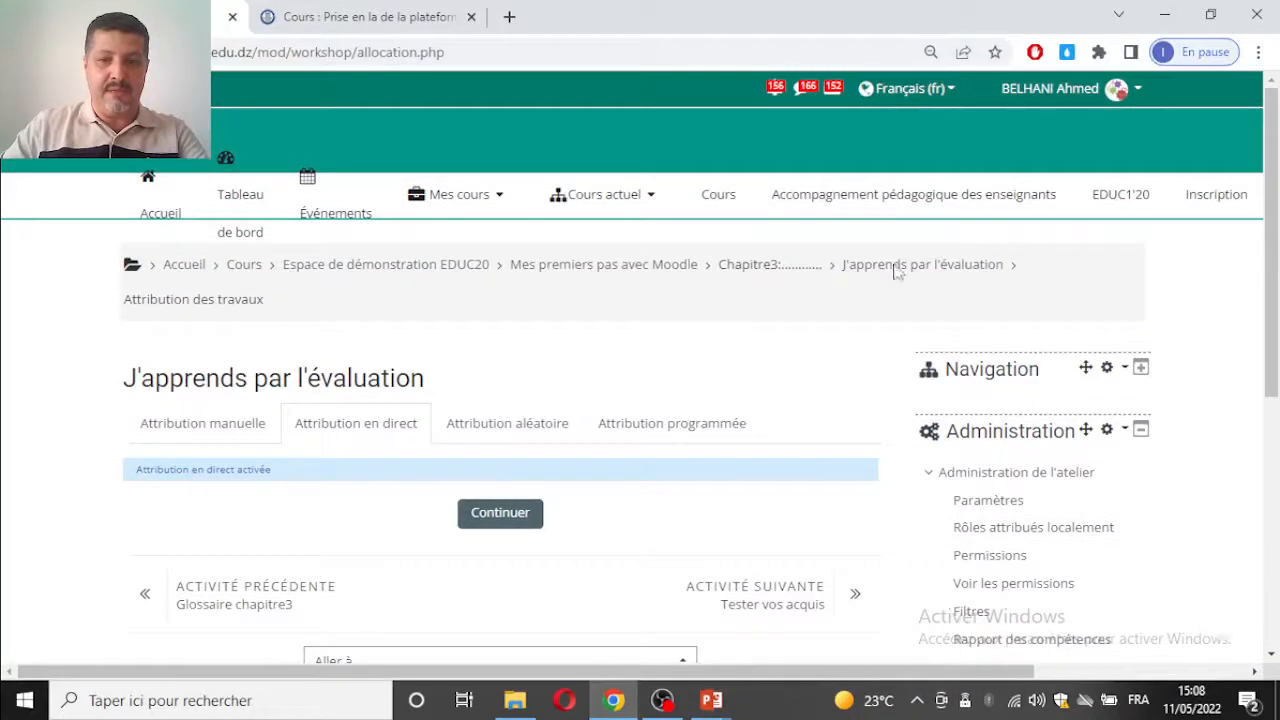
{"action": "key", "text": "ctrl+plus"}
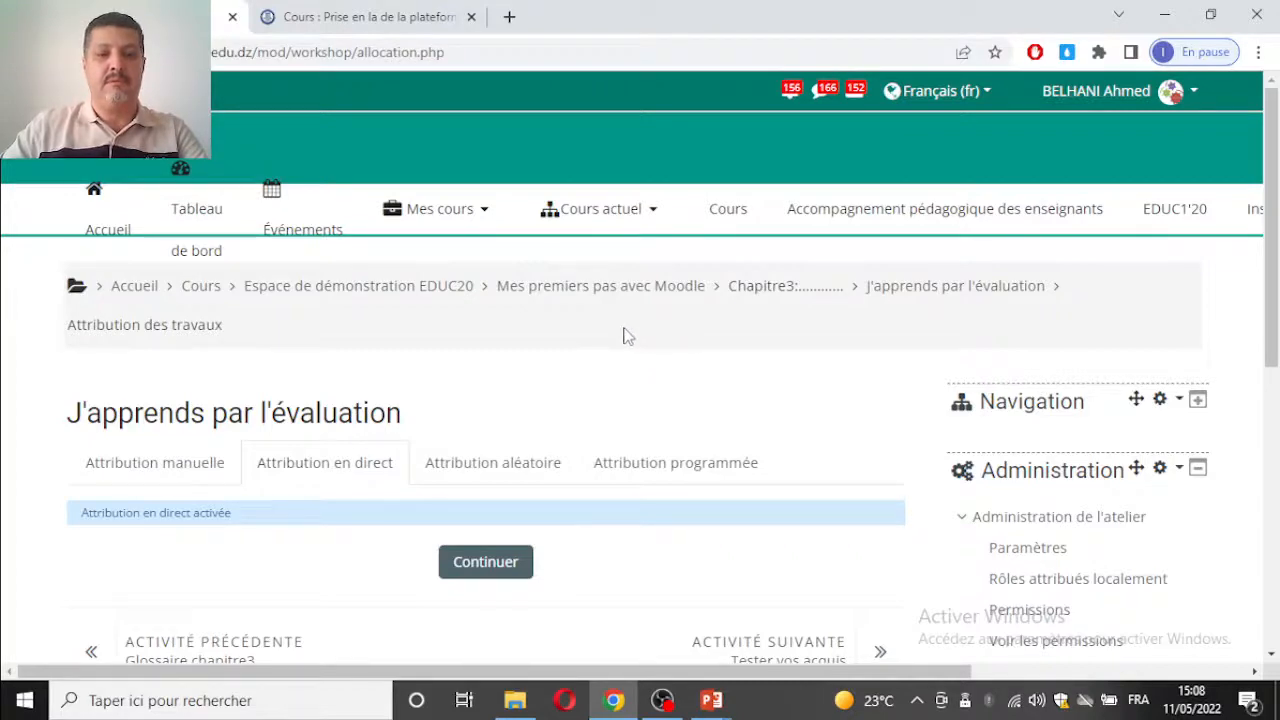
{"action": "left_click", "coordinate": [311, 26]}
{"action": "left_click", "coordinate": [209, 15]}
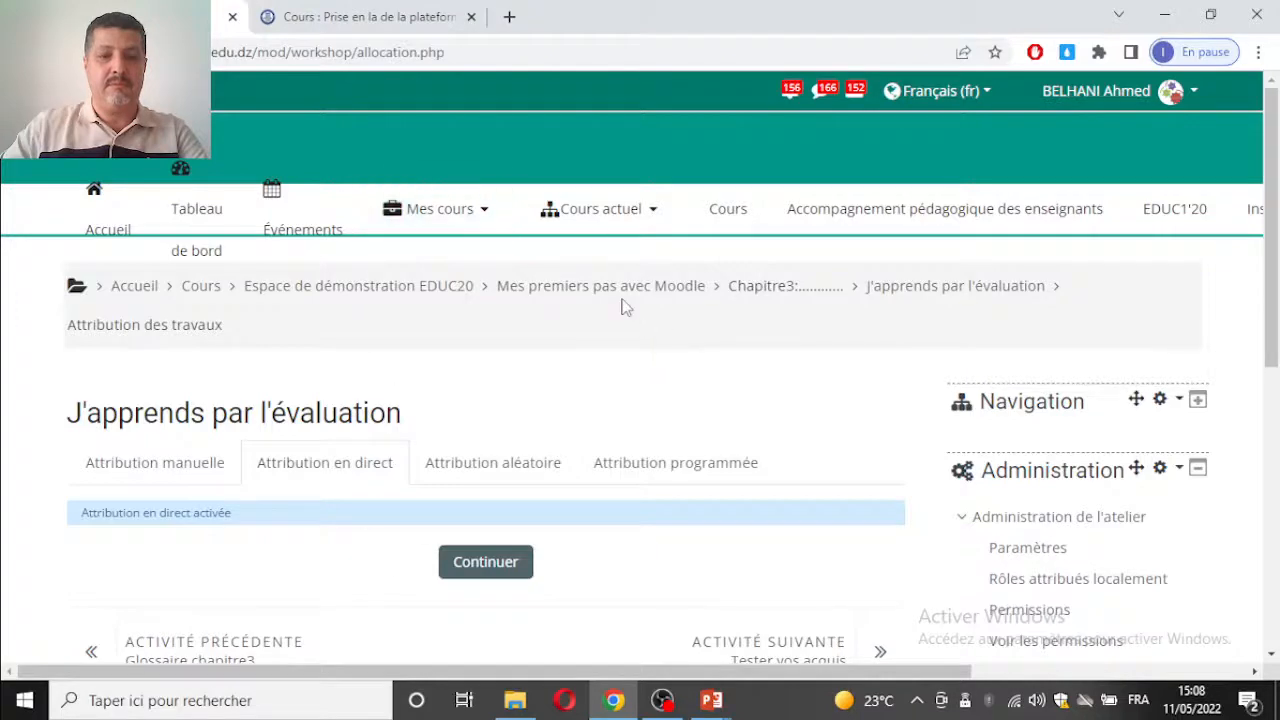
{"action": "left_click", "coordinate": [330, 17]}
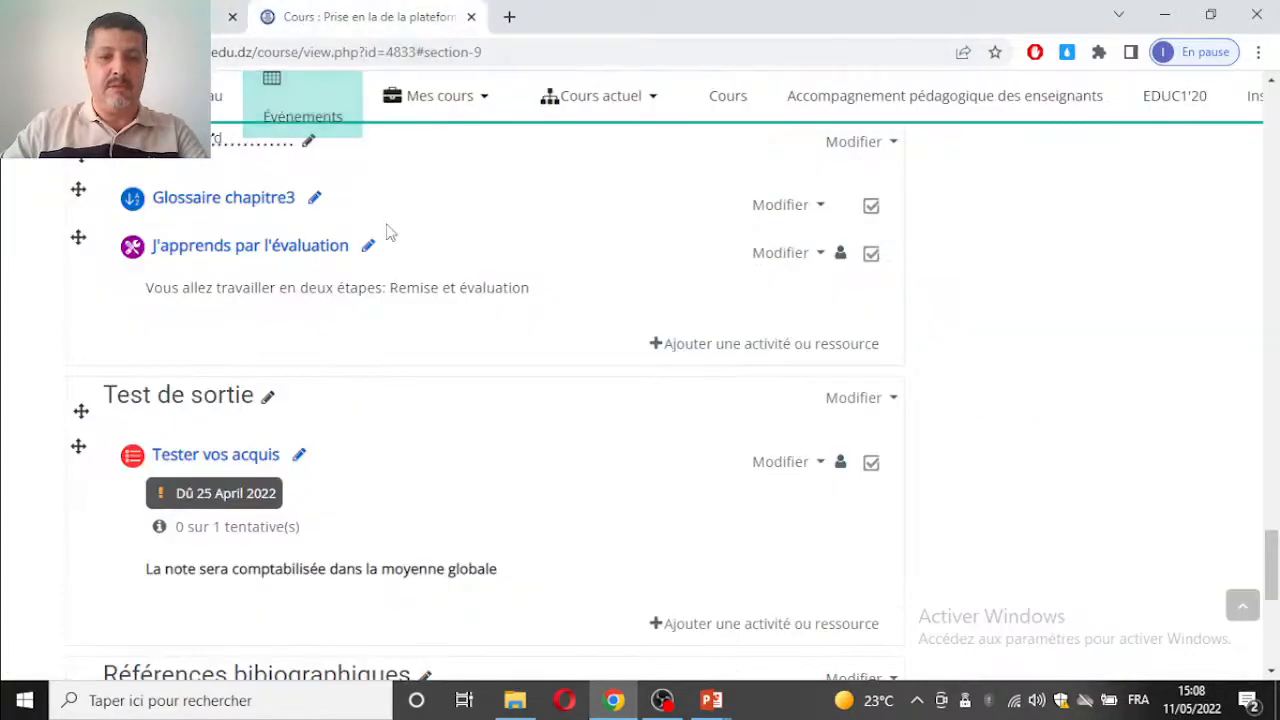
{"action": "left_click", "coordinate": [232, 17]}
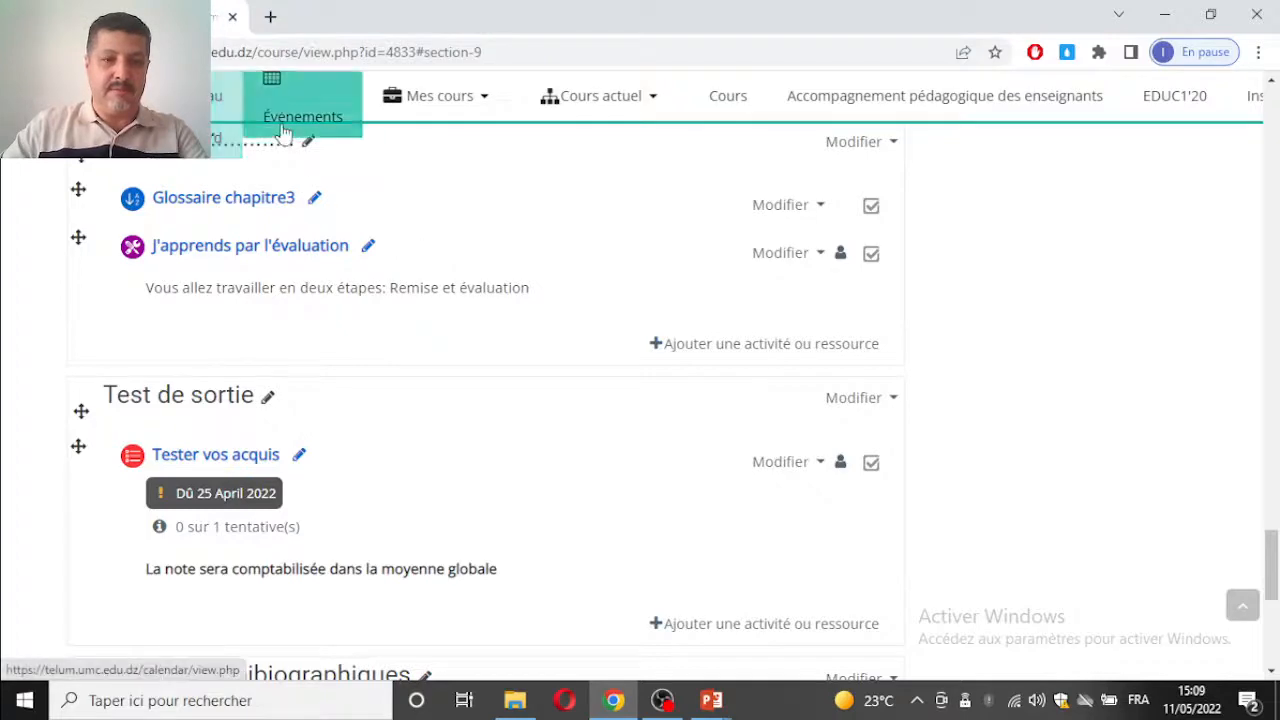
Step: Switch the current role in the course to Étudiant
{"action": "left_click_drag", "start_coordinate": [1274, 547], "coordinate": [1270, 92]}
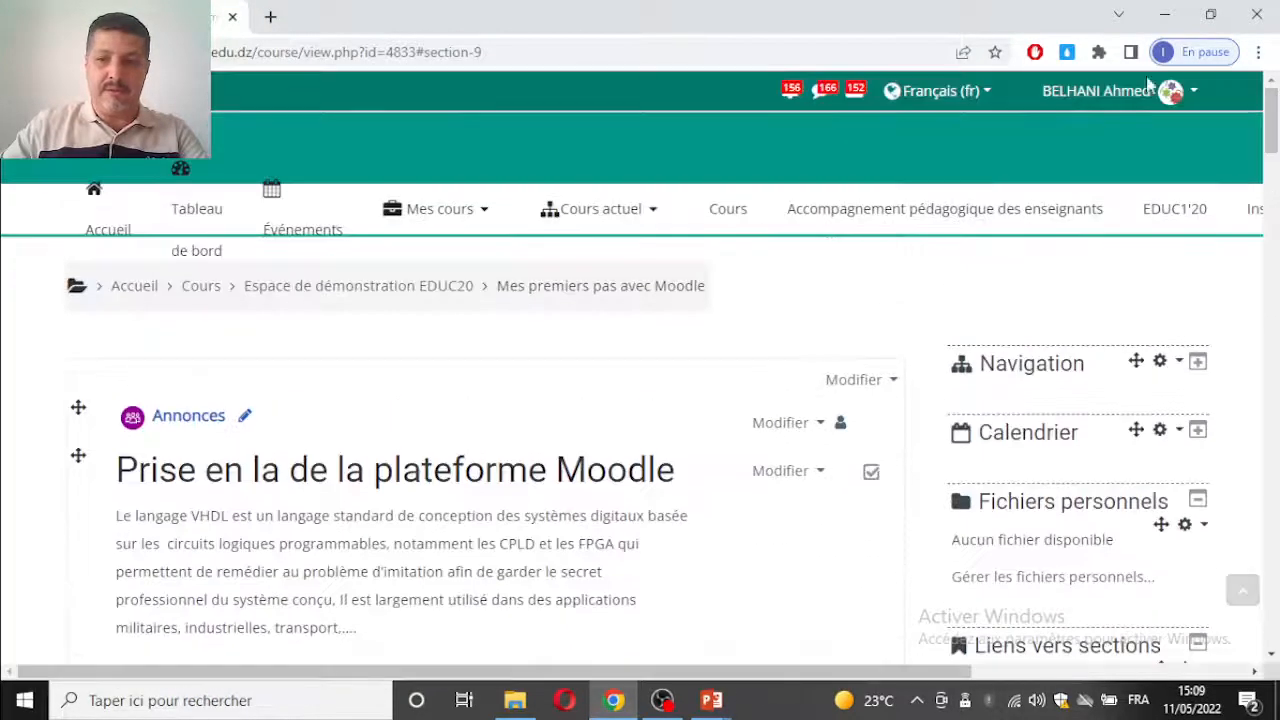
{"action": "scroll", "coordinate": [1118, 100], "scroll_direction": "up", "scroll_amount": 3}
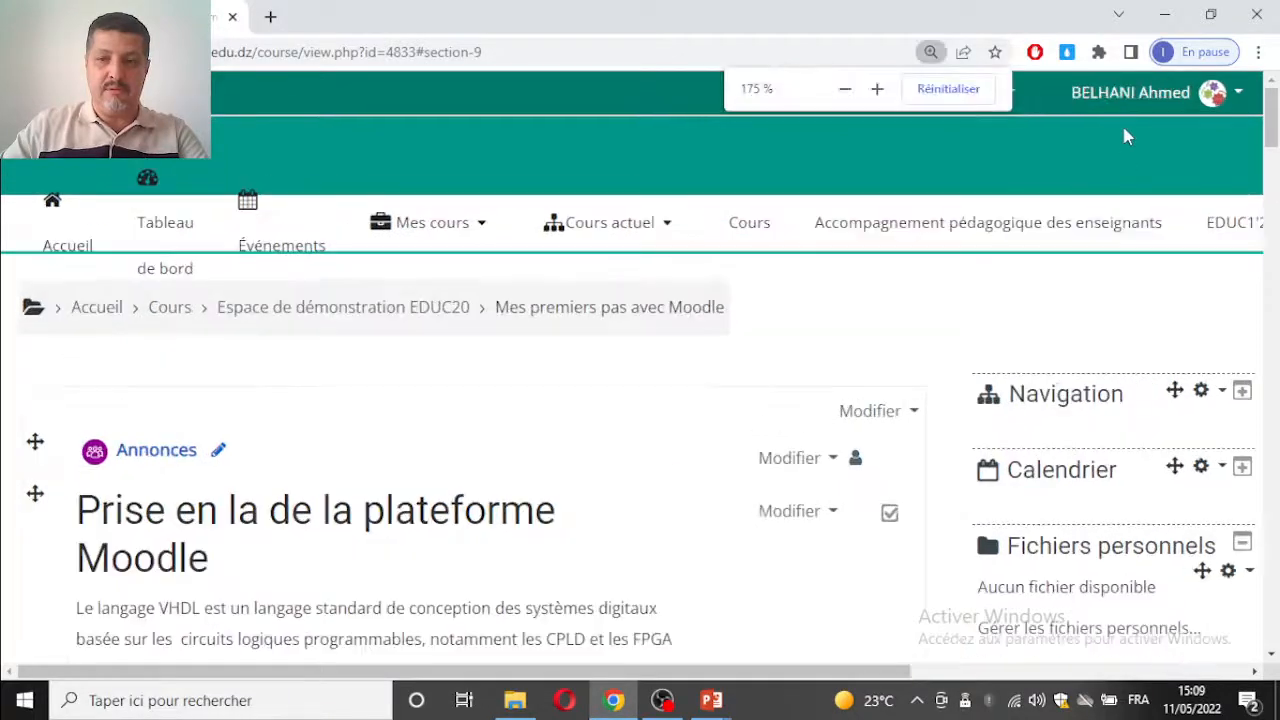
{"action": "left_click", "coordinate": [1118, 103]}
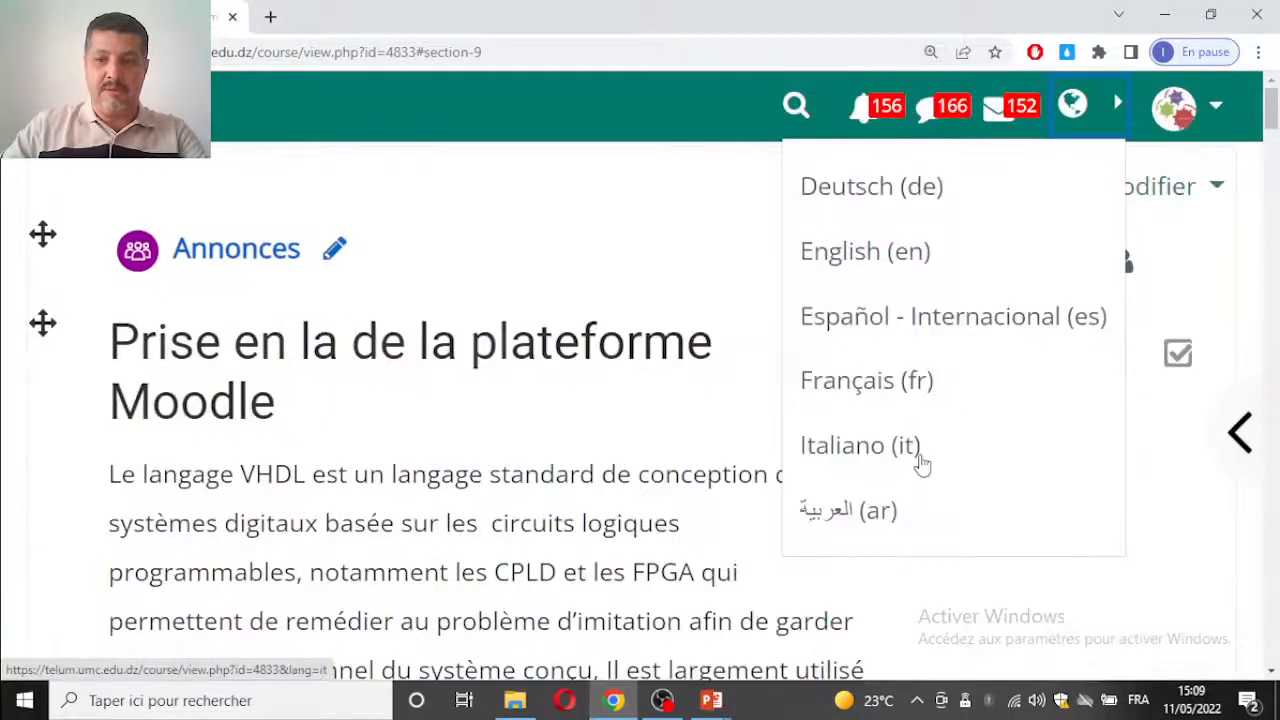
{"action": "left_click", "coordinate": [1219, 115]}
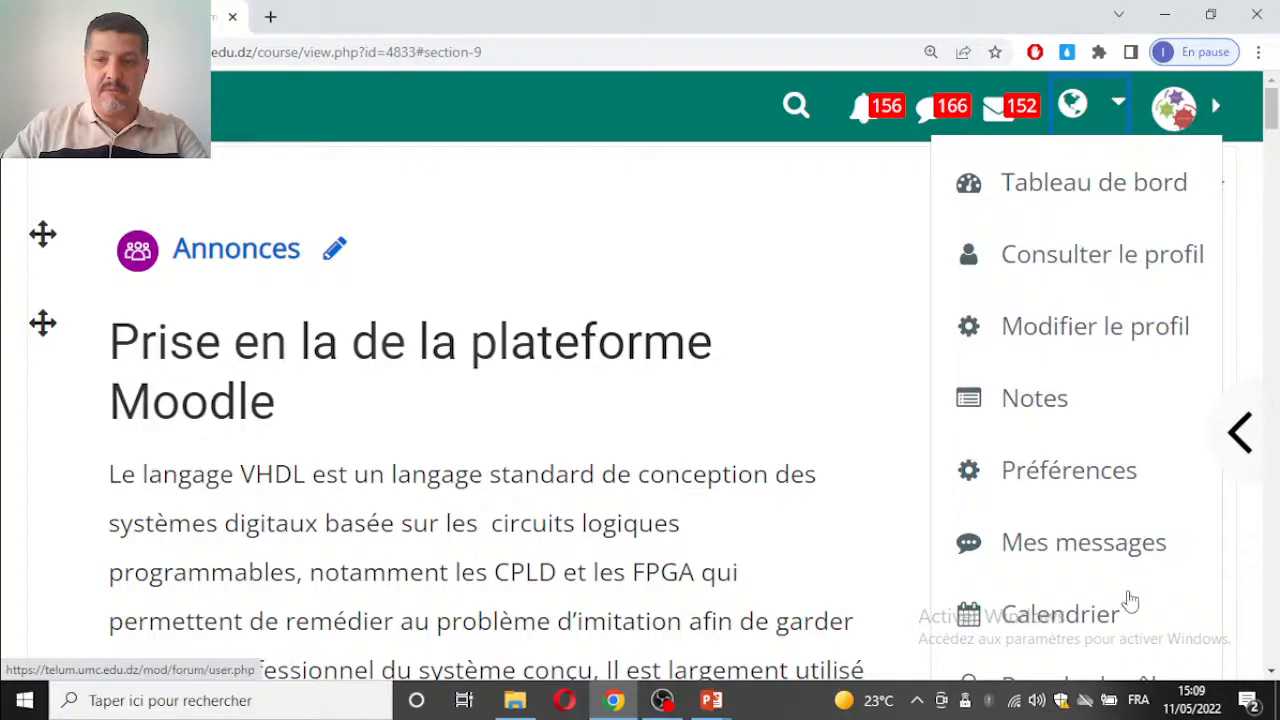
{"action": "scroll", "coordinate": [1103, 380], "scroll_direction": "down", "scroll_amount": 2}
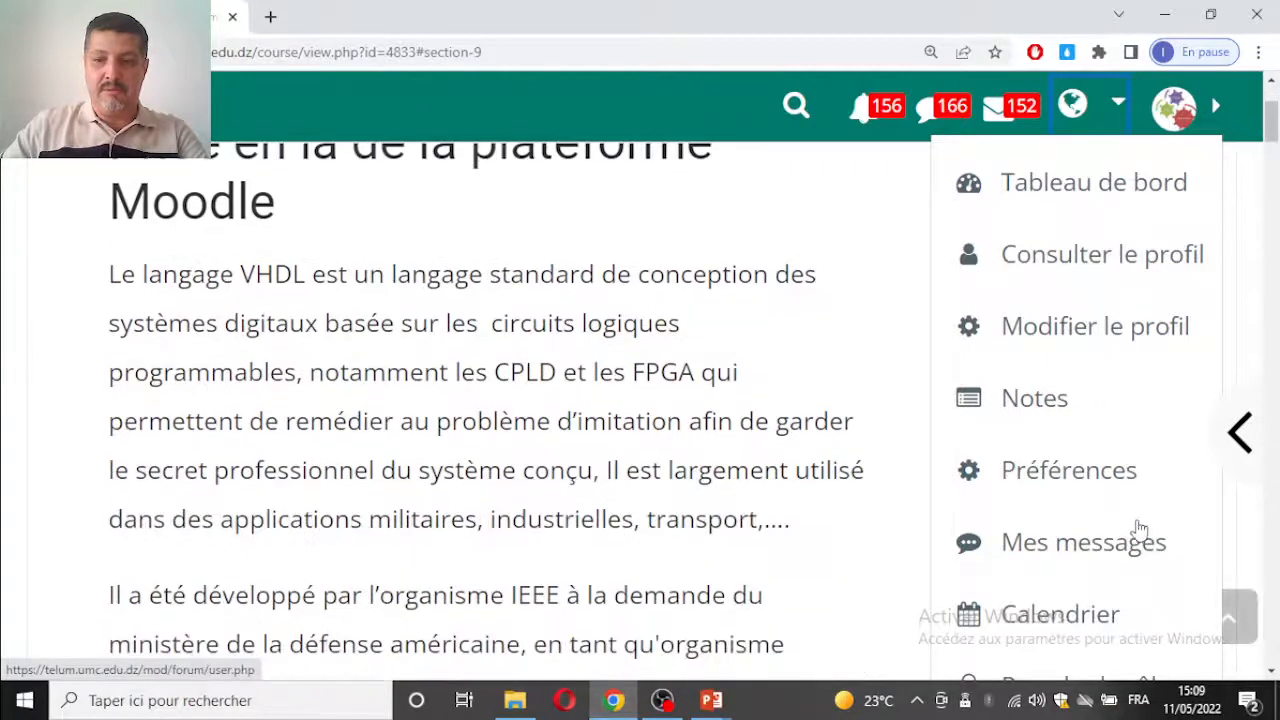
{"action": "scroll", "coordinate": [1097, 509], "scroll_direction": "down", "scroll_amount": 3}
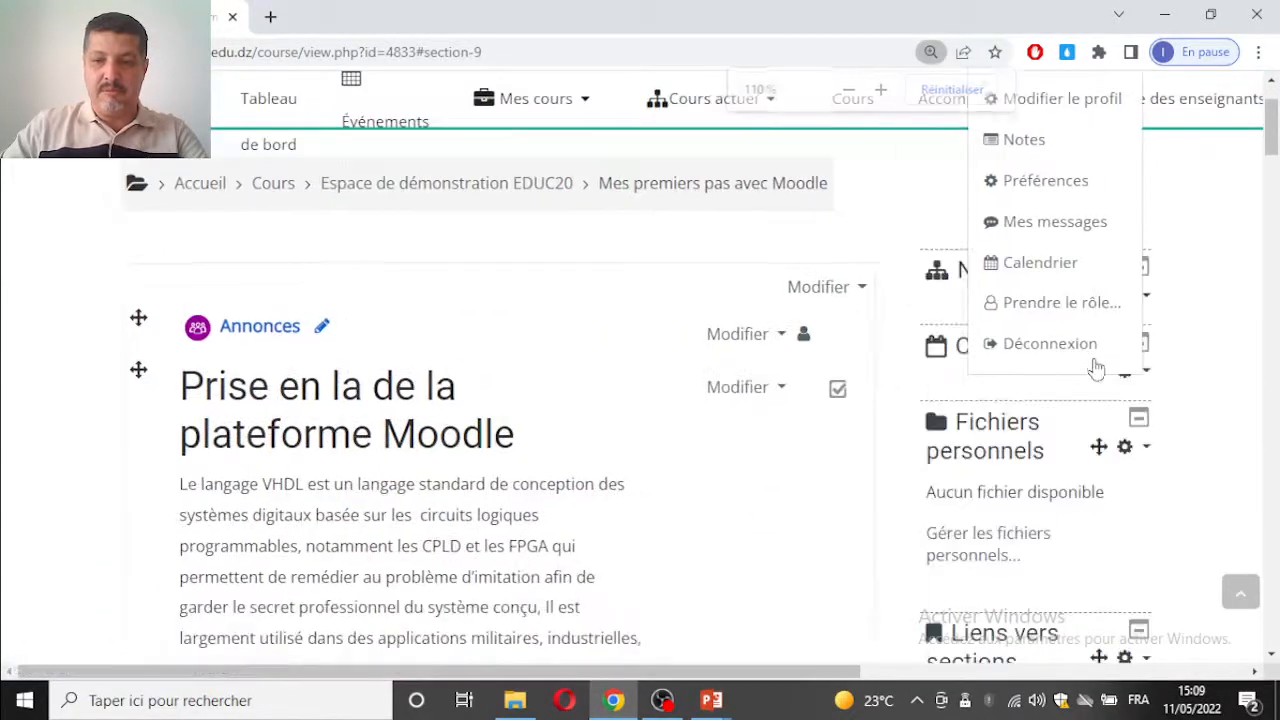
{"action": "scroll", "coordinate": [1064, 305], "scroll_direction": "up", "scroll_amount": 2}
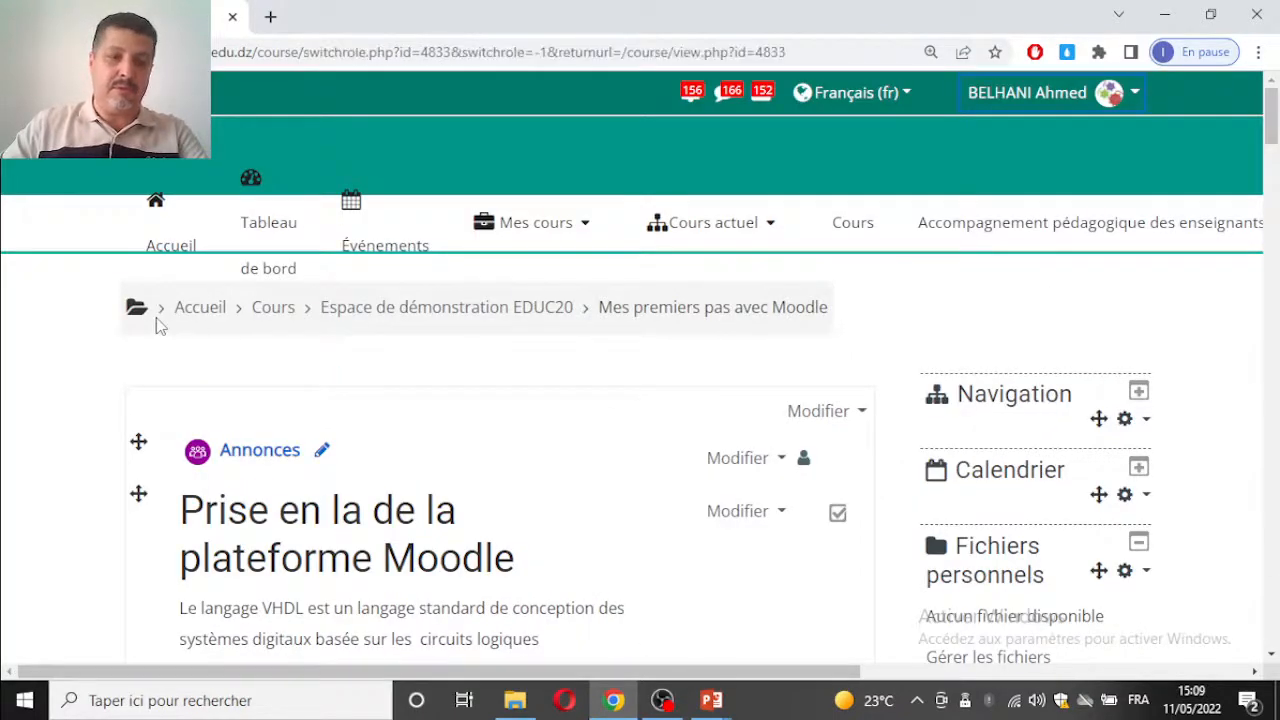
{"action": "scroll", "coordinate": [186, 400], "scroll_direction": "down", "scroll_amount": 2}
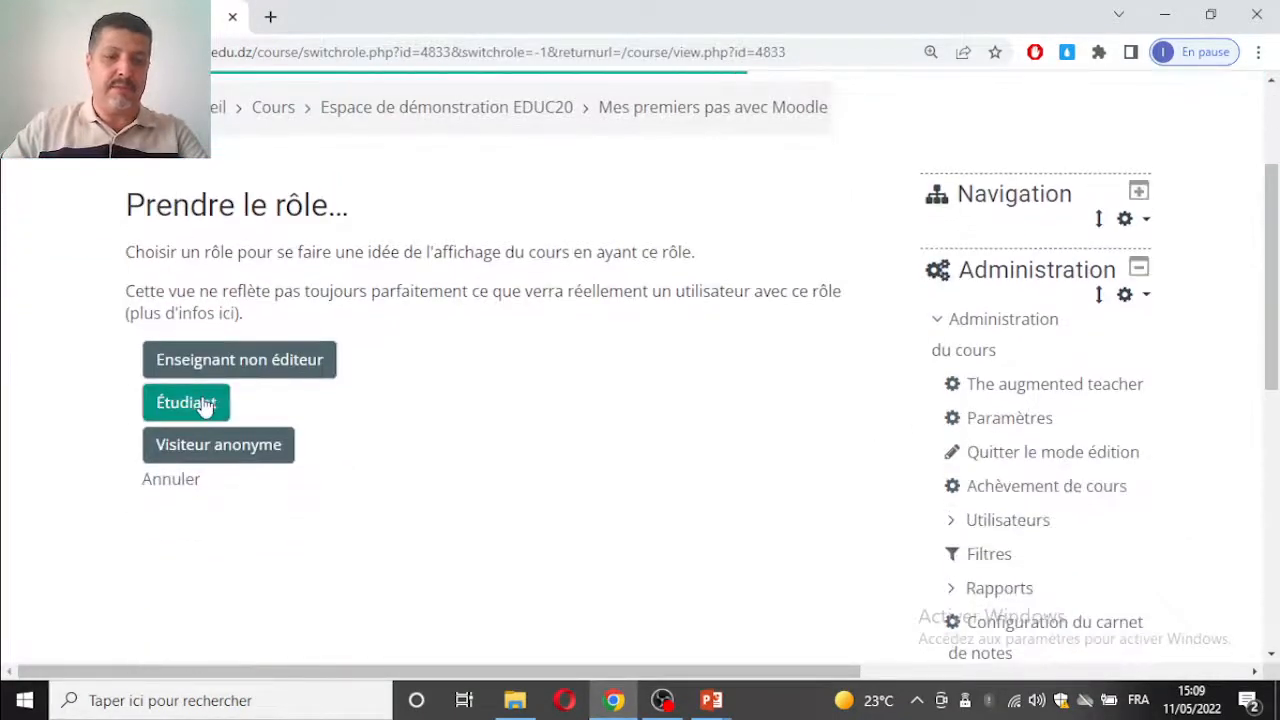
{"action": "scroll", "coordinate": [192, 392], "scroll_direction": "down", "scroll_amount": 1}
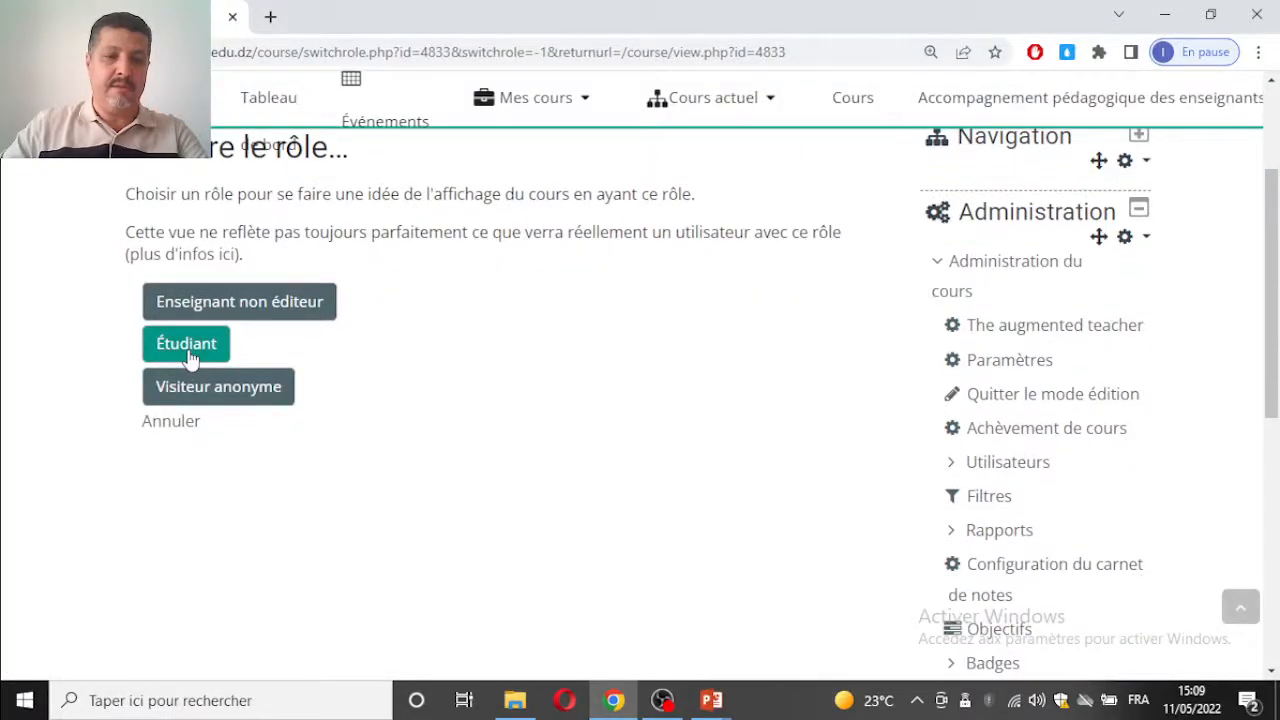
{"action": "left_click", "coordinate": [188, 350]}
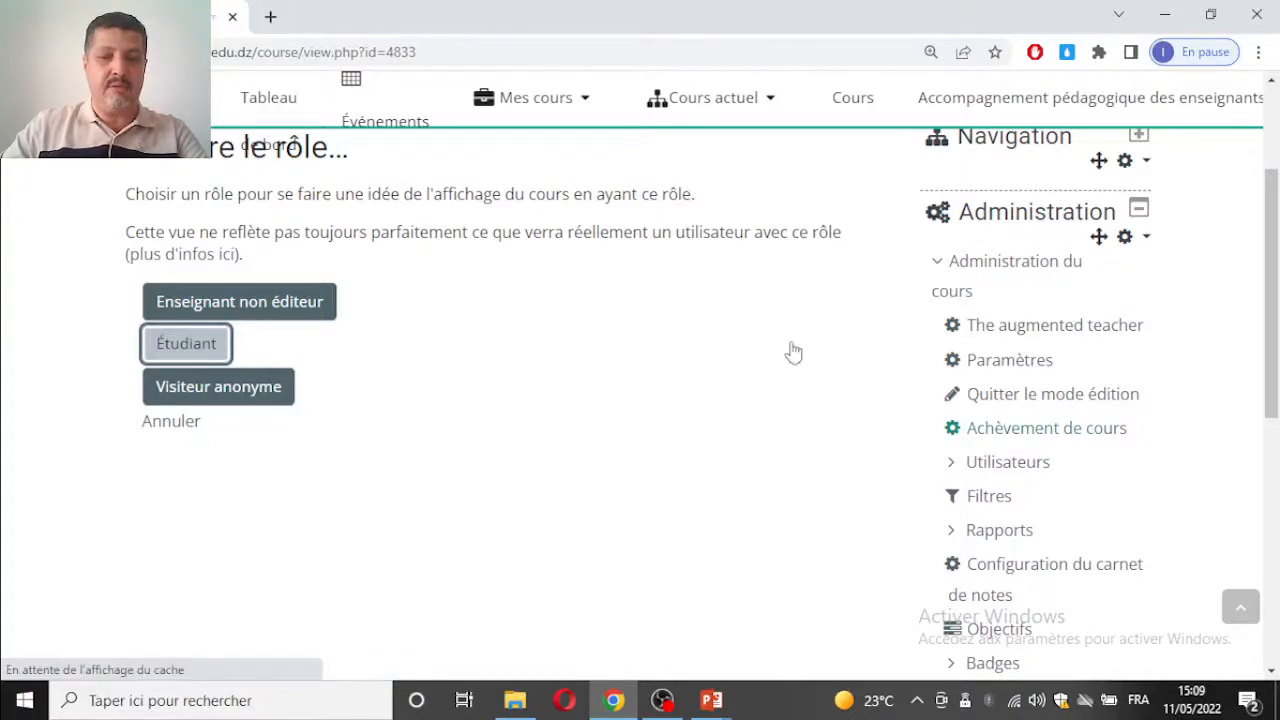
Step: Open the J'apprends par l'évaluation workshop in Chapitre3 as a student
{"action": "scroll", "coordinate": [382, 356], "scroll_direction": "down", "scroll_amount": 8}
{"action": "scroll", "coordinate": [392, 345], "scroll_direction": "down", "scroll_amount": 10}
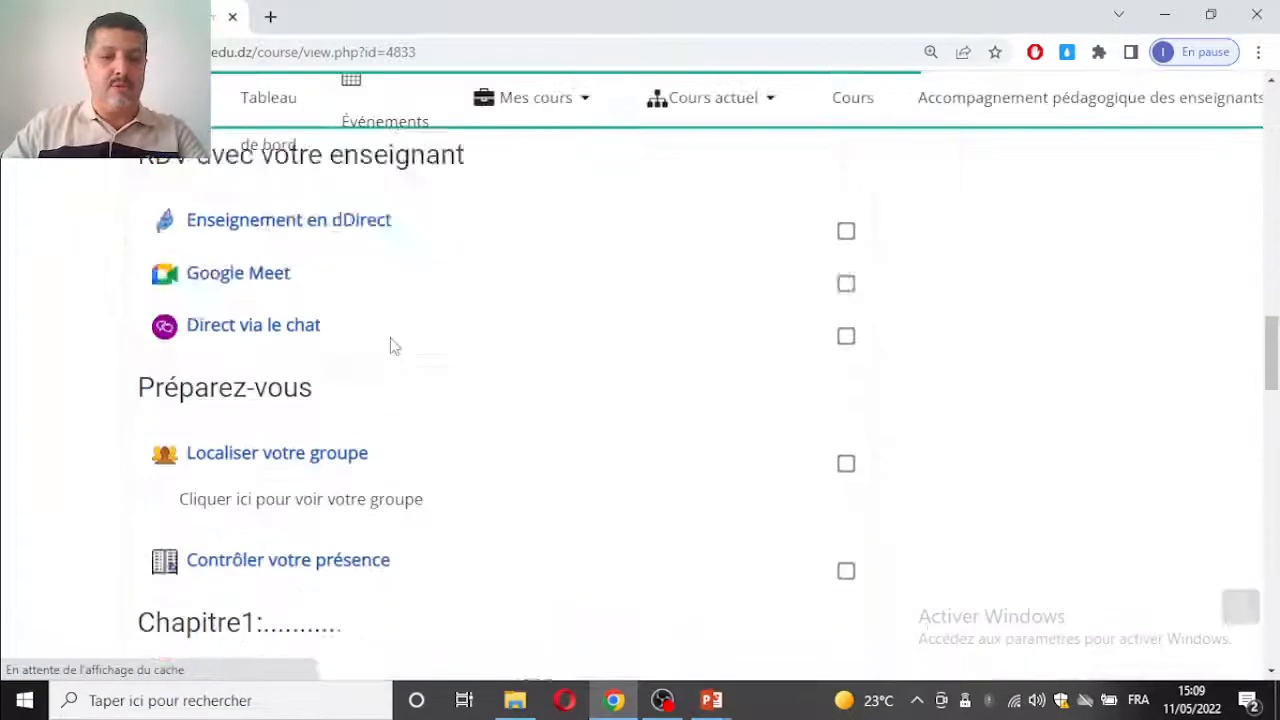
{"action": "scroll", "coordinate": [388, 344], "scroll_direction": "down", "scroll_amount": 6}
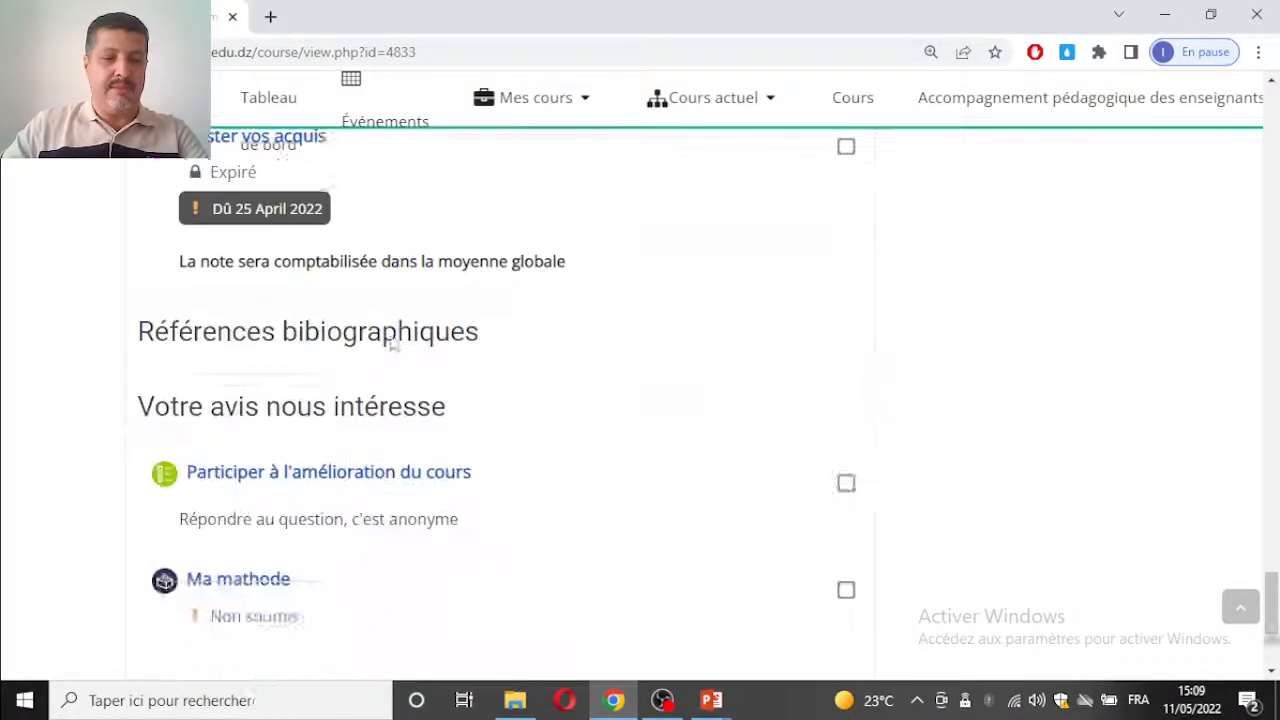
{"action": "scroll", "coordinate": [410, 350], "scroll_direction": "up", "scroll_amount": 4}
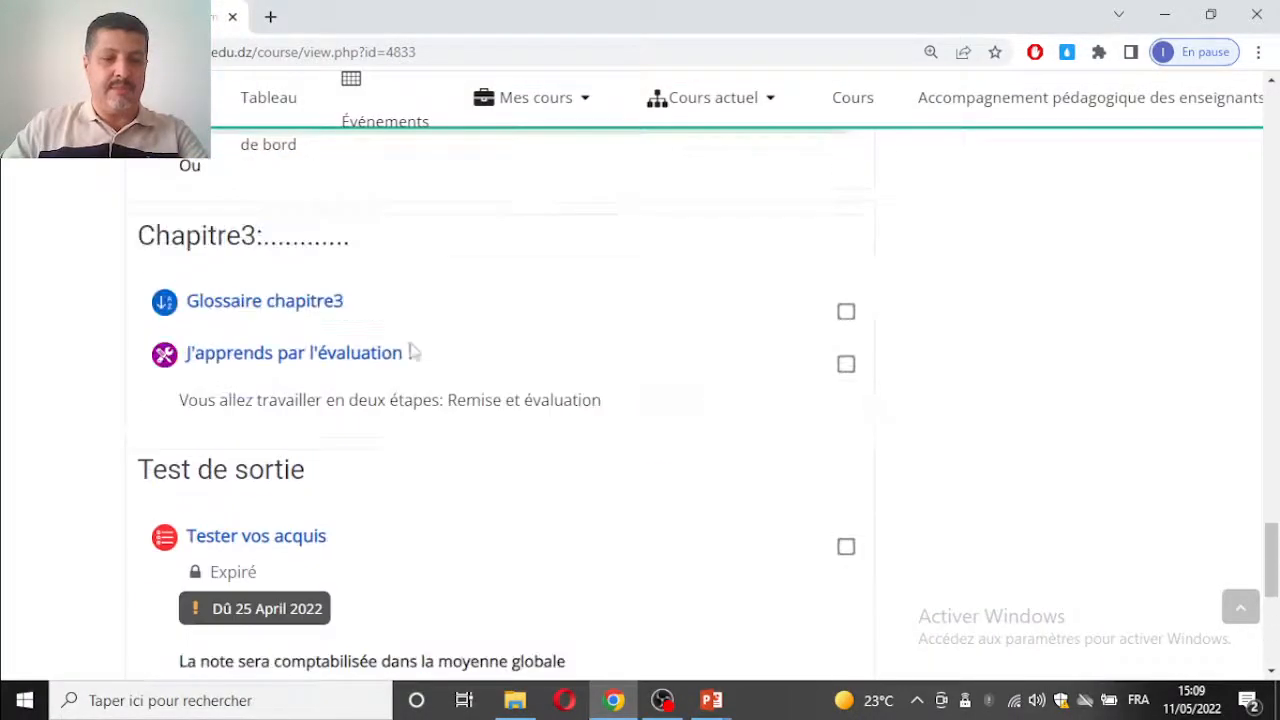
{"action": "left_click", "coordinate": [275, 362]}
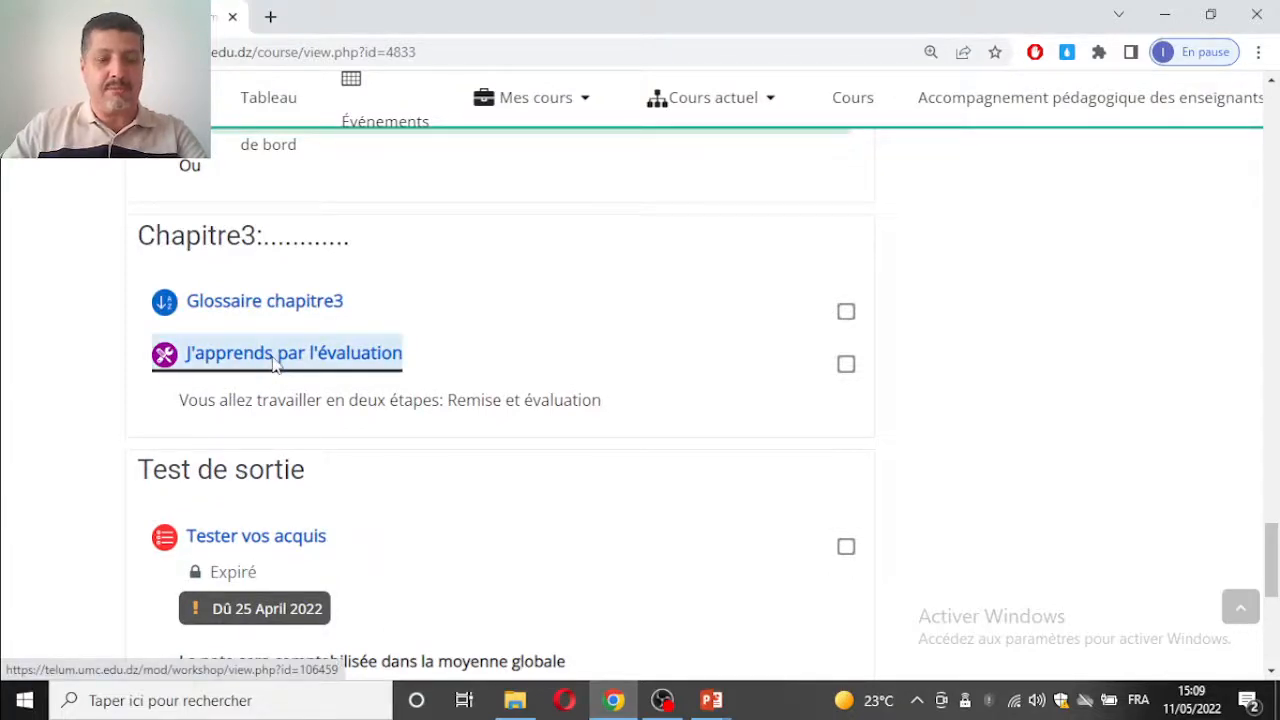
Step: Examine the submission and assessment dates, the submission instructions and the Votre travail remis section
{"action": "scroll", "coordinate": [407, 345], "scroll_direction": "down", "scroll_amount": 3}
{"action": "scroll", "coordinate": [407, 340], "scroll_direction": "down", "scroll_amount": 3}
{"action": "scroll", "coordinate": [400, 320], "scroll_direction": "up", "scroll_amount": 3}
{"action": "scroll", "coordinate": [390, 290], "scroll_direction": "down", "scroll_amount": 1}
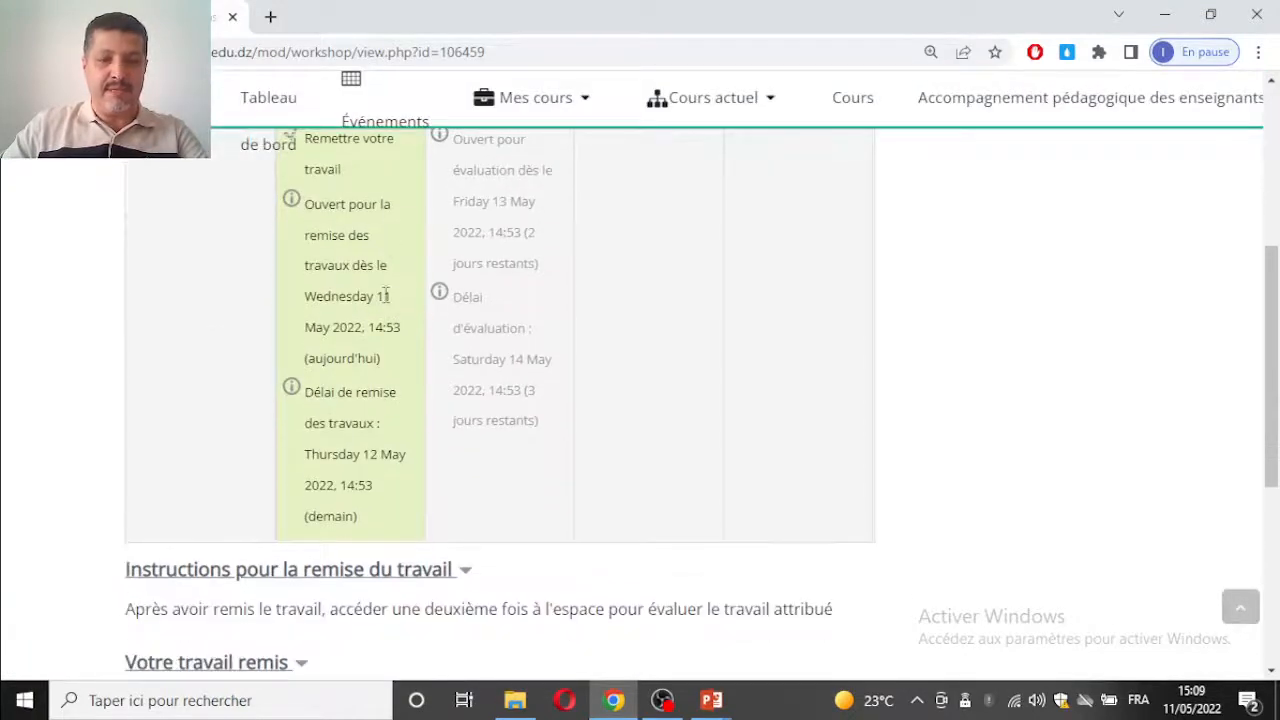
{"action": "scroll", "coordinate": [385, 300], "scroll_direction": "down", "scroll_amount": 3}
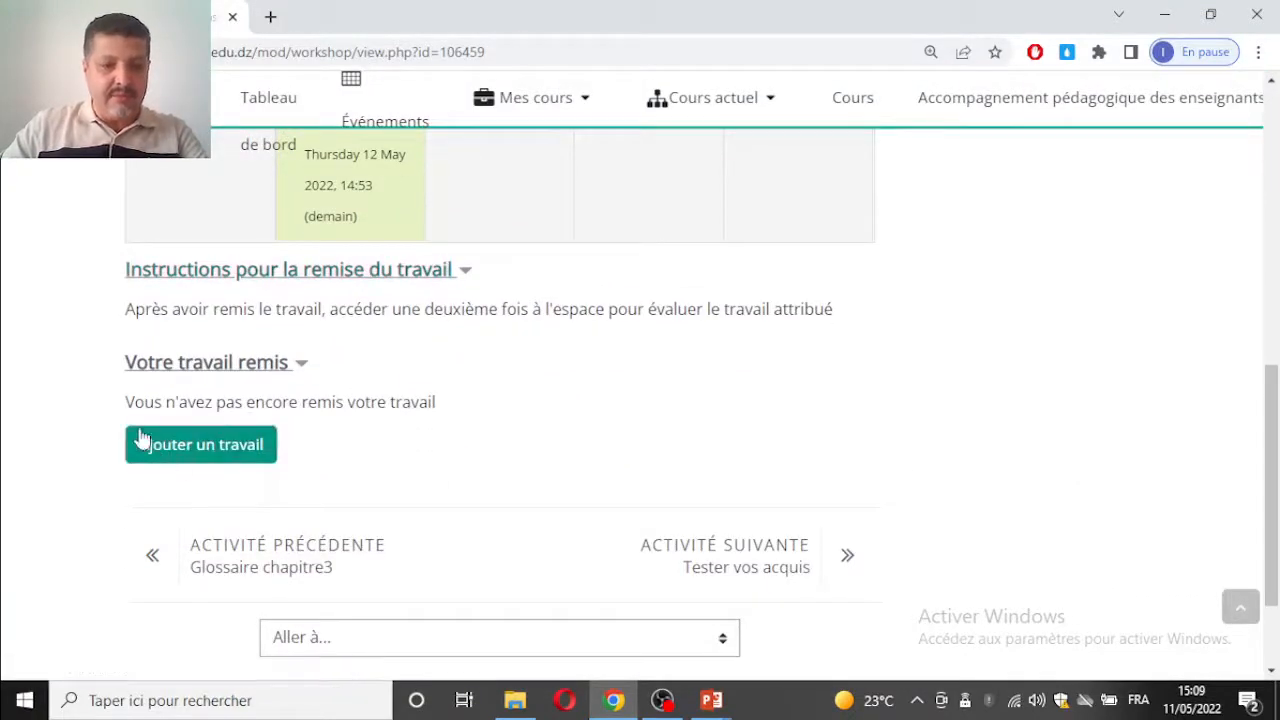
Step: Open the form for adding a work, review its title, attachment and accepted file type requirements, and cancel it
{"action": "left_click", "coordinate": [227, 450]}
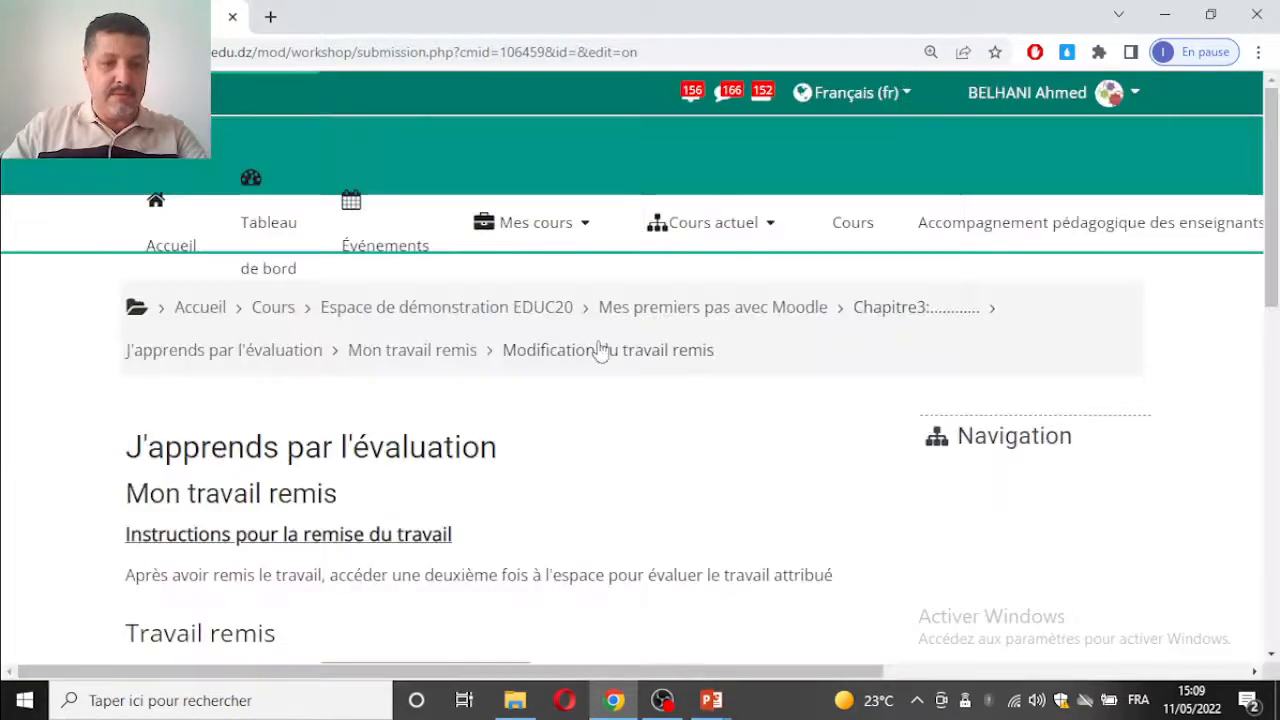
{"action": "scroll", "coordinate": [600, 349], "scroll_direction": "down", "scroll_amount": 5}
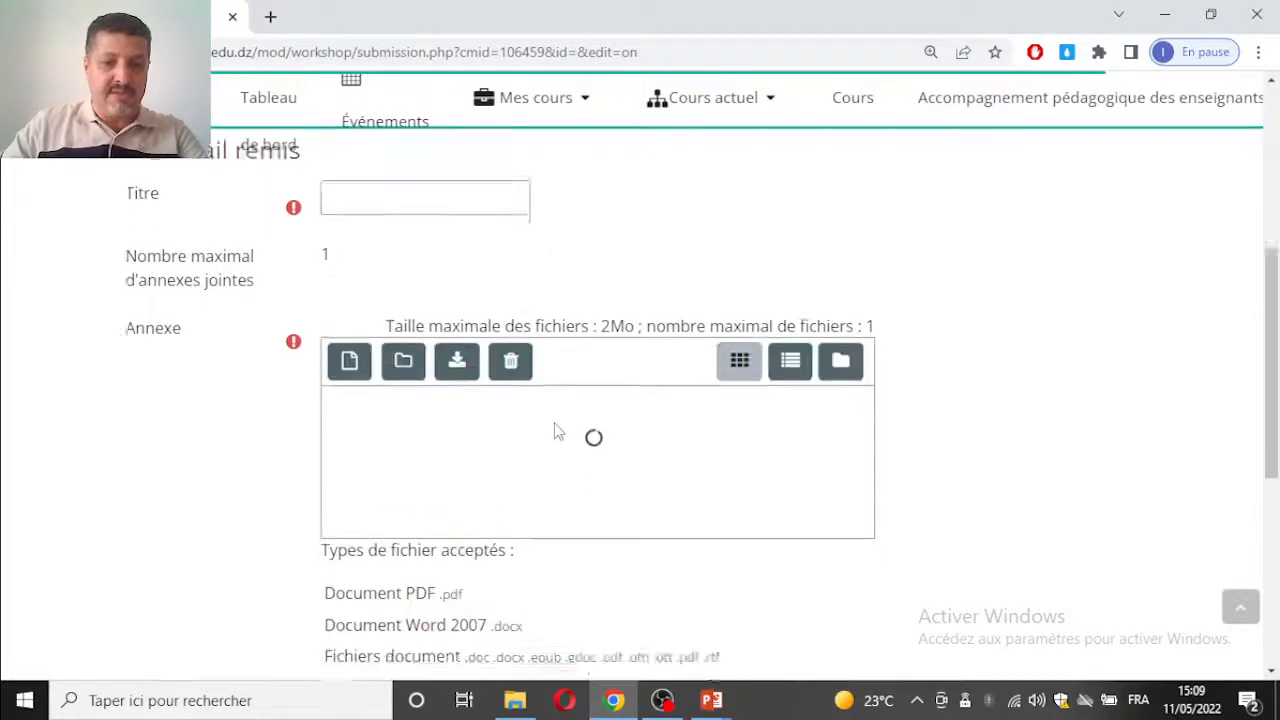
{"action": "scroll", "coordinate": [554, 431], "scroll_direction": "down", "scroll_amount": 2}
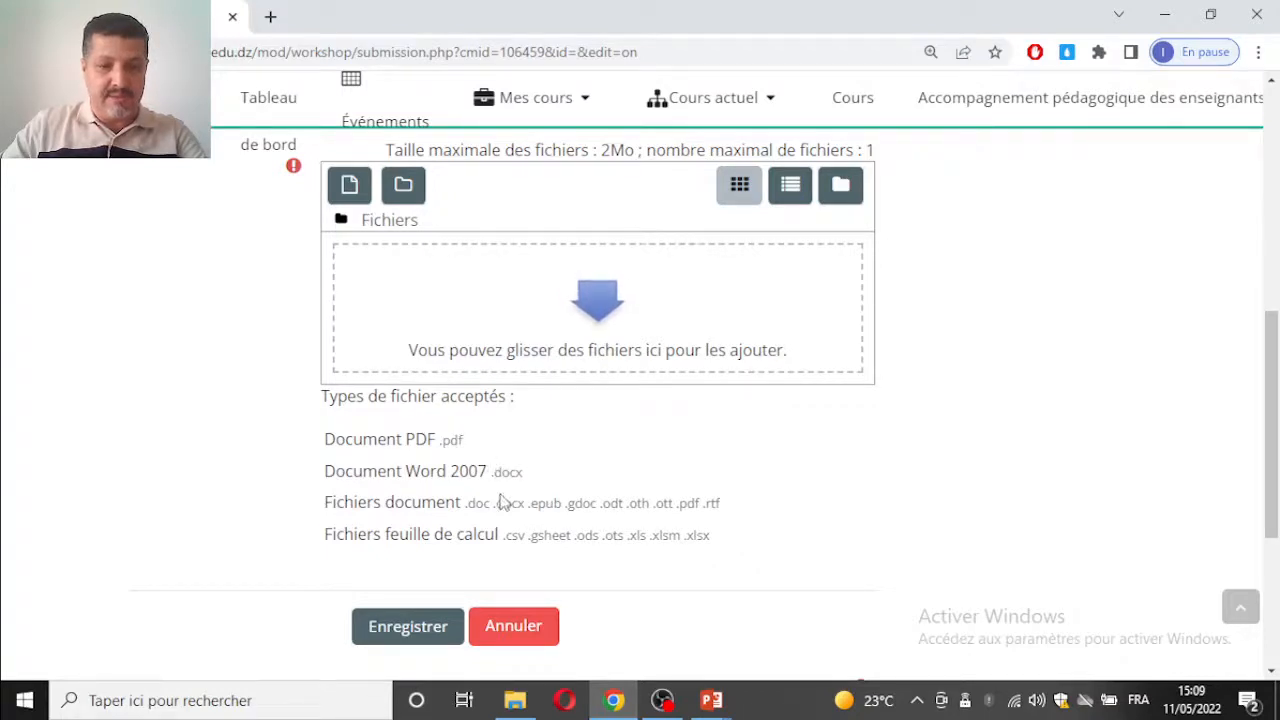
{"action": "scroll", "coordinate": [457, 423], "scroll_direction": "up", "scroll_amount": 2}
{"action": "scroll", "coordinate": [457, 423], "scroll_direction": "down", "scroll_amount": 1}
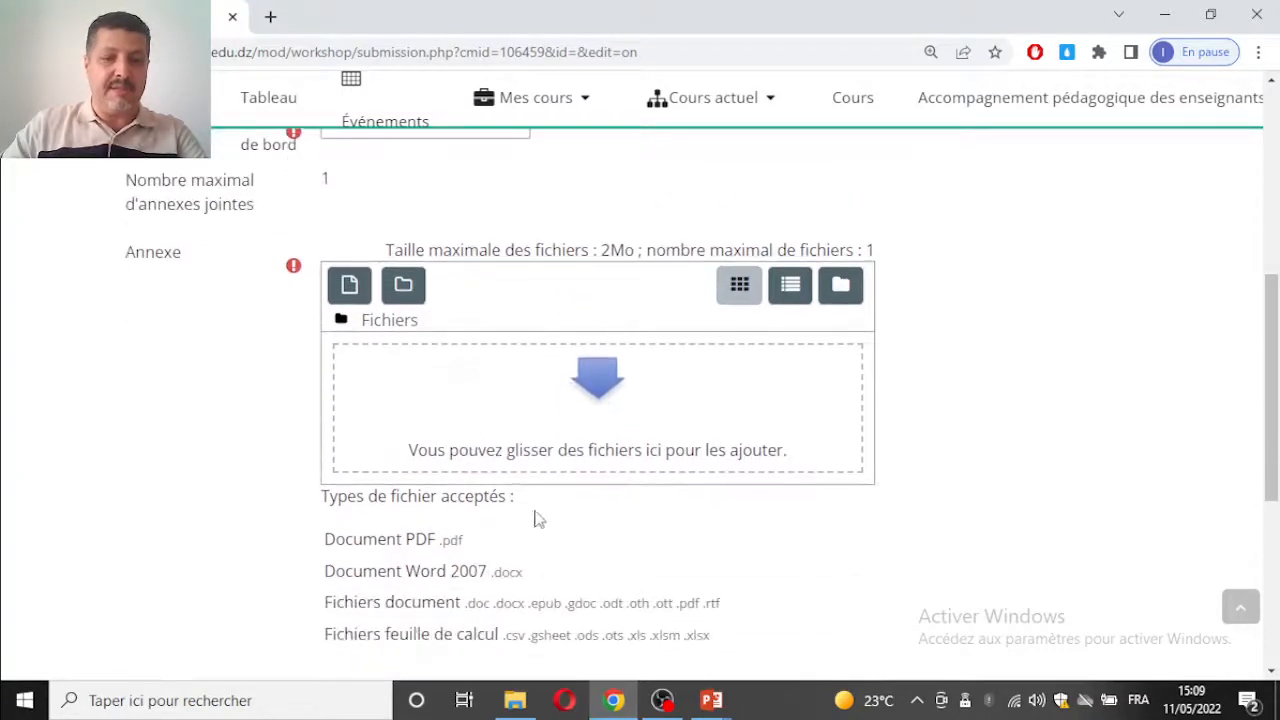
{"action": "scroll", "coordinate": [533, 528], "scroll_direction": "down", "scroll_amount": 3}
{"action": "left_click", "coordinate": [537, 438]}
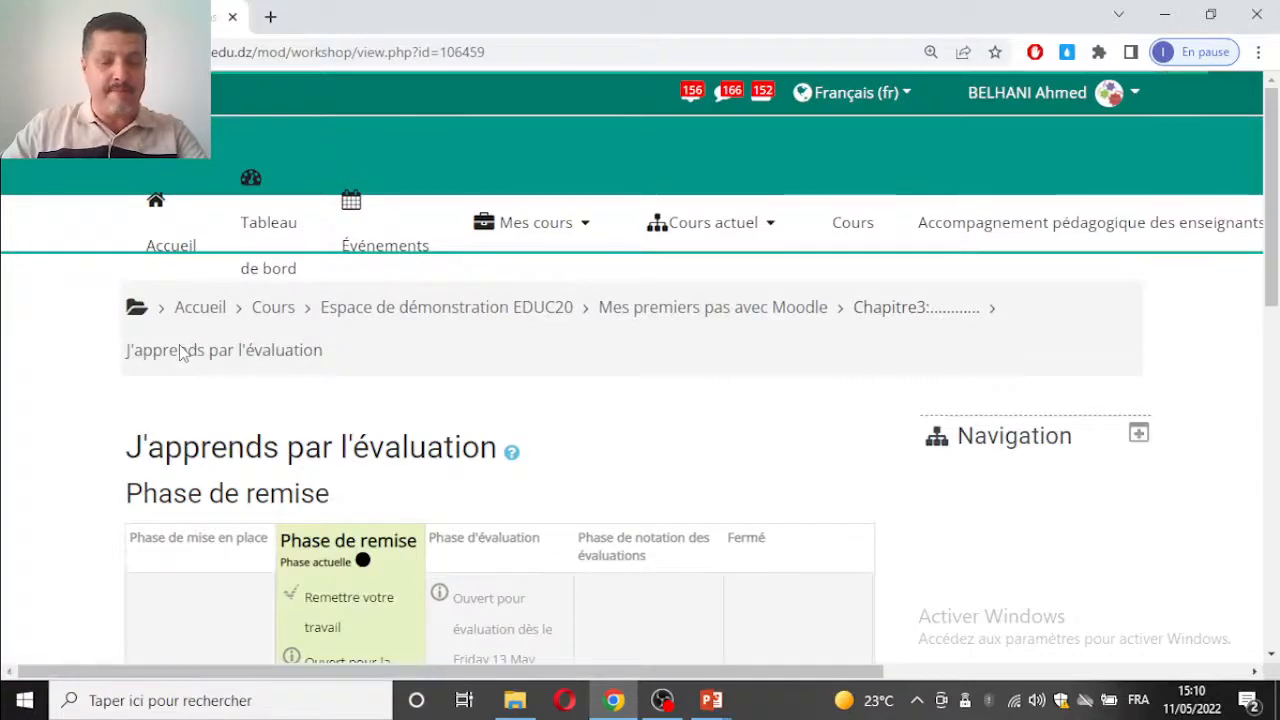
Step: Review the student's phase table again, comparing Phase de remise with Phase d'évaluation, down to the submission area
{"action": "scroll", "coordinate": [555, 347], "scroll_direction": "down", "scroll_amount": 4}
{"action": "scroll", "coordinate": [500, 240], "scroll_direction": "up", "scroll_amount": 1}
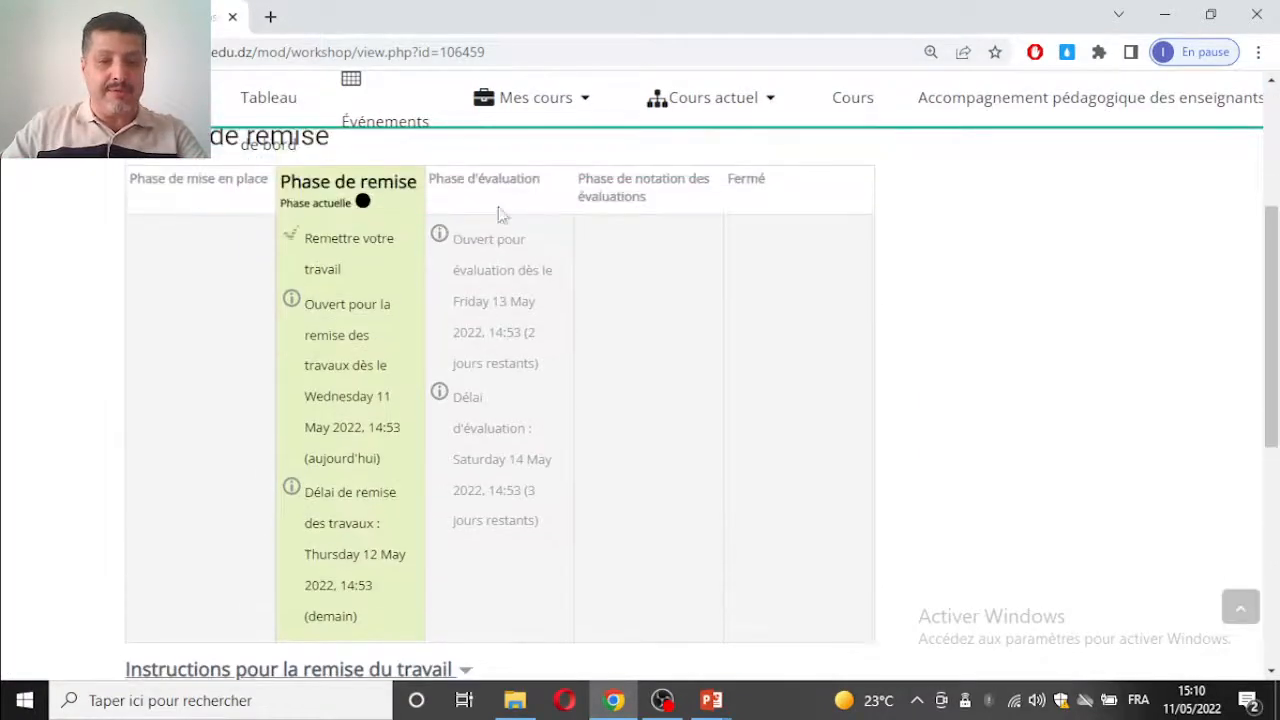
{"action": "scroll", "coordinate": [490, 288], "scroll_direction": "down", "scroll_amount": 3}
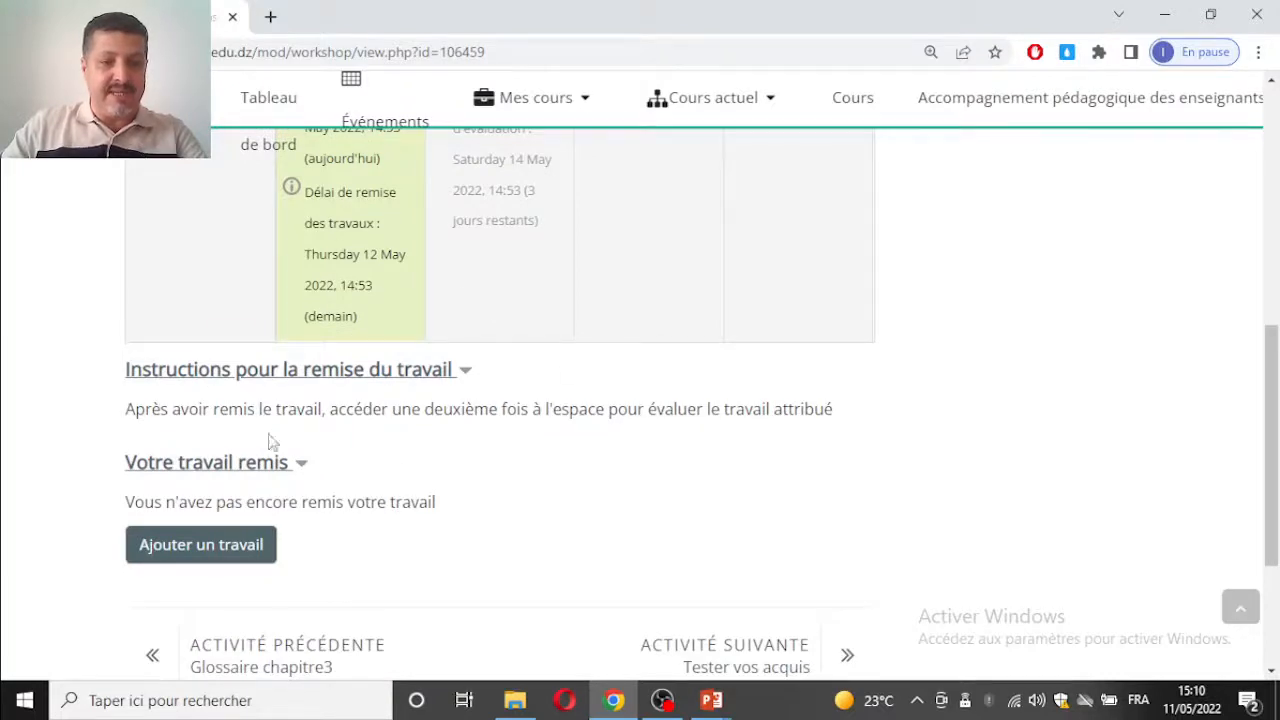
{"action": "scroll", "coordinate": [232, 605], "scroll_direction": "down", "scroll_amount": 2}
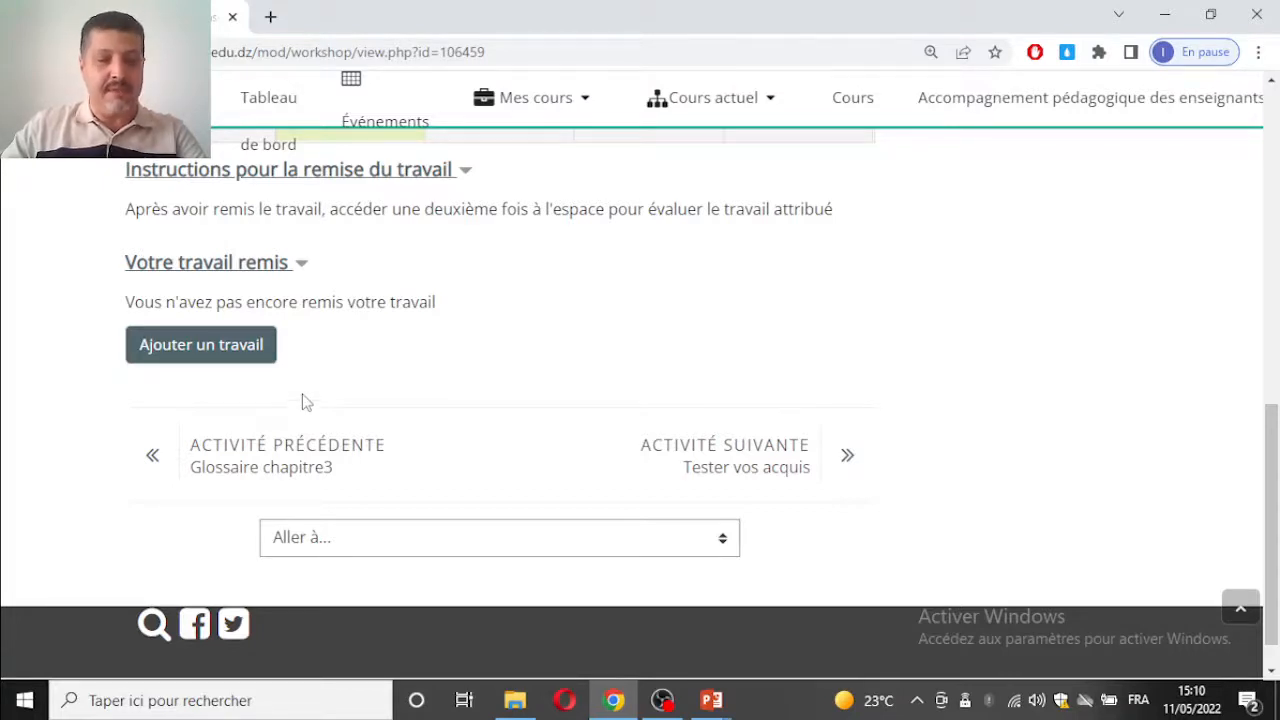
{"action": "scroll", "coordinate": [372, 380], "scroll_direction": "up", "scroll_amount": 10}
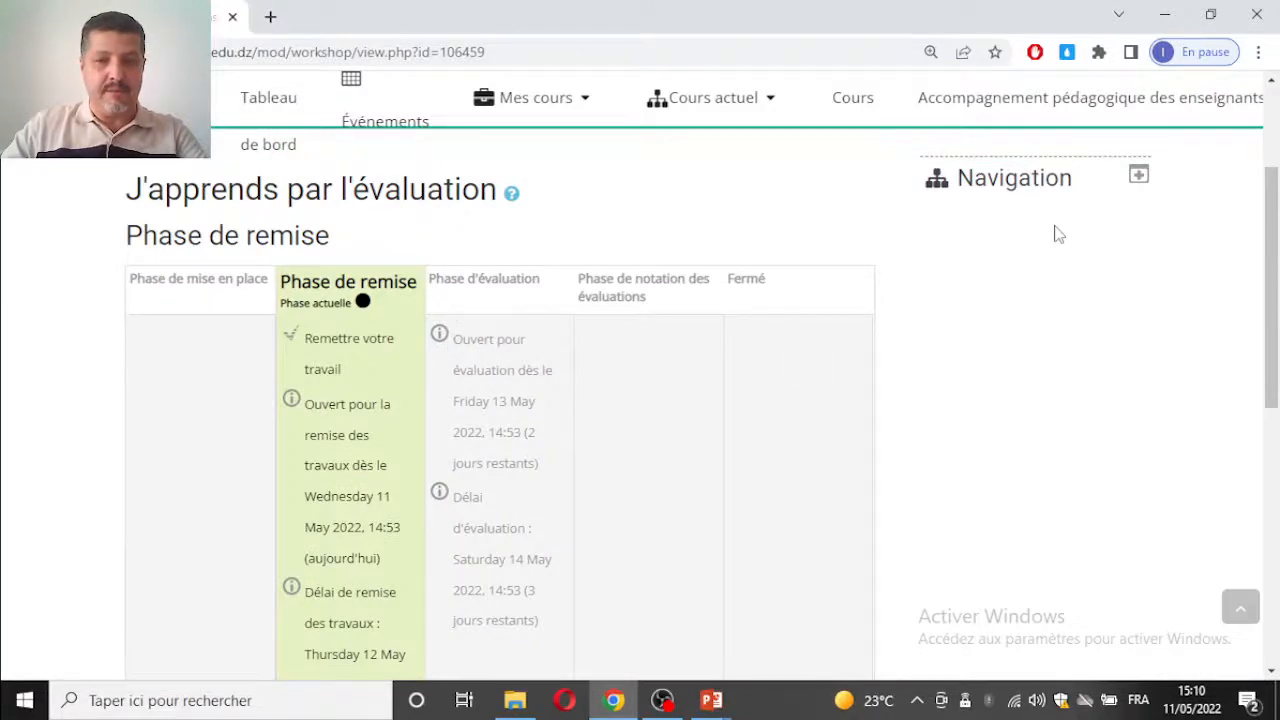
{"action": "scroll", "coordinate": [1059, 240], "scroll_direction": "up", "scroll_amount": 3}
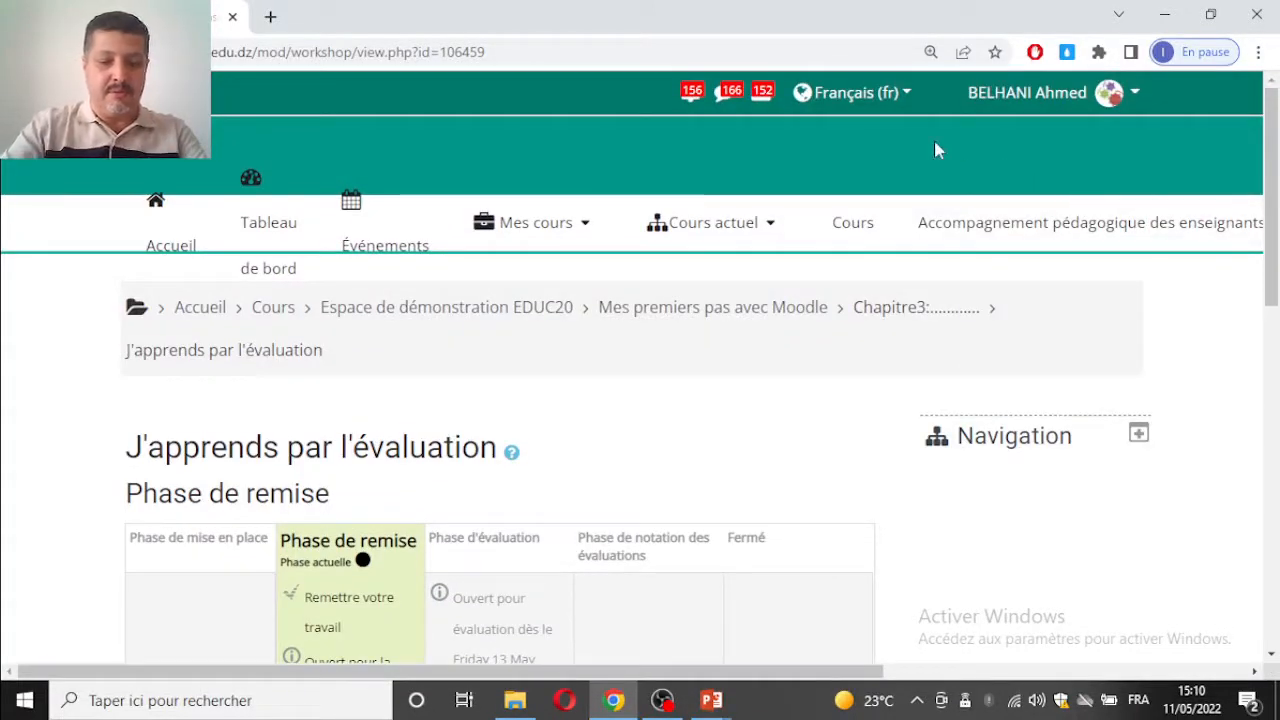